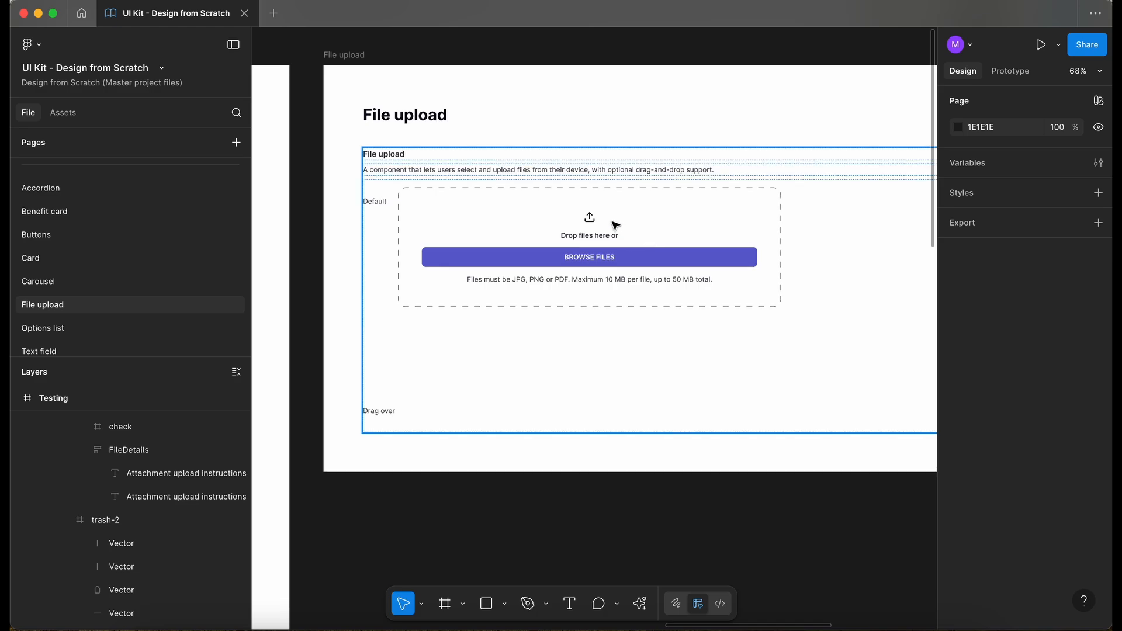
- Insert an IconSlot component instance from the library between the upload icon and the "Drop files here or" text
scroll(695, 196, right, 2)
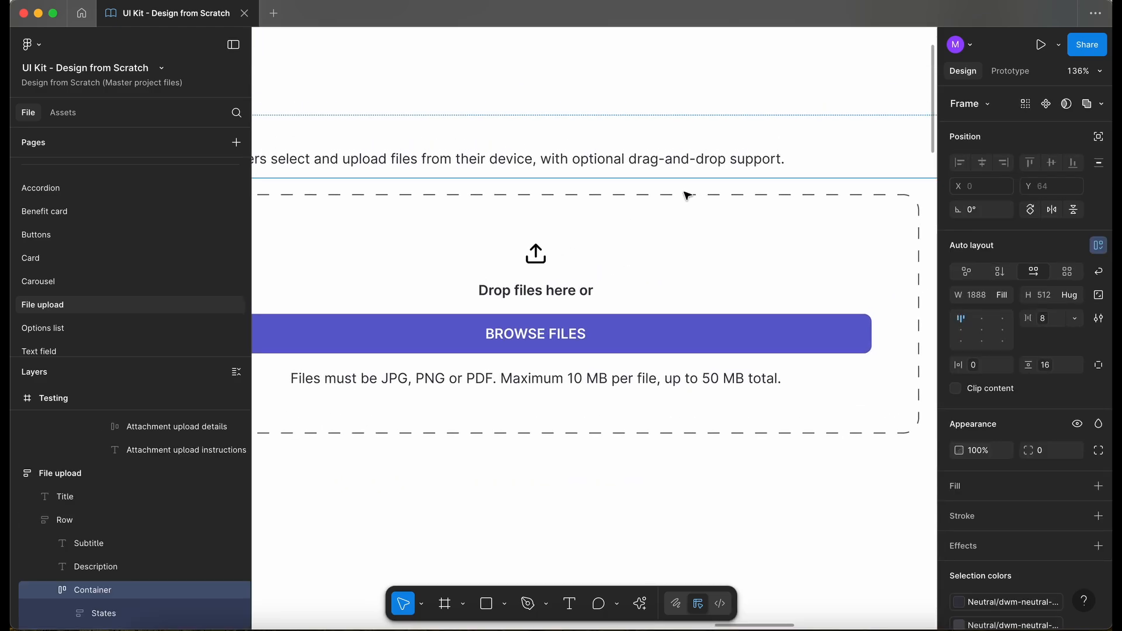
click(64, 113)
text(id)
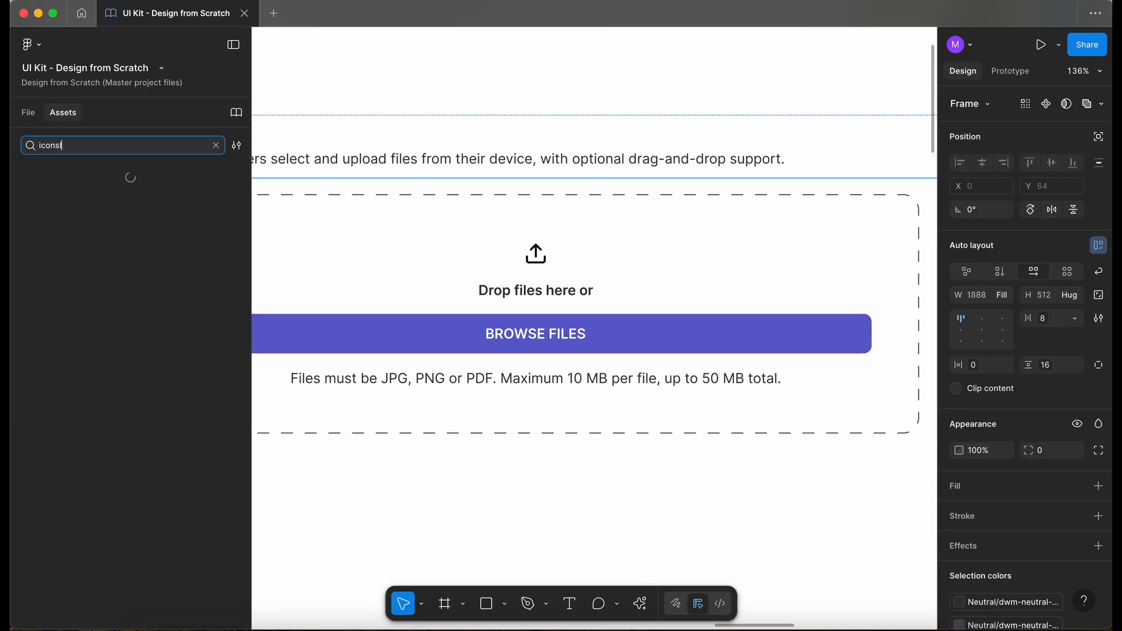
drag(73, 200, 559, 261)
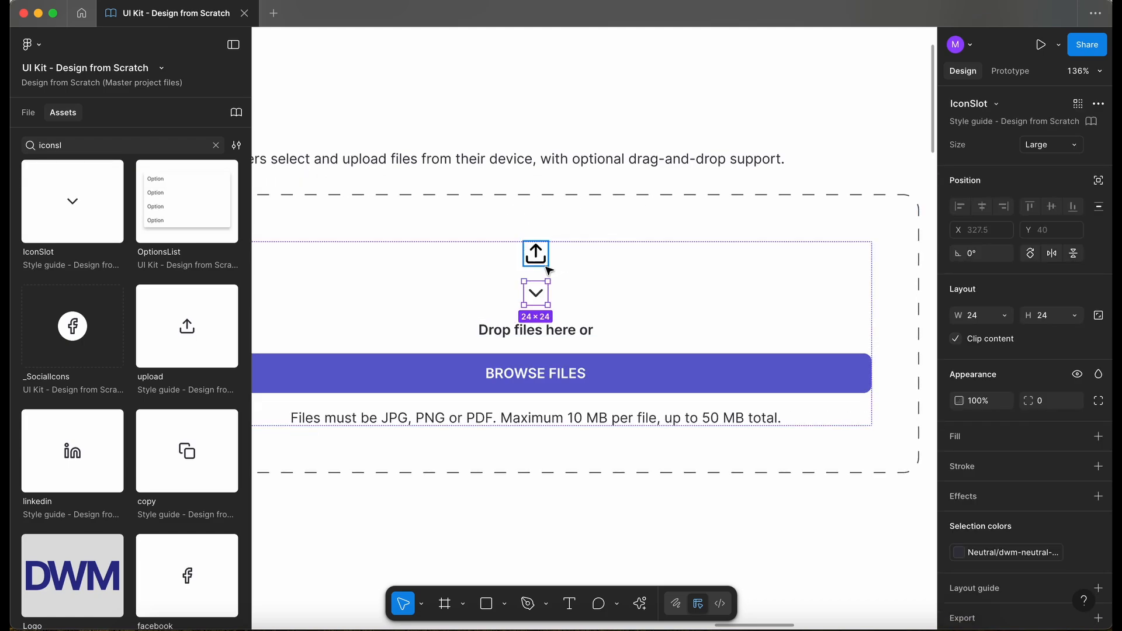
key(alt+1)
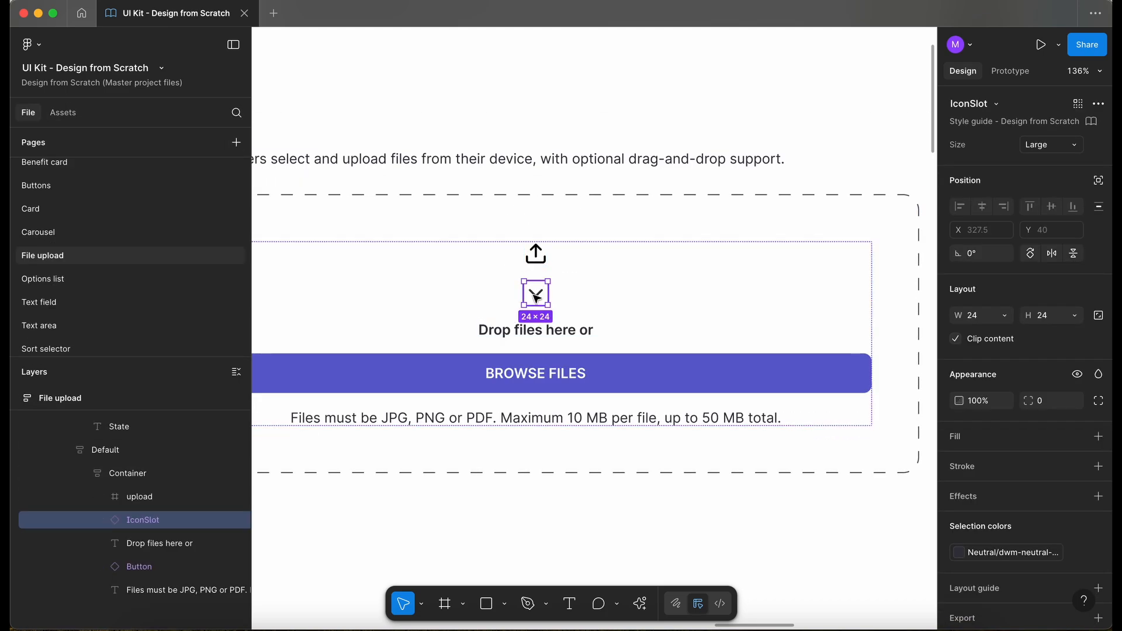
- Swap the chevron-down icon nested inside the IconSlot for the upload icon
double_click(536, 297)
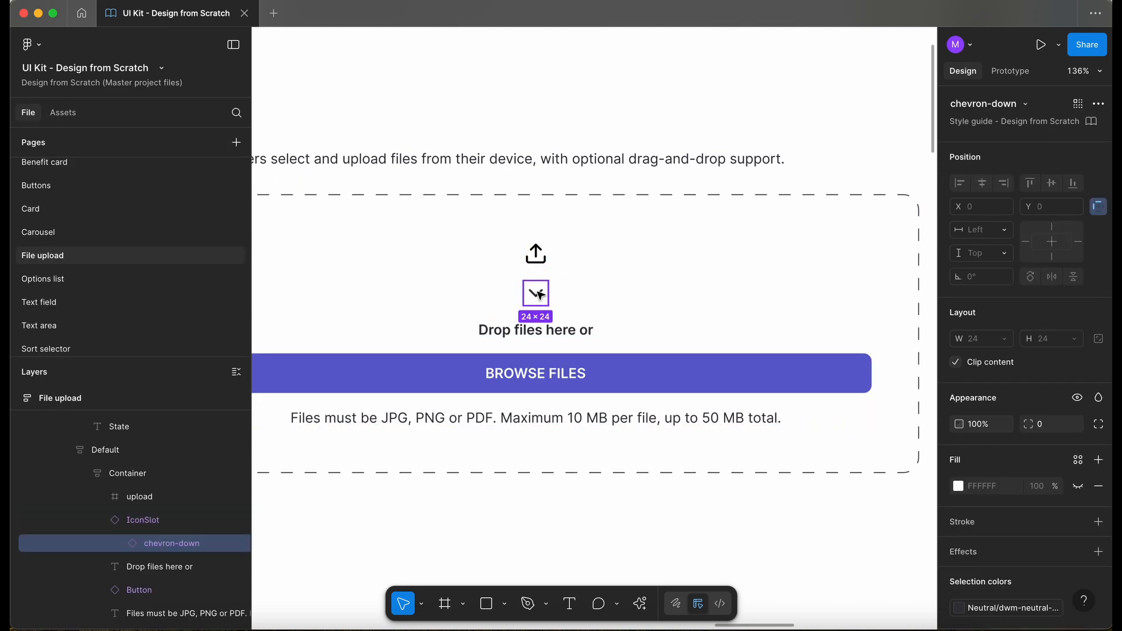
click(1010, 104)
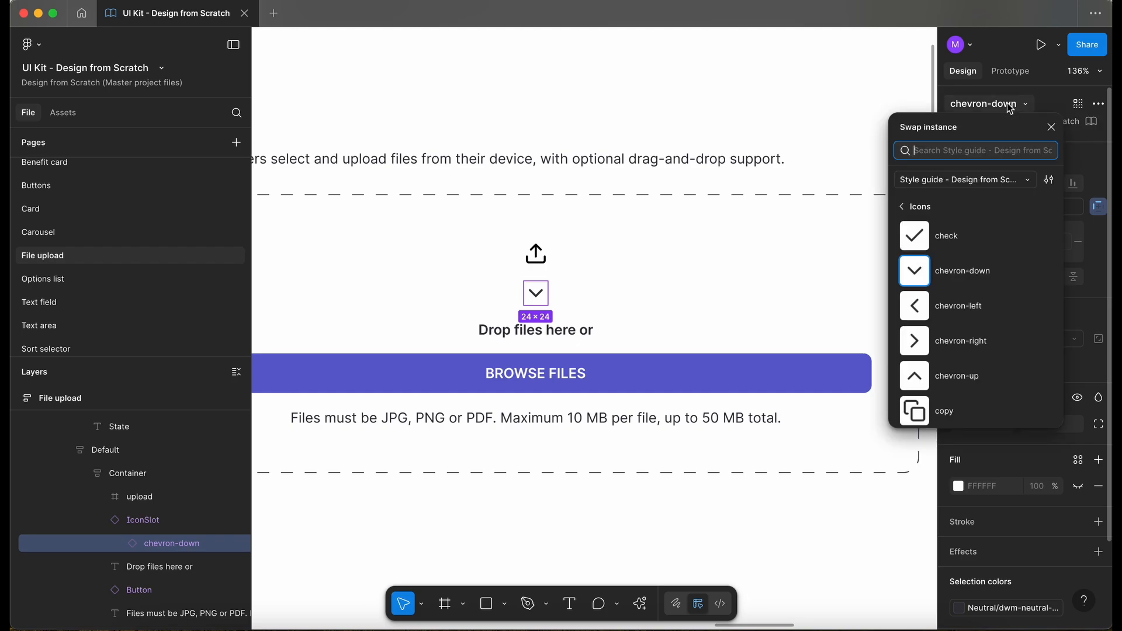
text(uplo)
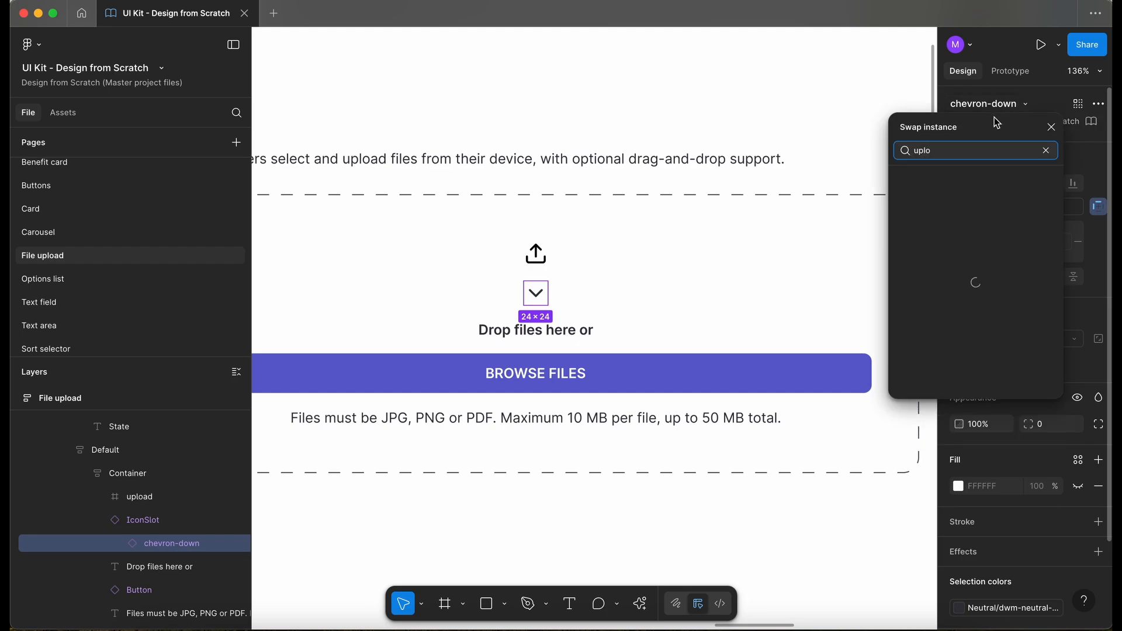
click(936, 217)
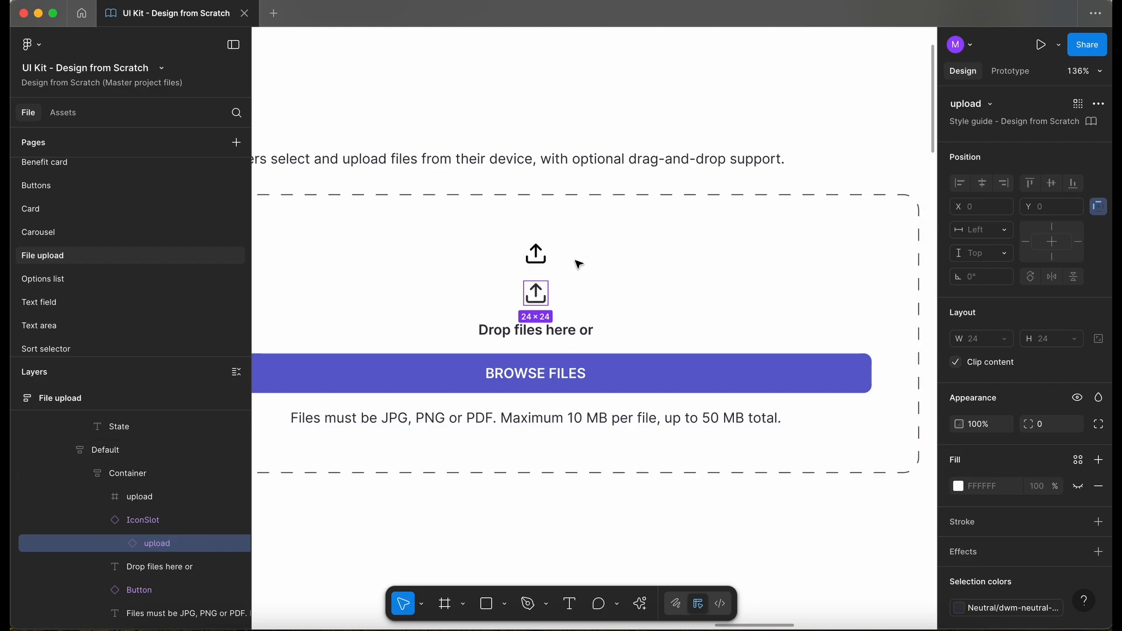
- Delete the original upload icon frame above the IconSlot
click(535, 253)
key(BackSpace)
scroll(535, 253, down, 2)
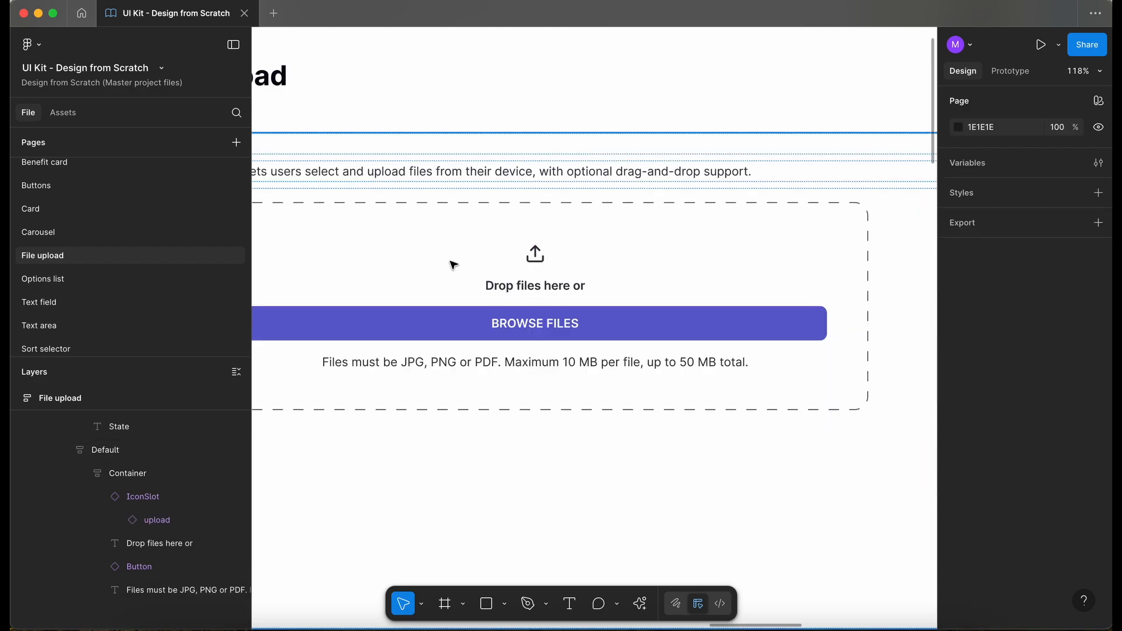
- Duplicate the Default upload box beside itself and combine both boxes as variants of one component set
scroll(453, 263, down, 3)
click(790, 187)
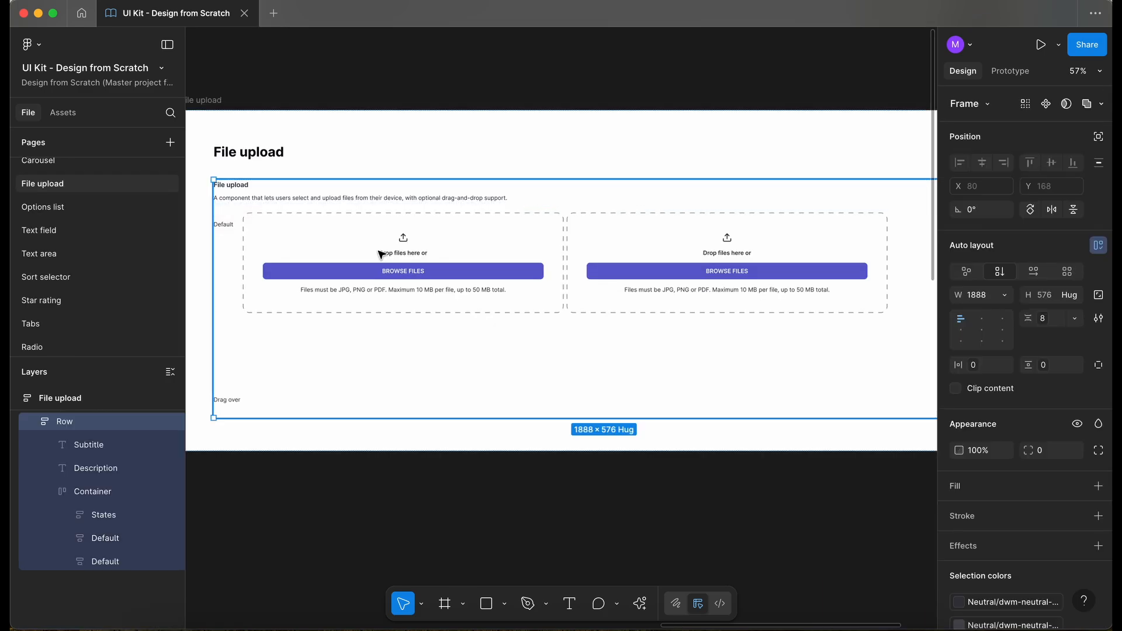
click(380, 255)
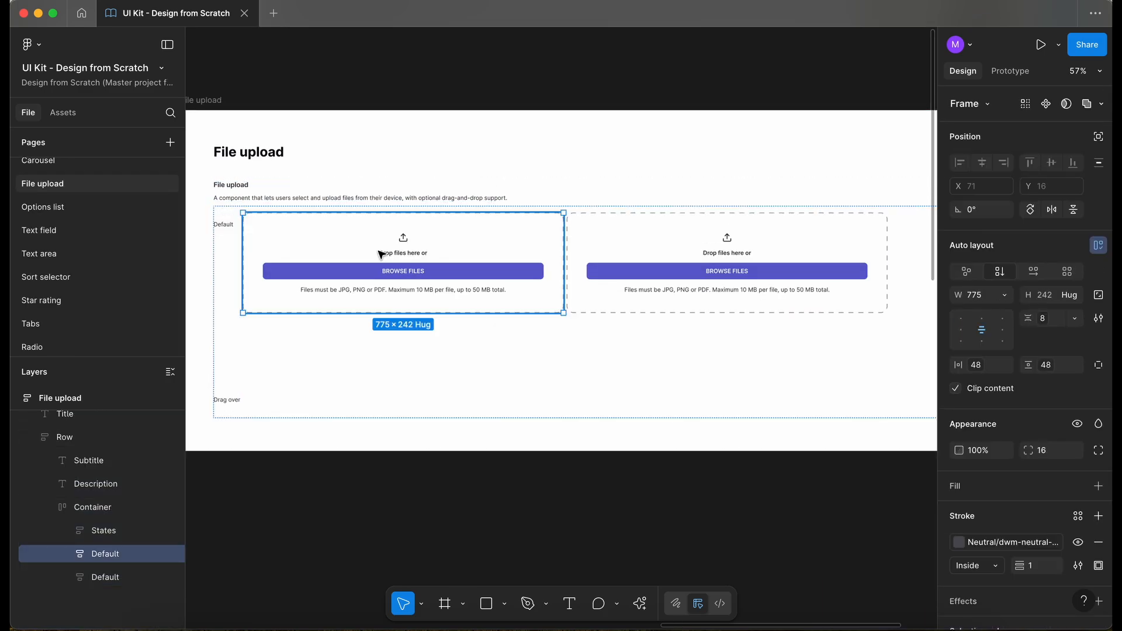
shift+click(623, 280)
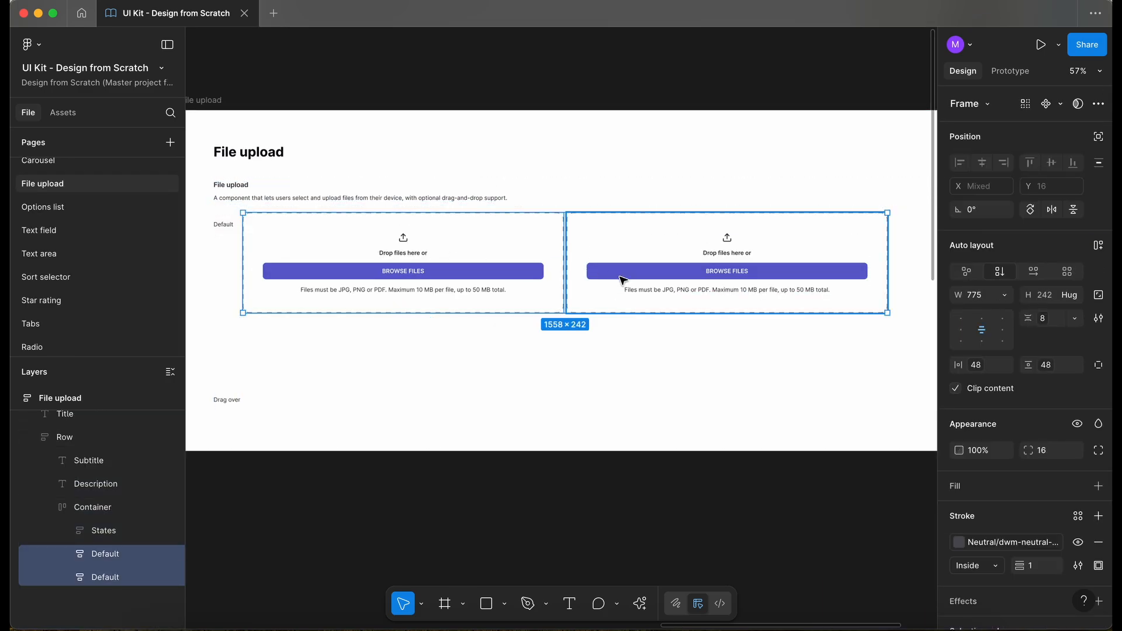
click(1061, 105)
click(1052, 152)
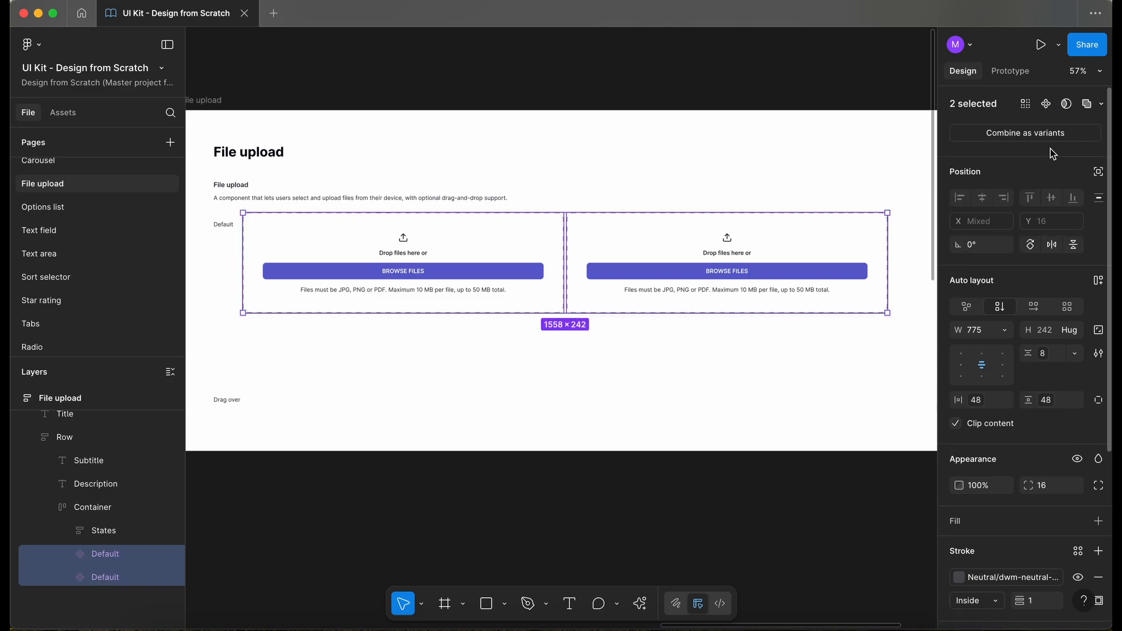
click(1046, 135)
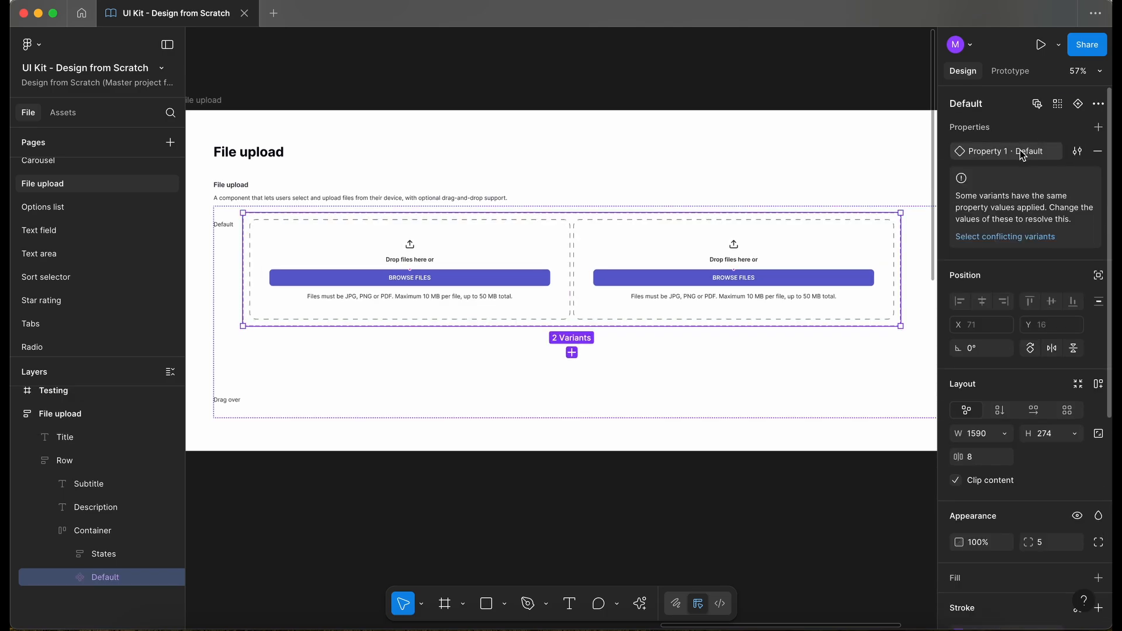
- Rename the component set FileUpload and its variant property States
double_click(975, 105)
text(FileUpload)
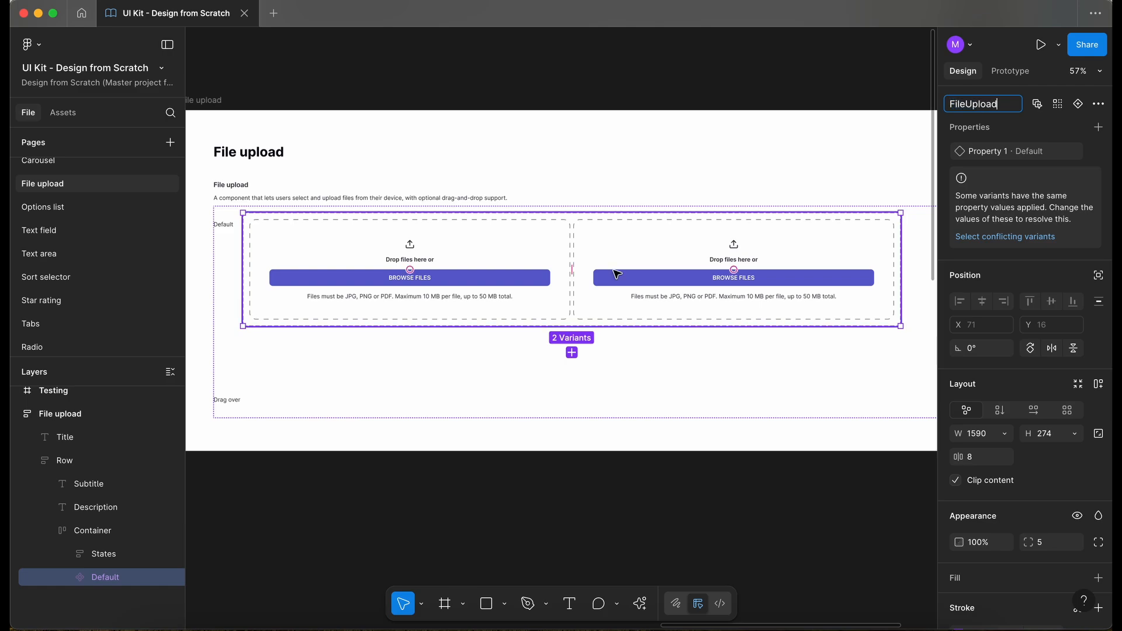
double_click(987, 153)
text(States)
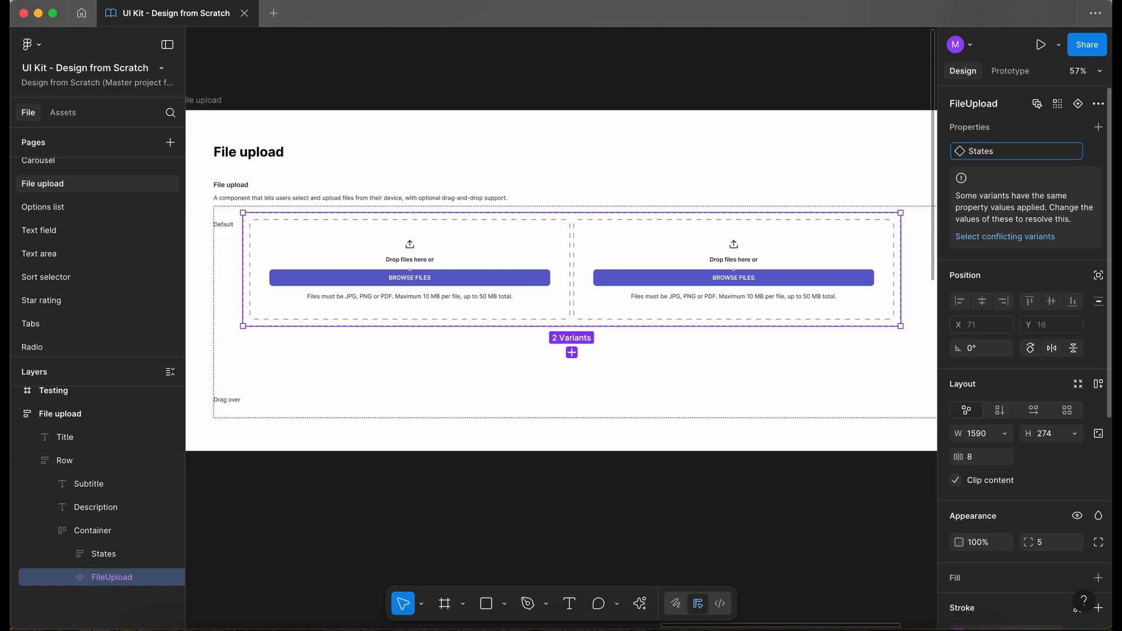
key(Return)
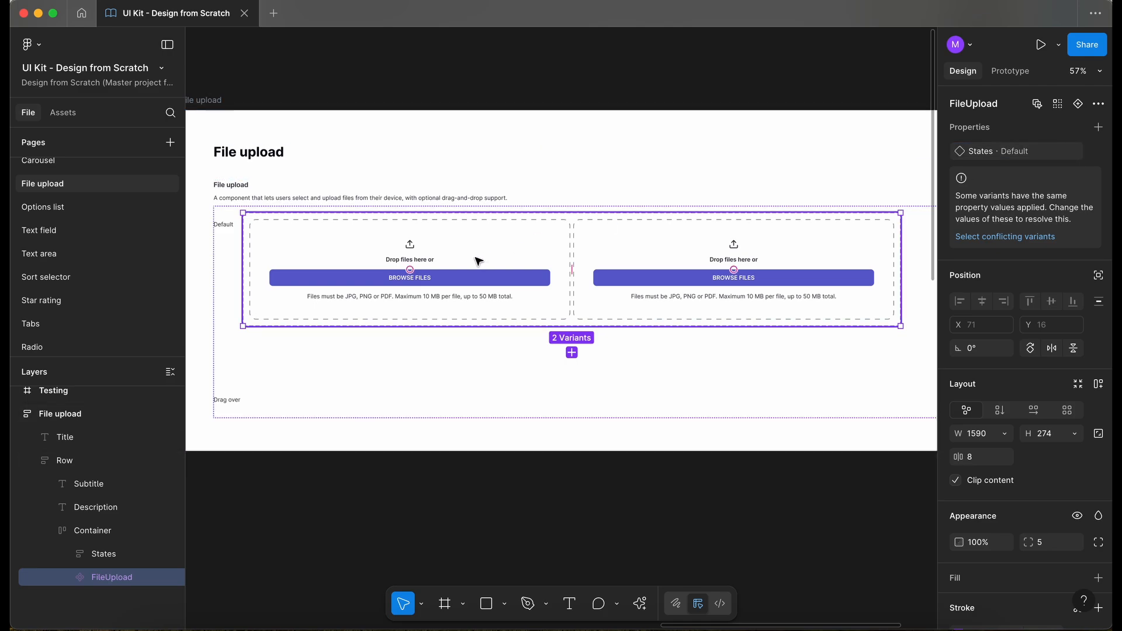
- Apply vertical auto layout to the FileUpload component set, with spacing and padding of 24
key(shift+a)
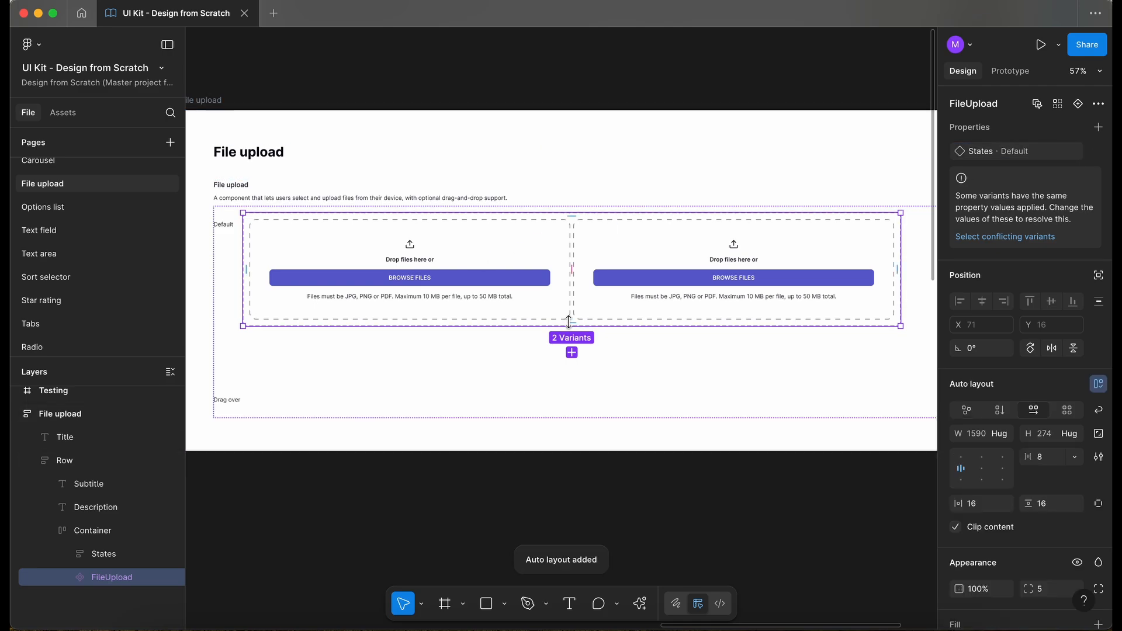
click(999, 410)
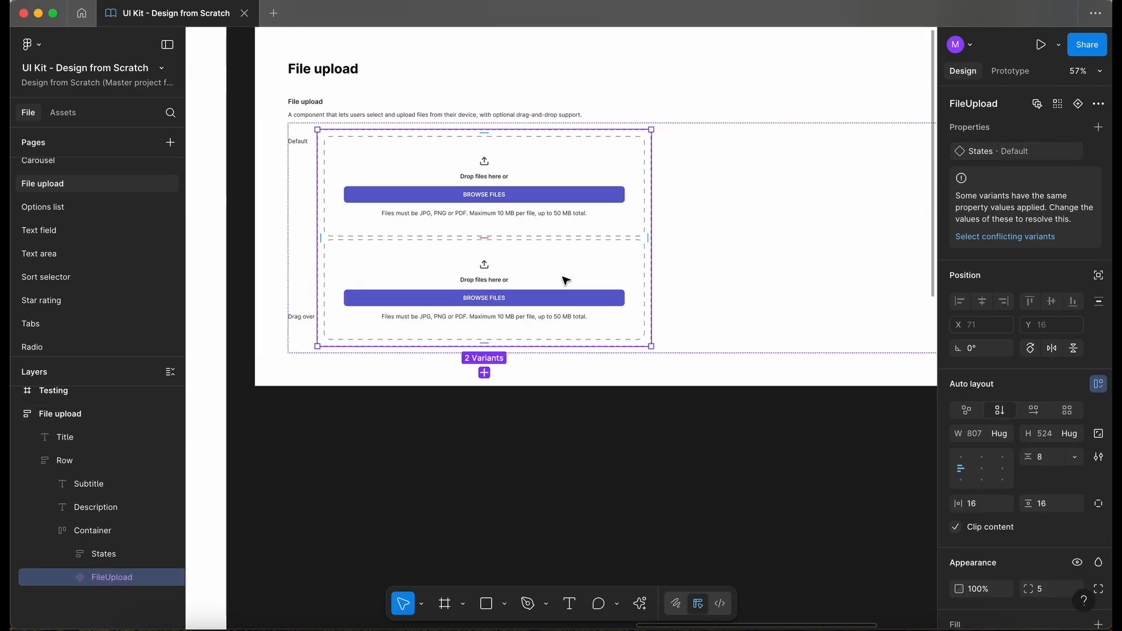
scroll(648, 232, left, 2)
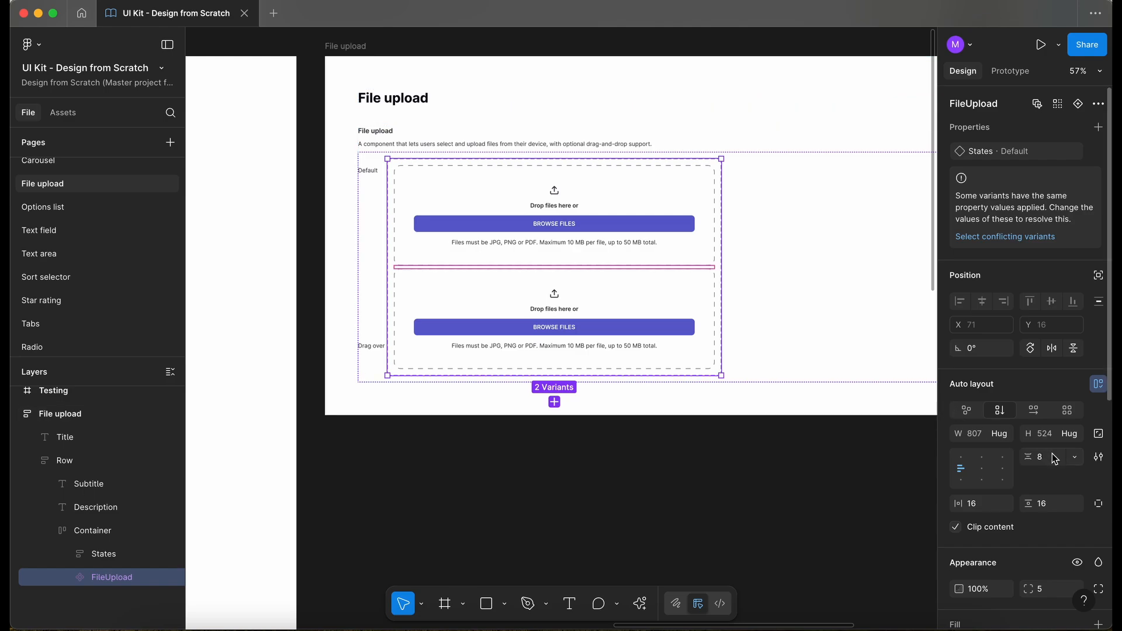
click(1076, 459)
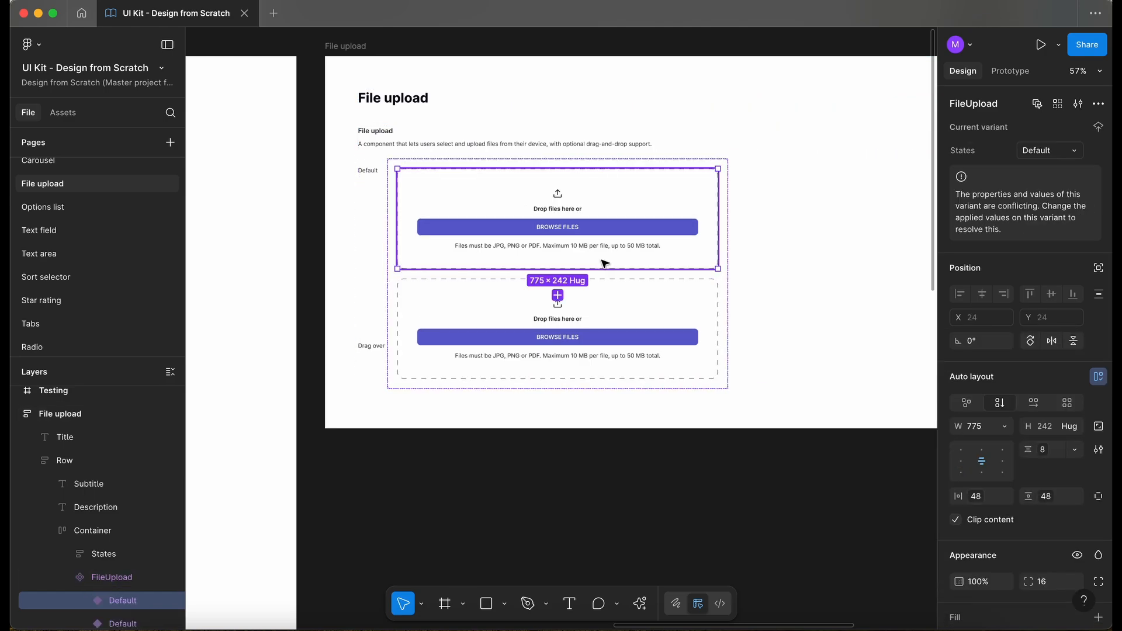
- Set the lower variant's States value to Drag-over and change its state label text to "Drag-over"
click(613, 318)
scroll(613, 318, left, 2)
scroll(612, 318, down, 1)
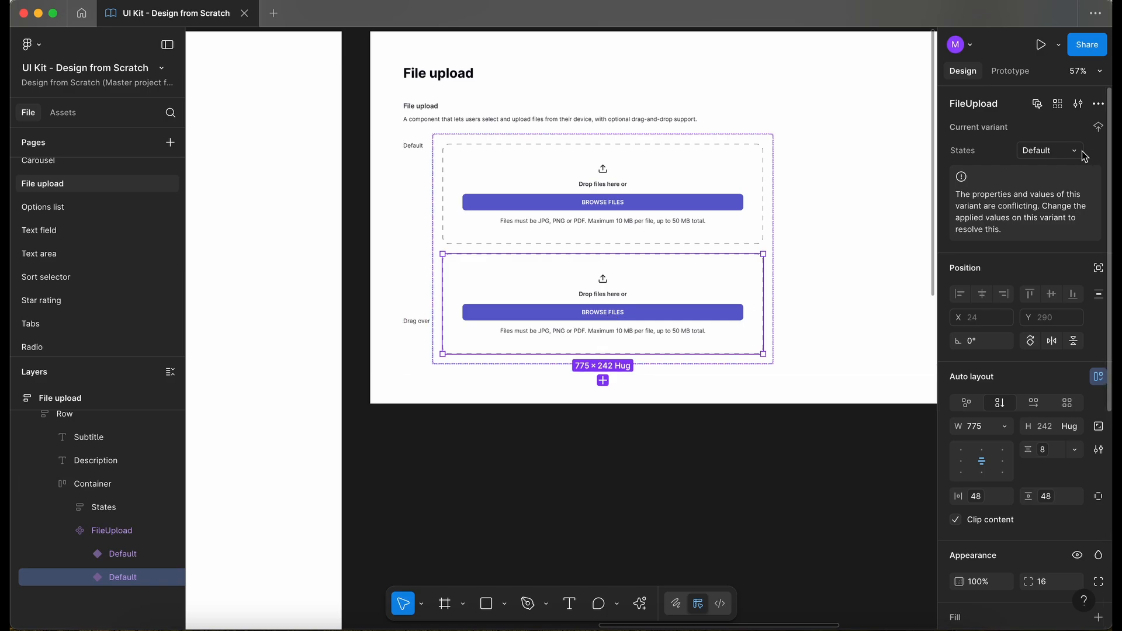
text(Drag-over)
click(416, 321)
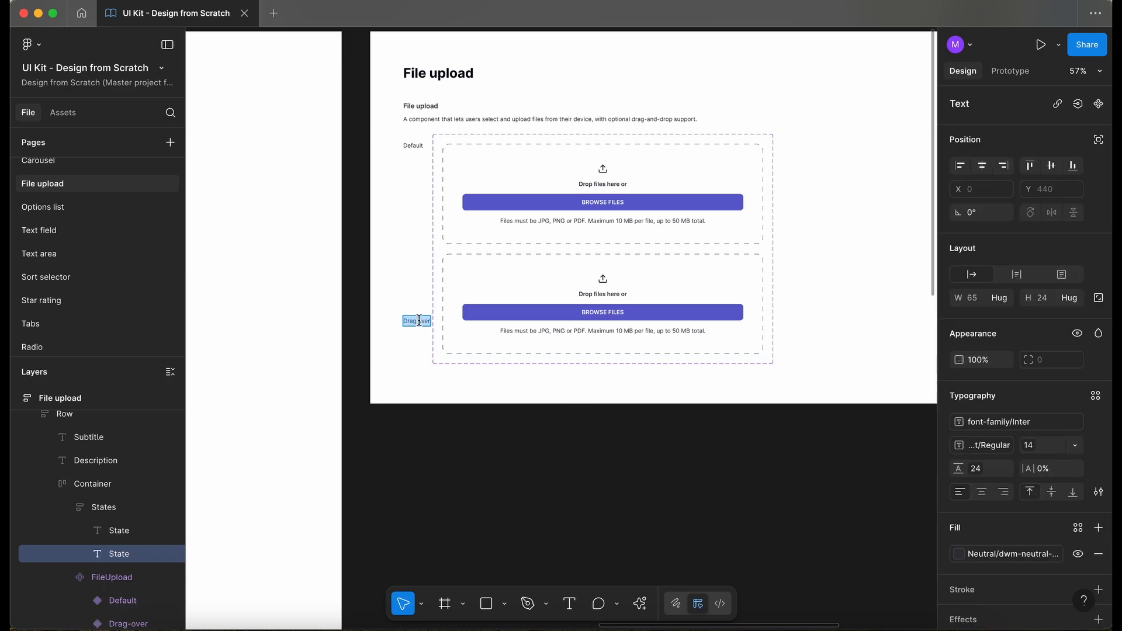
key(Escape)
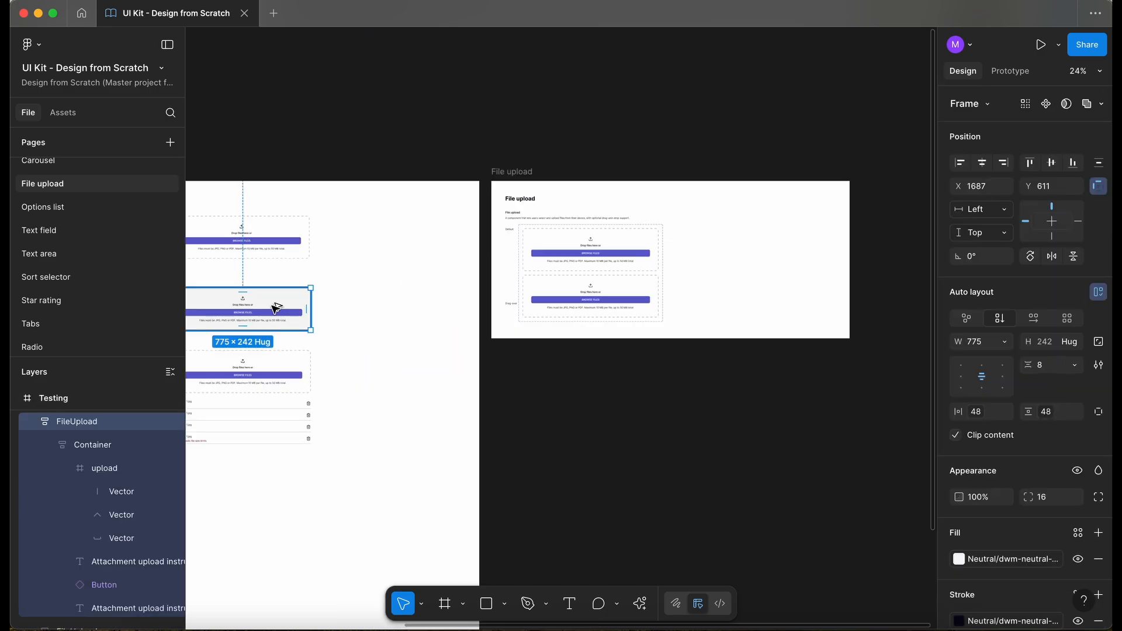
- Place the grey FileUpload box from the Testing frame below the File upload frame and wrap it in a new frame
drag(275, 308, 612, 381)
scroll(612, 381, up, 2)
scroll(612, 381, up, 3)
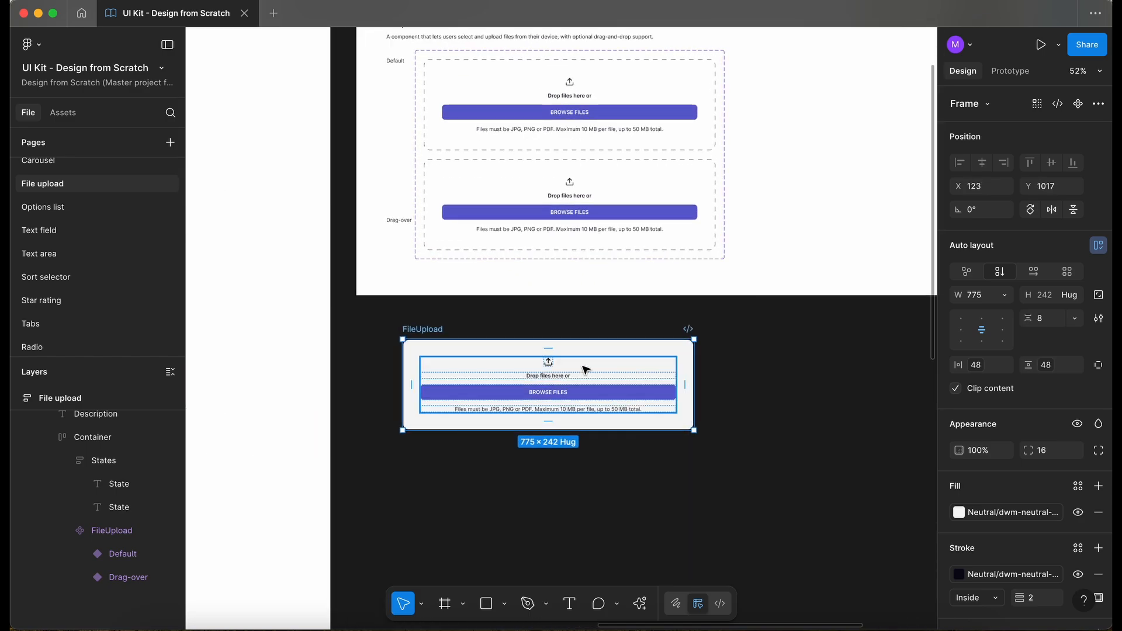
key(super+alt+g)
scroll(563, 318, up, 5)
- Apply the reference box's light grey neutral library fill to the Drag-over variant
click(578, 156)
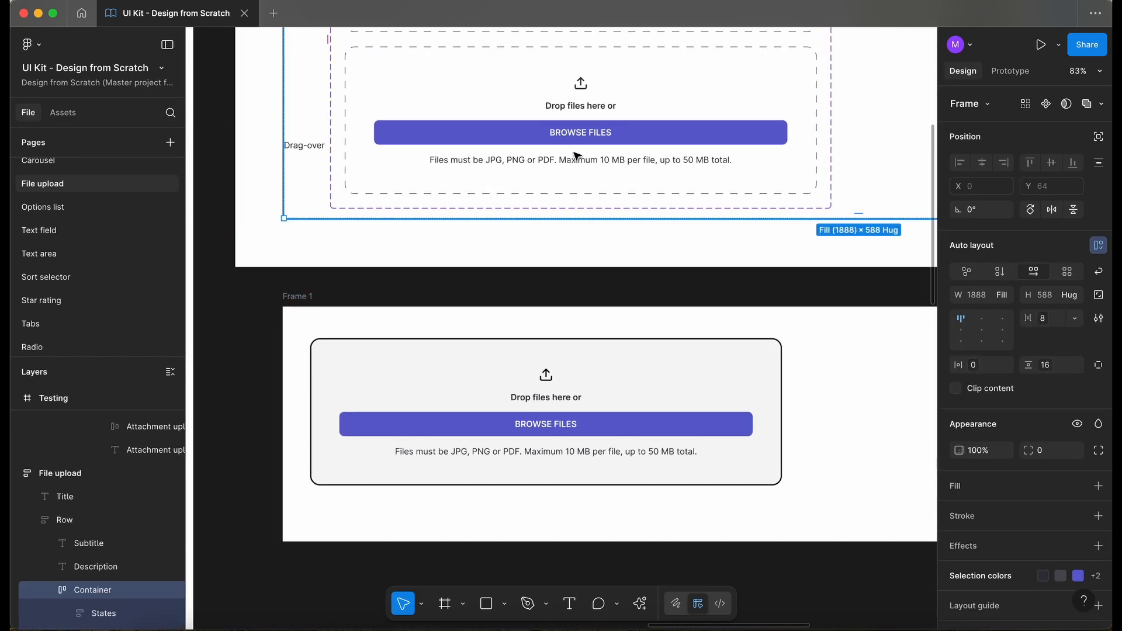
double_click(577, 157)
scroll(578, 156, up, 1)
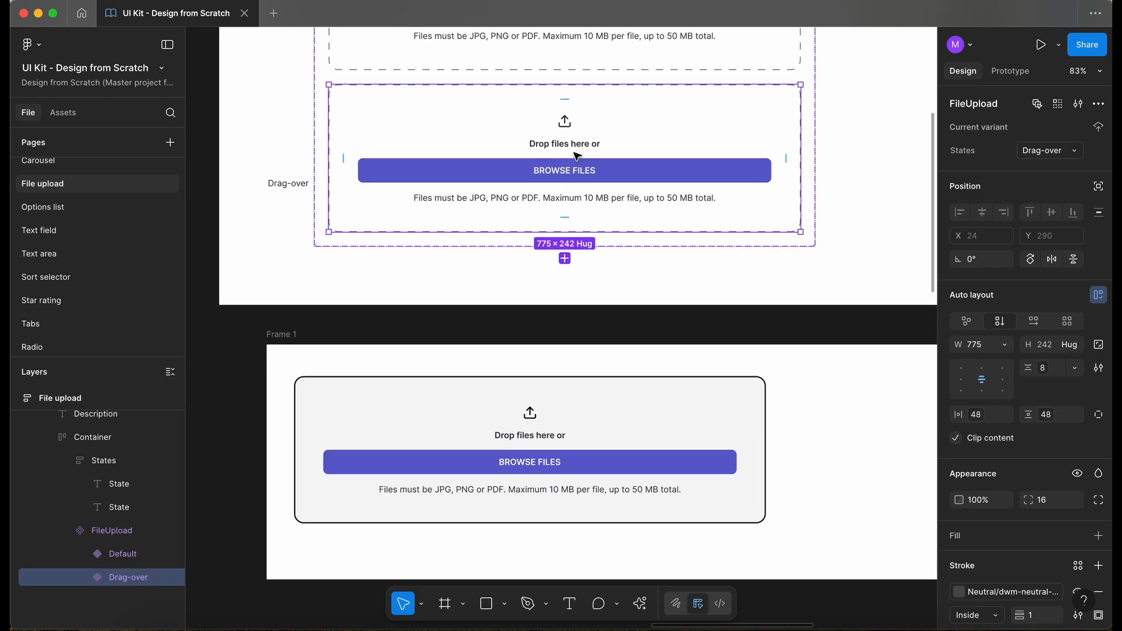
click(681, 455)
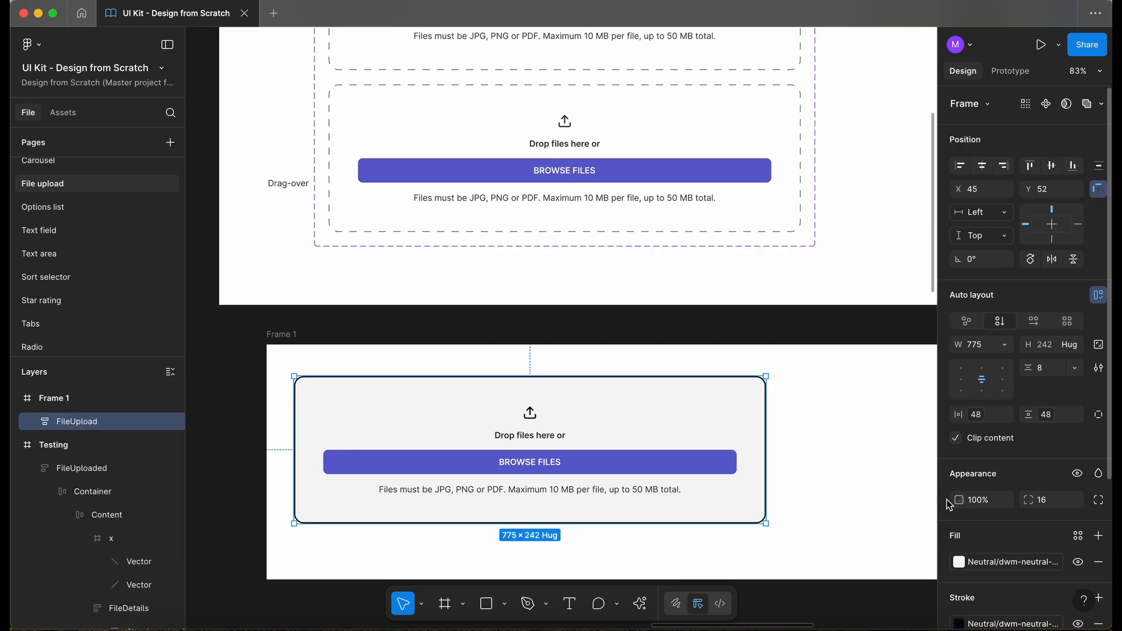
click(999, 557)
click(602, 117)
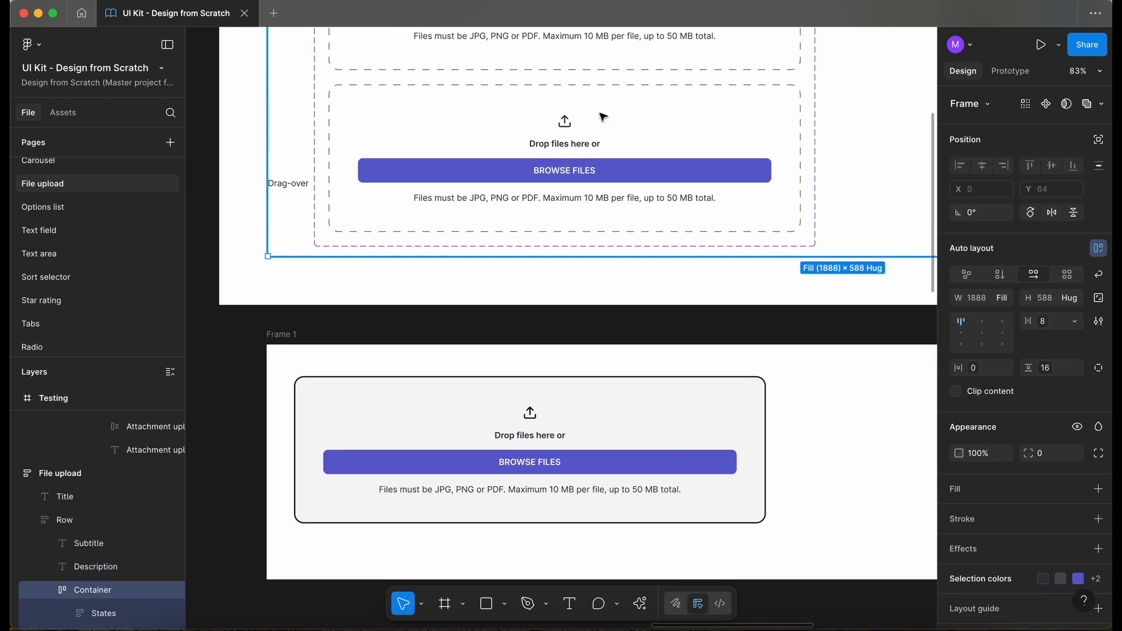
click(602, 117)
- Check the reference box's stroke and set the Drag-over variant's stroke style to Solid
click(679, 436)
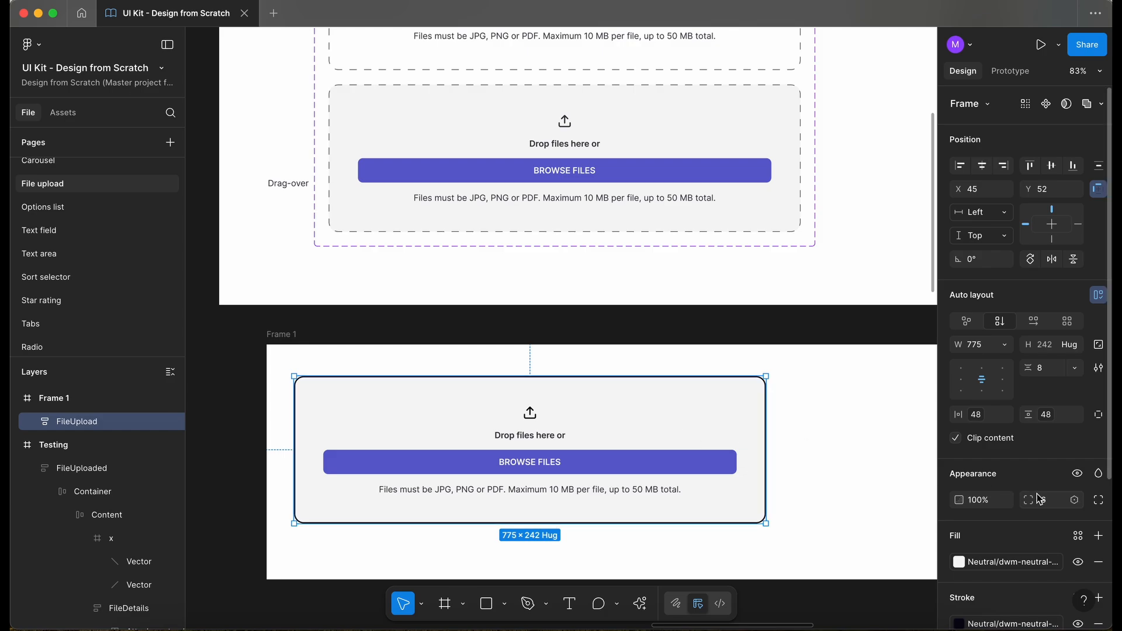
scroll(1038, 499, down, 3)
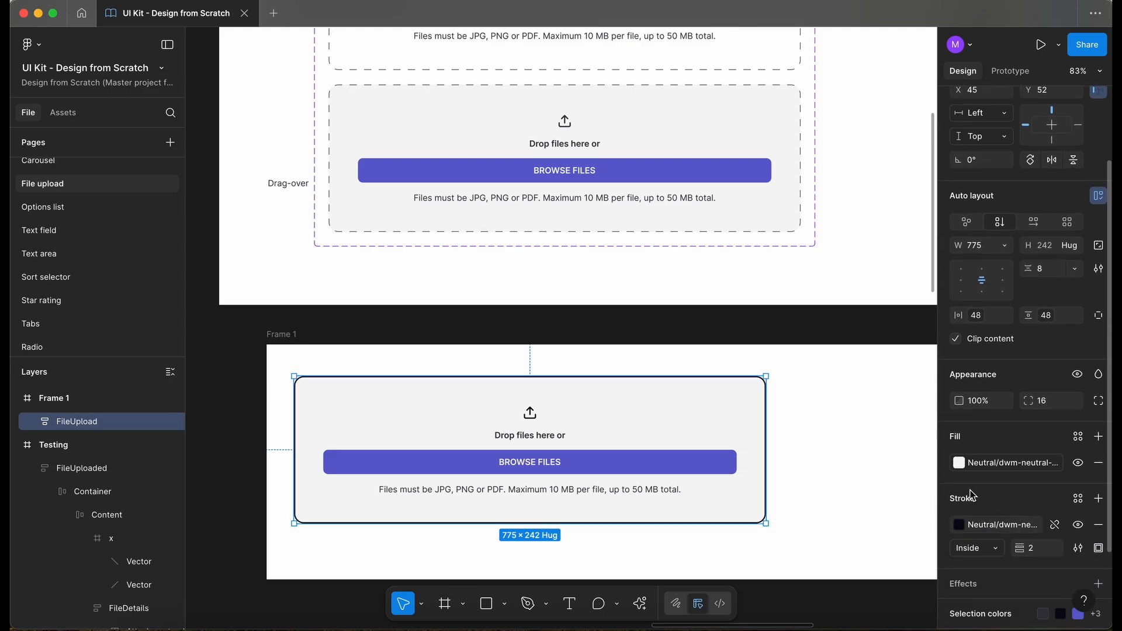
click(783, 133)
click(783, 133)
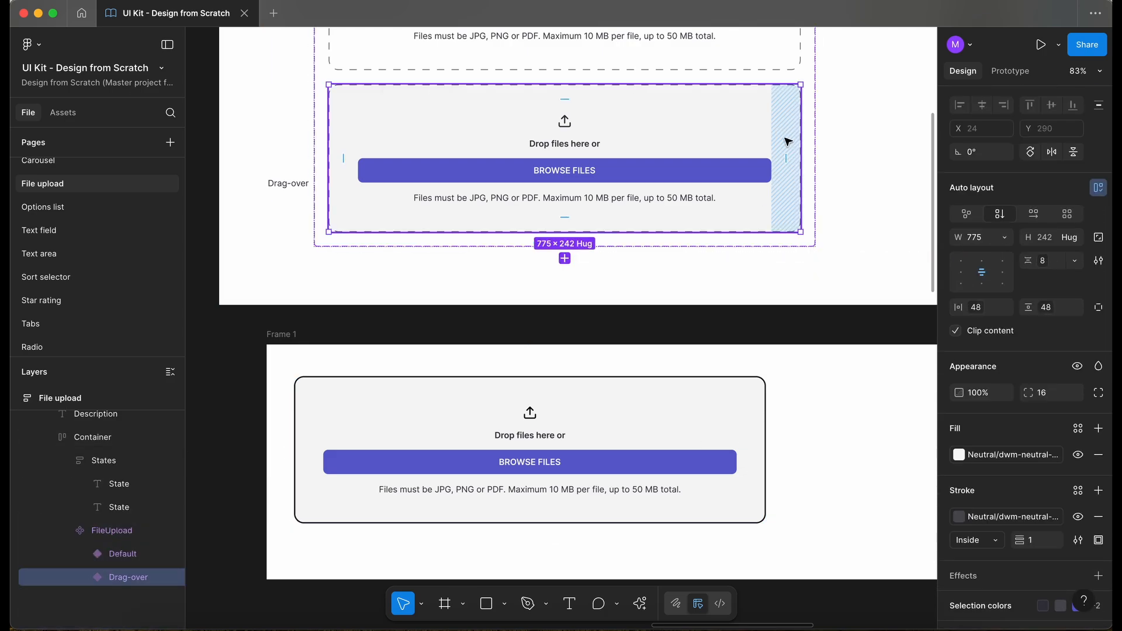
click(1078, 539)
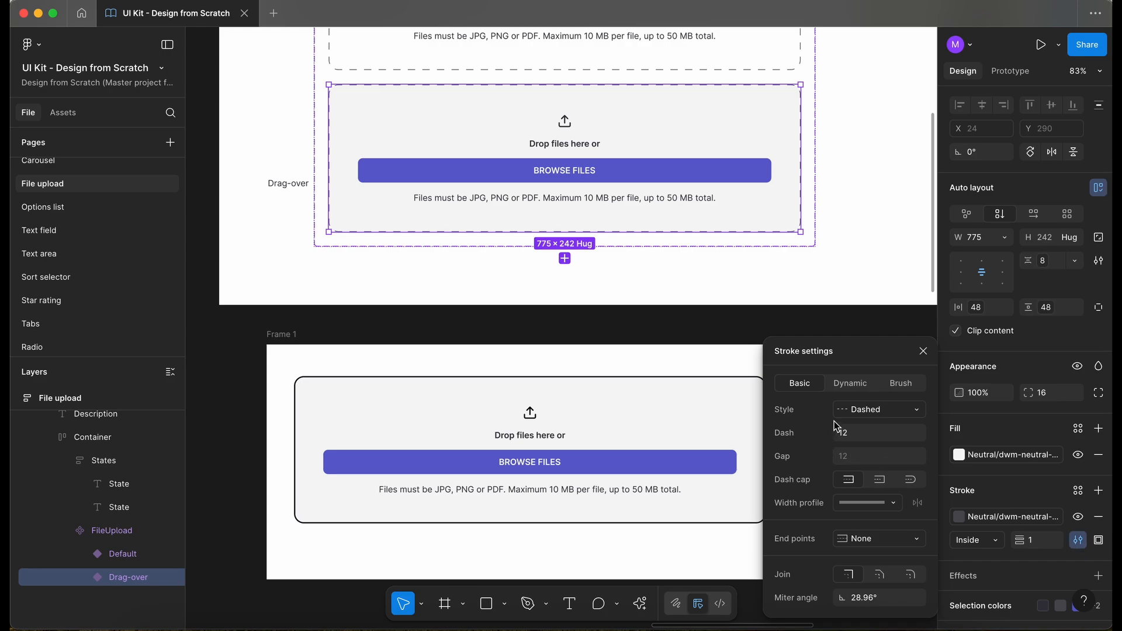
click(857, 408)
click(883, 393)
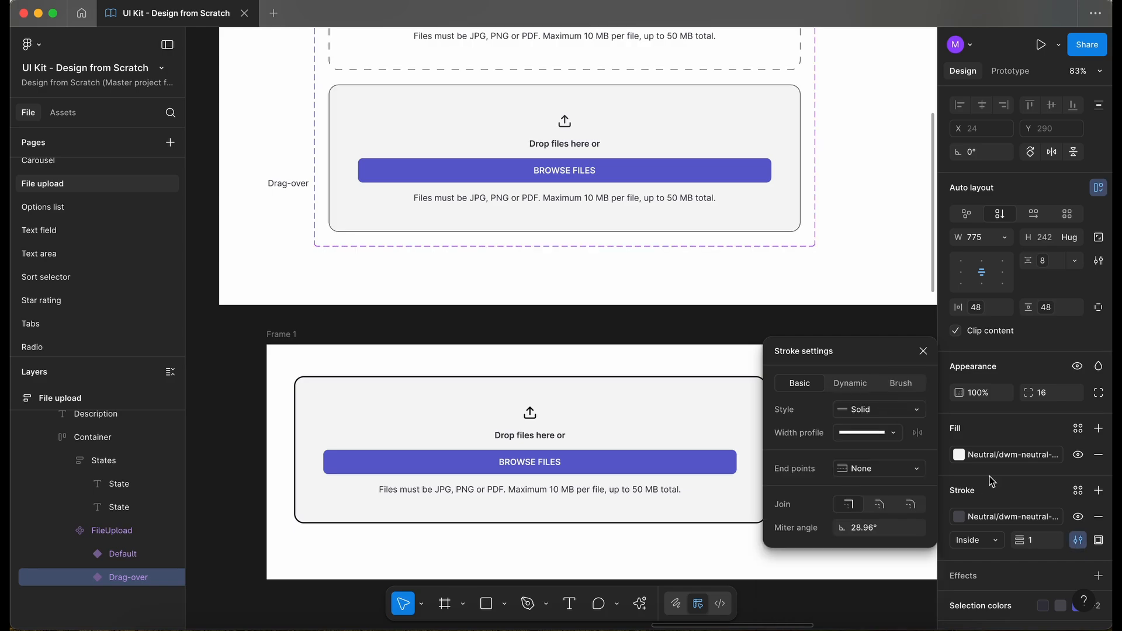
- Set the Drag-over variant's stroke to dwm-neutral-900 with a weight of 2
click(1028, 517)
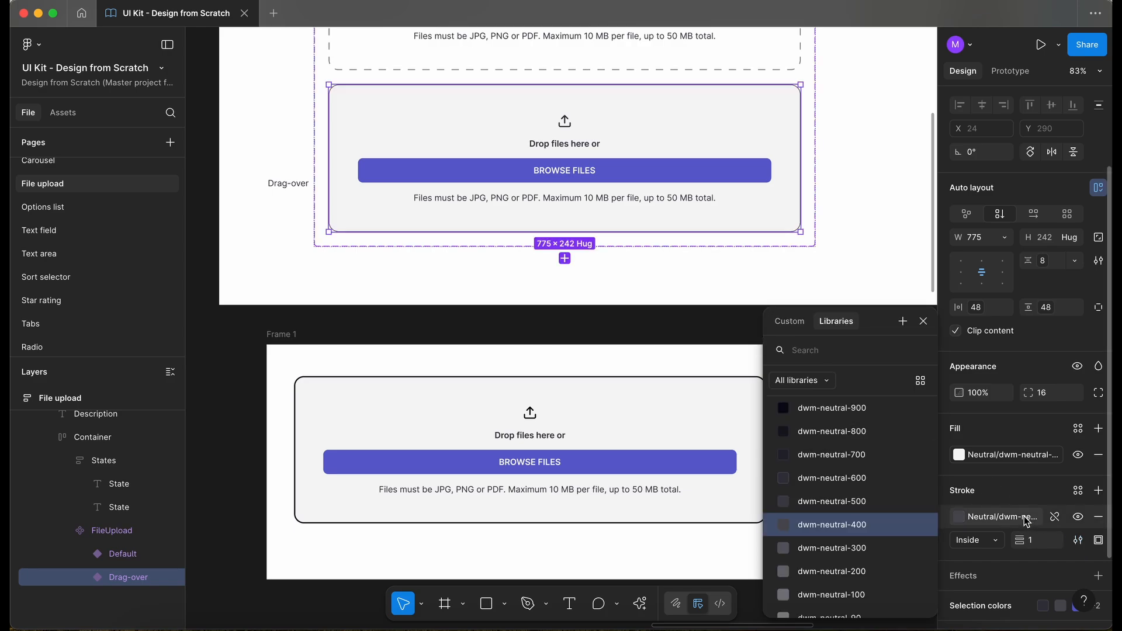
click(868, 409)
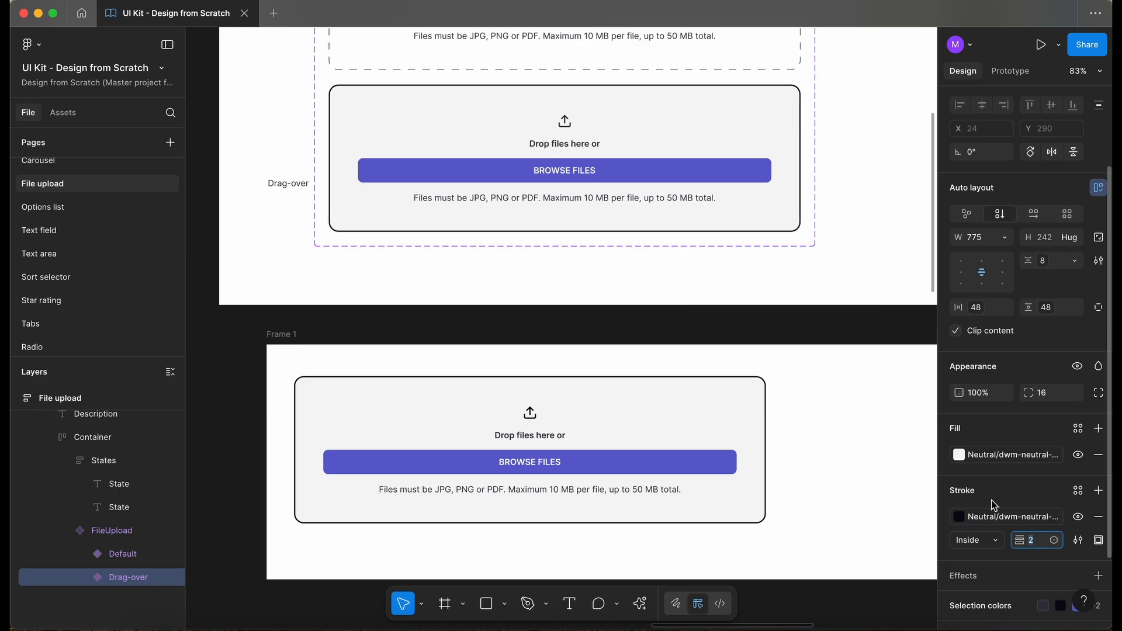
click(527, 334)
- Delete the reference Frame 1 below the File upload frame
click(280, 340)
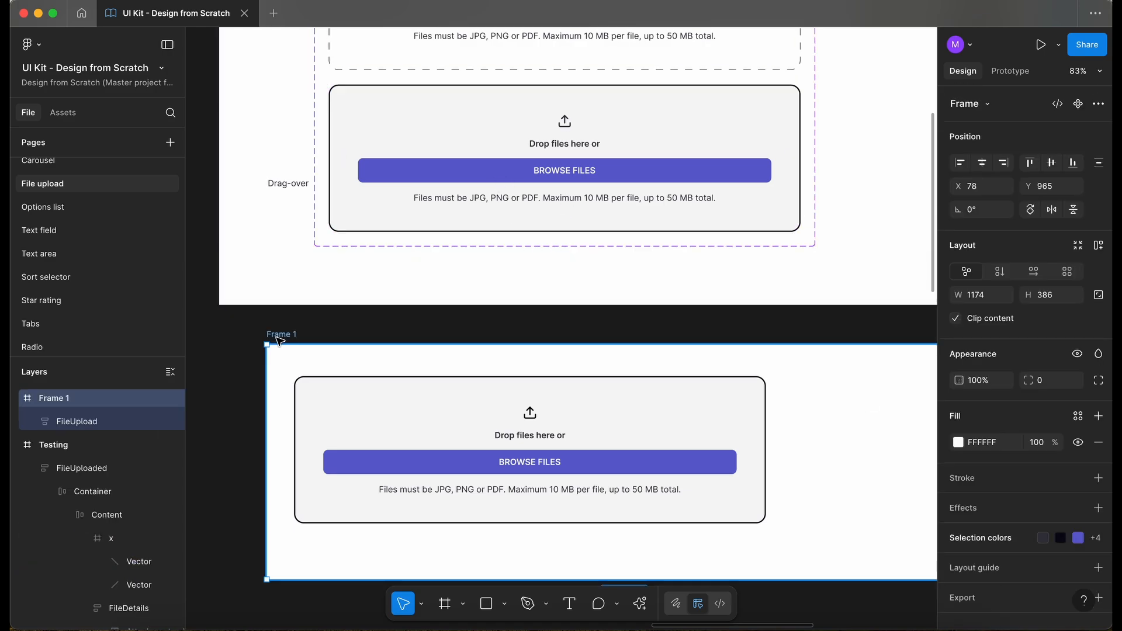
key(Delete)
- Duplicate the whole File upload row, including its title, description, state labels and component set
scroll(280, 341, up, 3)
scroll(280, 341, left, 3)
scroll(384, 306, down, 5)
click(474, 195)
key(ctrl+d)
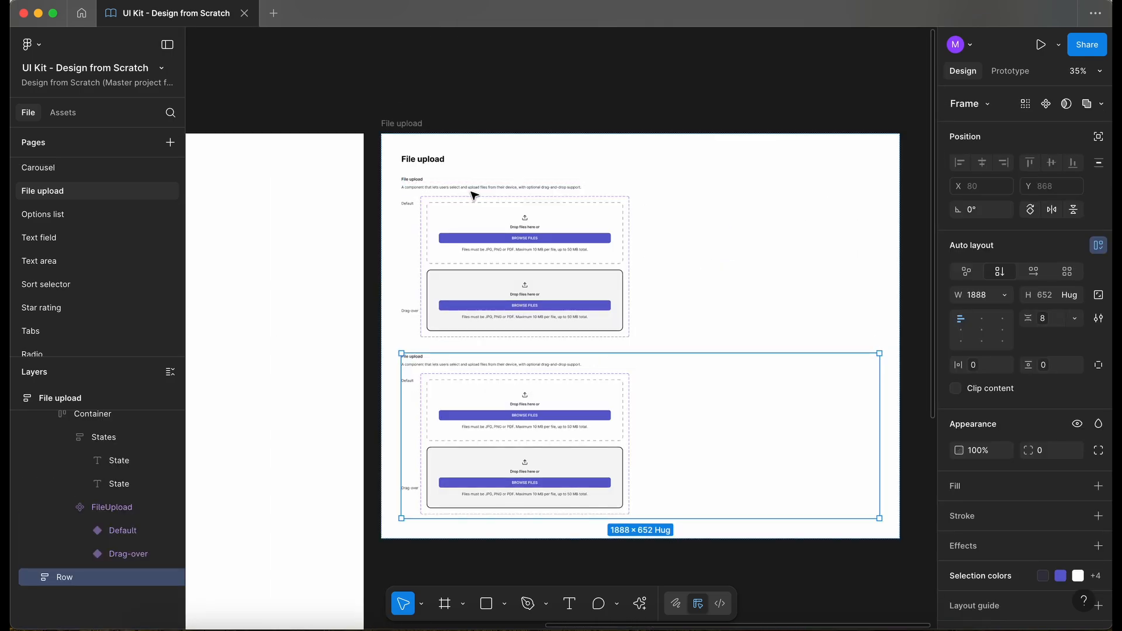
- Delete the FileUpload component set and the States label column from the duplicated row
click(513, 431)
click(513, 431)
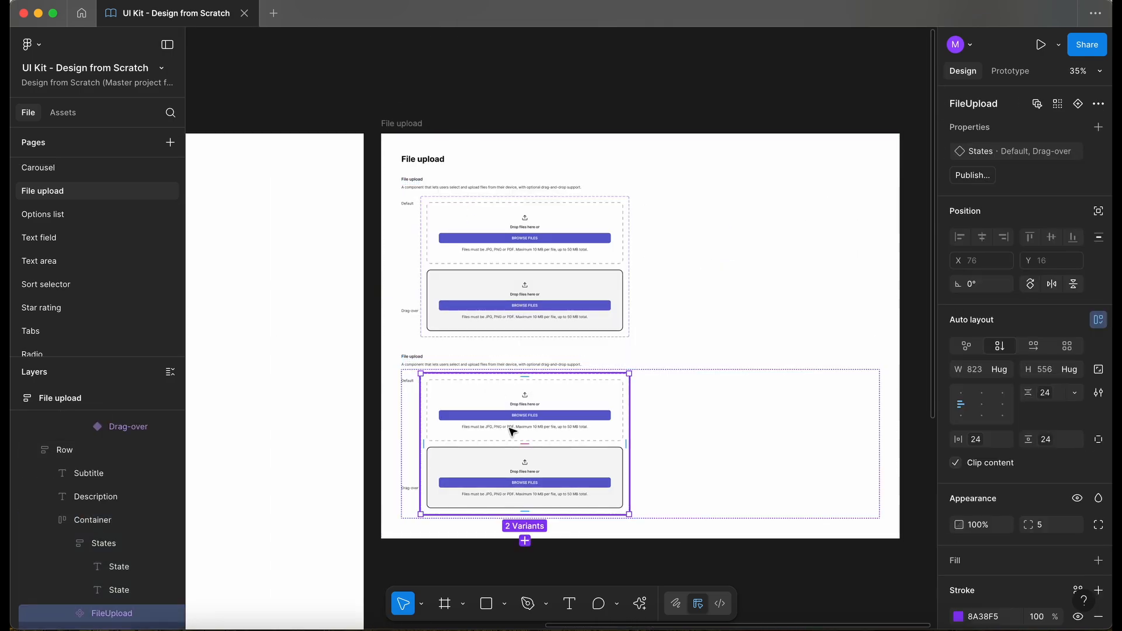
key(Delete)
click(407, 384)
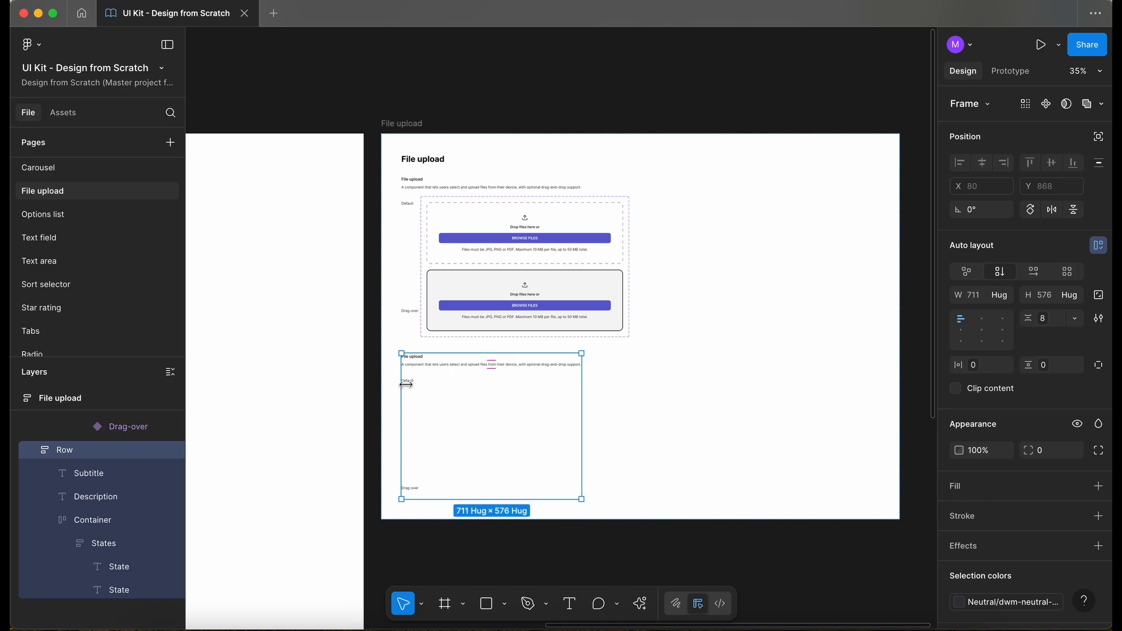
click(408, 384)
click(411, 385)
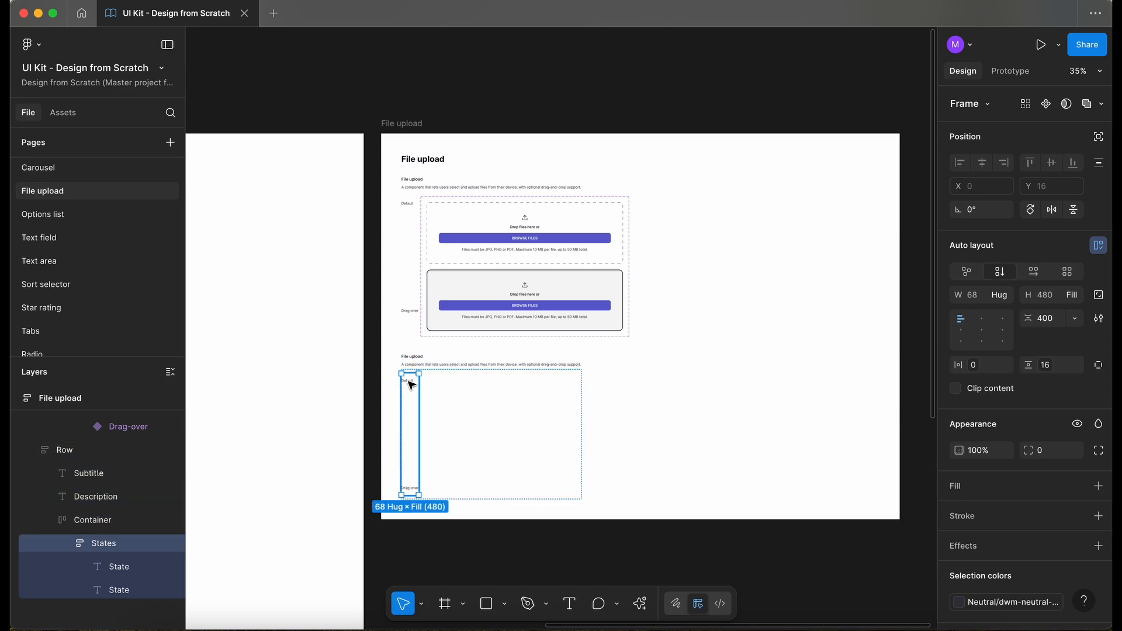
key(Delete)
- Replace the duplicated row's description with the placeholder text "Pending"
double_click(427, 368)
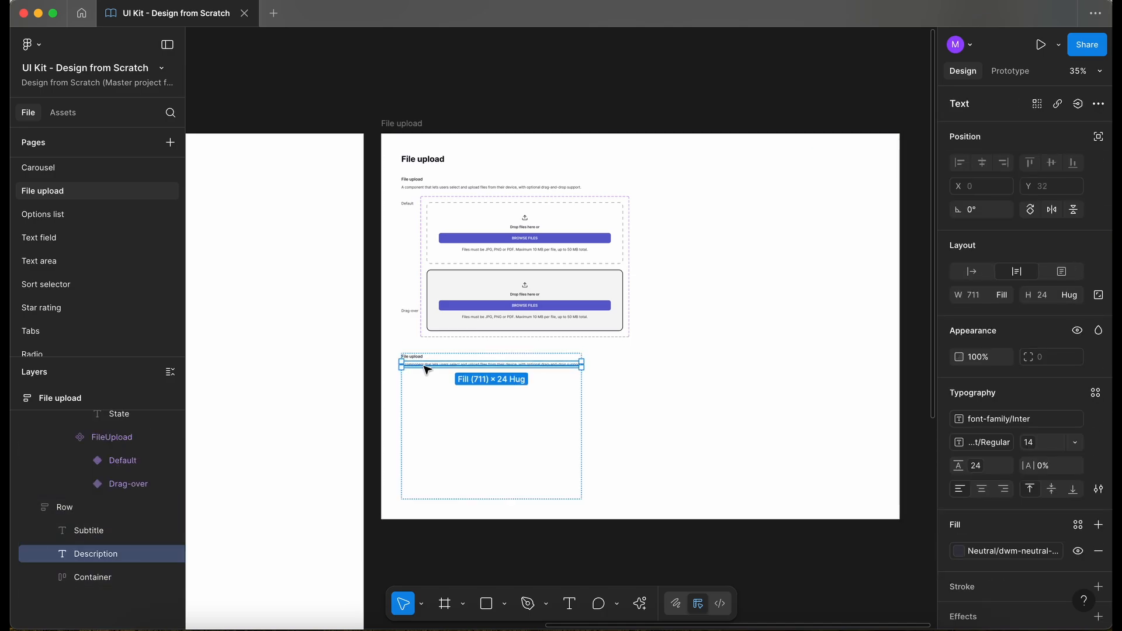
key(Return)
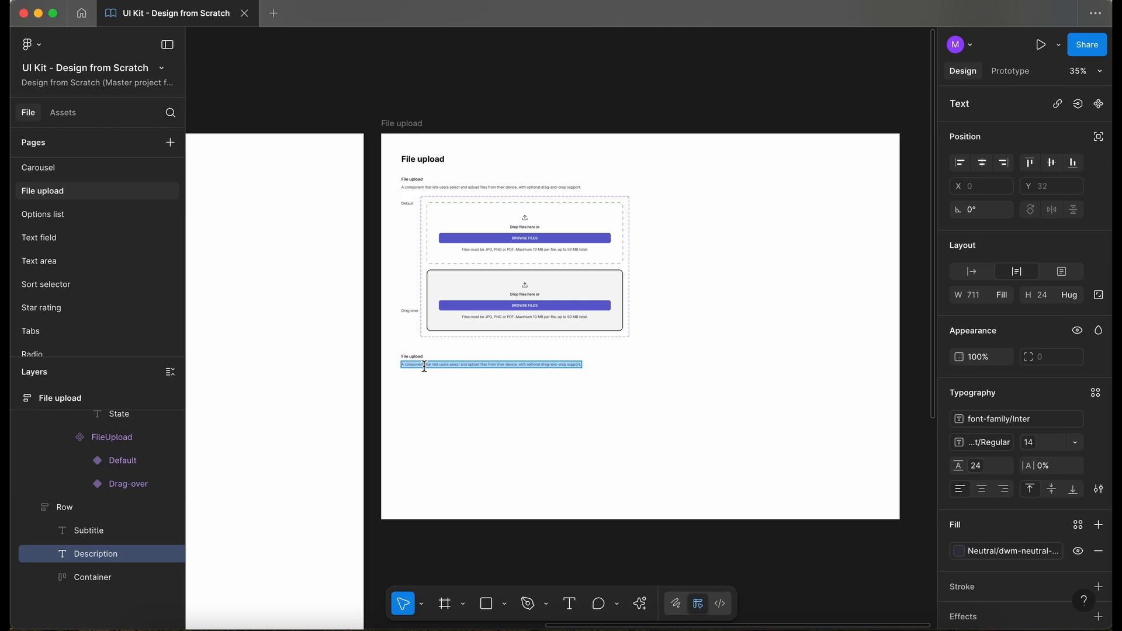
text(Fil)
- Move the three uploaded-file items from the Testing frame into the File upload frame below the duplicated row
scroll(339, 397, left, 10)
click(373, 446)
drag(377, 446, 821, 418)
- Change the duplicated row's subtitle to "Upload list"
scroll(822, 418, right, 3)
scroll(821, 419, up, 5)
double_click(301, 81)
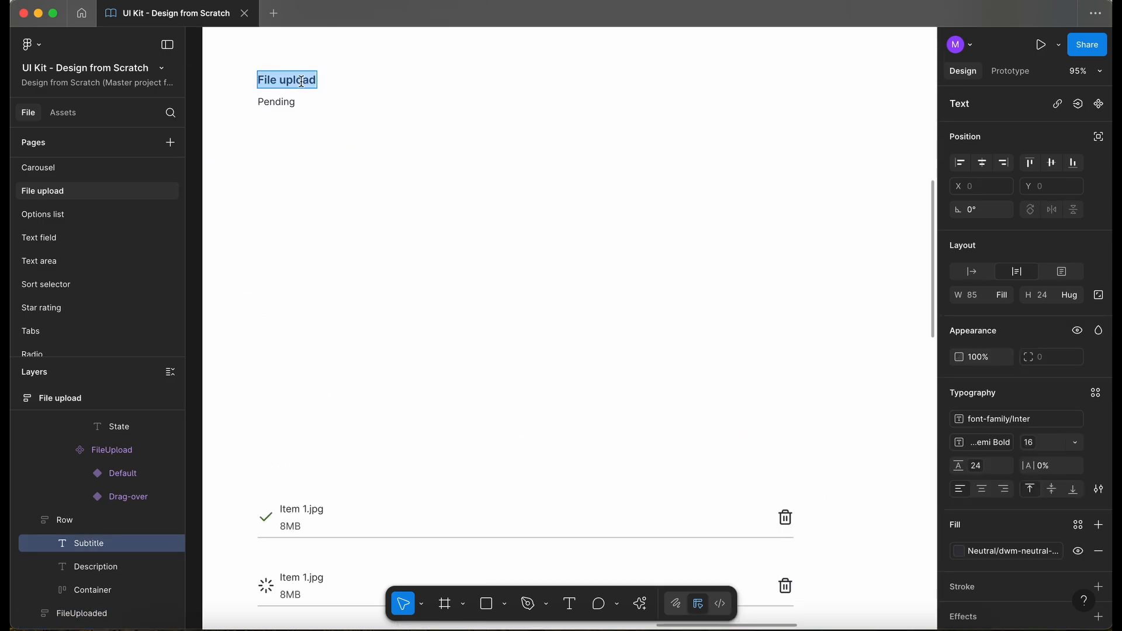
text(Upoad list)
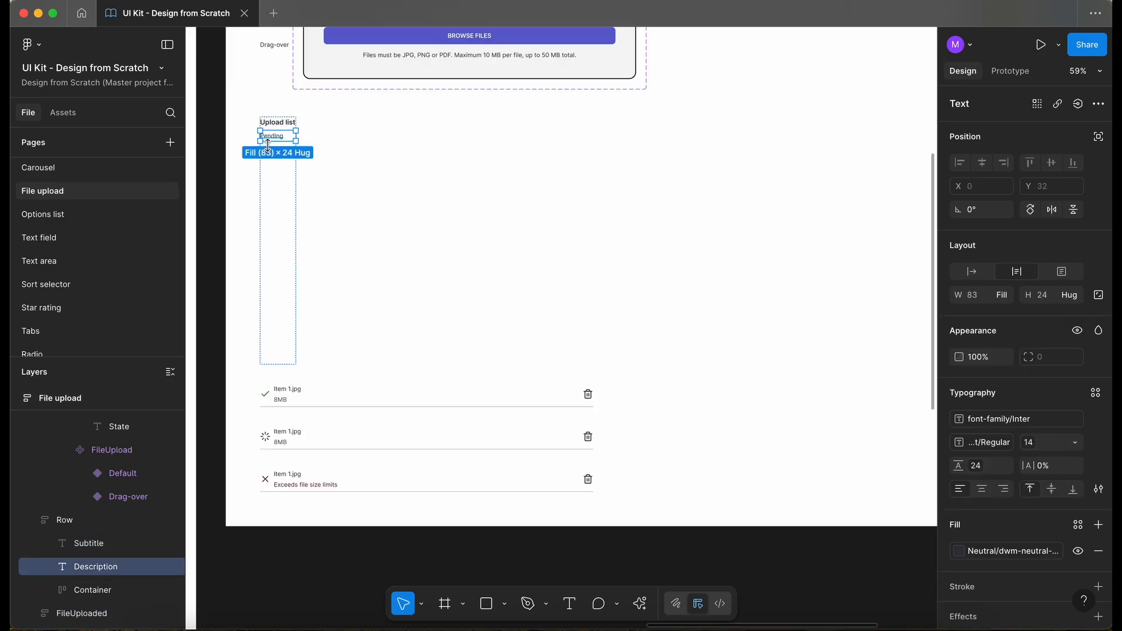
- Set the row's description to "Displays a list of selected files with names, sizes, and options to remove before uploading."
scroll(274, 140, up, 5)
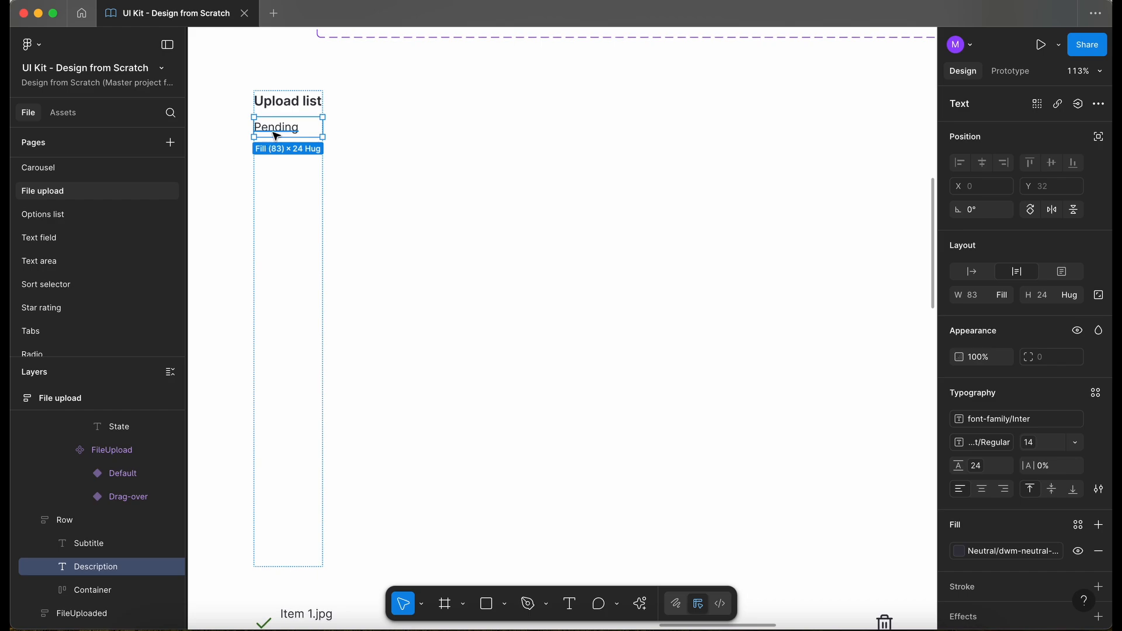
double_click(277, 133)
text(Displays a list of selected files with names, sizes, and options to remove before uploading.)
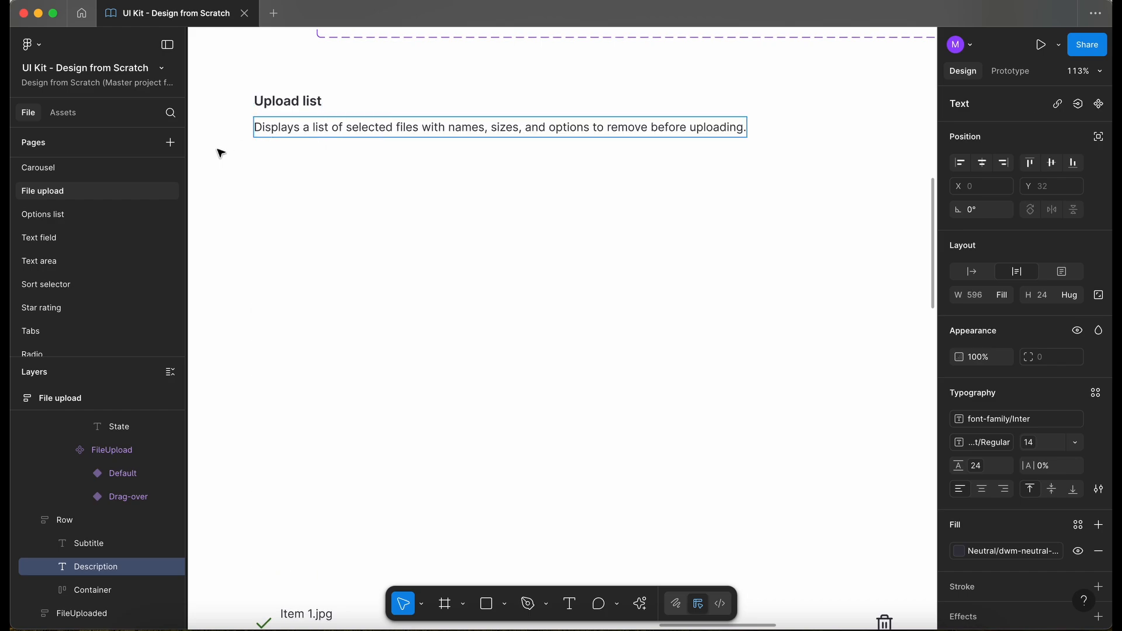
scroll(227, 151, left, 2)
click(220, 168)
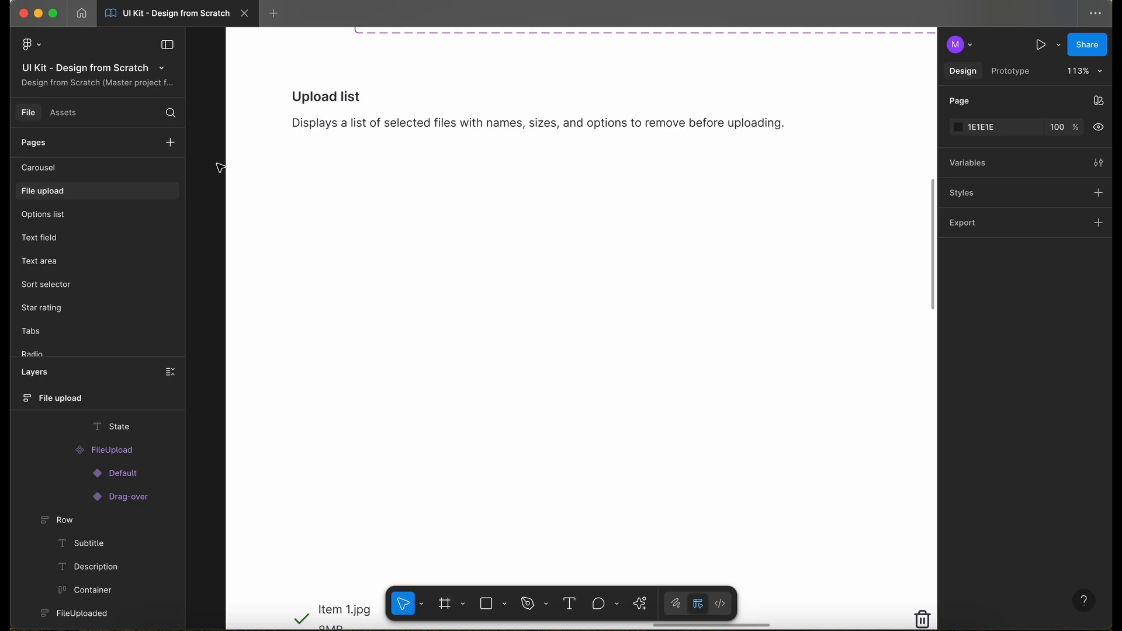
- Copy the first uploaded-file item, with the green check, and paste it into the Upload list row's empty container
scroll(220, 167, down, 5)
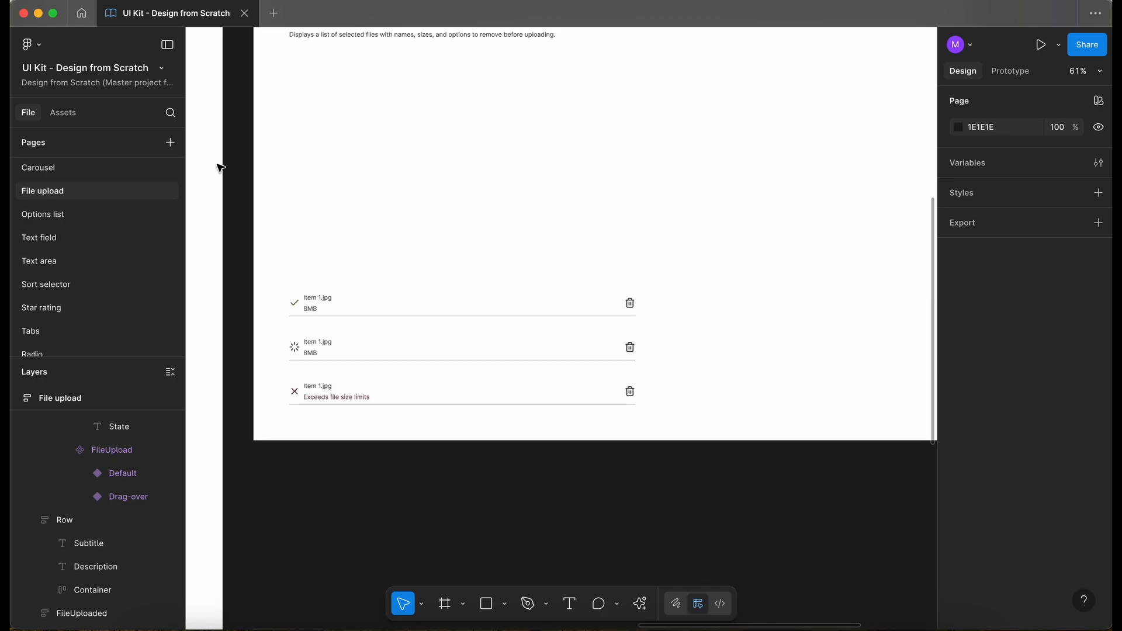
click(339, 300)
scroll(338, 300, up, 2)
scroll(338, 300, left, 1)
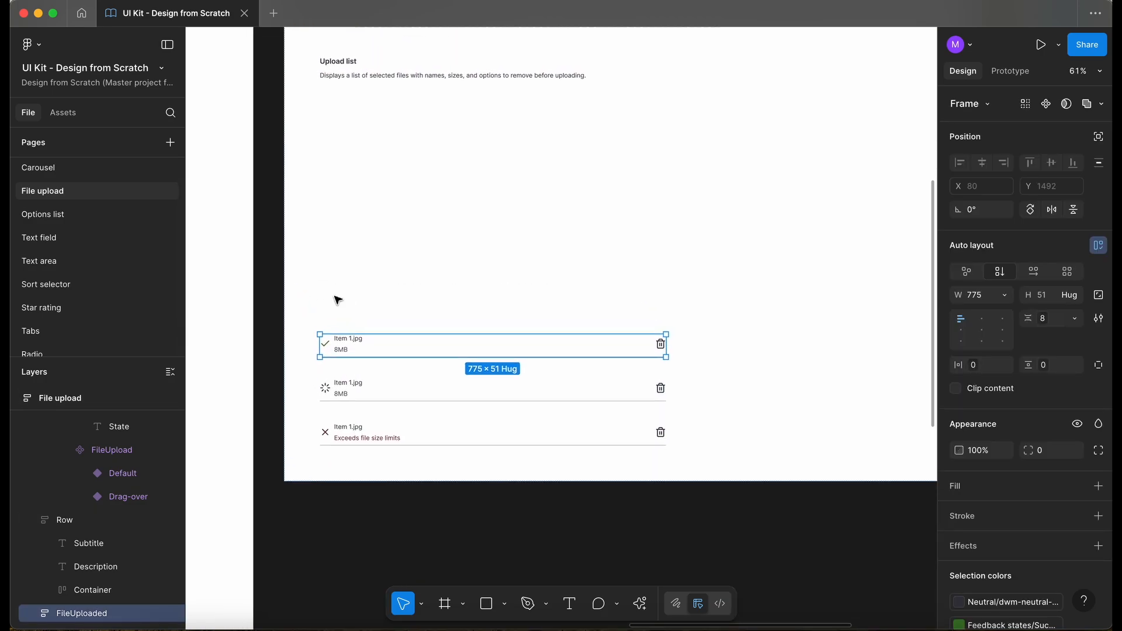
scroll(338, 300, down, 2)
scroll(361, 353, up, 1)
scroll(361, 353, left, 1)
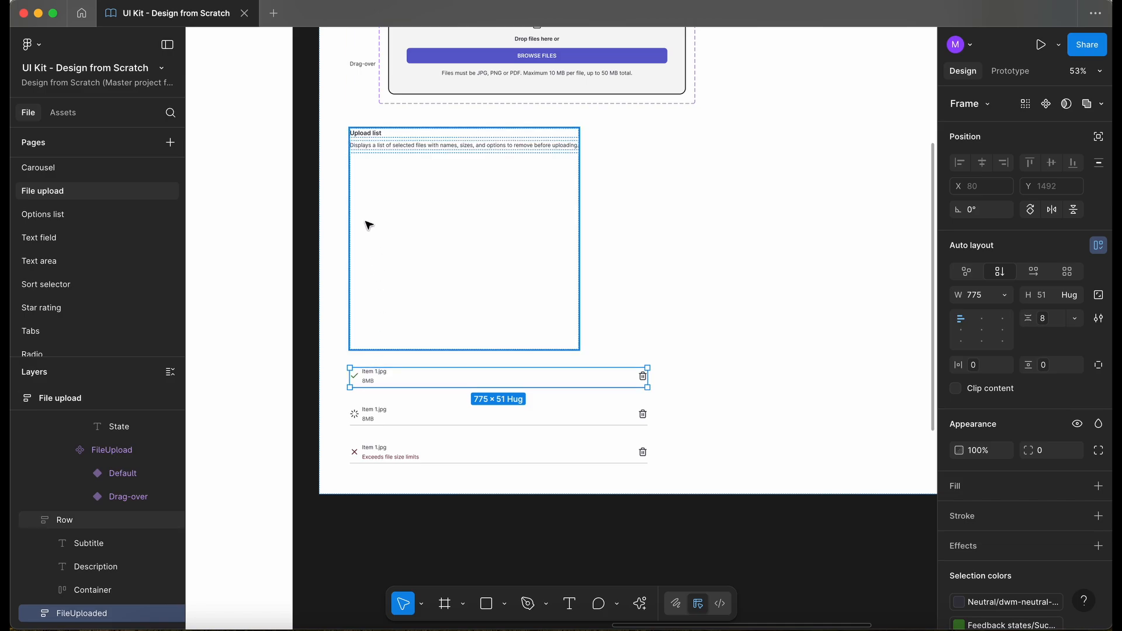
double_click(370, 193)
key(super+v)
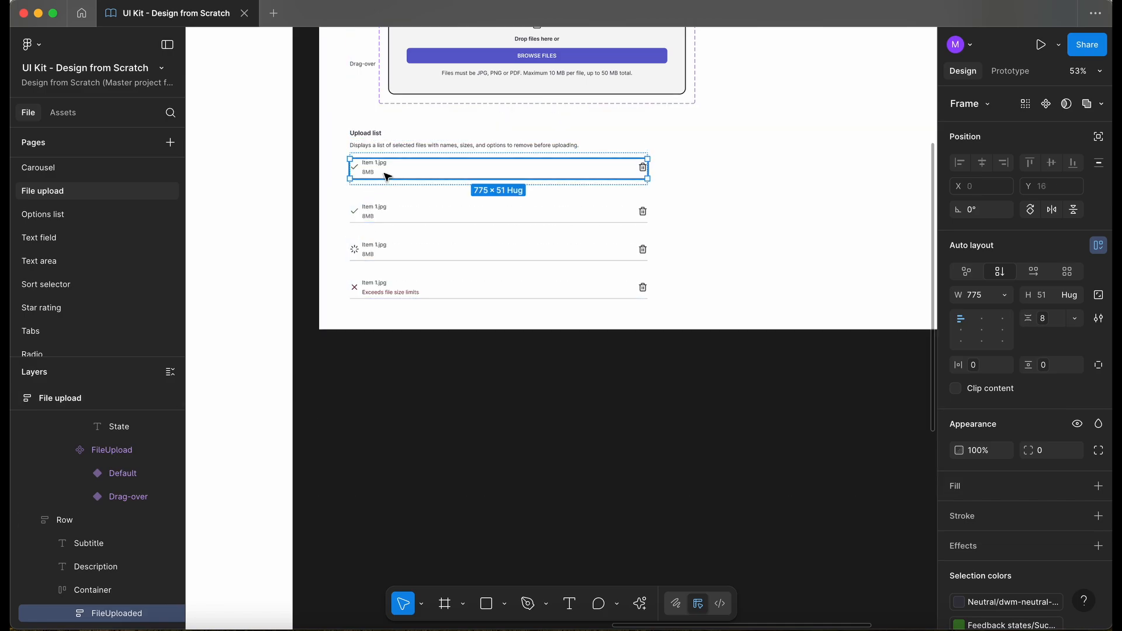
- Rename the pasted FileUploaded layer to "UploadItem"
scroll(385, 175, up, 5)
double_click(128, 613)
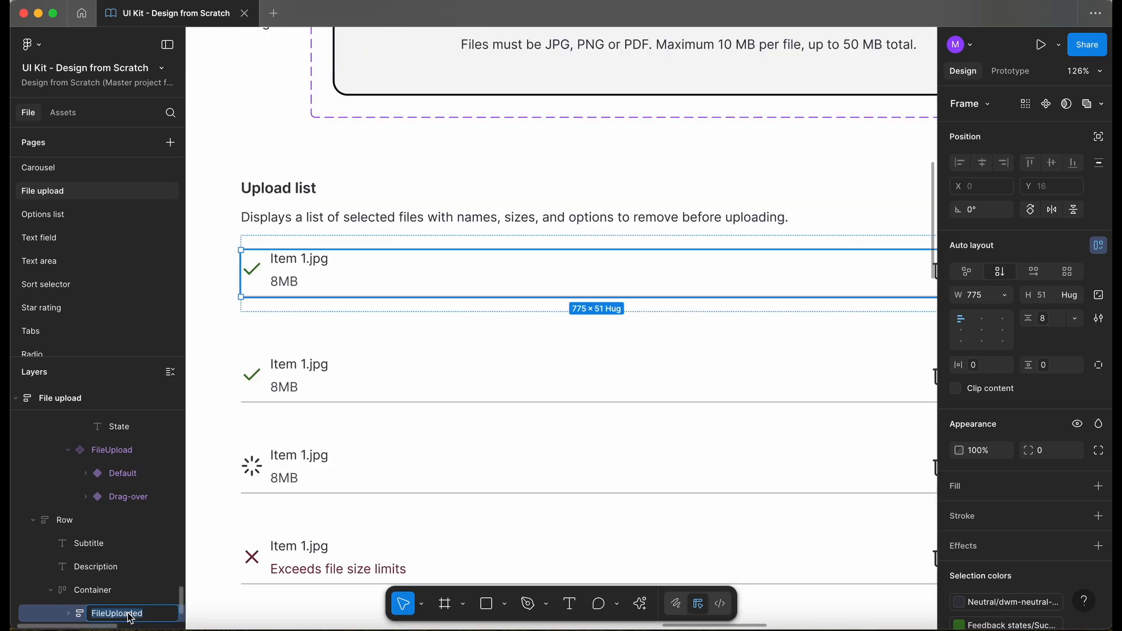
text(Up)
text(lia)
key(BackSpace)
key(BackSpace)
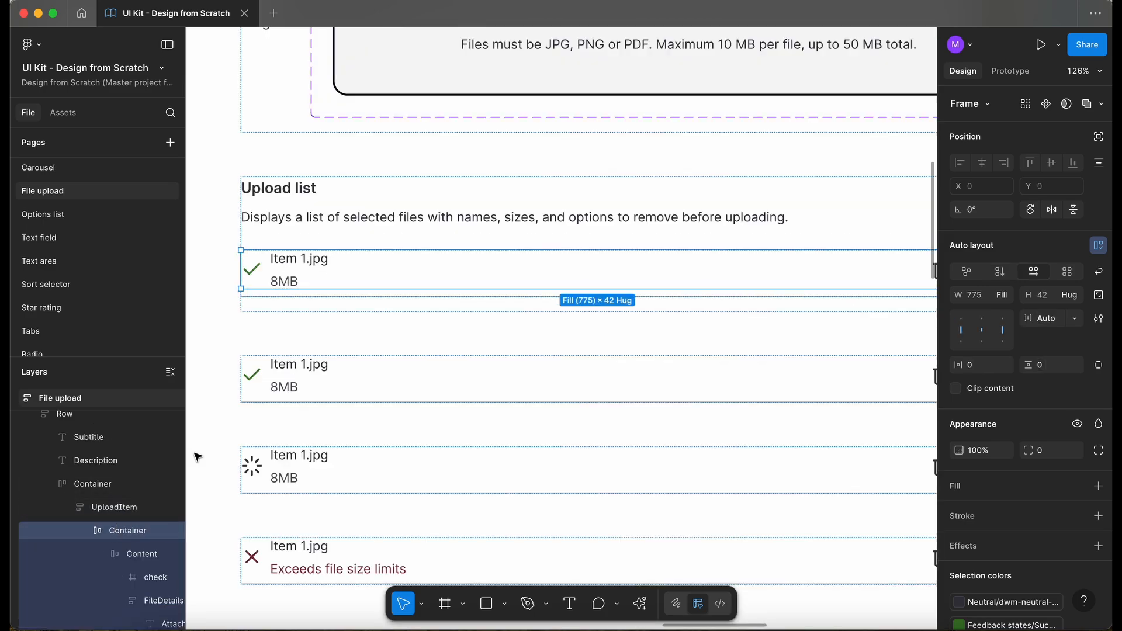
- Insert an IconSlot instance before the check icon in the UploadItem's Content frame
scroll(305, 364, down, 5)
scroll(98, 537, right, 2)
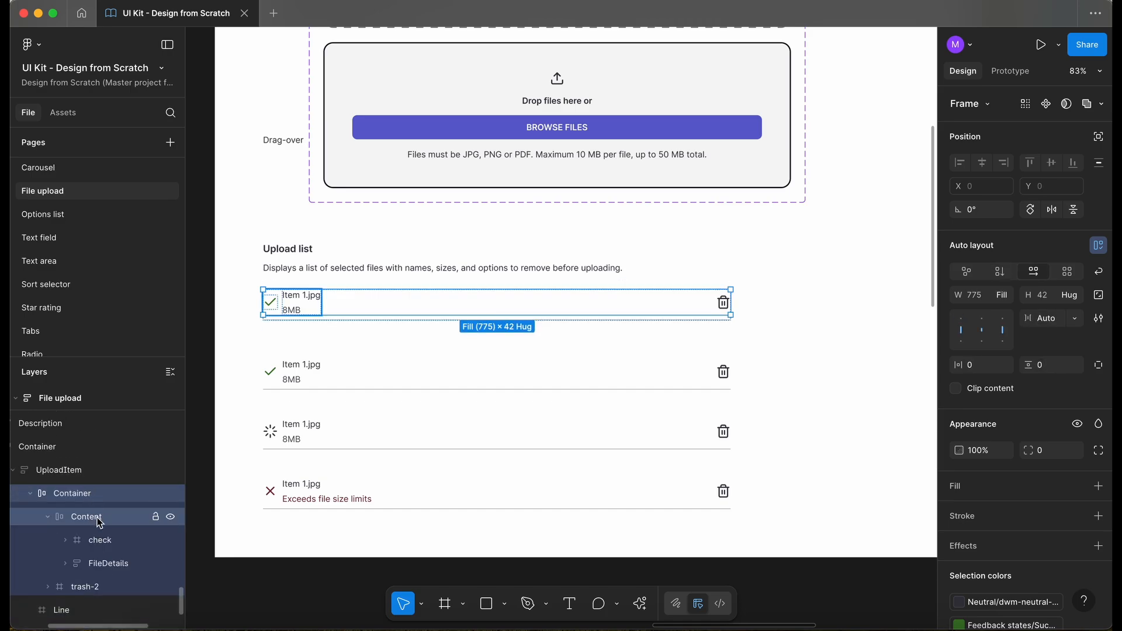
click(100, 521)
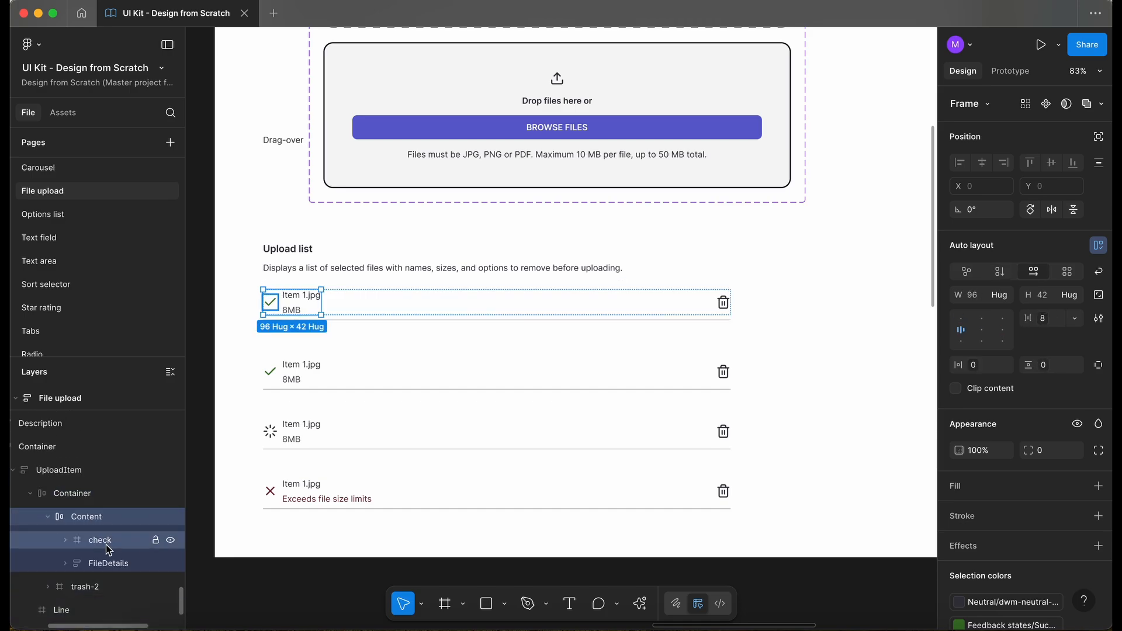
click(100, 541)
scroll(318, 379, up, 5)
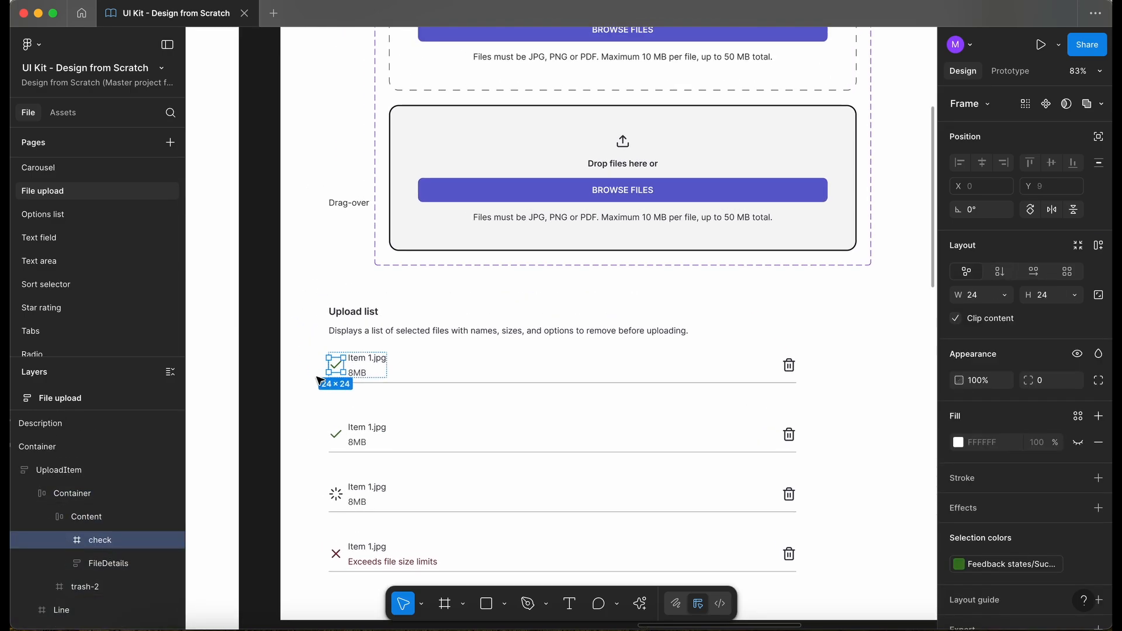
scroll(318, 381, up, 3)
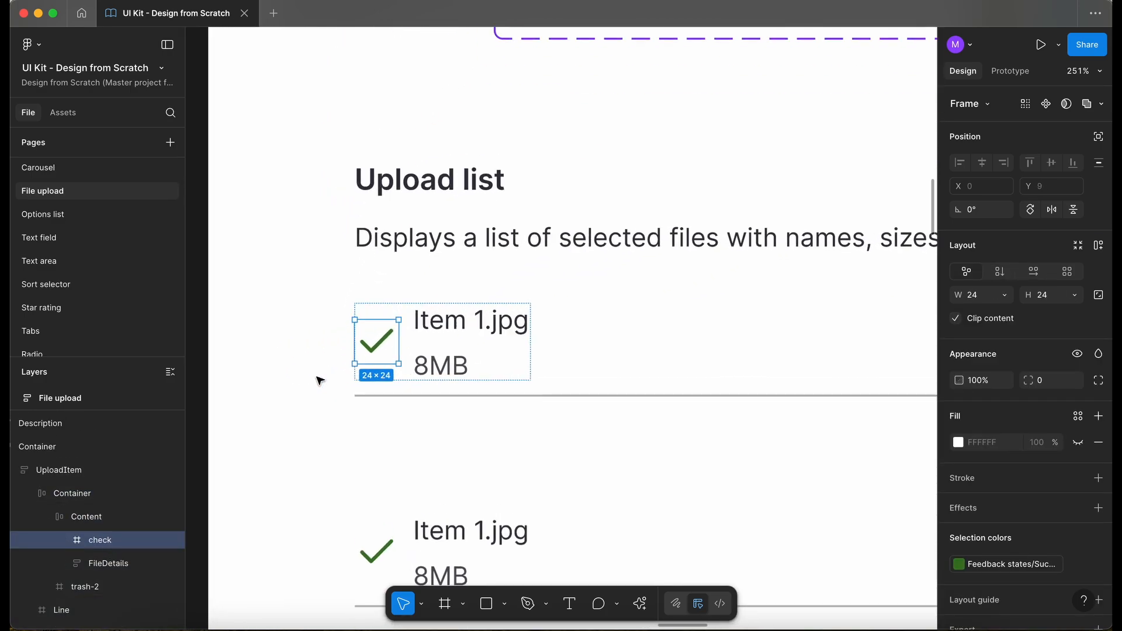
click(63, 113)
text(iconsl)
drag(56, 194, 374, 367)
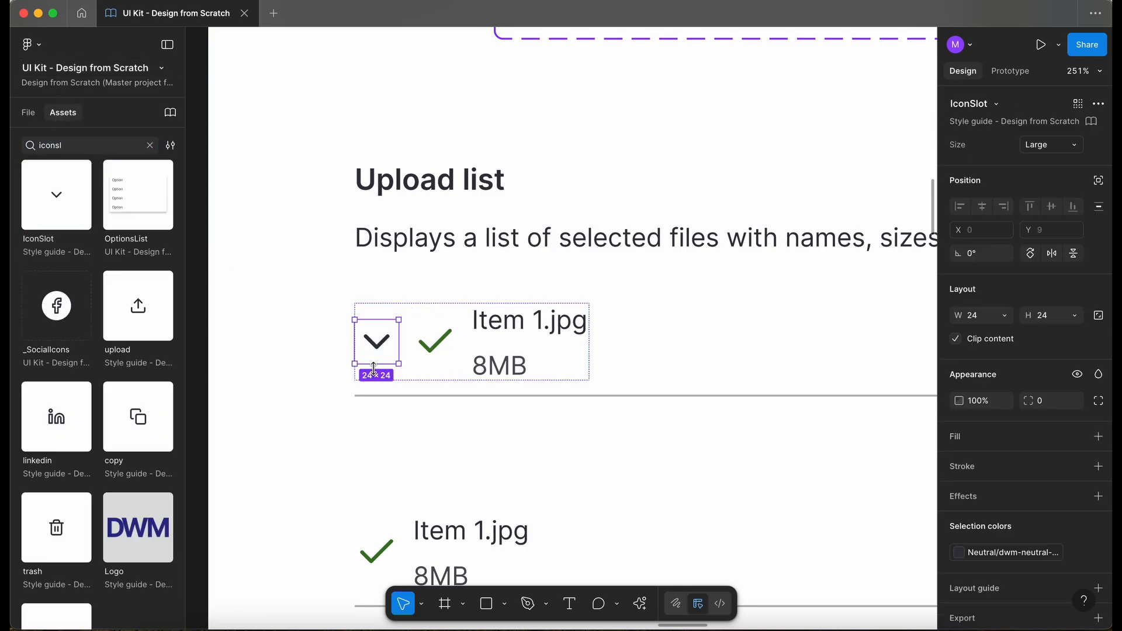
- Swap the chevron-down icon inside the new IconSlot for the check icon
double_click(376, 341)
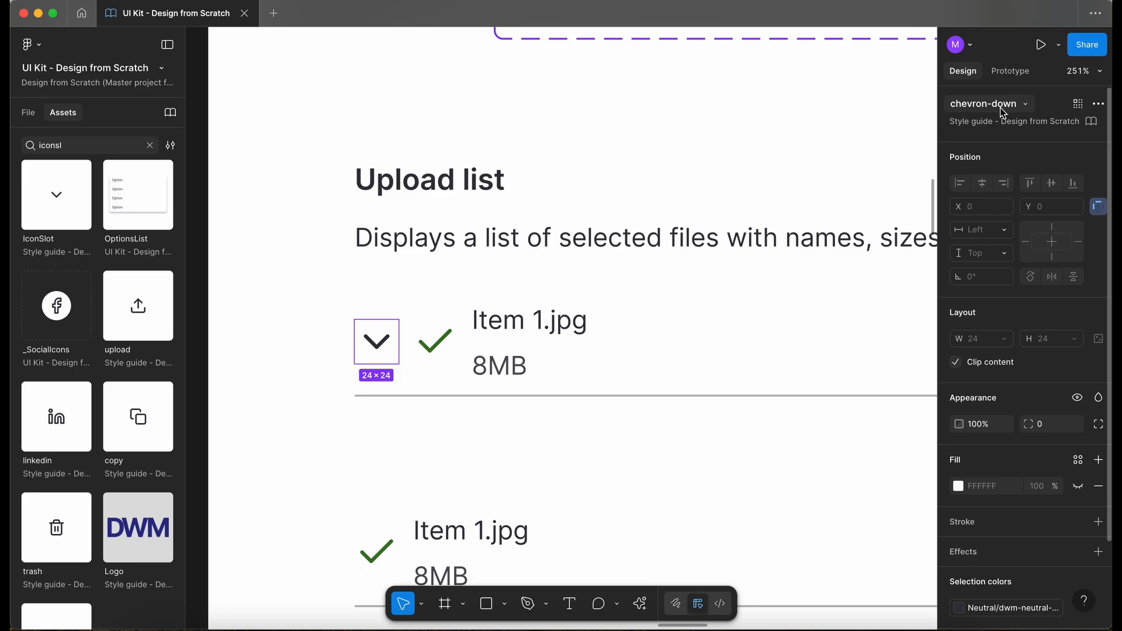
click(1003, 111)
text(check)
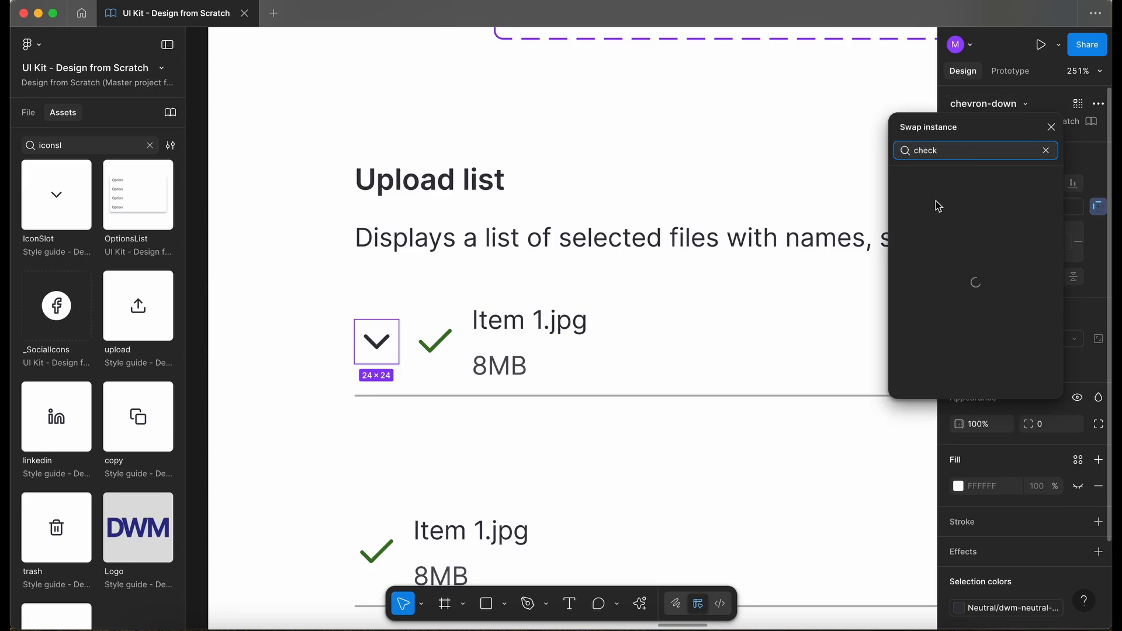
click(938, 203)
- Apply the old icon's dwm-success-500 colour to the IconSlot check and delete the old check icon
click(412, 345)
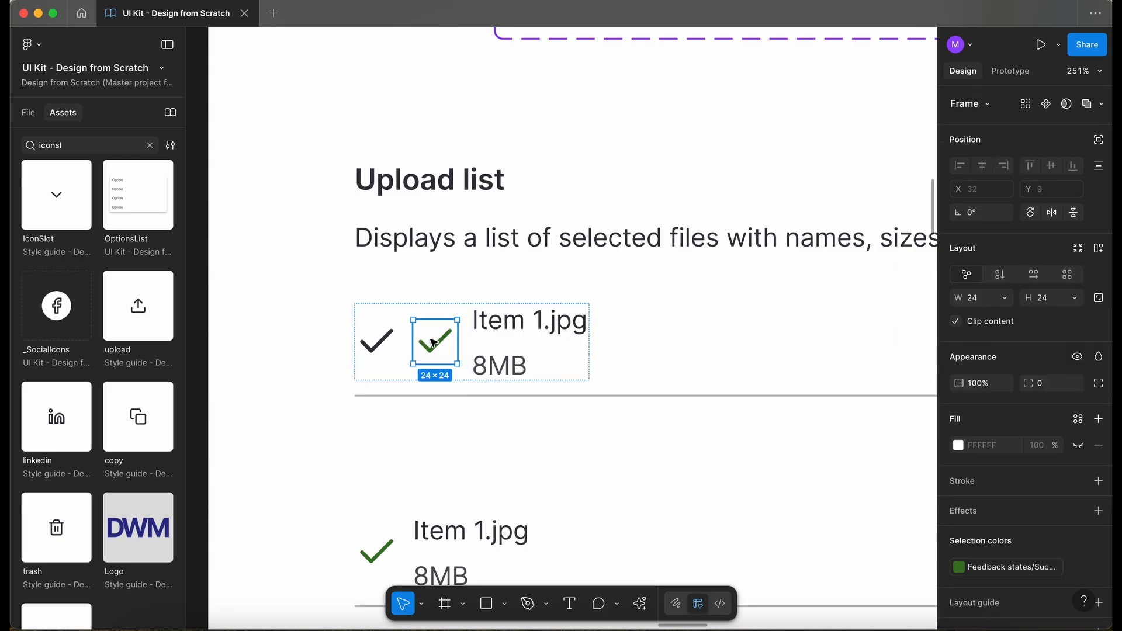
click(1000, 567)
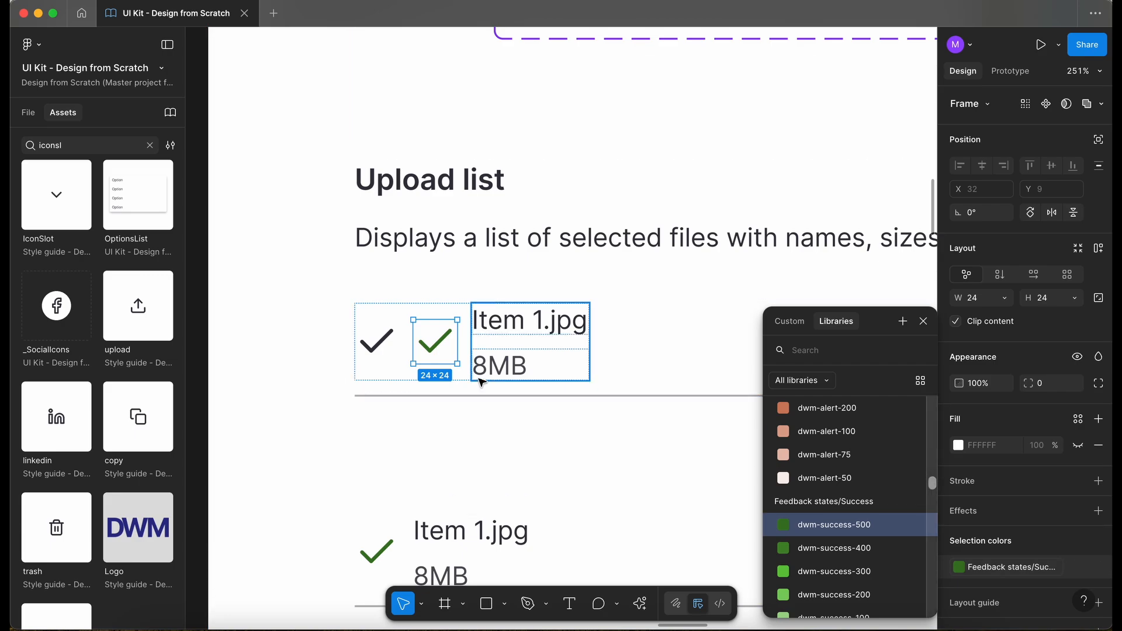
click(377, 342)
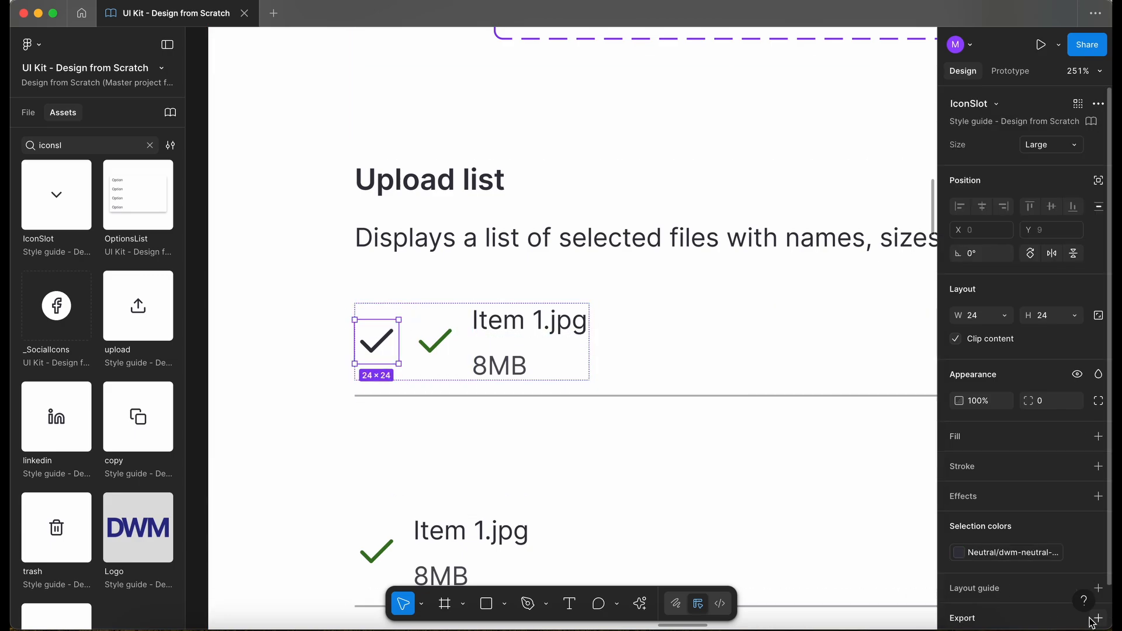
click(1003, 553)
text(succ)
click(829, 460)
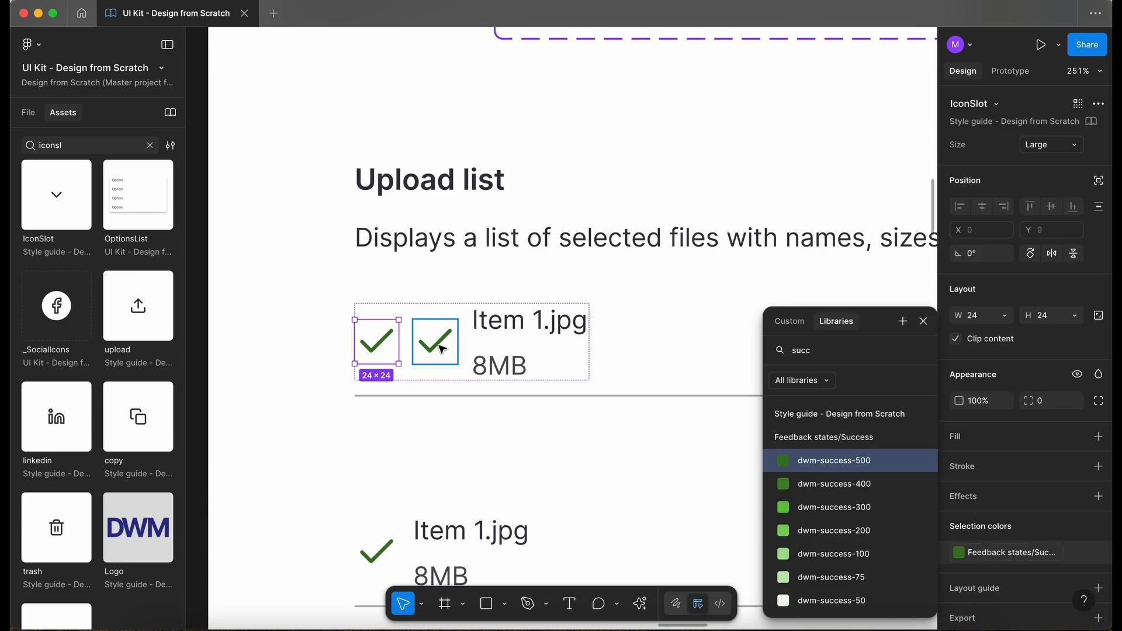
click(438, 344)
key(Delete)
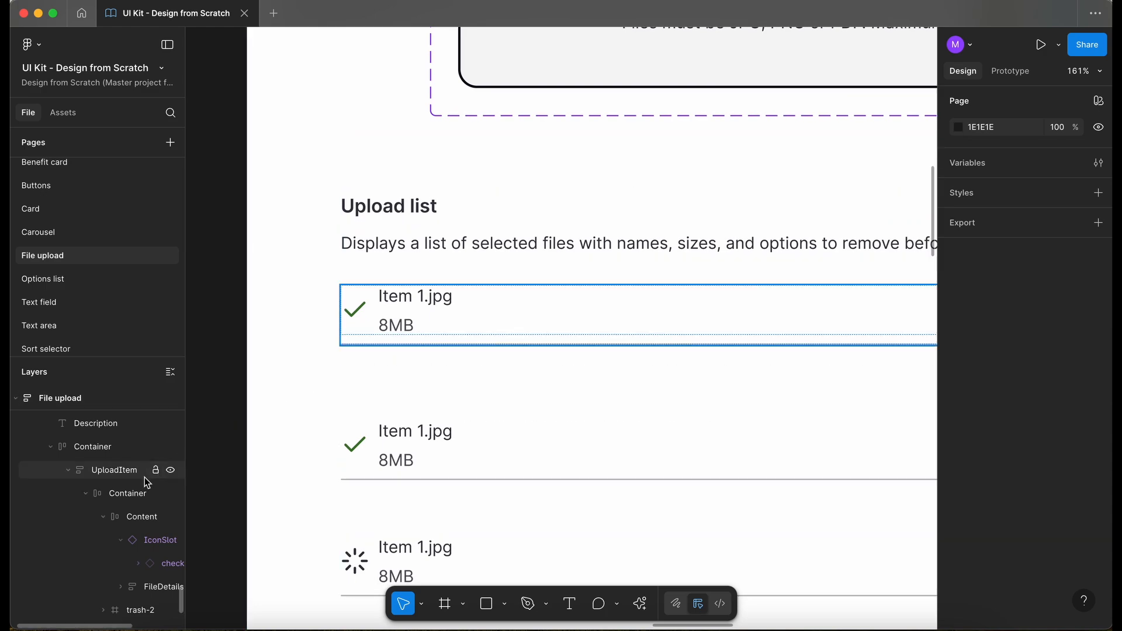
- Rename the two text layers in the UploadItem's FileDetails to "Filename" and "Filesize"
click(433, 298)
super+click(432, 298)
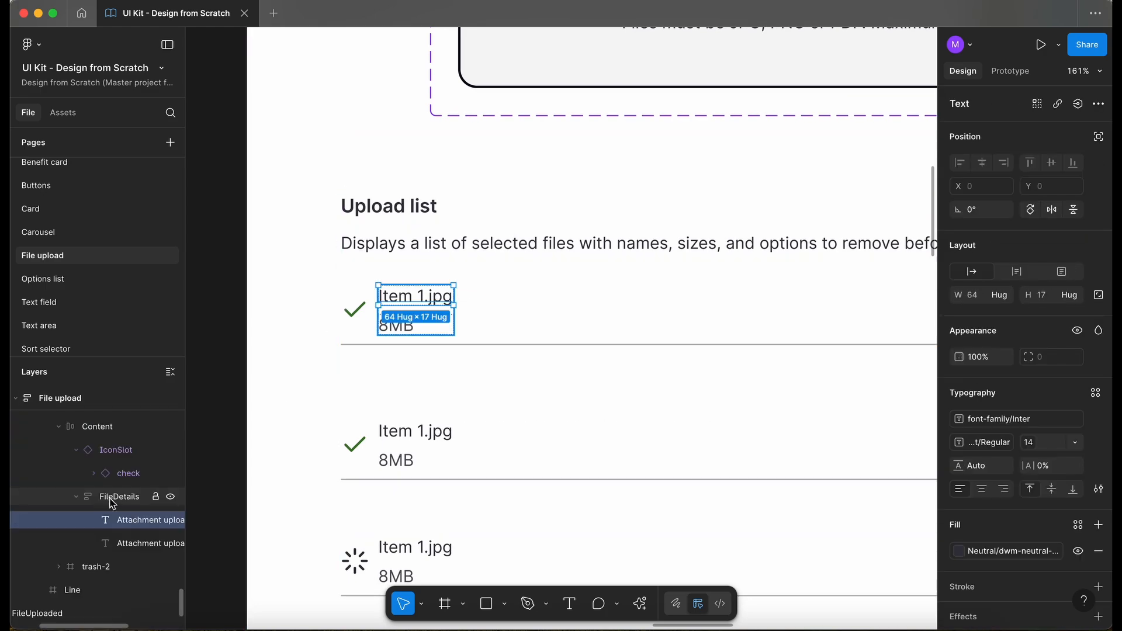
click(111, 498)
double_click(129, 526)
text(Filename)
key(Tab)
text(Fil)
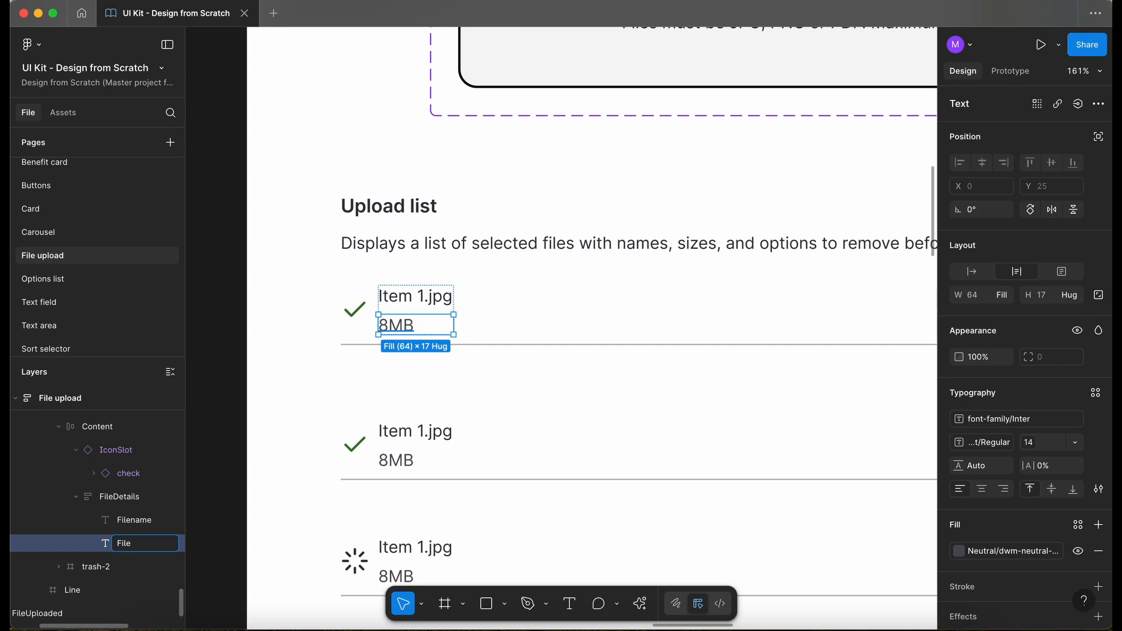
click(130, 521)
scroll(353, 380, down, 3)
scroll(353, 381, right, 8)
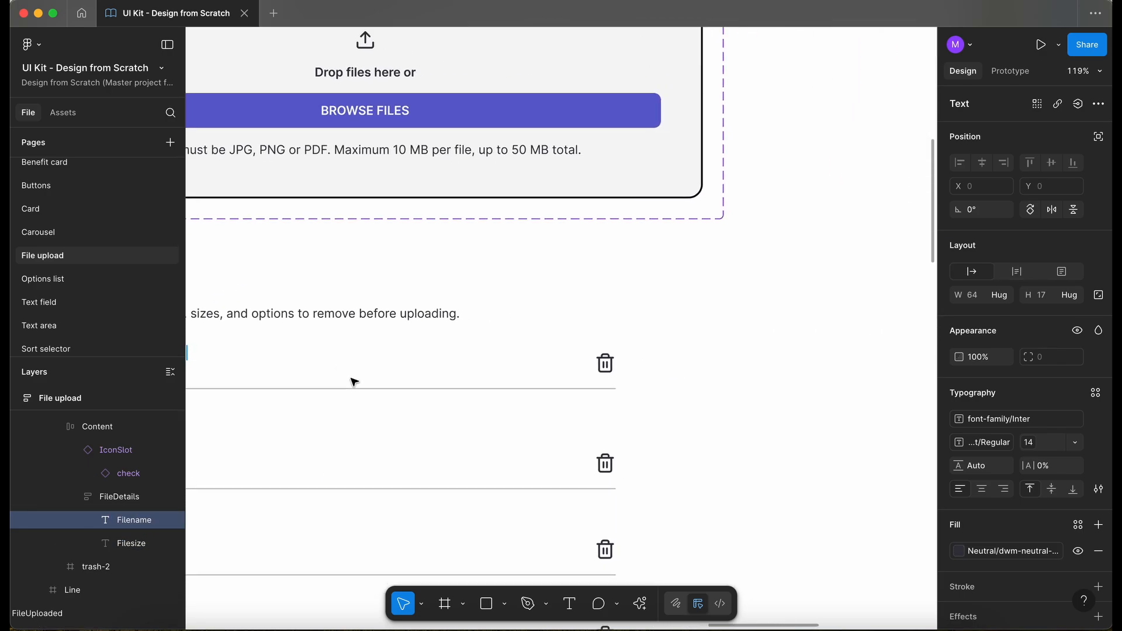
- Insert an IconSlot instance into the UploadItem's Container before the trash-2 icon
click(537, 366)
scroll(536, 365, up, 5)
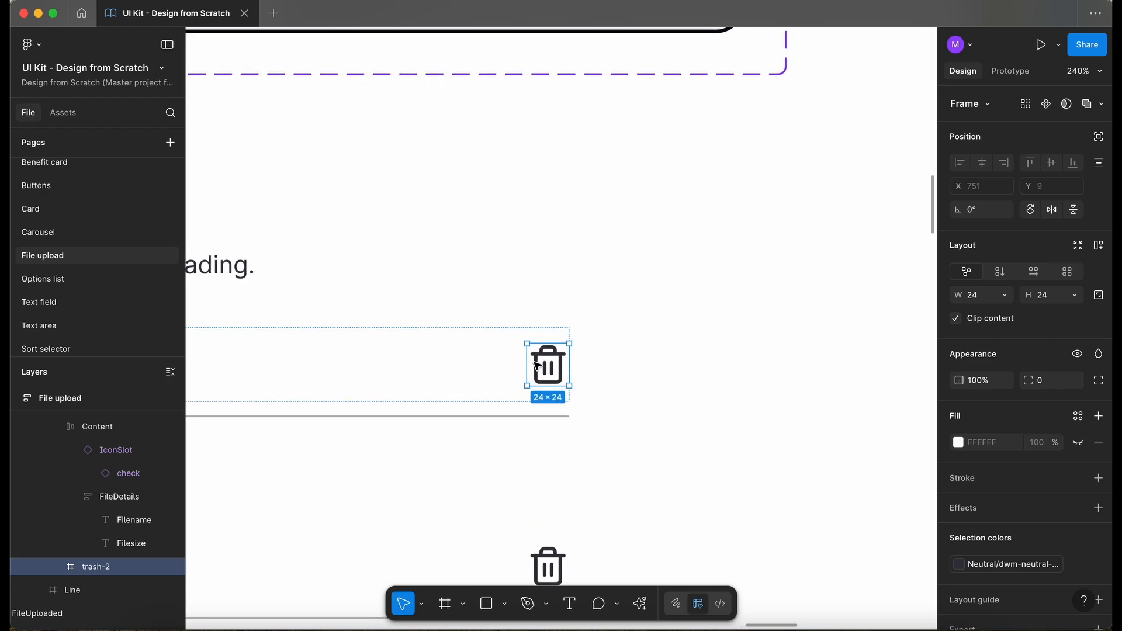
click(75, 116)
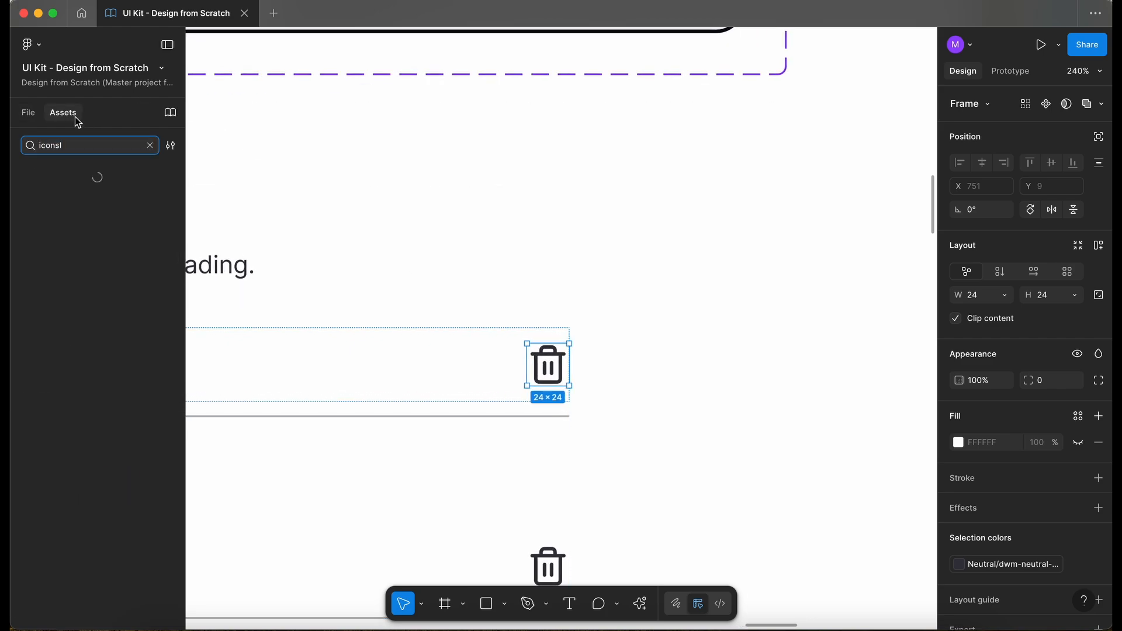
drag(56, 194, 516, 380)
scroll(516, 380, down, 5)
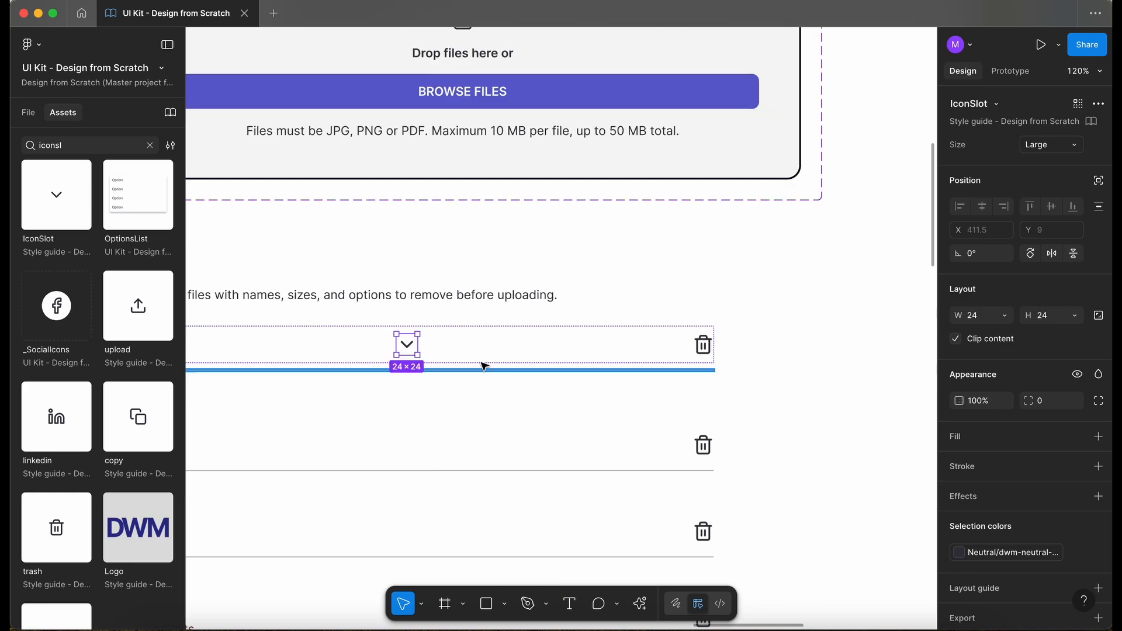
- Swap the new IconSlot's chevron-down icon for trash and delete the old trash-2 icon
double_click(407, 344)
click(983, 104)
click(915, 407)
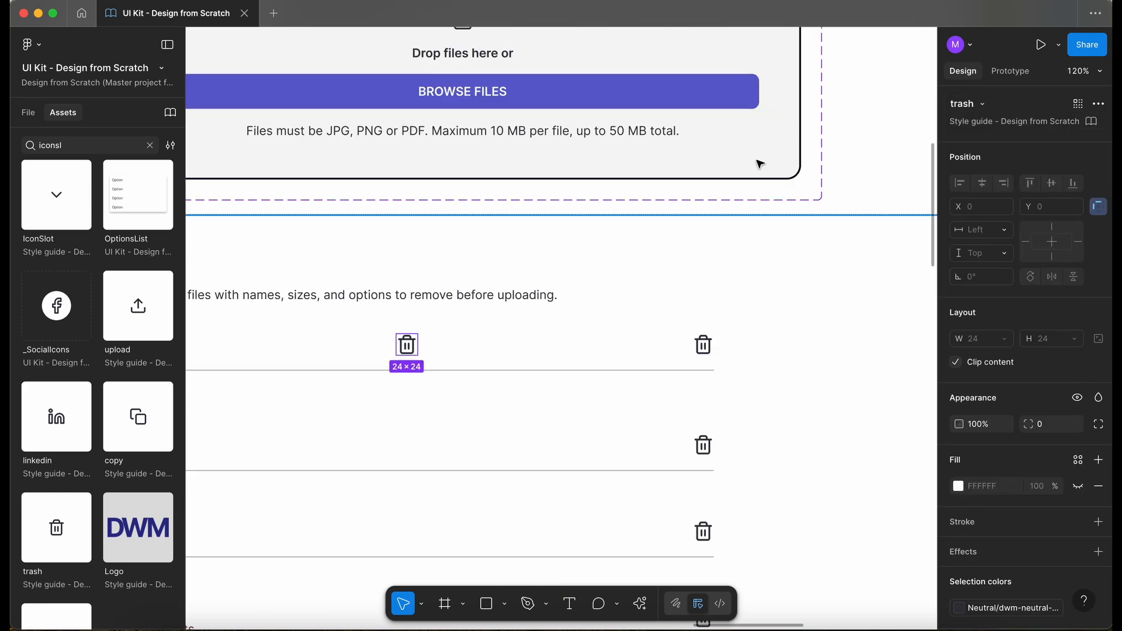
click(703, 348)
key(Delete)
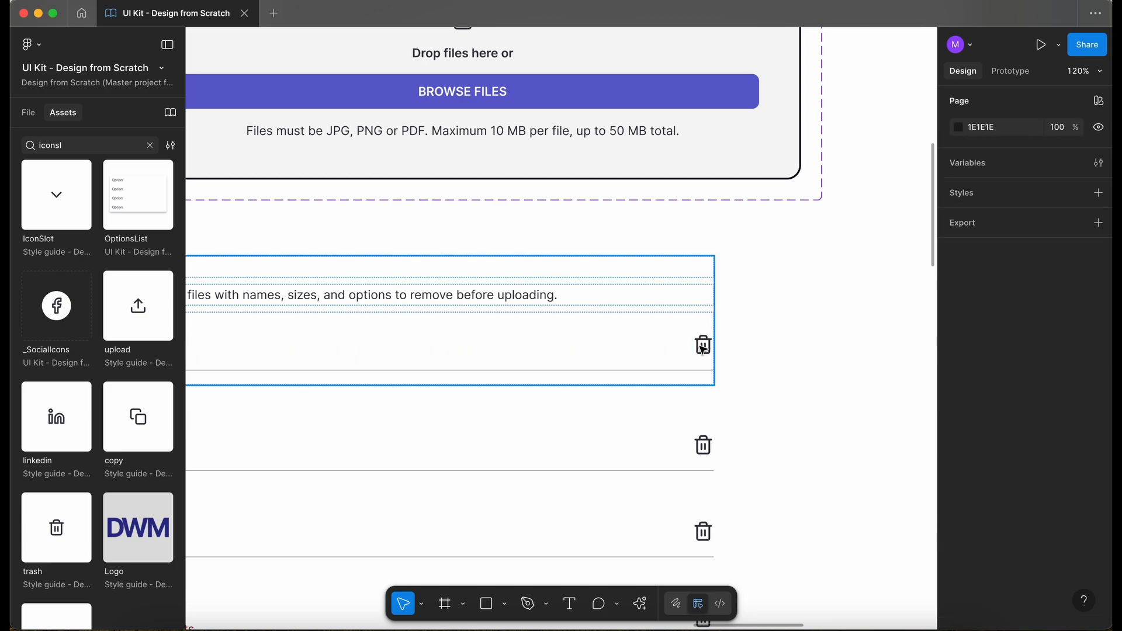
click(705, 349)
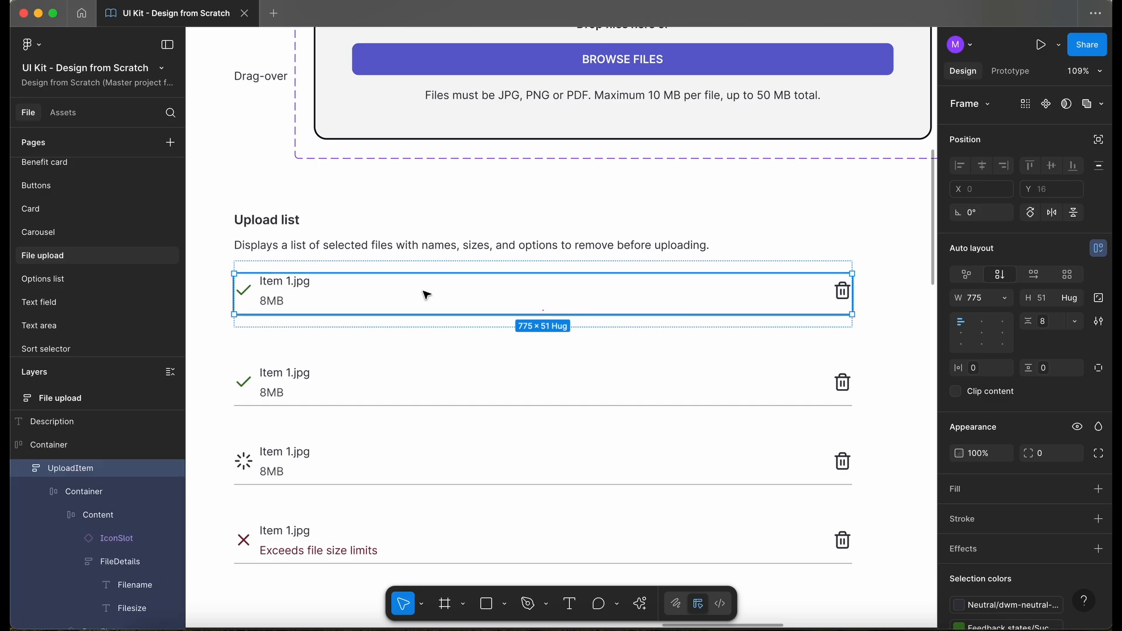
- Turn the UploadItem frame in the Upload list section into a component
scroll(424, 295, left, 1)
double_click(87, 469)
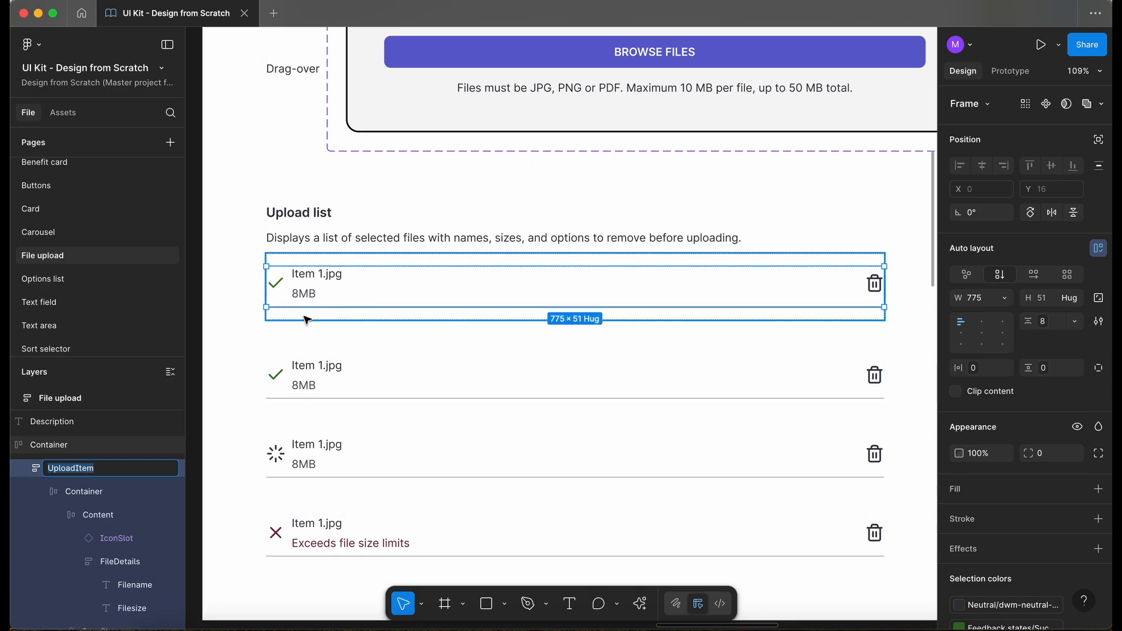
key(Escape)
key(super+alt+k)
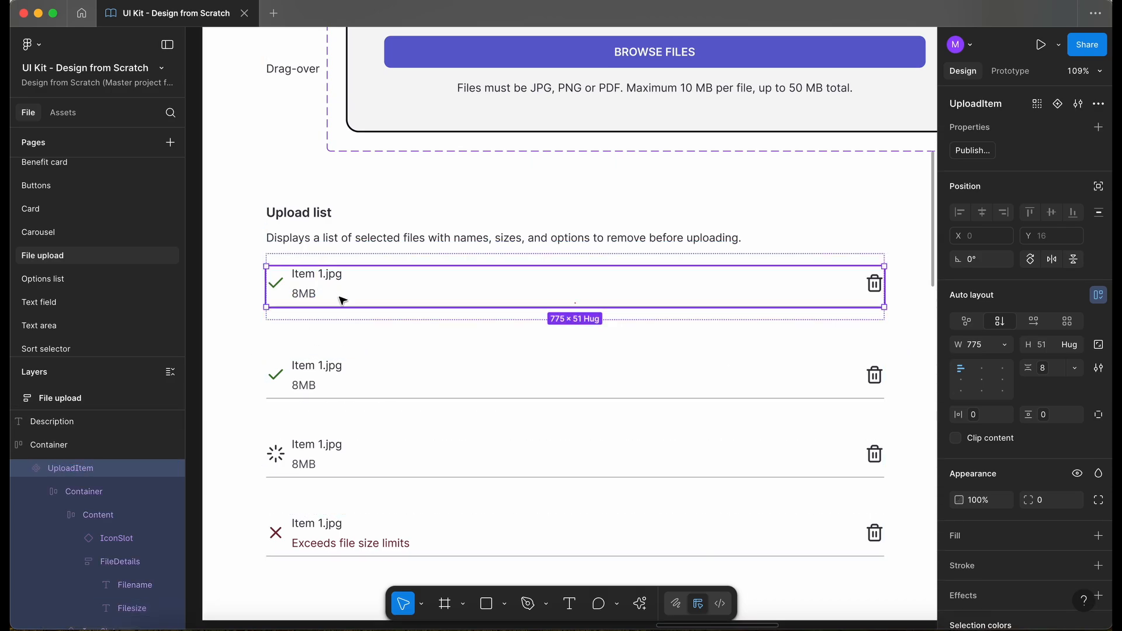
- Duplicate the UploadItem, detach the copy from its component and make it a component of its own
key(super+d)
key(shift+1)
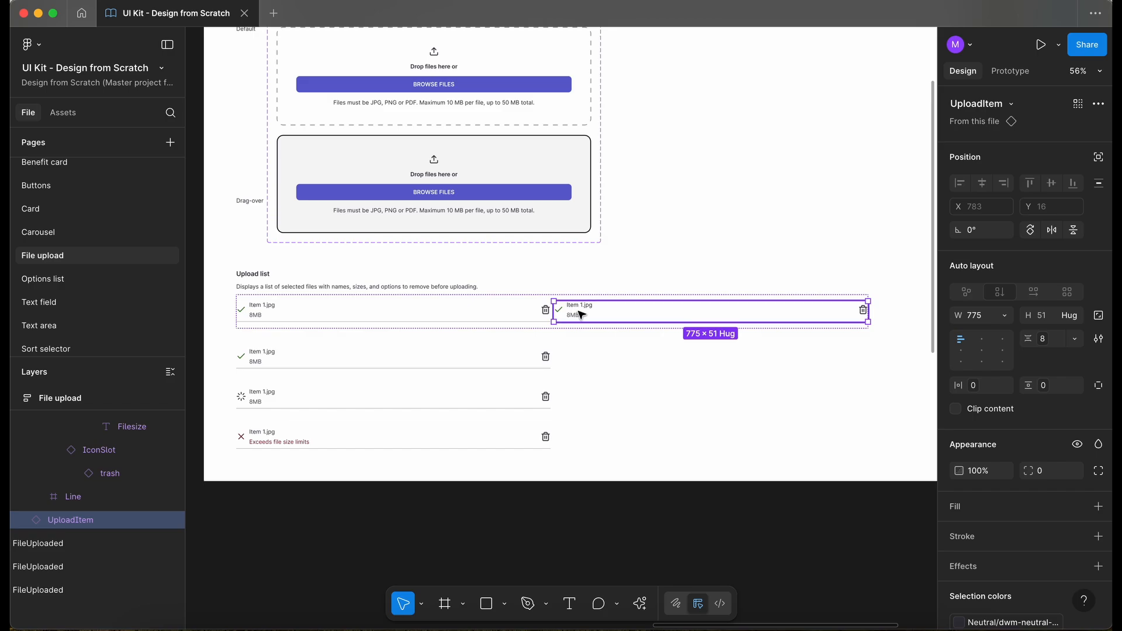
right_click(577, 314)
click(627, 422)
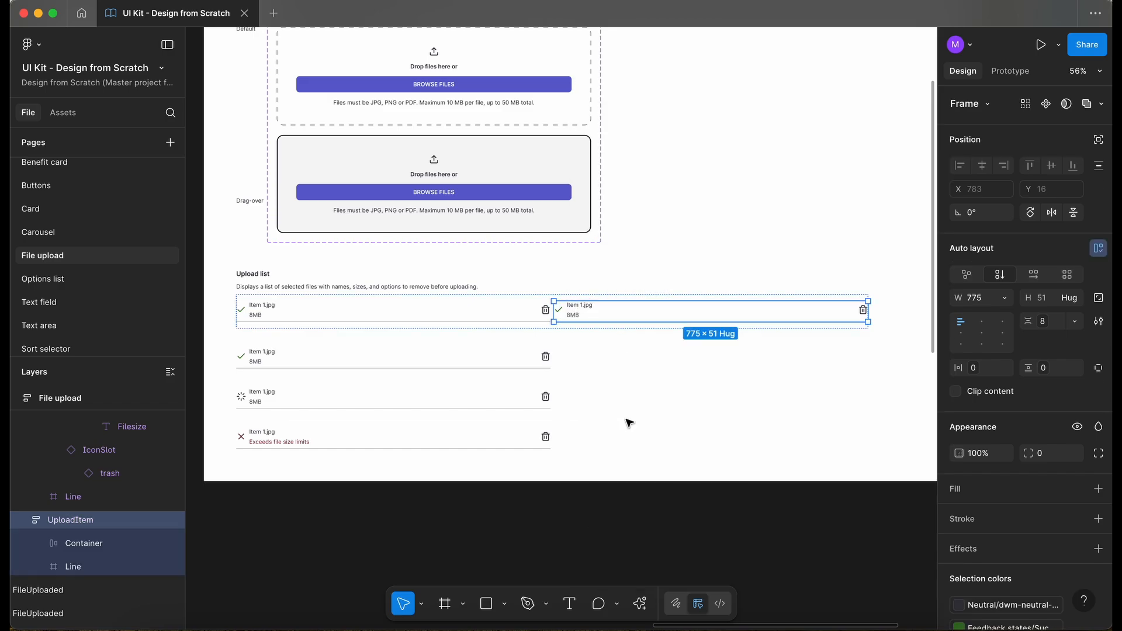
key(super+alt+k)
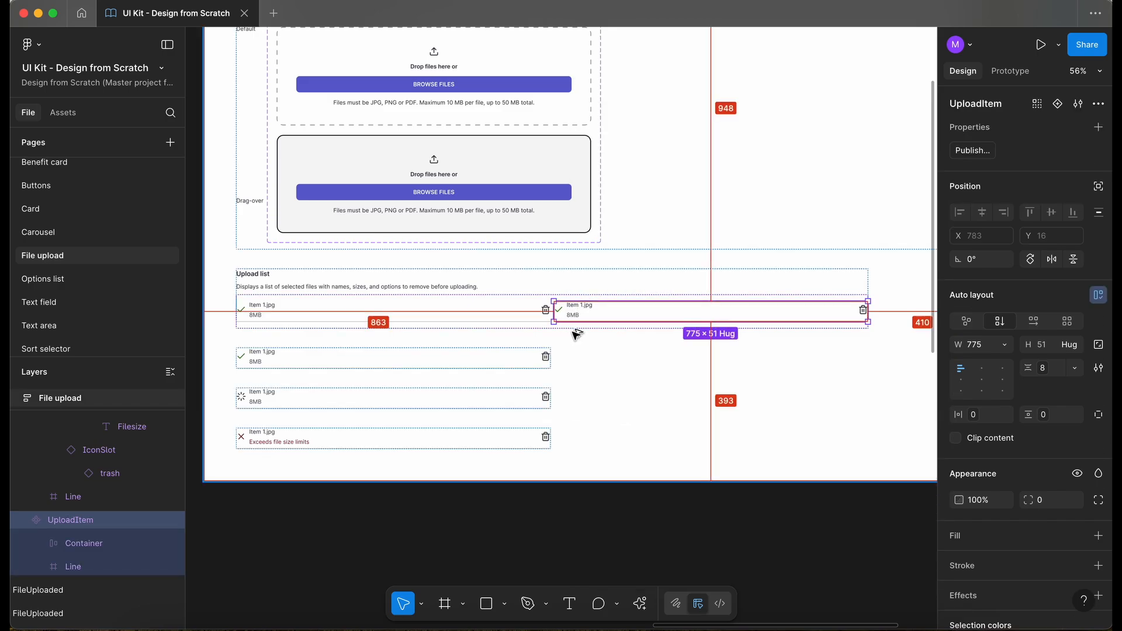
- Combine the two UploadItem components as variants and name their variant property "States"
shift+click(526, 317)
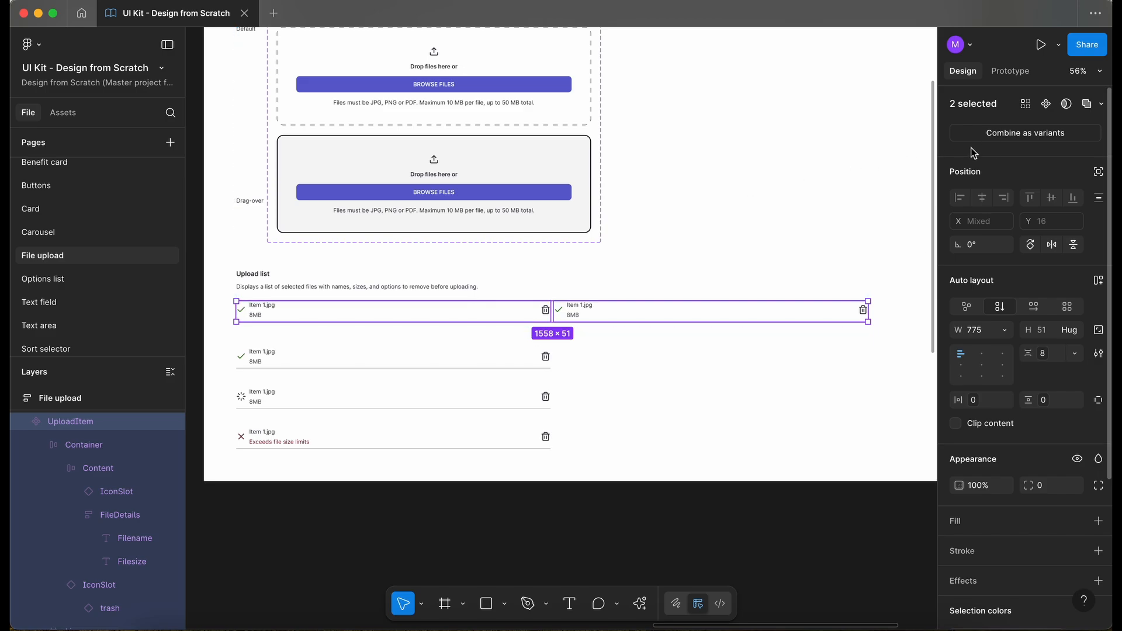
click(1009, 134)
double_click(985, 154)
text(State)
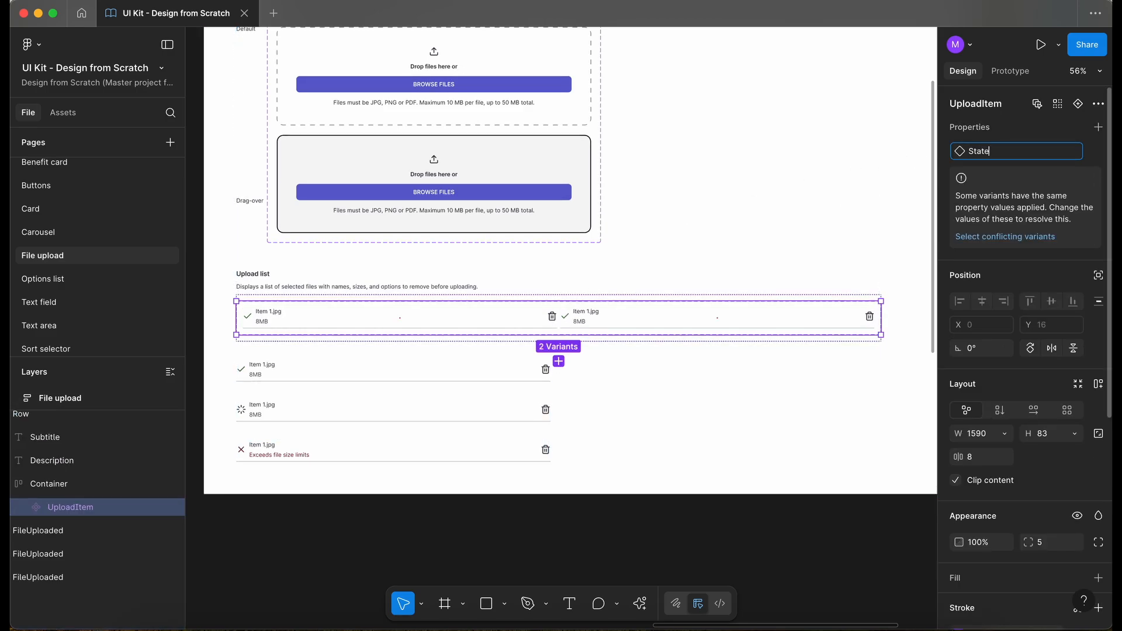
text(s)
key(Return)
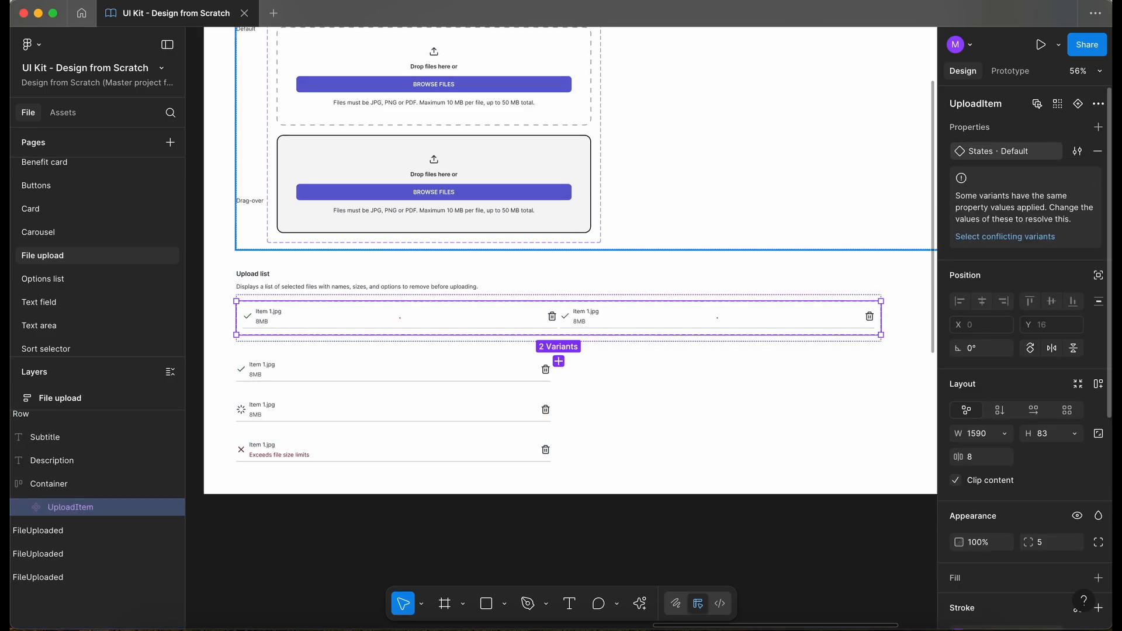
- Set the States value of the first UploadItem variant to "Success" and of the second to "Loading"
click(334, 318)
click(1044, 152)
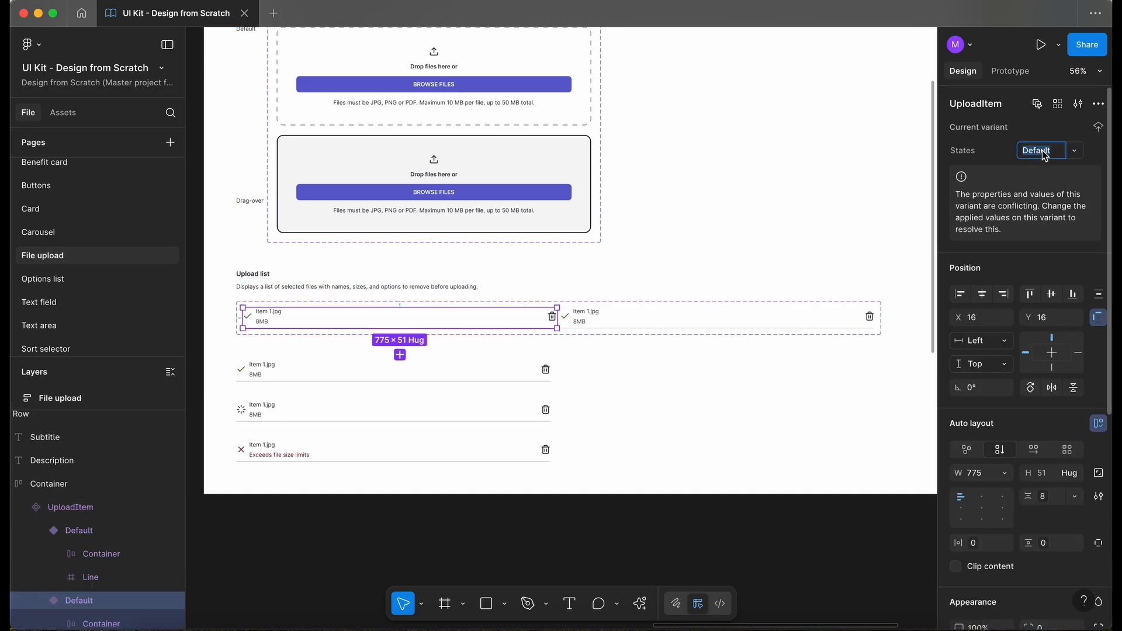
text(Success)
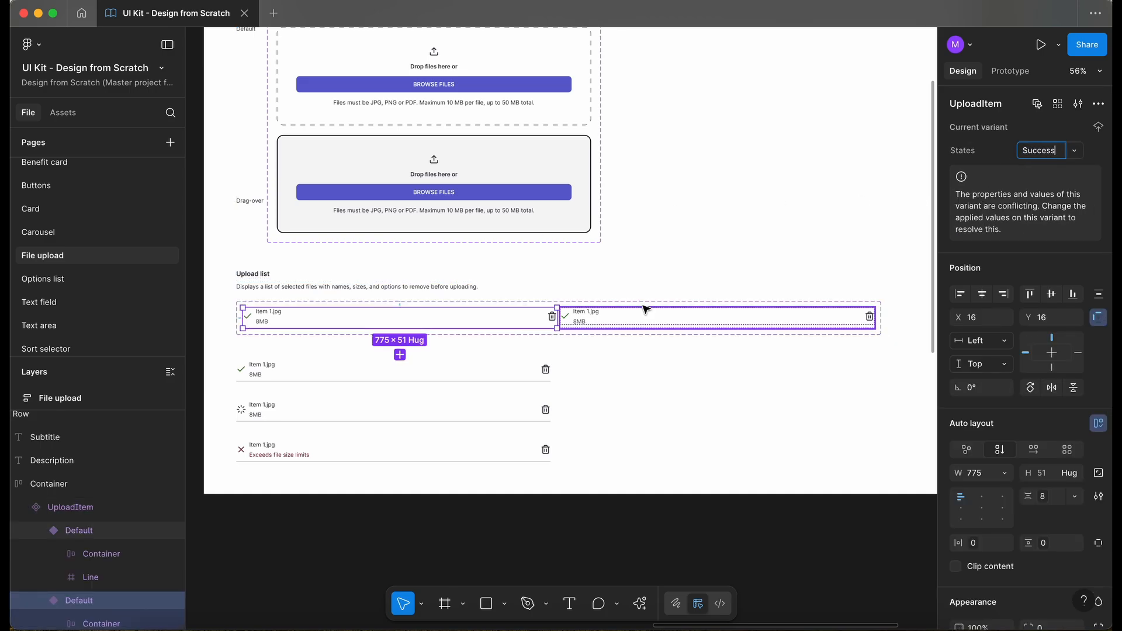
click(642, 306)
scroll(690, 305, left, 2)
scroll(689, 305, down, 1)
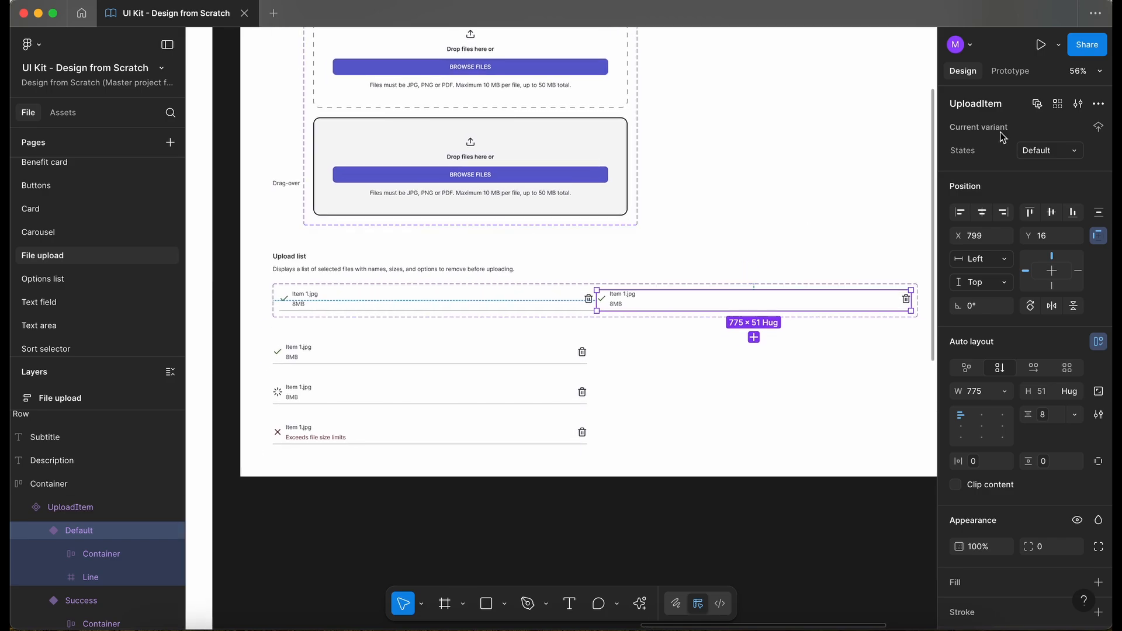
click(1046, 151)
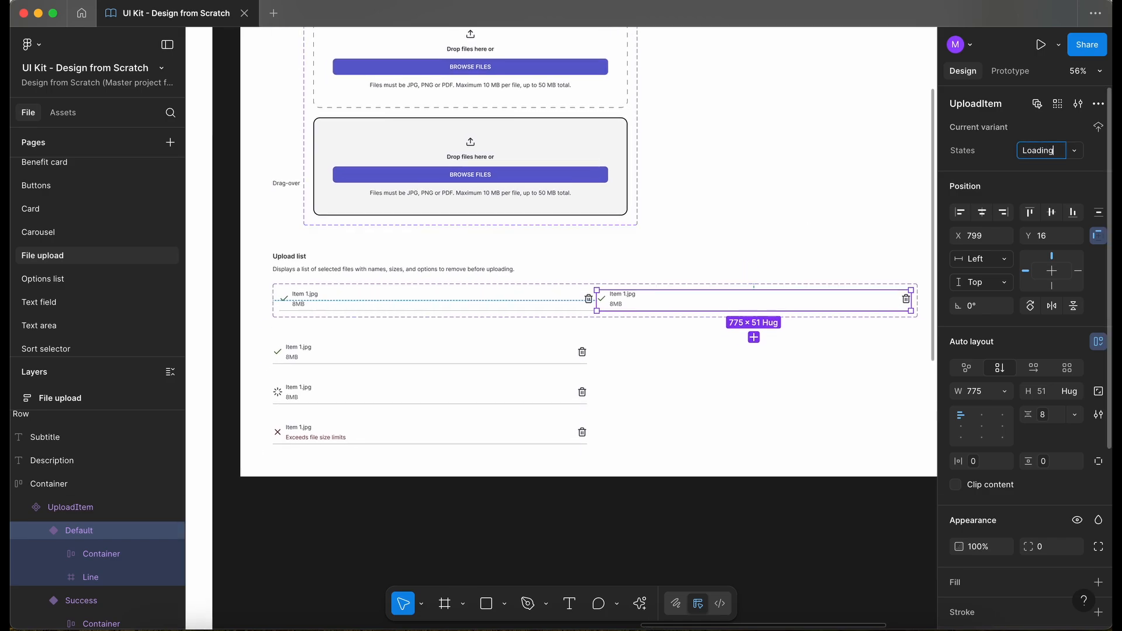
text(Loading)
- Add vertical auto layout to the UploadItem component set and make its width hug the contents
click(62, 512)
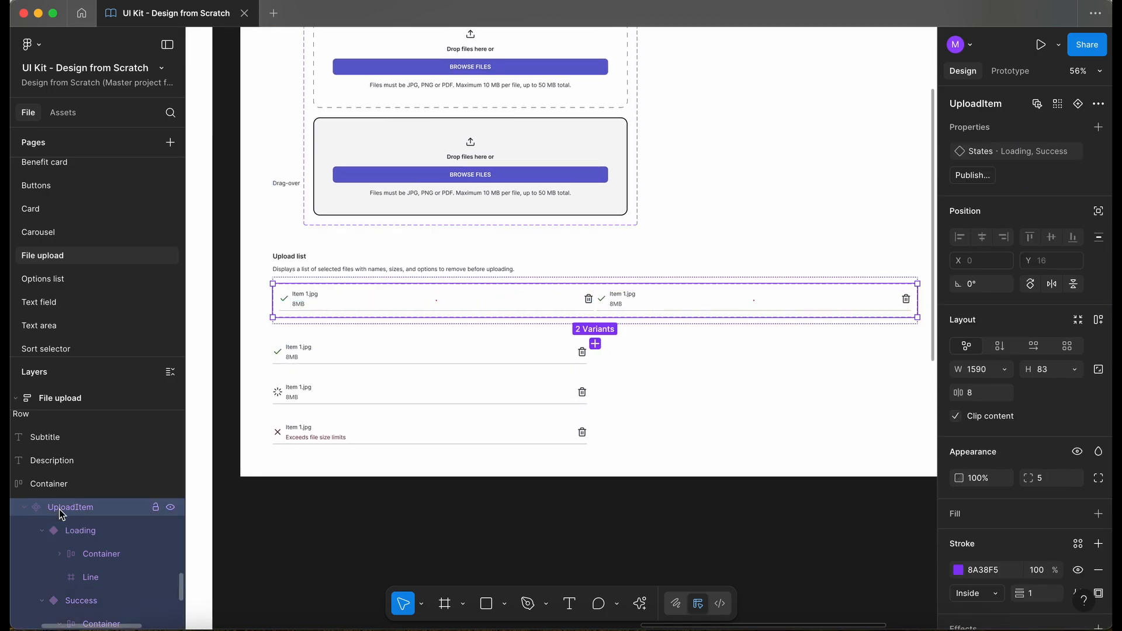
key(shift+a)
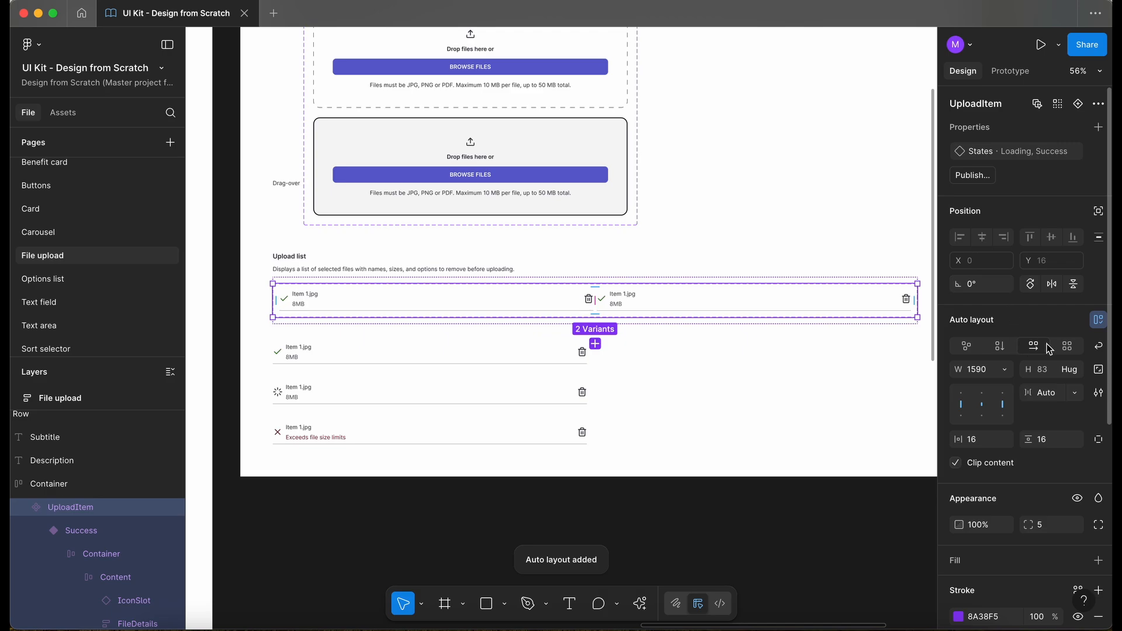
click(999, 349)
scroll(393, 364, down, 2)
scroll(393, 364, right, 1)
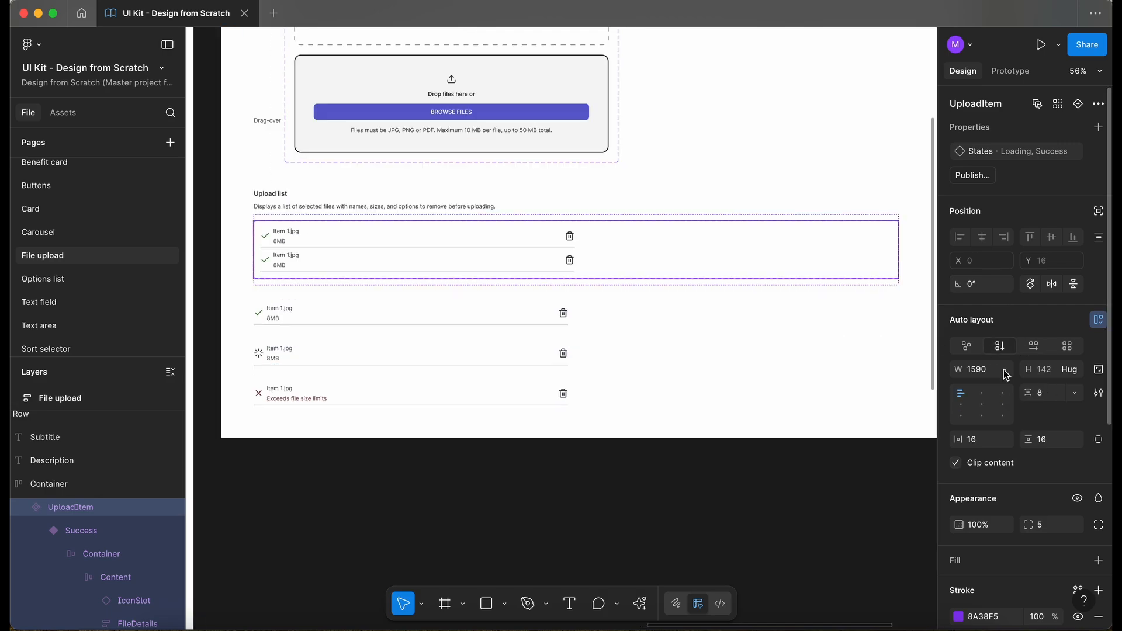
click(1004, 369)
click(1011, 386)
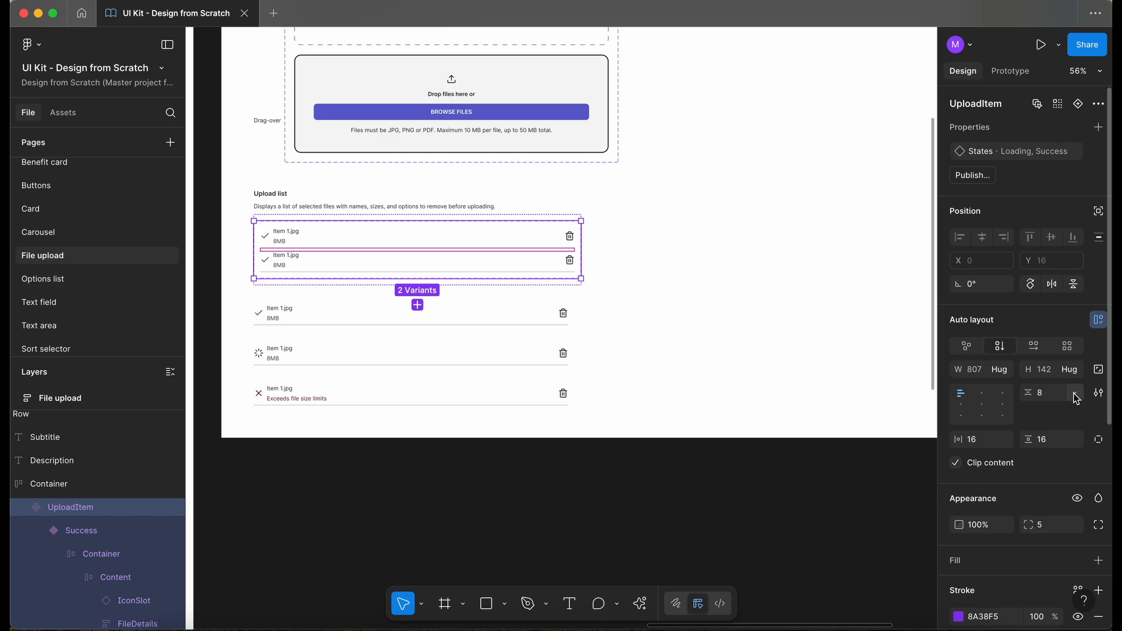
- Copy the States label column from the File upload section into the Upload list container, in front of the UploadItem set
scroll(374, 234, up, 5)
click(372, 129)
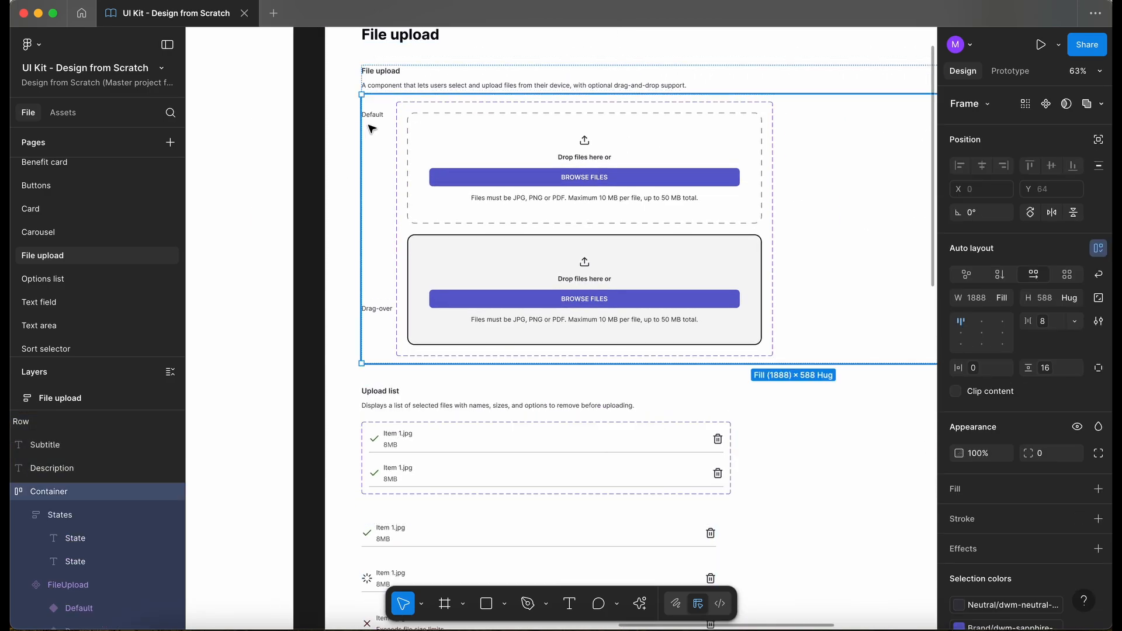
scroll(435, 369, down, 2)
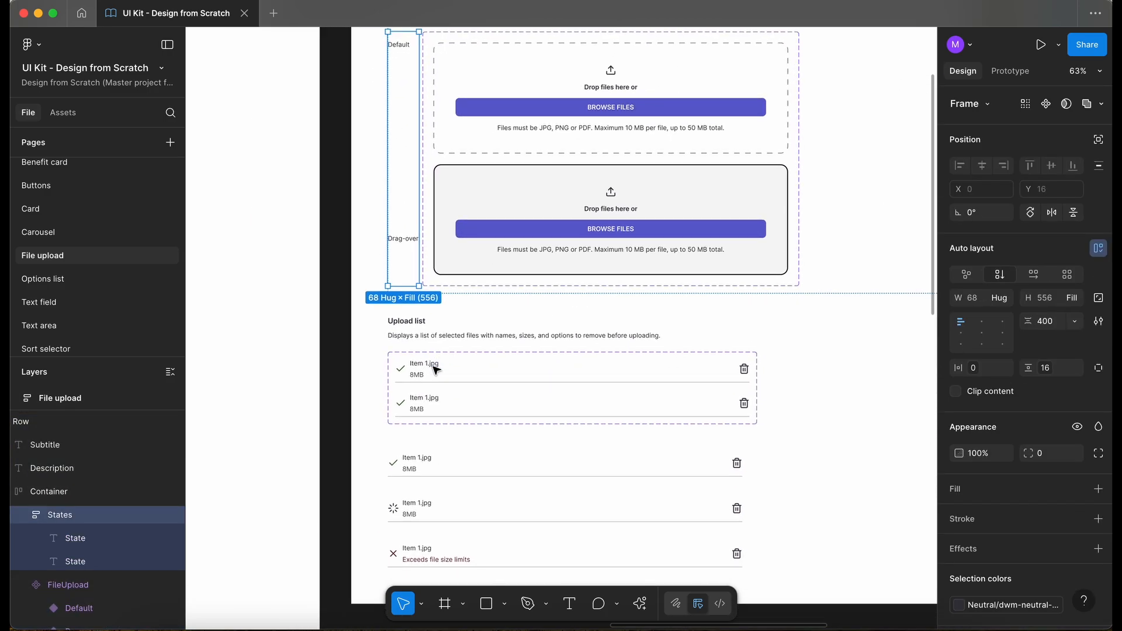
click(435, 370)
double_click(435, 370)
key(super+v)
key(super+alt+bracketright)
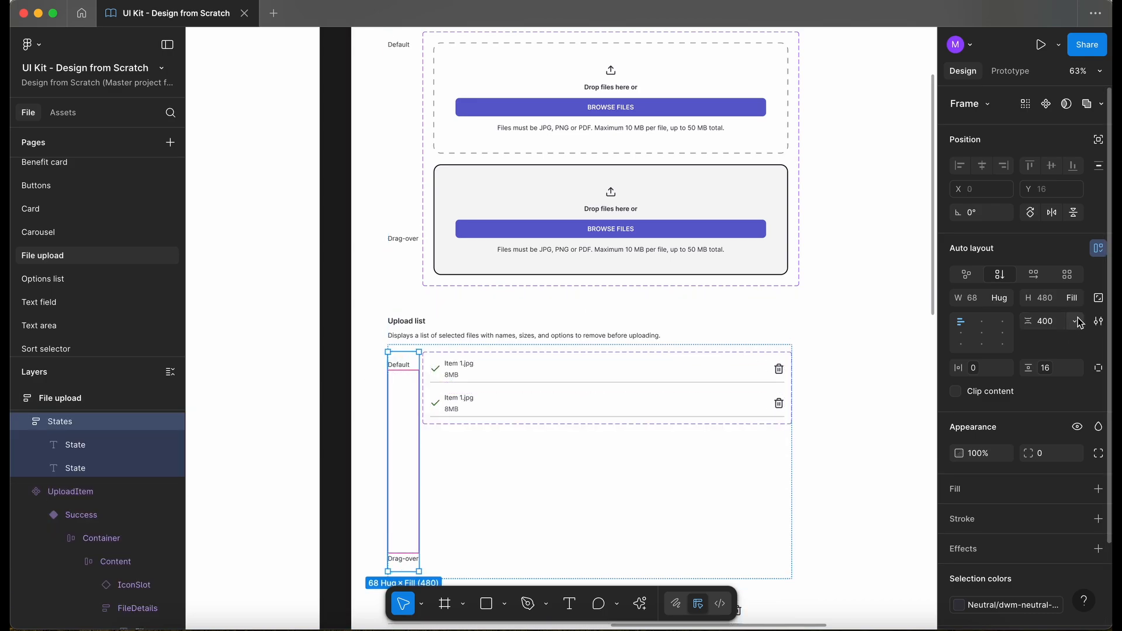
- Relabel the copied States column as Success, Loading and Error, with a gap of 48 and each label on a single line
click(1075, 321)
click(1044, 368)
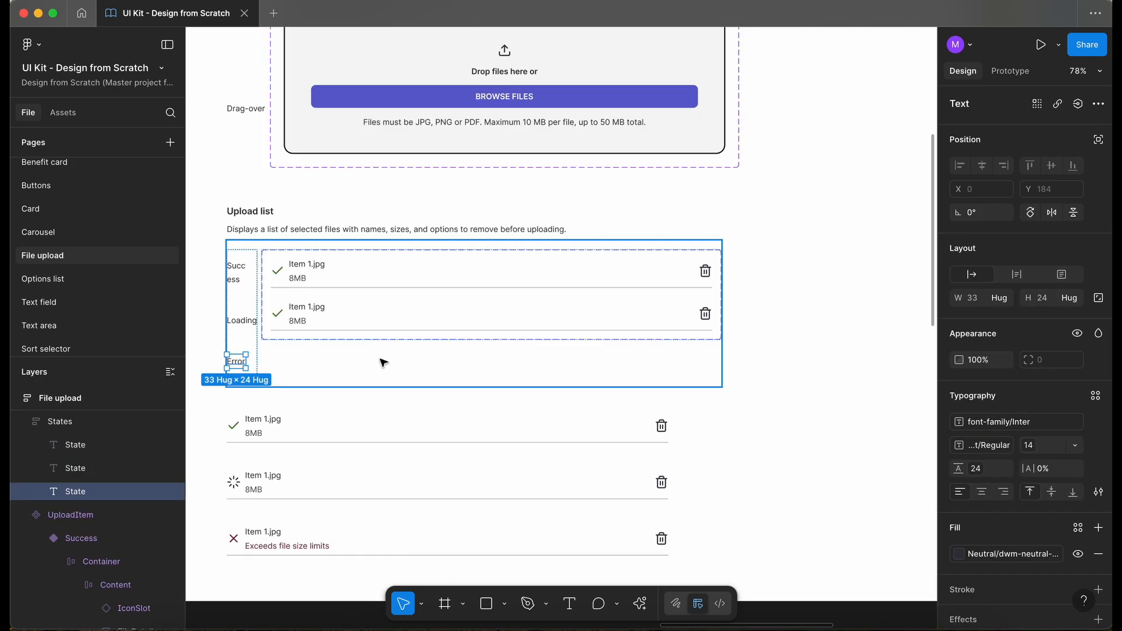
click(240, 272)
click(256, 272)
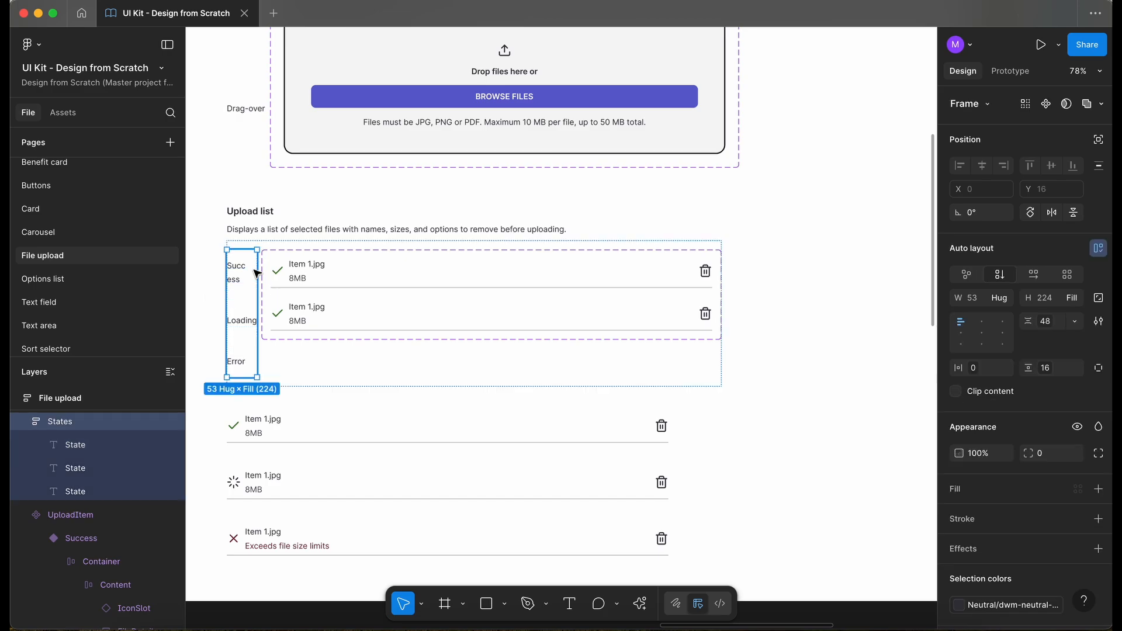
double_click(236, 273)
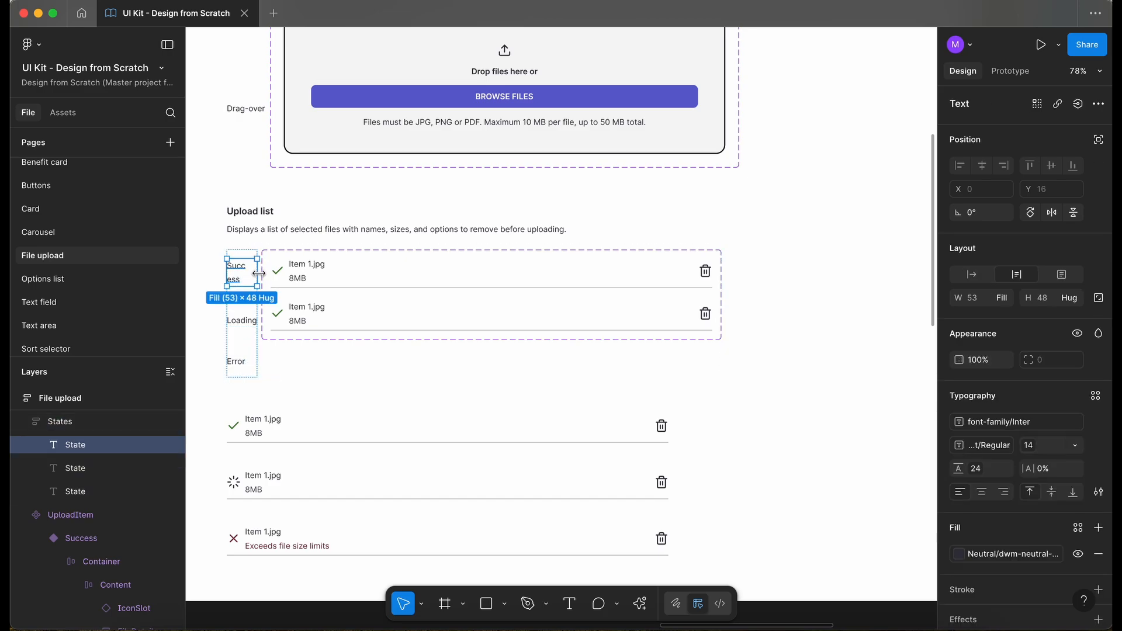
double_click(257, 273)
- Add a third variant to the UploadItem set and set its States value to "Error"
scroll(454, 376, up, 2)
click(359, 274)
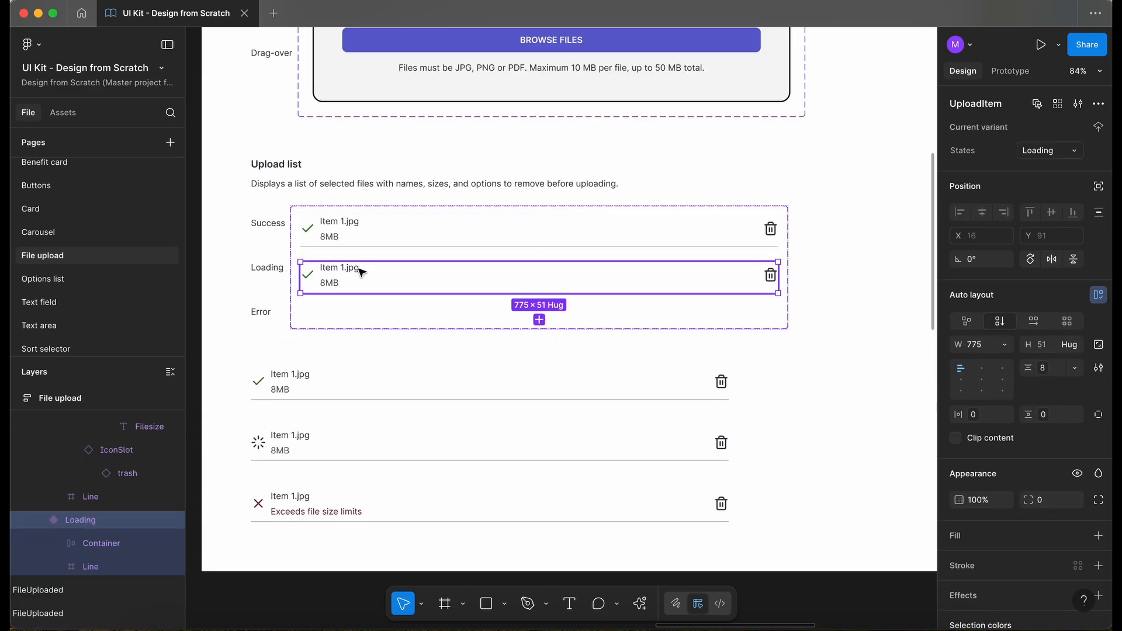
click(379, 228)
click(383, 271)
click(539, 320)
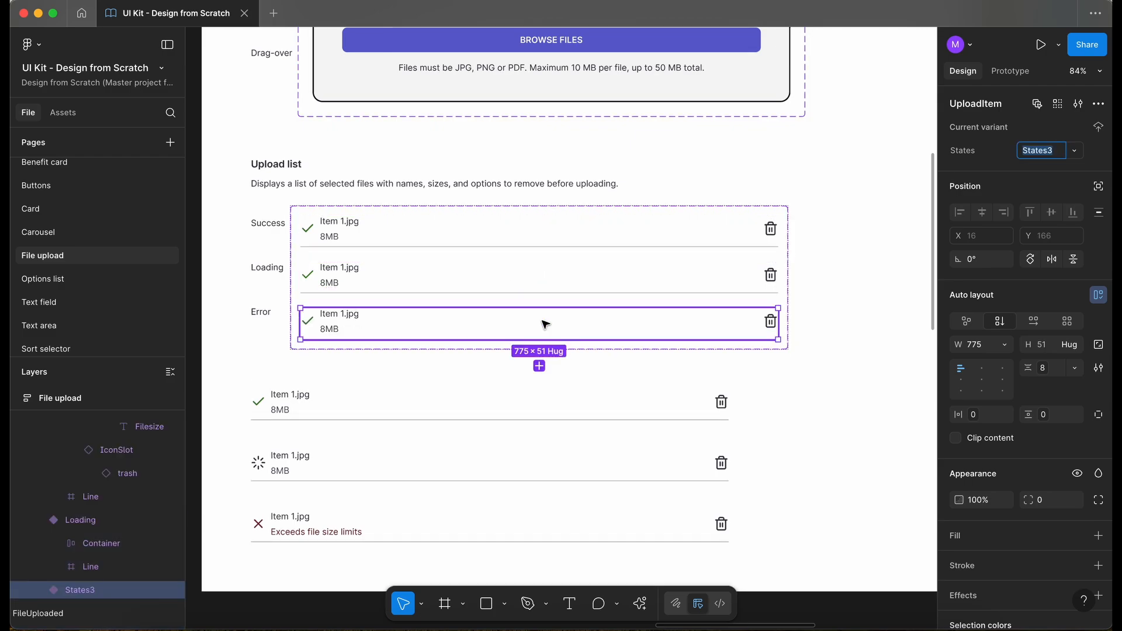
click(1040, 150)
text(Erro)
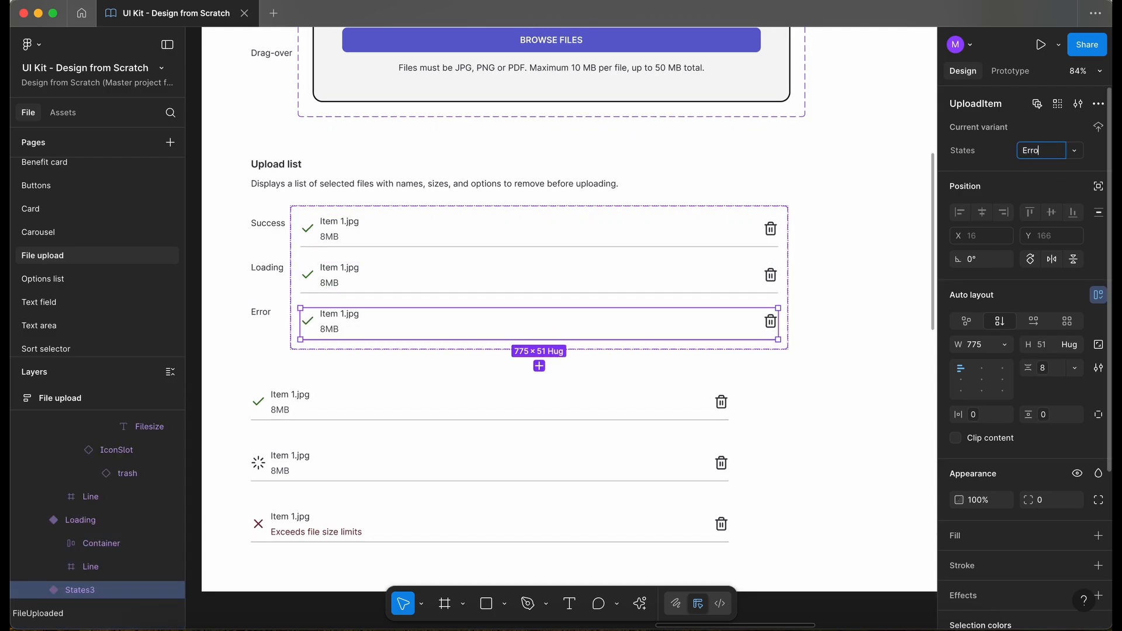
text(r)
key(Return)
- Swap the check icon in the UploadItem Loading variant for the loading icon
scroll(350, 275, down, 1)
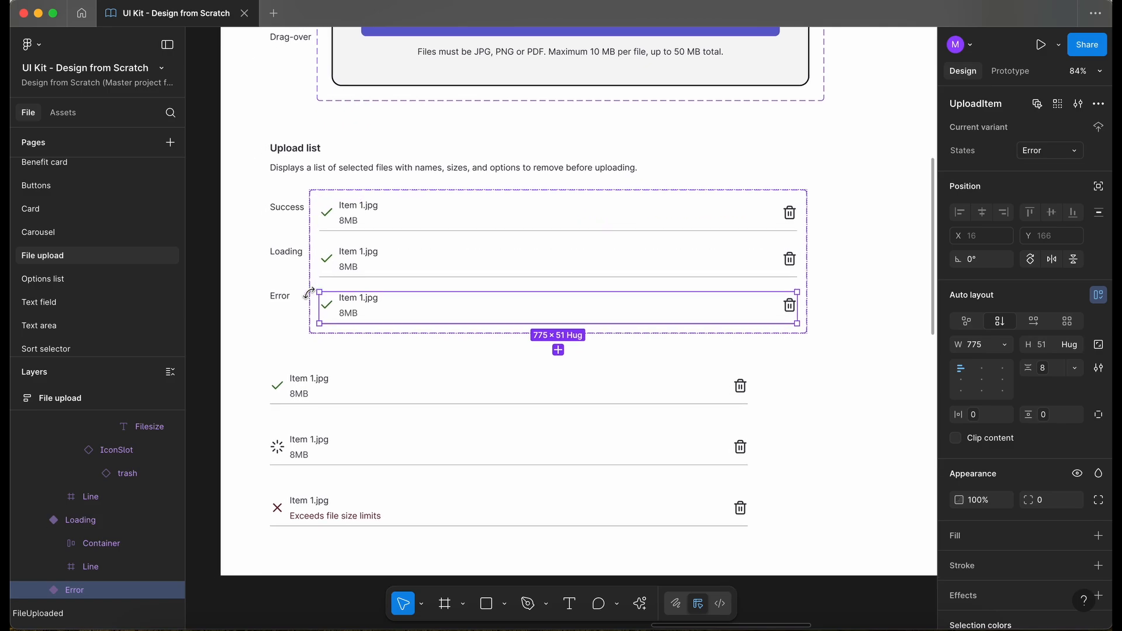
click(322, 263)
click(327, 263)
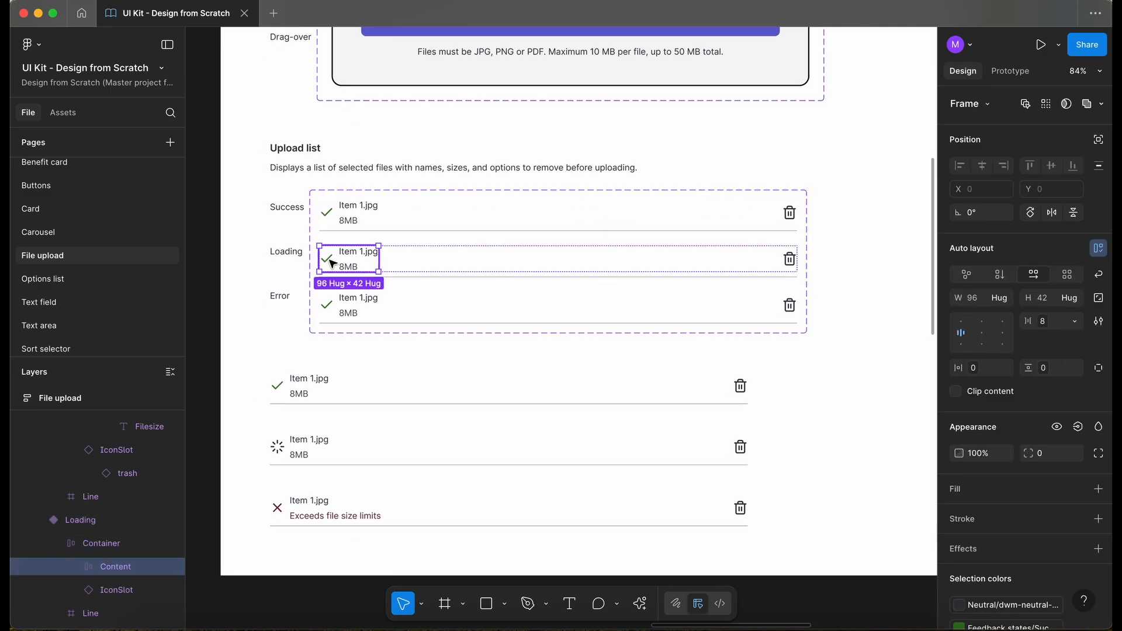
double_click(330, 261)
key(Return)
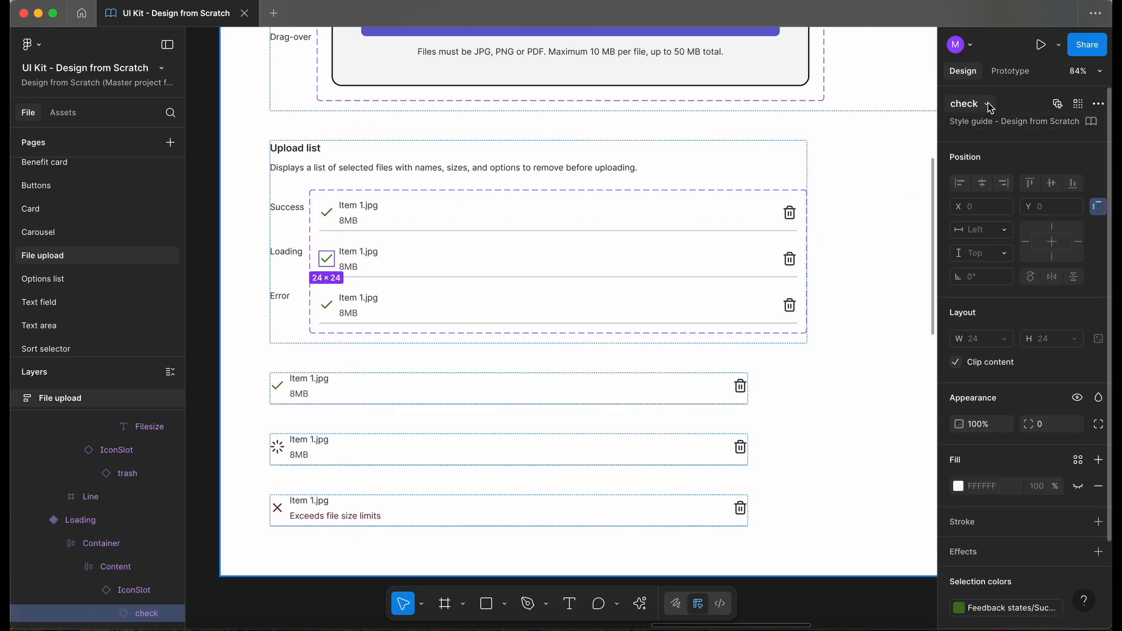
click(984, 104)
text(load)
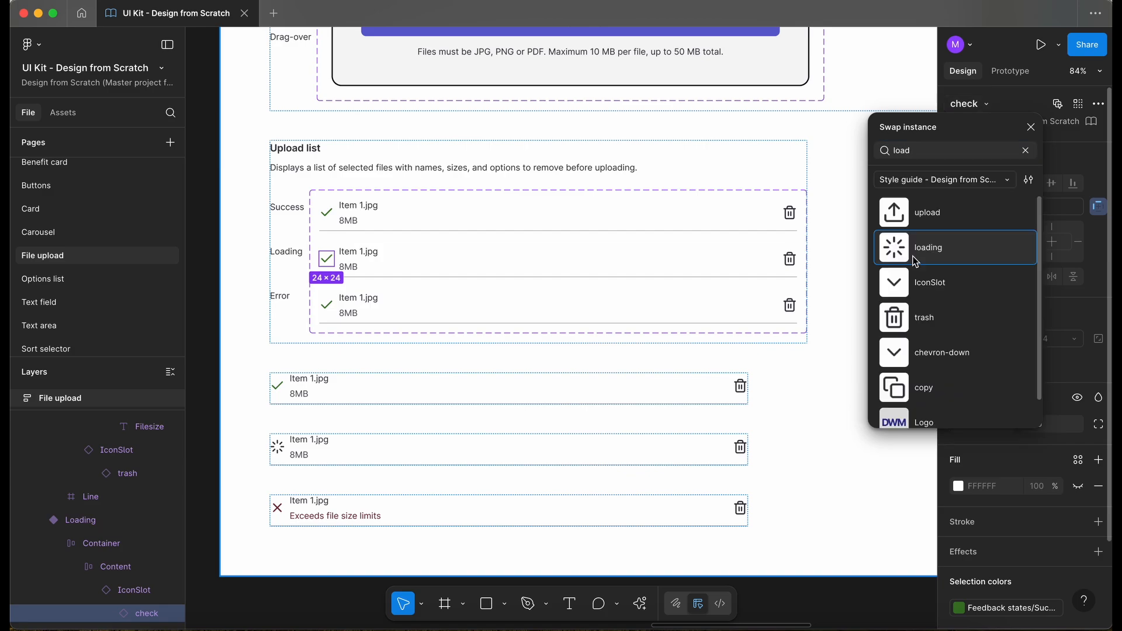
click(915, 261)
- Swap the check icon in the UploadItem Error variant for the cross icon
double_click(331, 309)
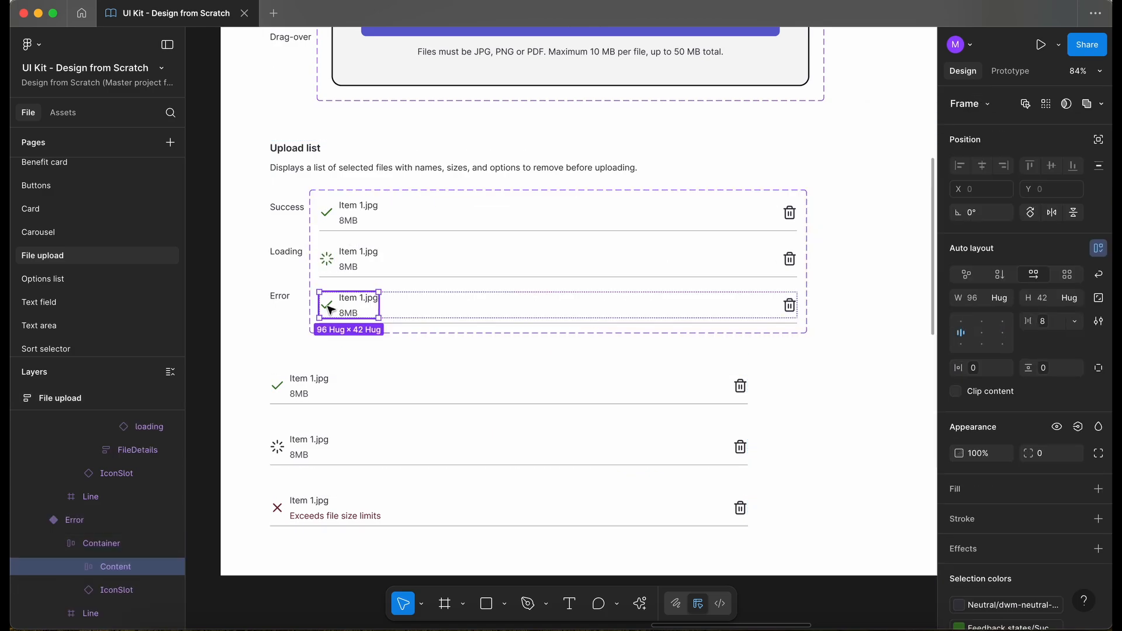
double_click(329, 308)
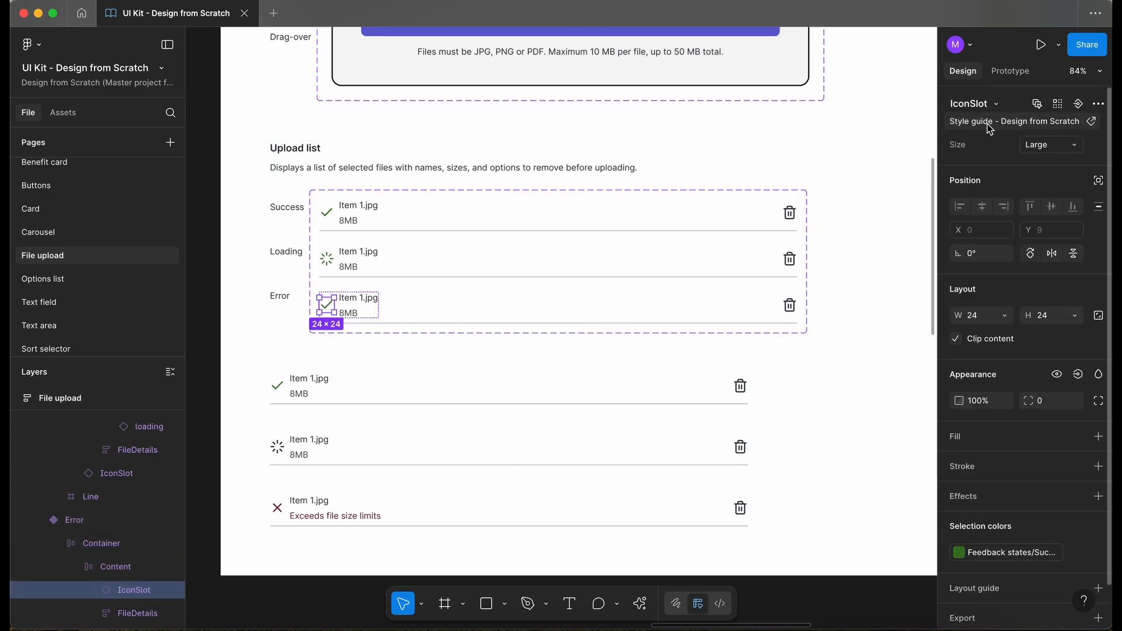
key(Return)
click(985, 104)
text(cross)
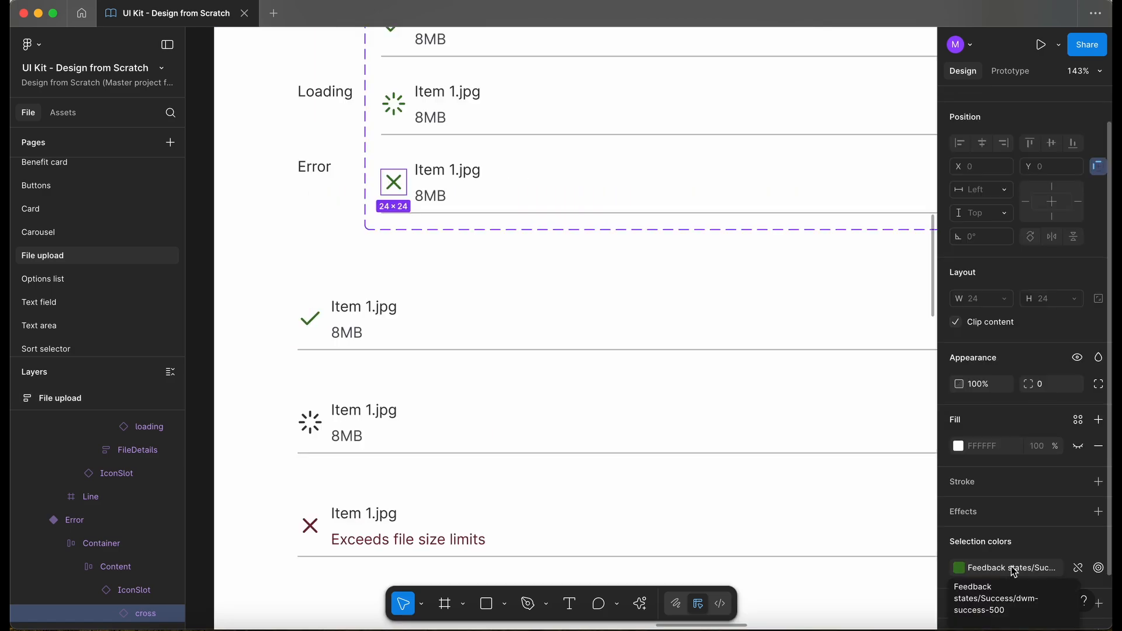
- Recolour the Loading variant's icon with the library colour dwm-neutral-600
click(393, 106)
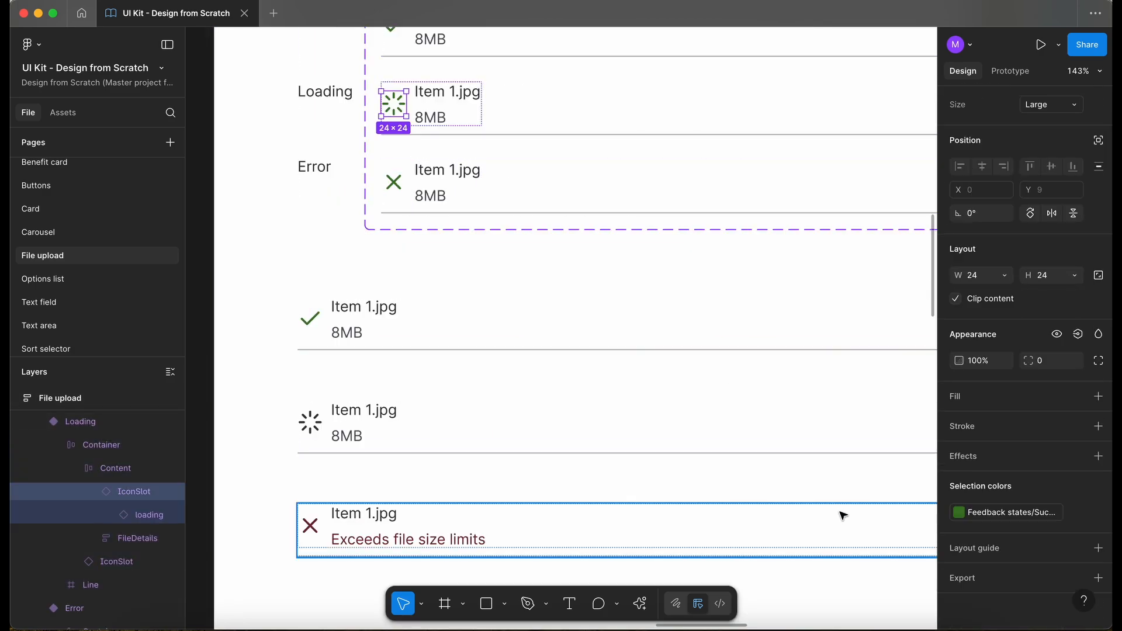
click(1015, 513)
text(neu)
click(842, 537)
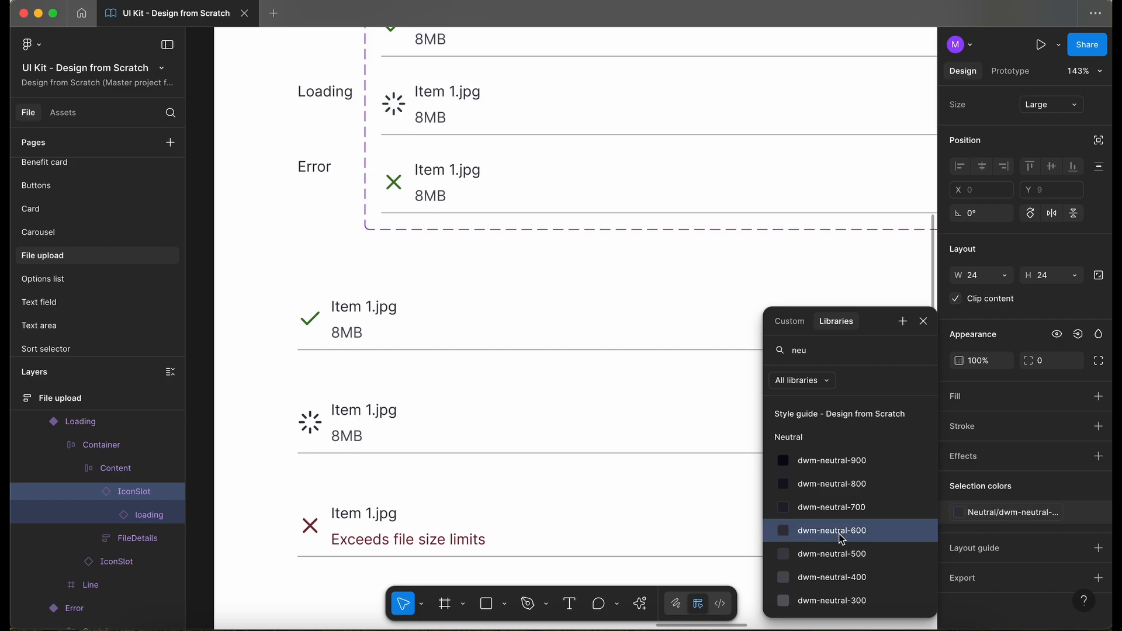
- Apply the library colour dwm-error-500 to the Error variant's cross icon and its file size text
click(393, 182)
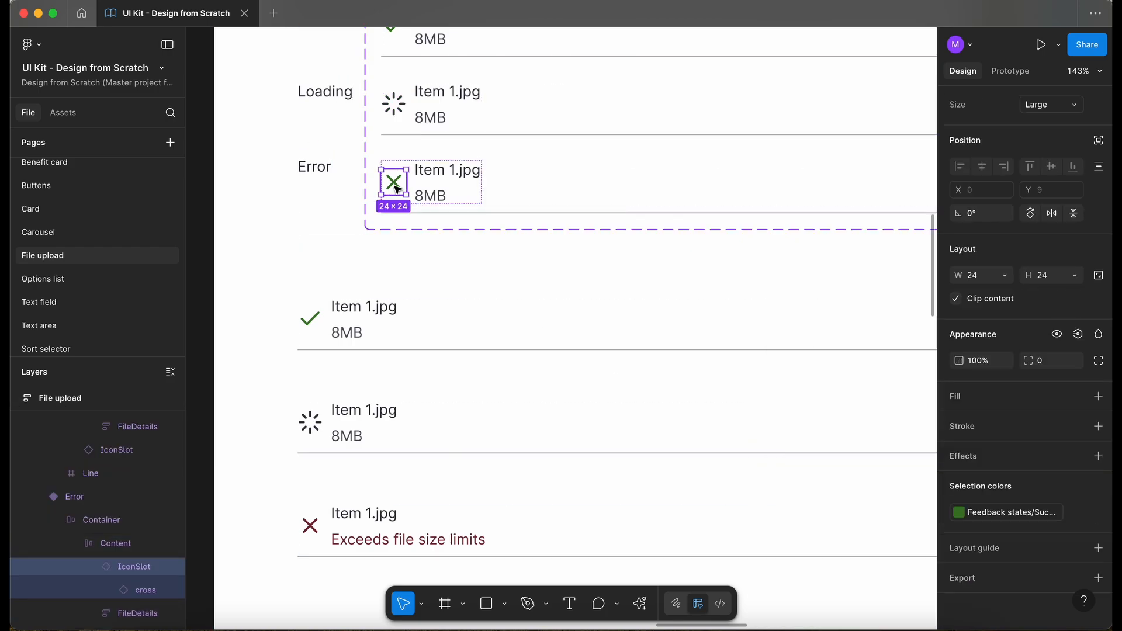
click(997, 514)
text(error)
click(827, 460)
click(437, 202)
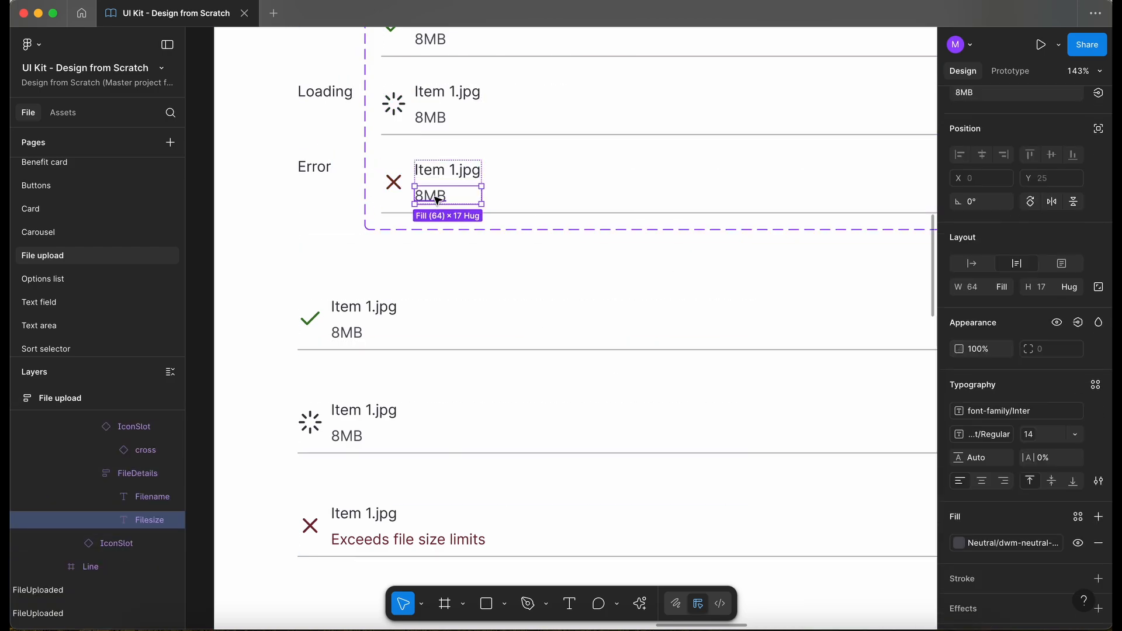
click(959, 543)
text(erro)
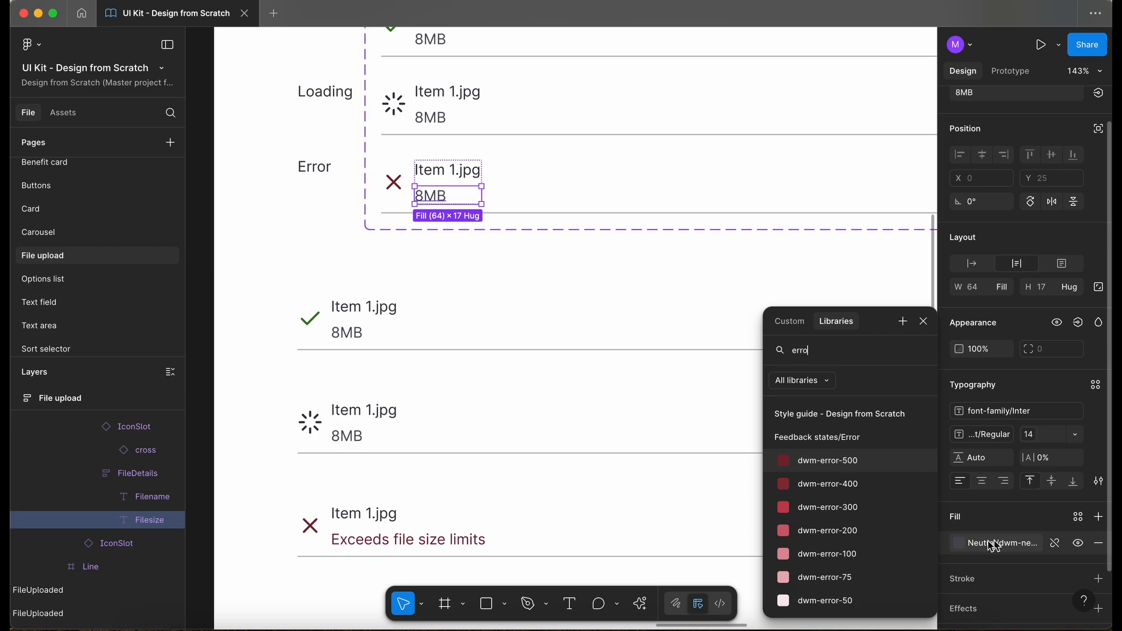
click(830, 460)
- Replace the Error variant's file size text with "Exceeds file size limits" from the reference item and make it hug one line
click(432, 541)
double_click(432, 540)
key(ctrl+c)
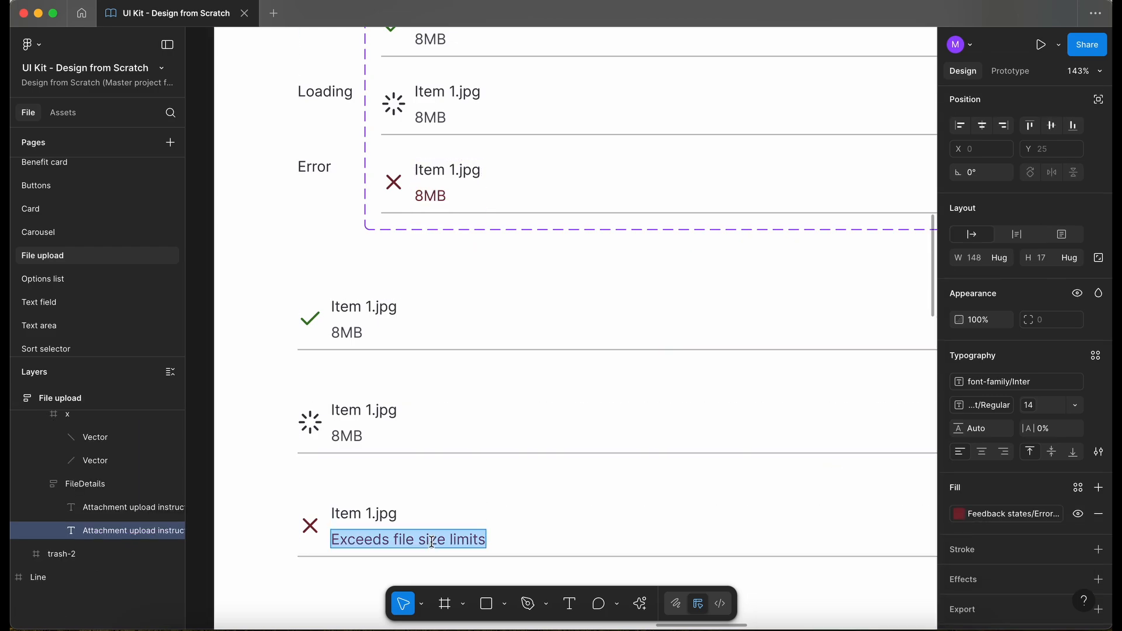
double_click(434, 198)
key(ctrl+v)
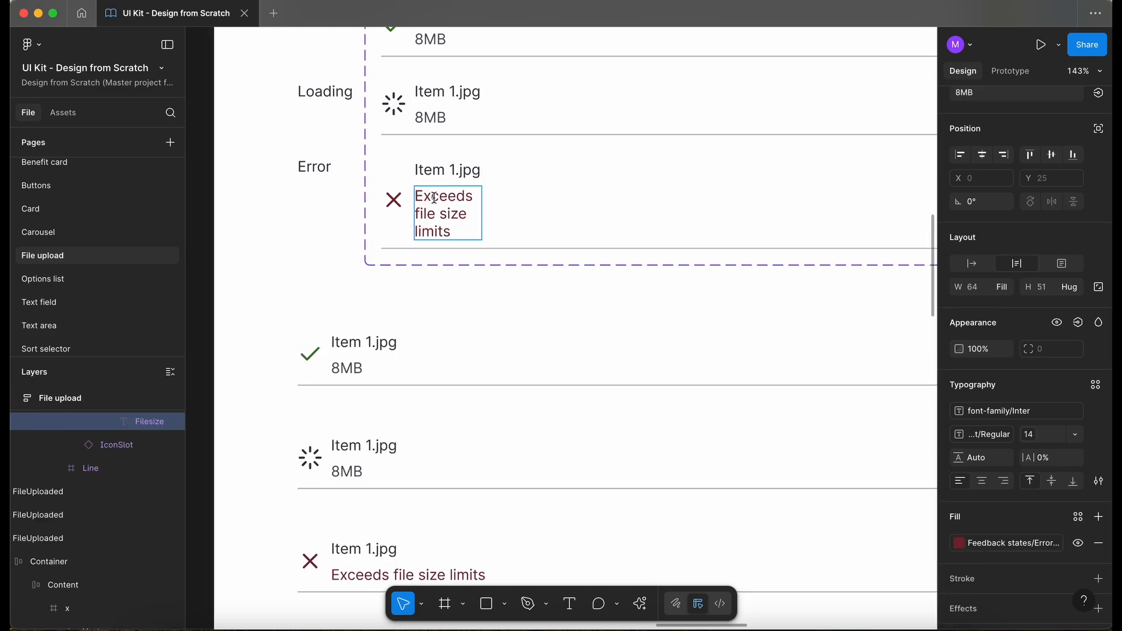
key(Escape)
double_click(481, 210)
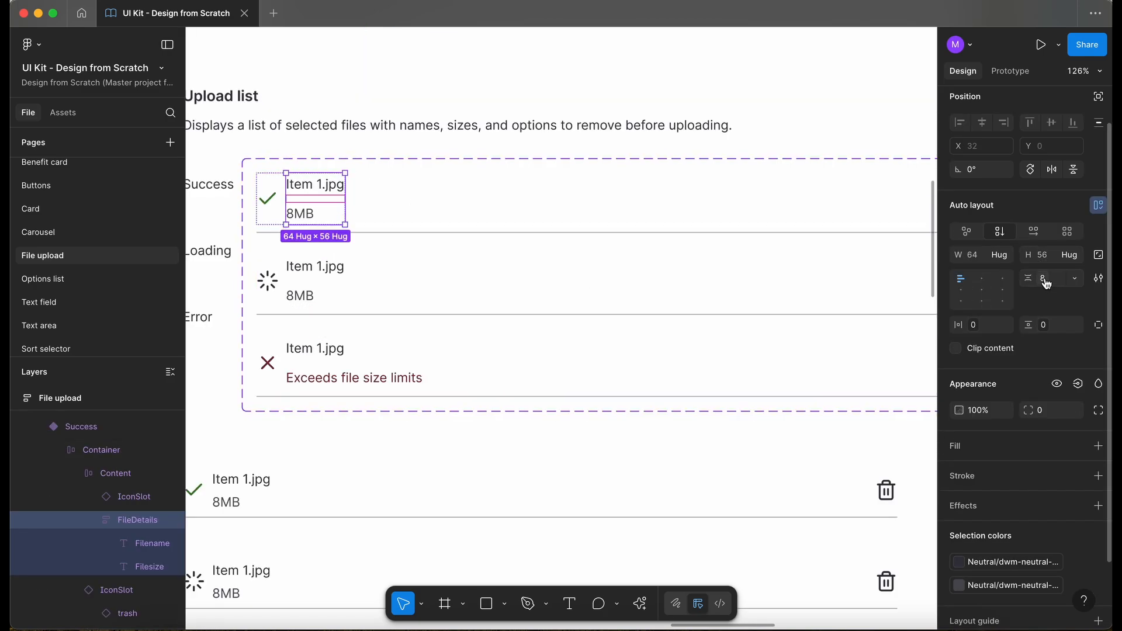
- Set the vertical gap of the FileDetails frames in the Success and Loading variants to 0px
click(1044, 281)
click(986, 388)
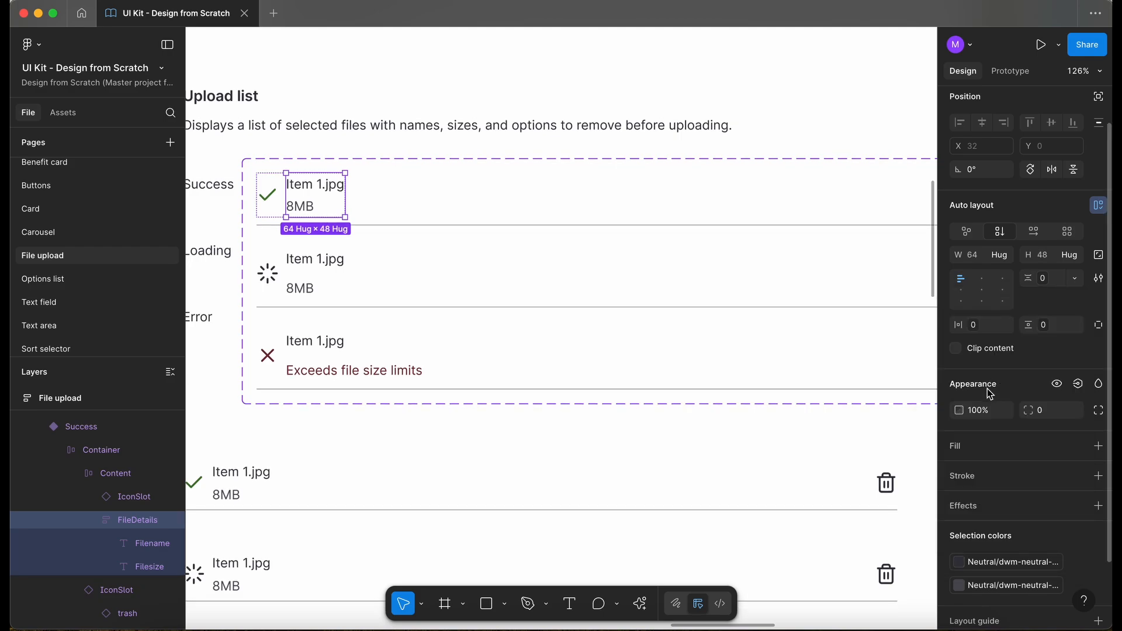
click(319, 278)
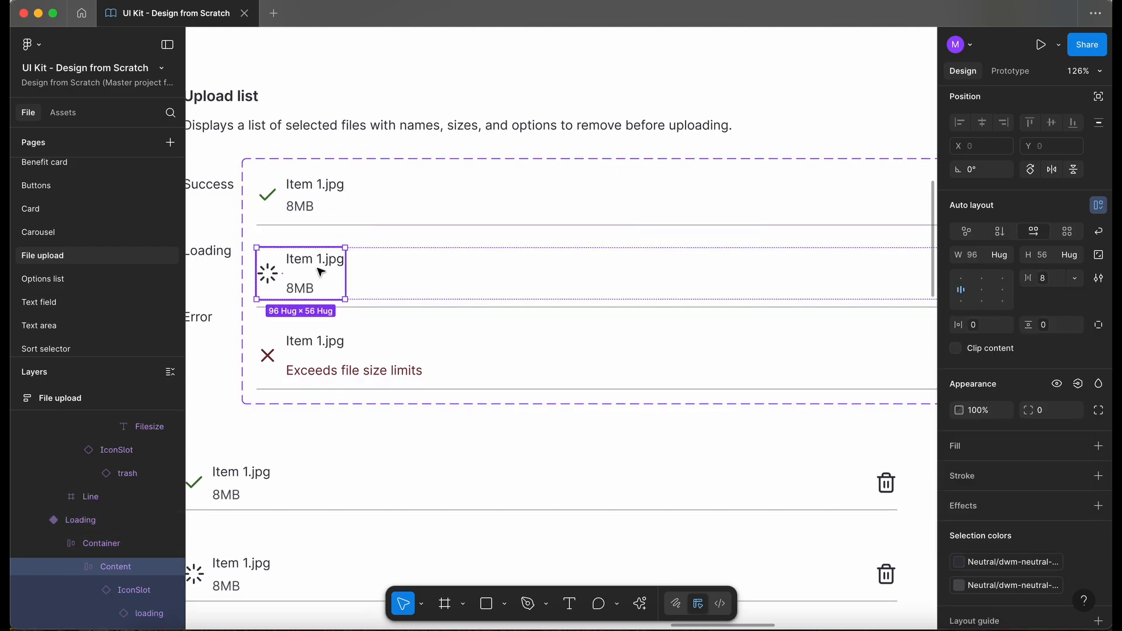
double_click(319, 275)
click(1043, 277)
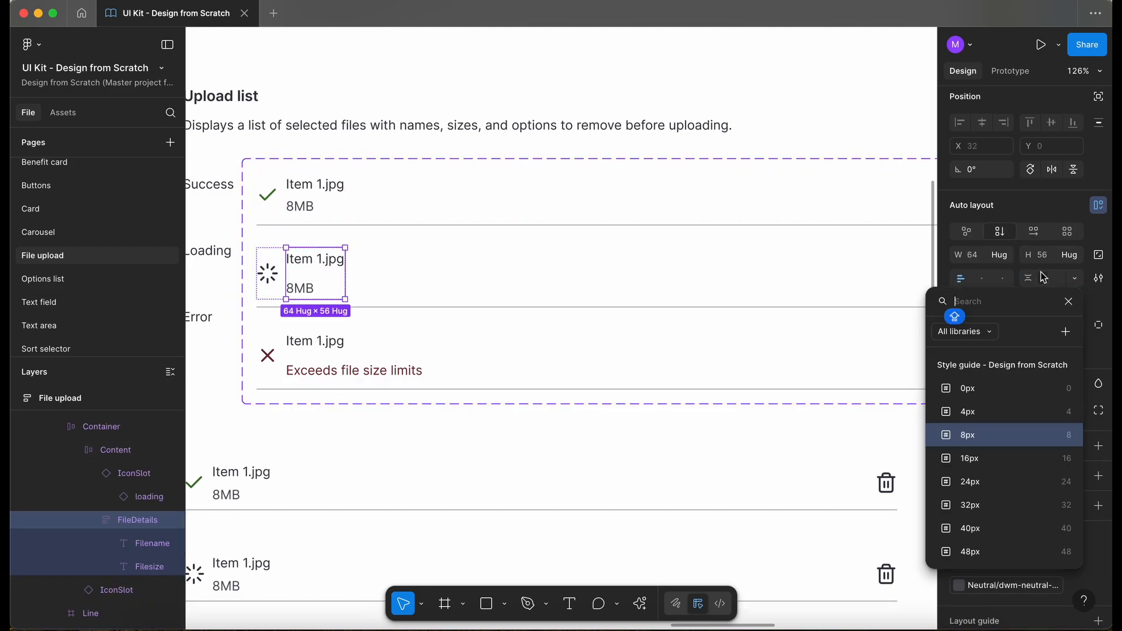
click(961, 389)
click(309, 211)
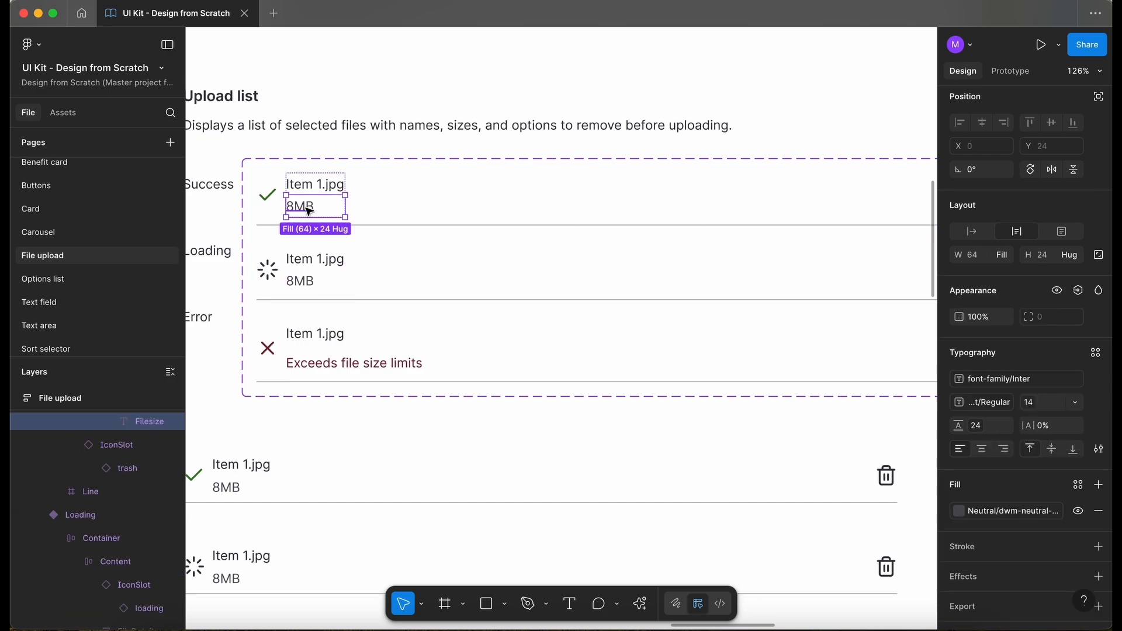
click(1000, 510)
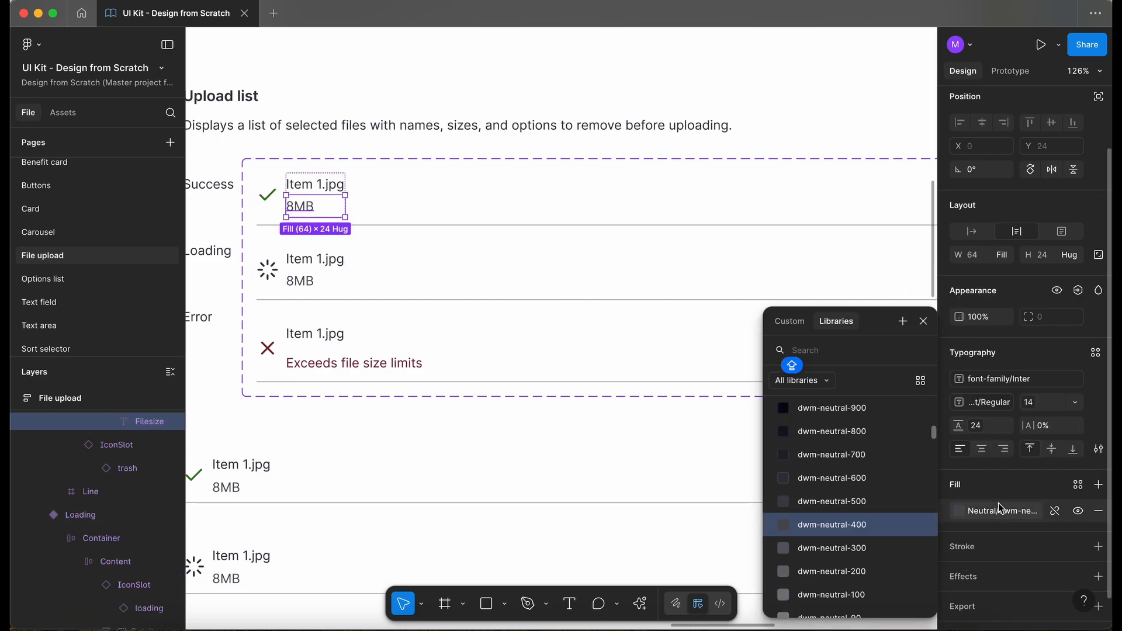
key(Escape)
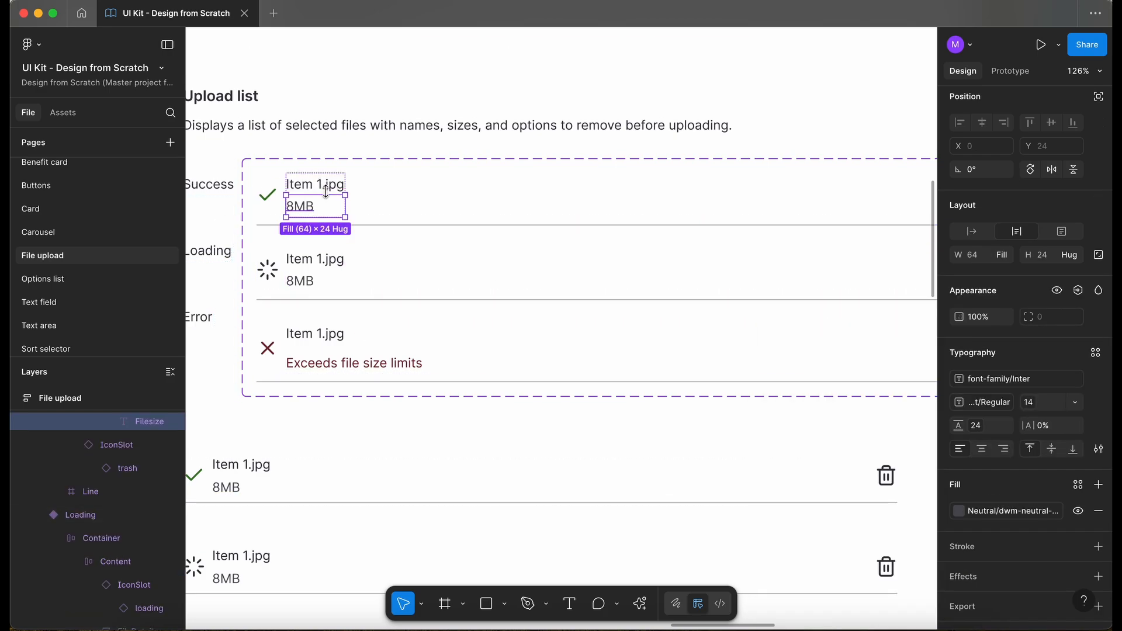
- Set the vertical gap of the Error variant's FileDetails frame to 0px
click(315, 335)
click(1043, 279)
click(970, 389)
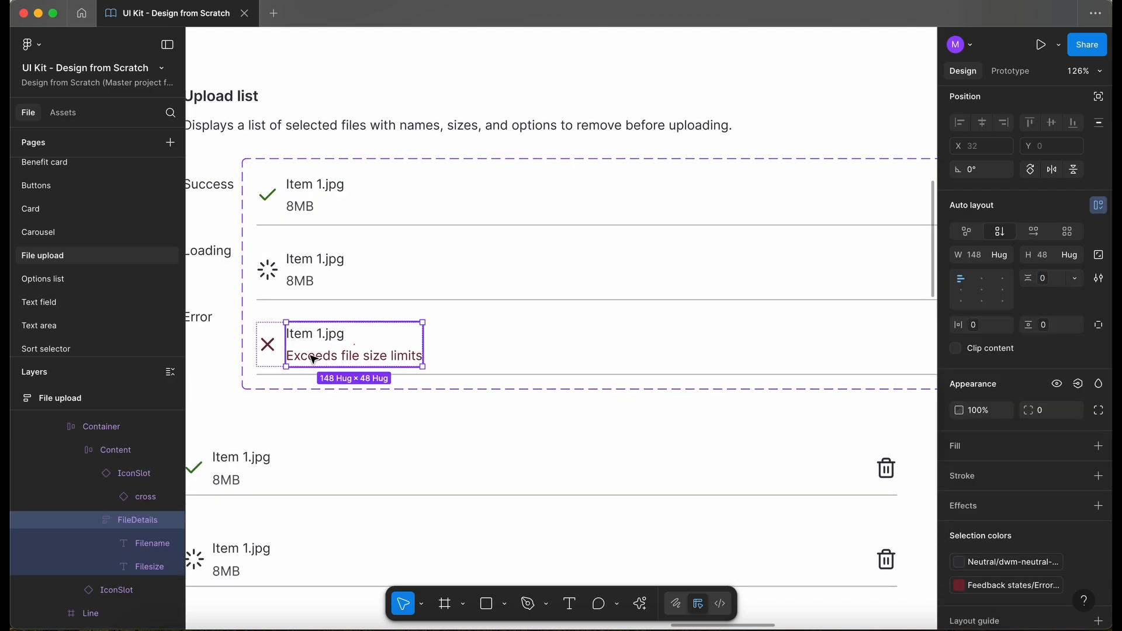
- Delete the three FileUploaded reference rows below the UploadItem component set
scroll(312, 359, down, 3)
scroll(842, 326, down, 2)
click(848, 373)
click(388, 498)
shift+click(396, 430)
shift+click(407, 380)
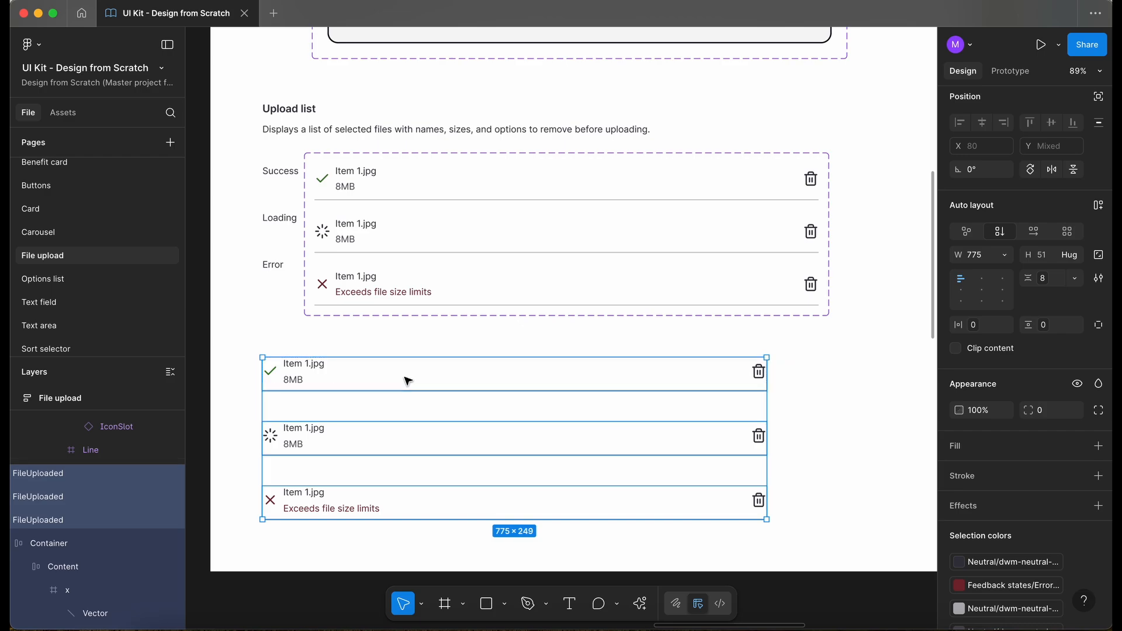
key(Delete)
- Change the "Upload list" section heading to "Upload item"
scroll(405, 380, up, 2)
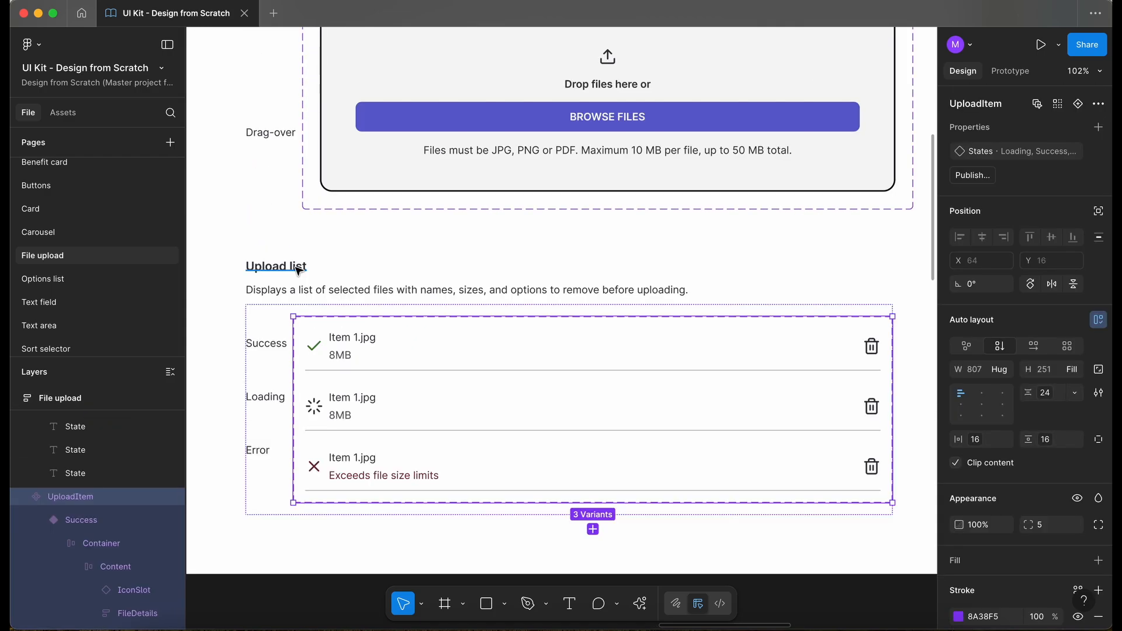
double_click(298, 269)
click(301, 267)
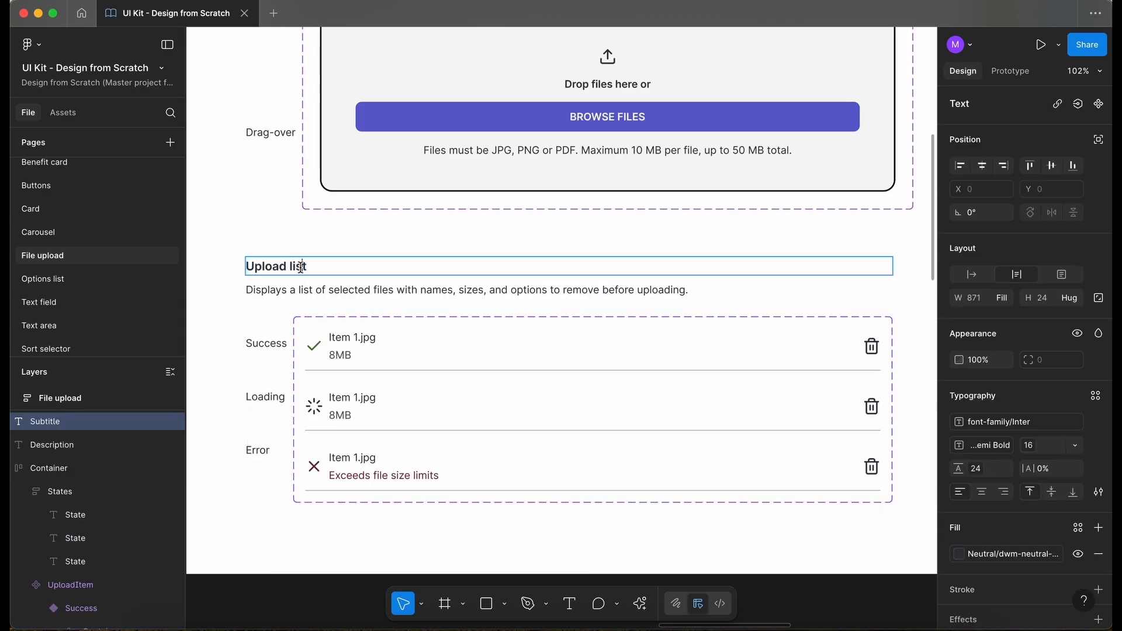
text(ITEM)
key(BackSpace)
click(339, 498)
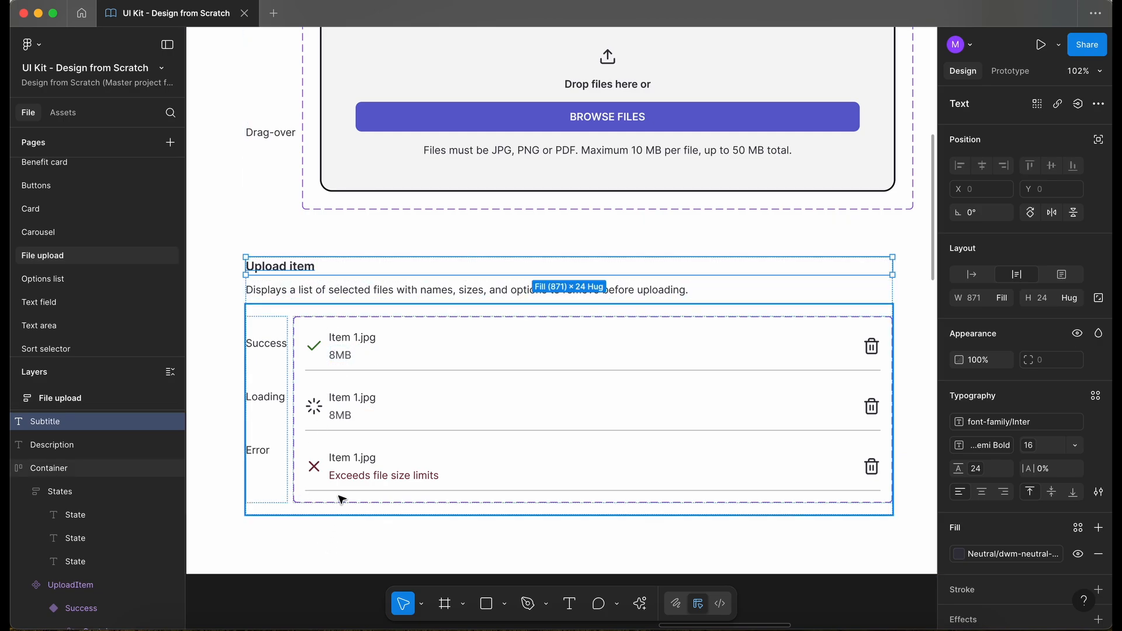
- Place an instance of the FileUpload Default variant in the Testing frame at about X 3629, Y 339
click(342, 500)
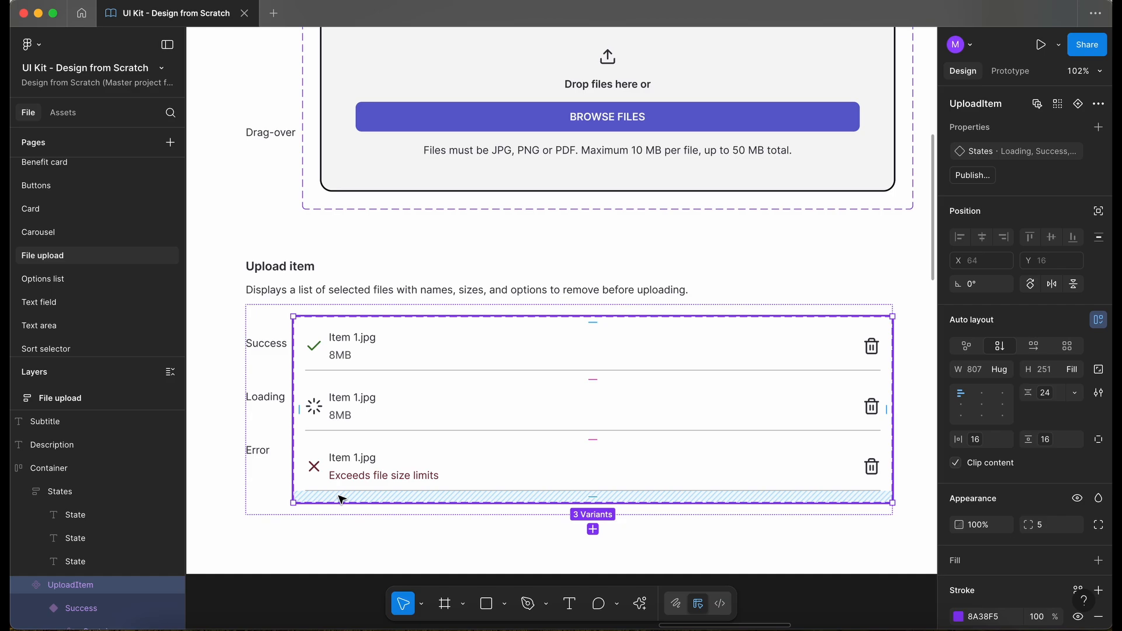
click(468, 188)
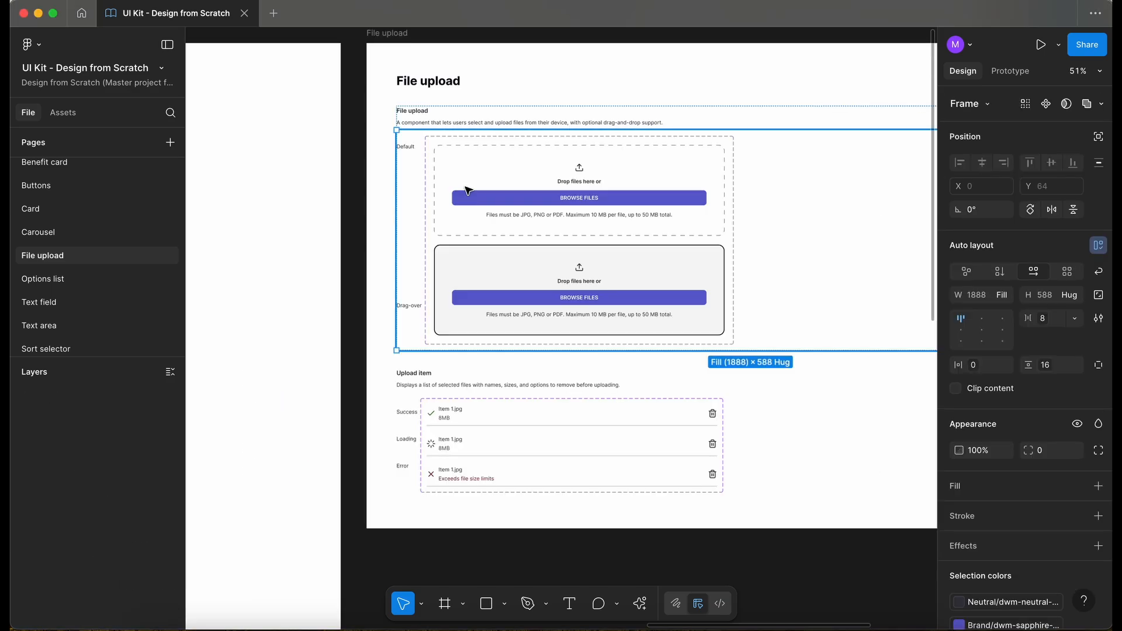
double_click(468, 188)
double_click(475, 187)
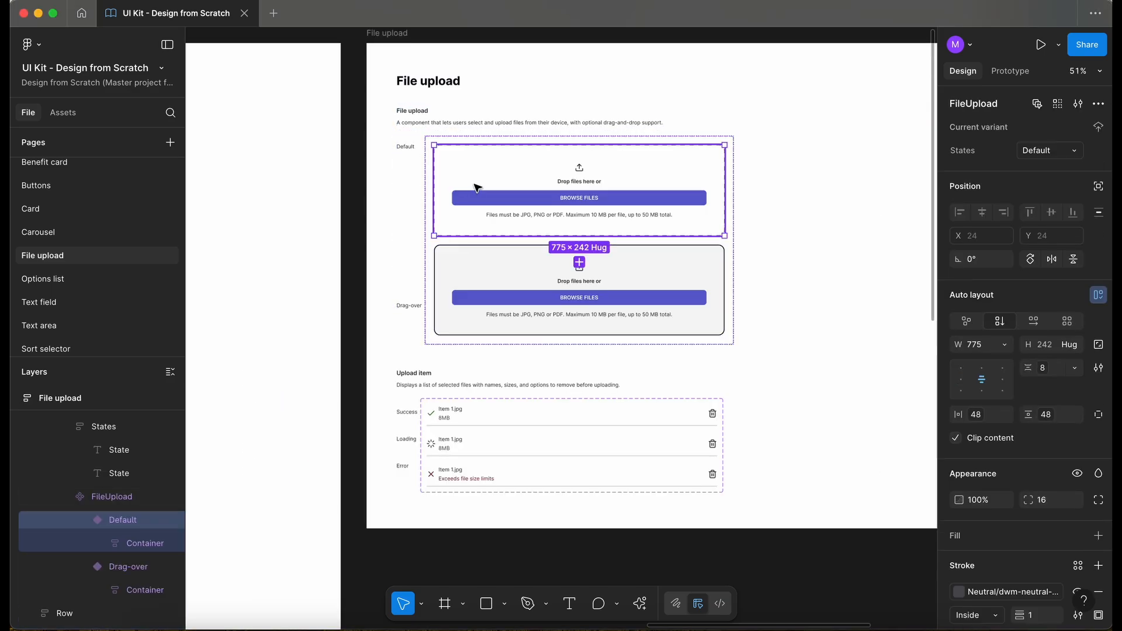
scroll(478, 188, left, 2)
drag(592, 173, 219, 204)
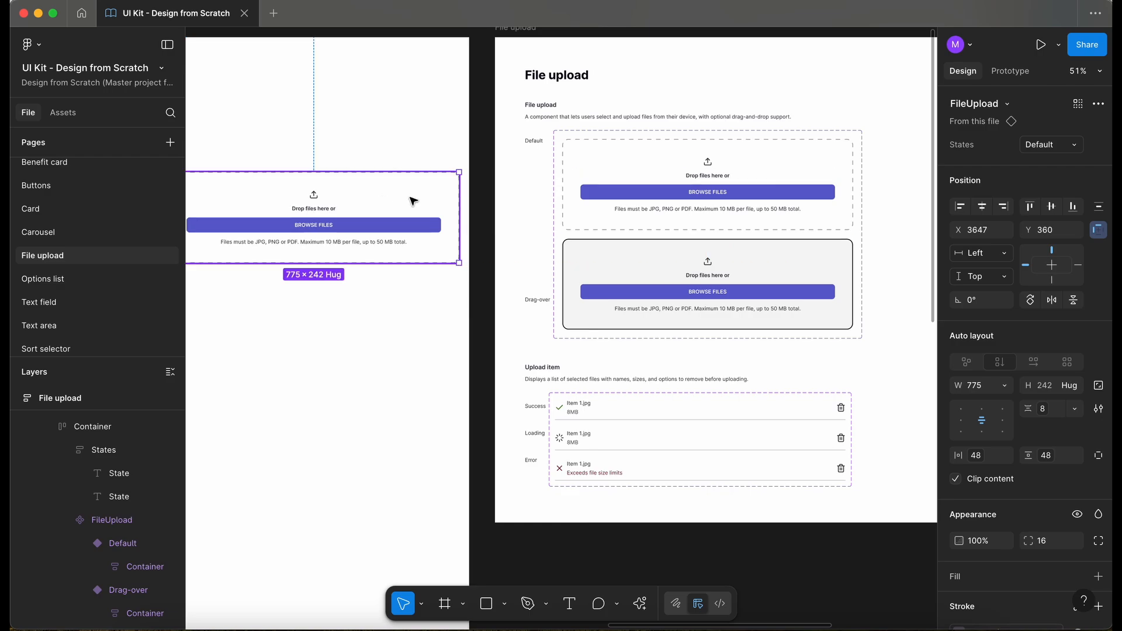
scroll(415, 201, left, 3)
scroll(152, 502, down, 3)
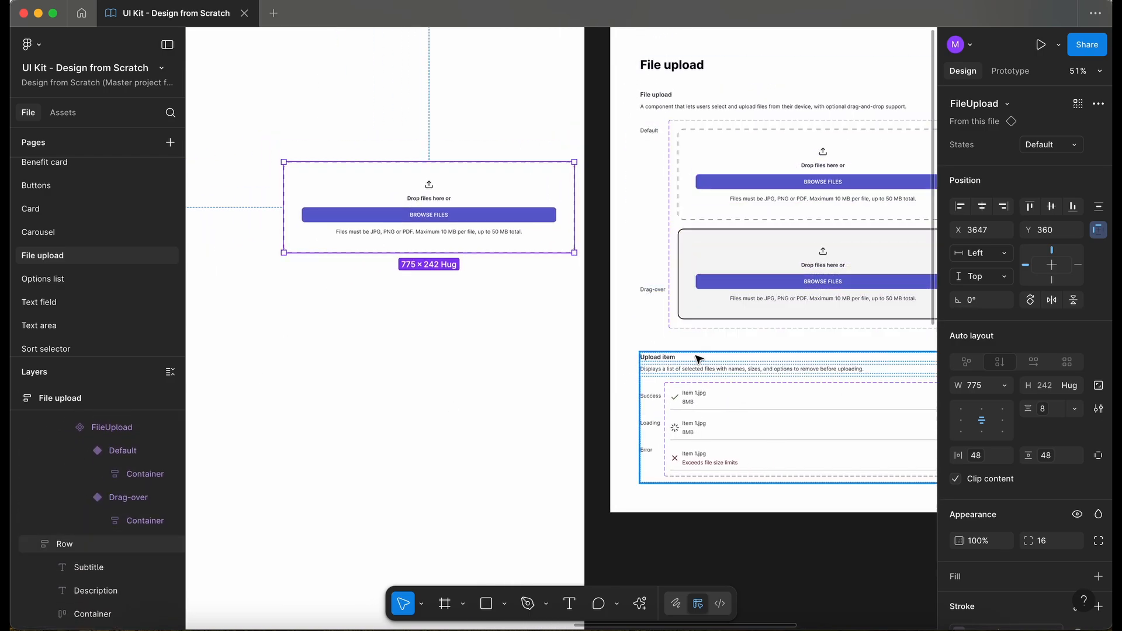
drag(458, 212, 452, 207)
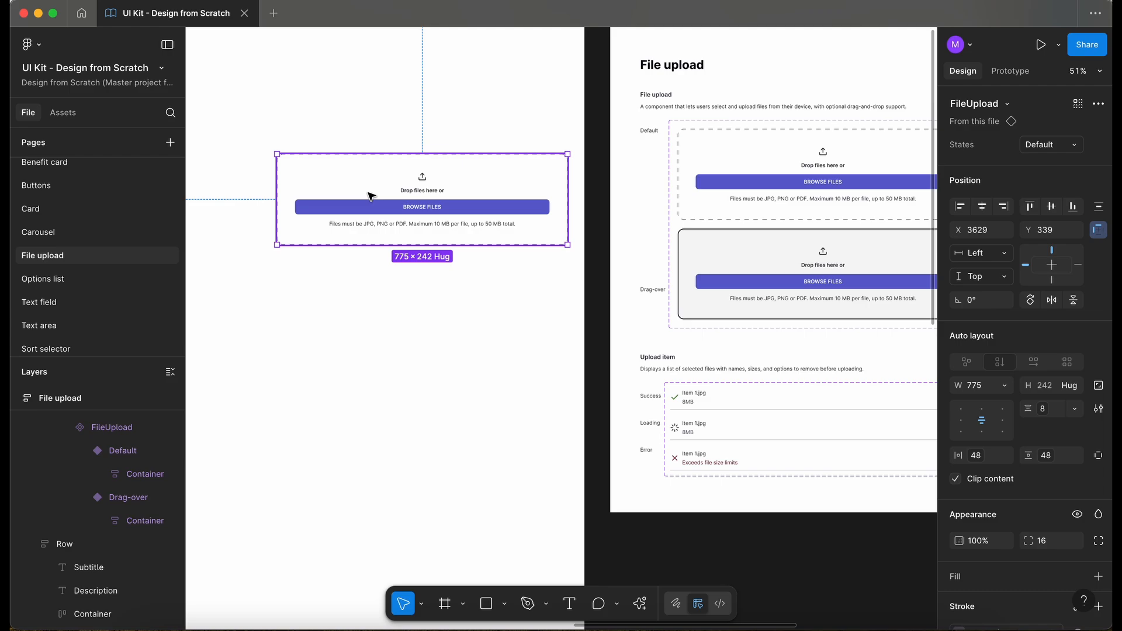
- Expand the placed FileUpload instance's layers to examine the contents of its Container
click(422, 209)
click(33, 422)
click(49, 445)
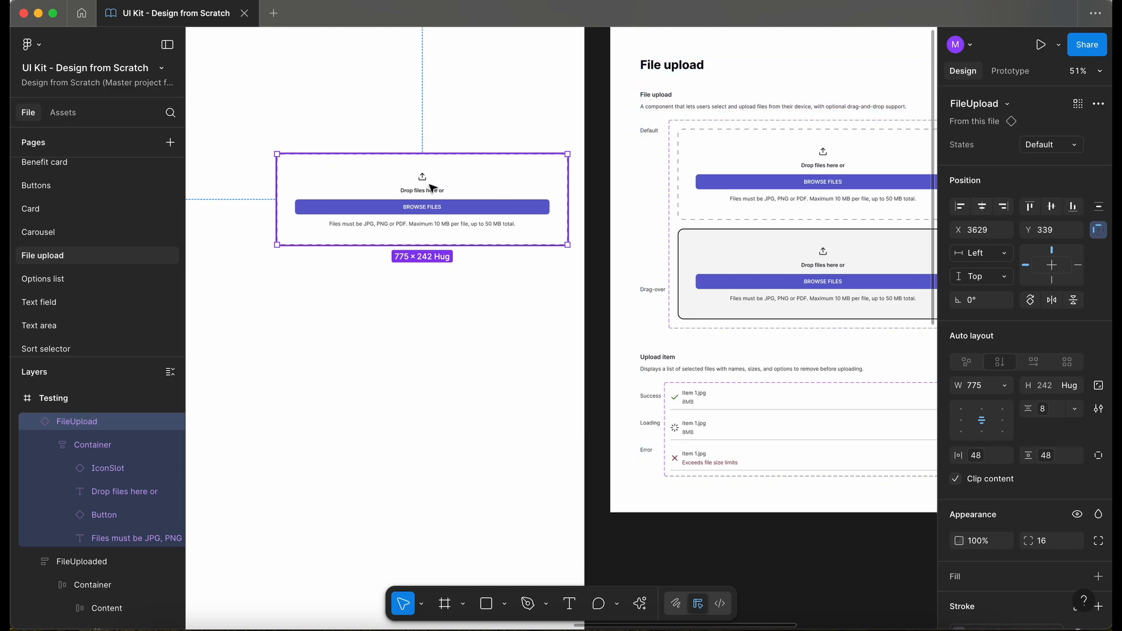
- Rename the Container layer inside the FileUpload Default variant to Content
scroll(653, 174, right, 5)
click(549, 188)
double_click(549, 189)
click(117, 568)
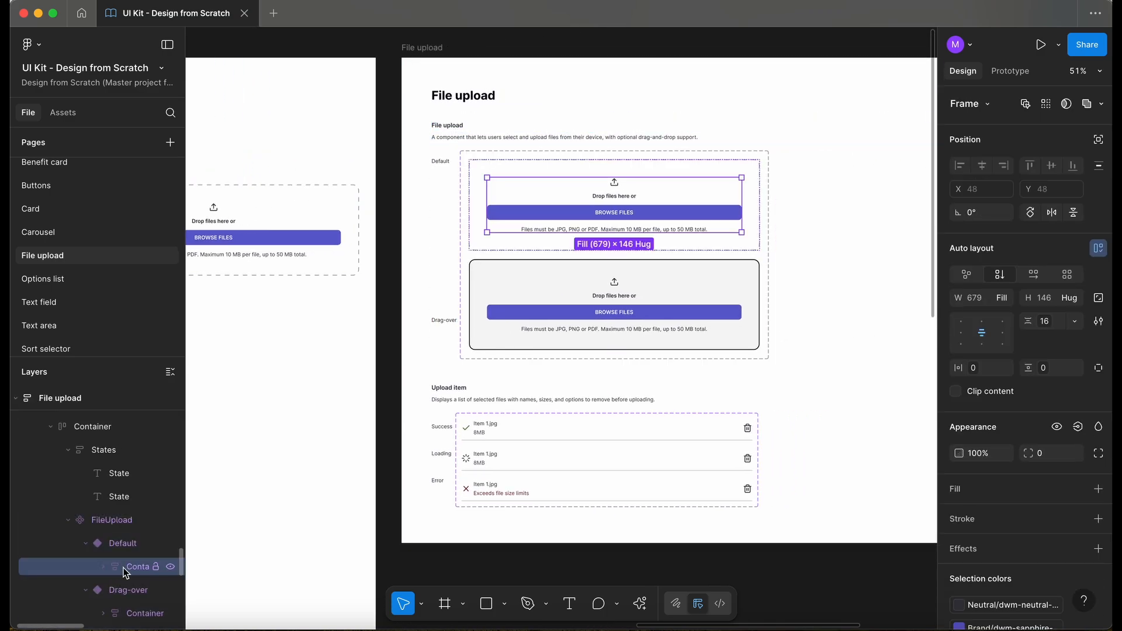
drag(186, 545, 240, 544)
scroll(172, 520, down, 2)
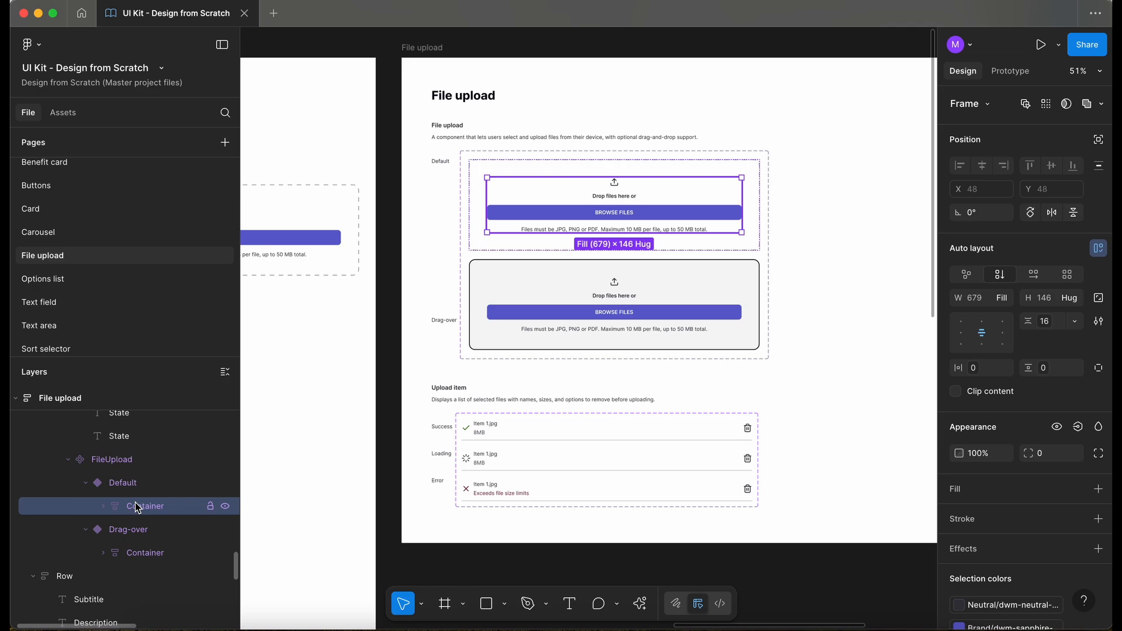
double_click(144, 505)
text(Conte)
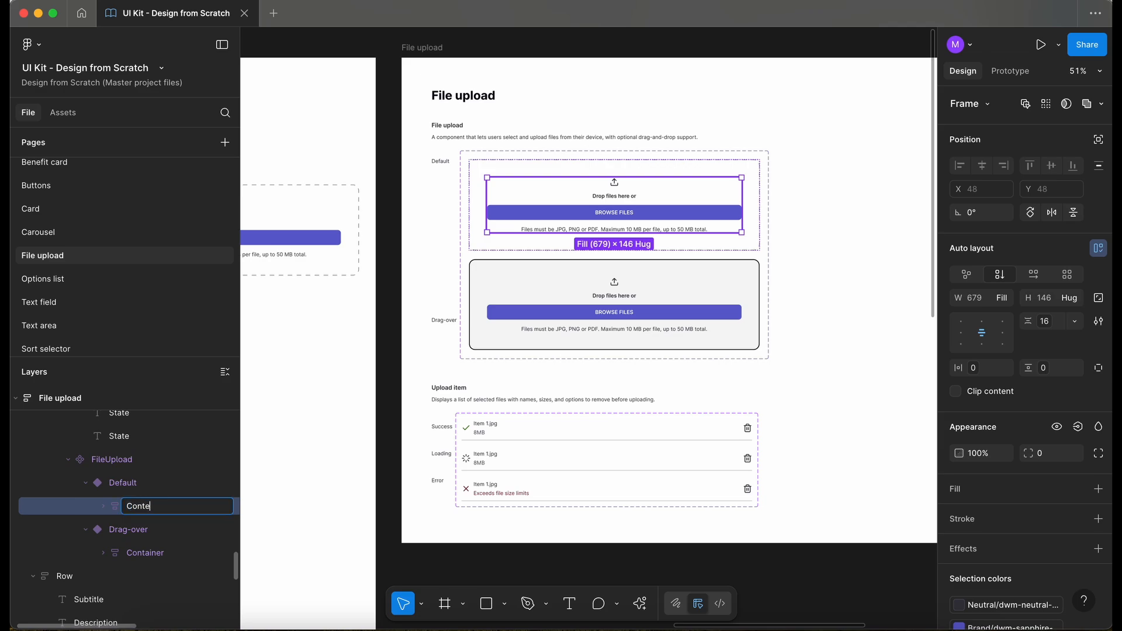
text(nt)
click(151, 488)
- Wrap the Default variant's Content layer in an auto layout frame and name that frame Container
click(151, 498)
key(shift+a)
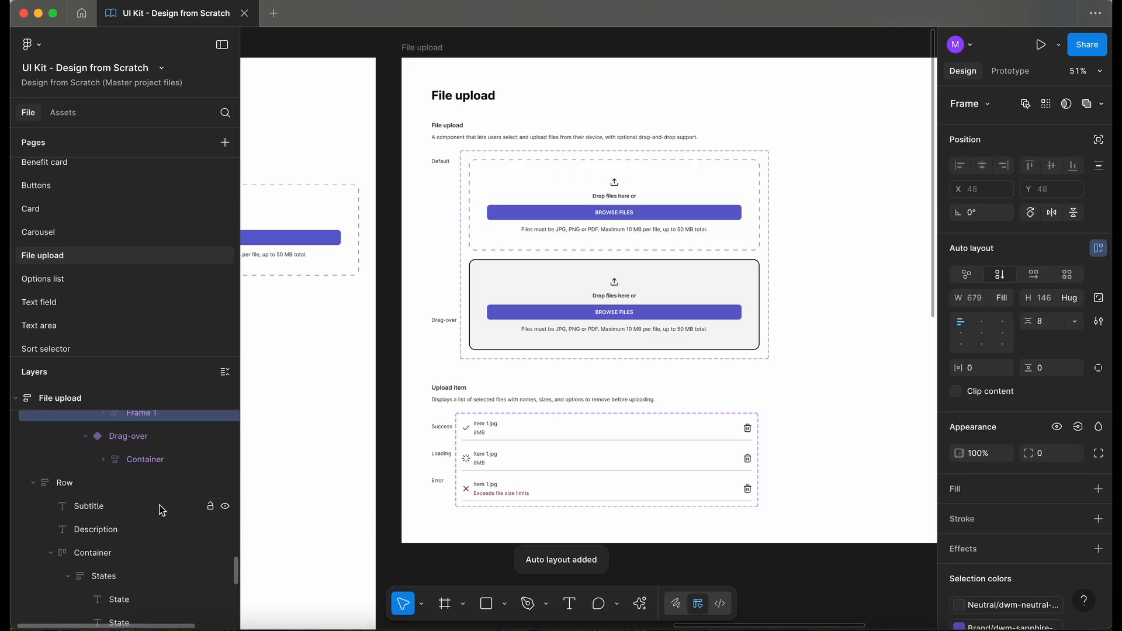
scroll(162, 510, up, 3)
double_click(153, 478)
text(Cont)
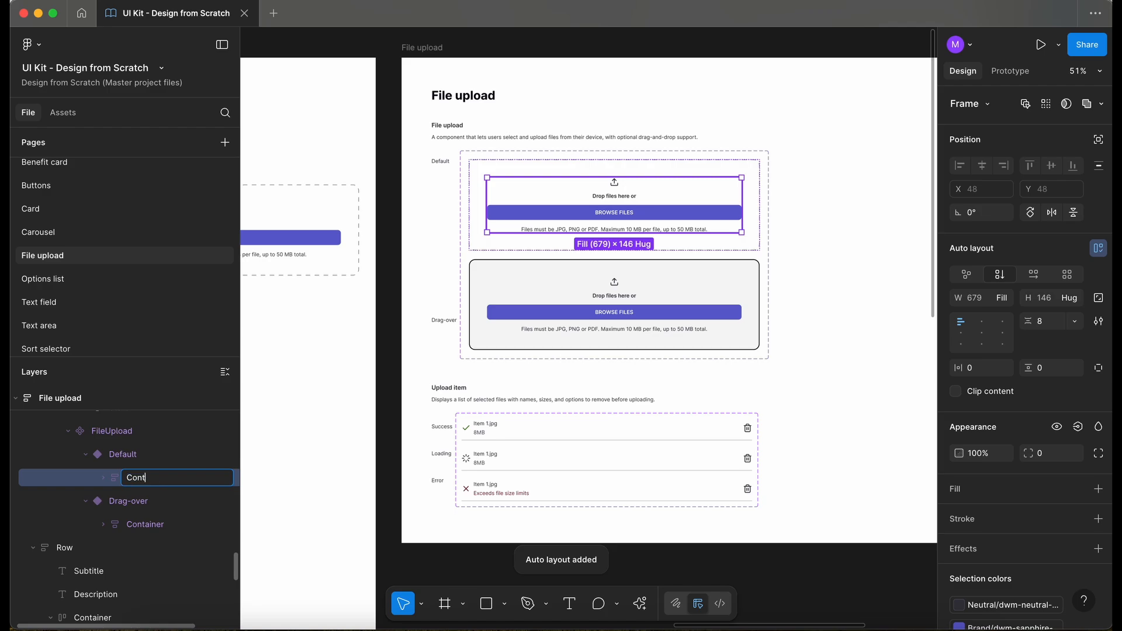
text(ainer)
key(Return)
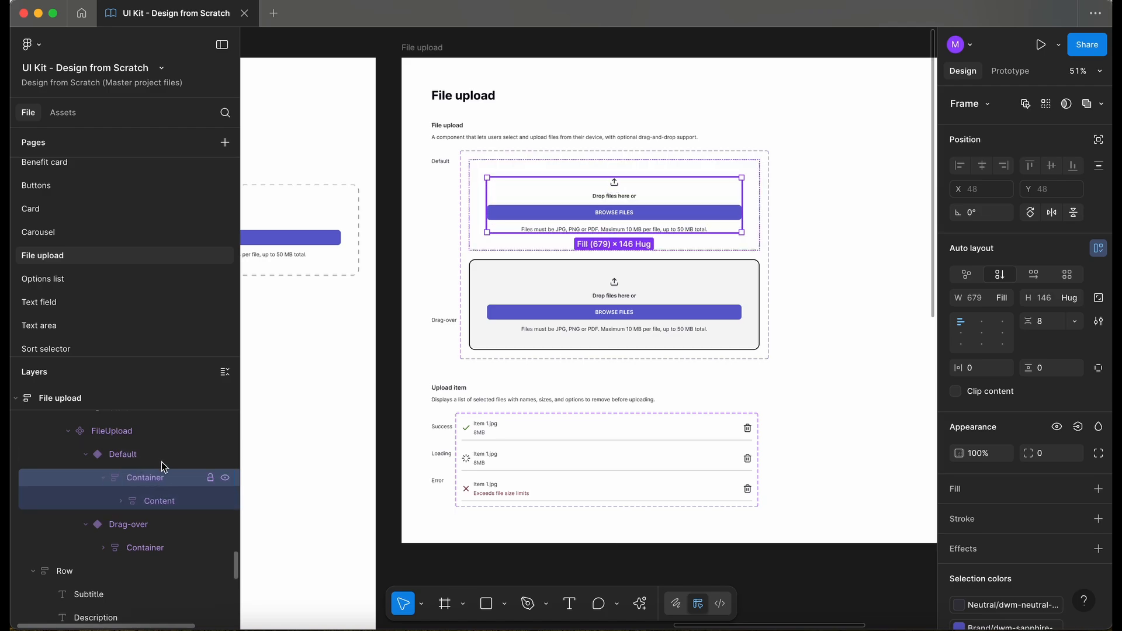
- Add a dwm-neutral-600 stroke to the Default variant's new Container frame
click(157, 455)
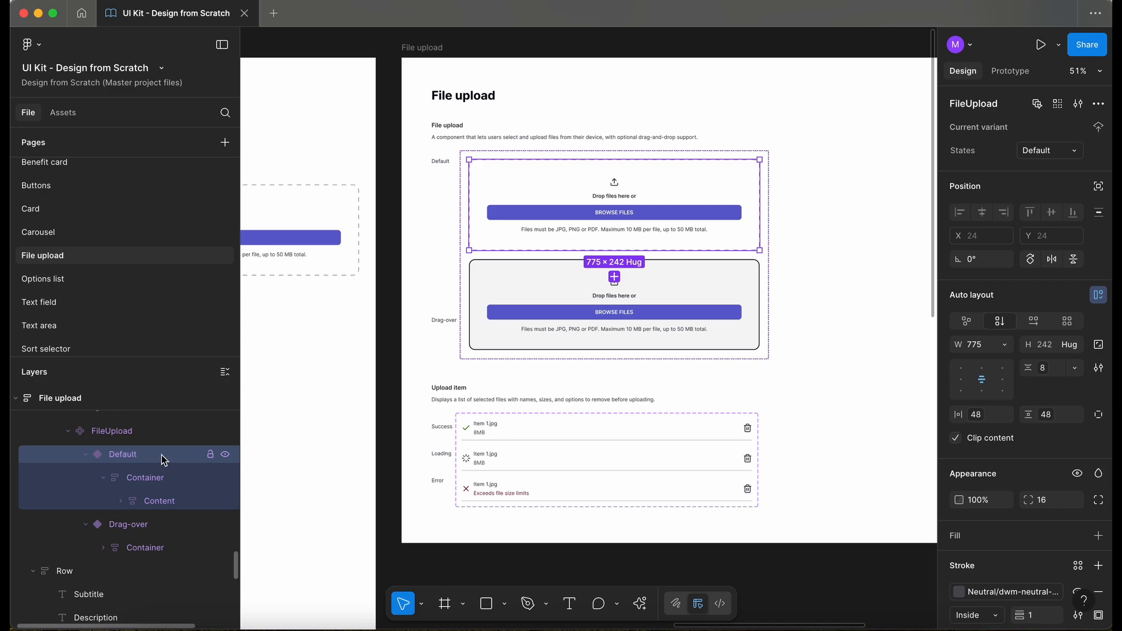
scroll(1047, 510, down, 5)
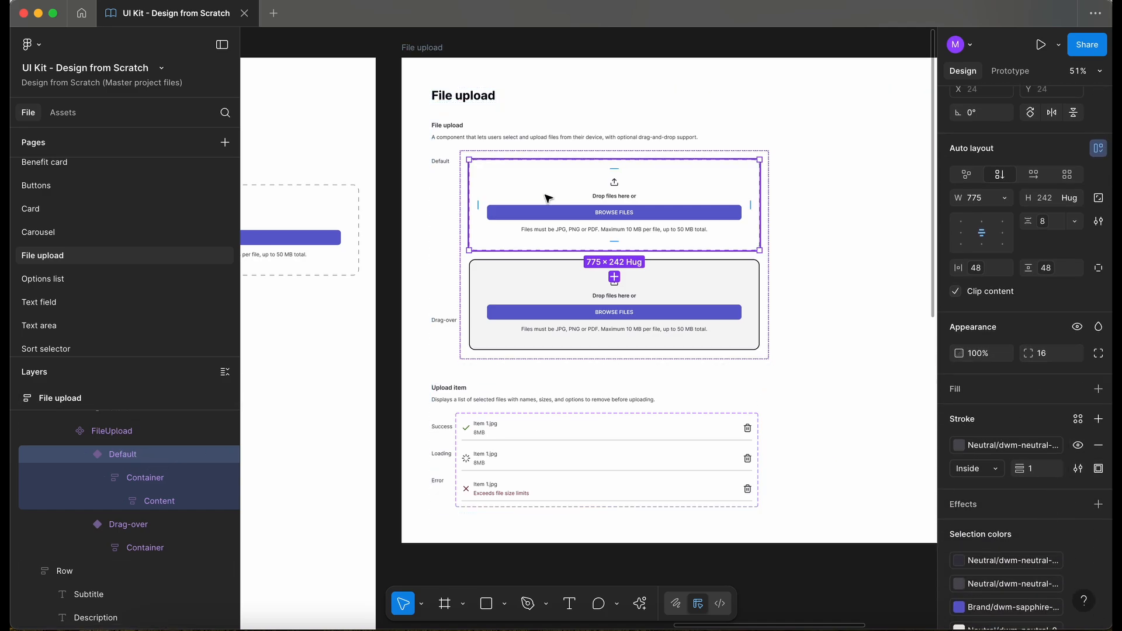
scroll(626, 137, up, 3)
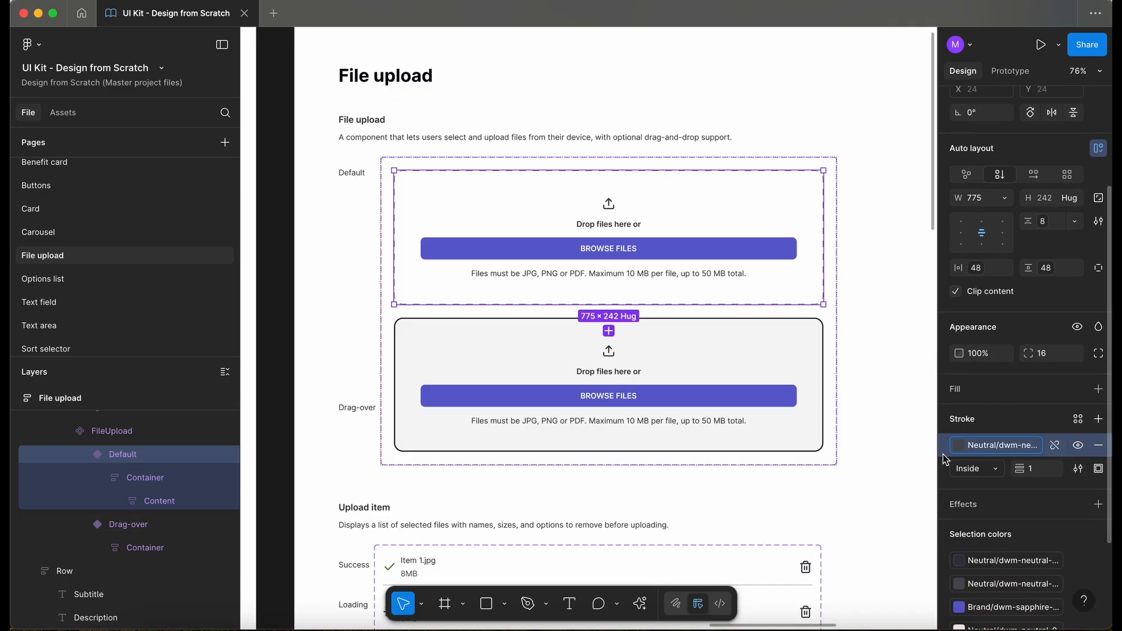
click(163, 478)
click(1078, 418)
text(ne)
click(859, 530)
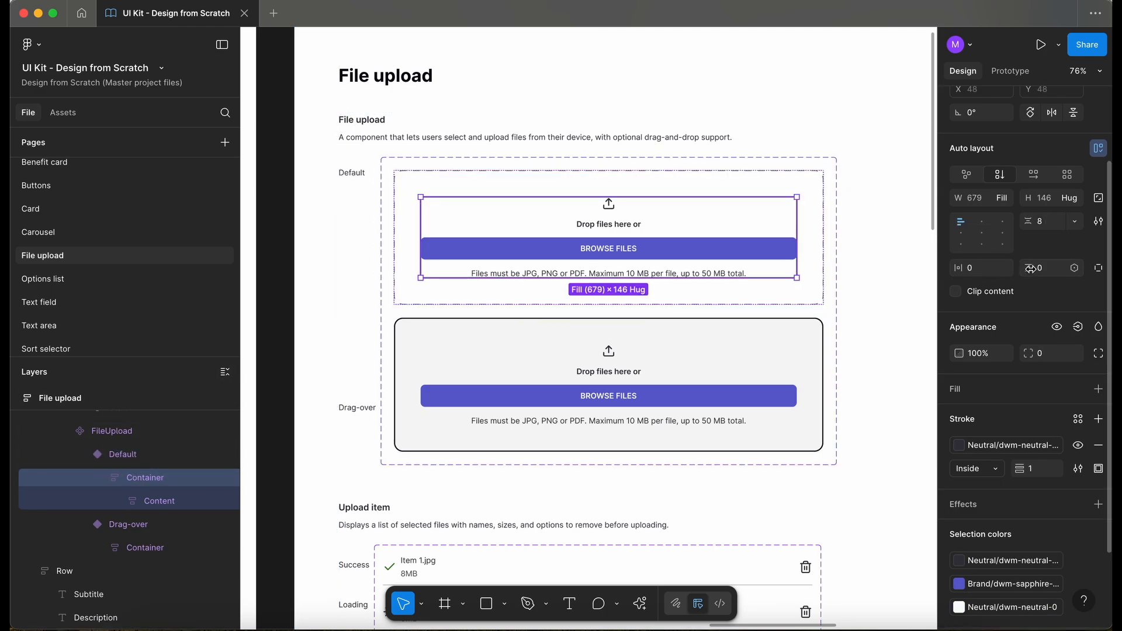
- Set the Container's horizontal and vertical padding to 48, and the Default variant's padding, gap and corner radius to 0
click(1004, 268)
scroll(957, 408, down, 2)
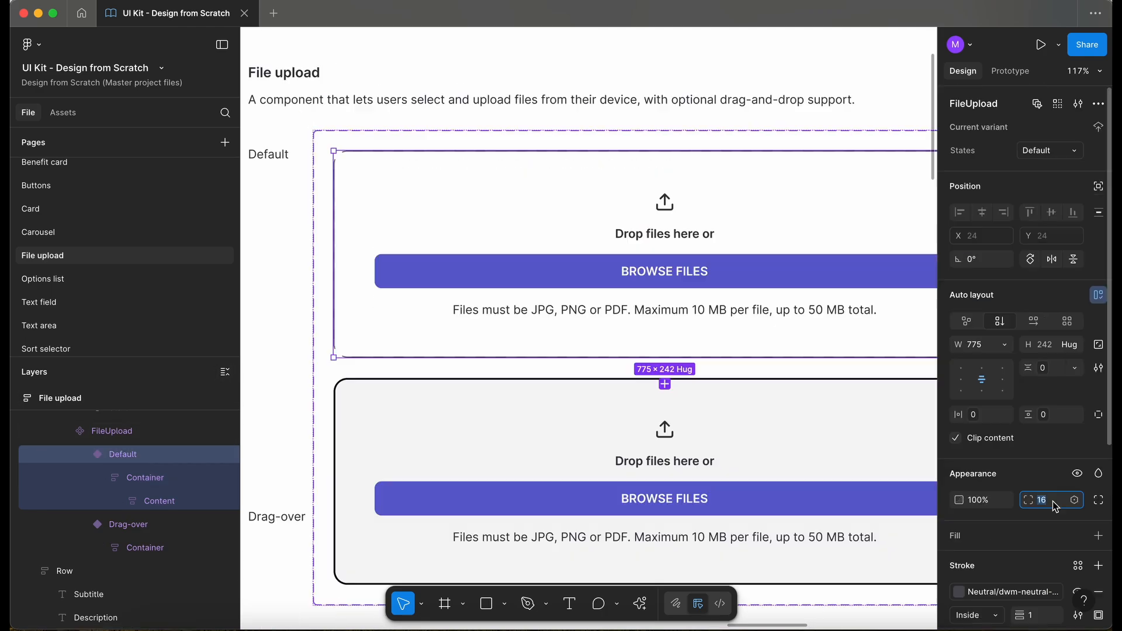
text(0)
key(Return)
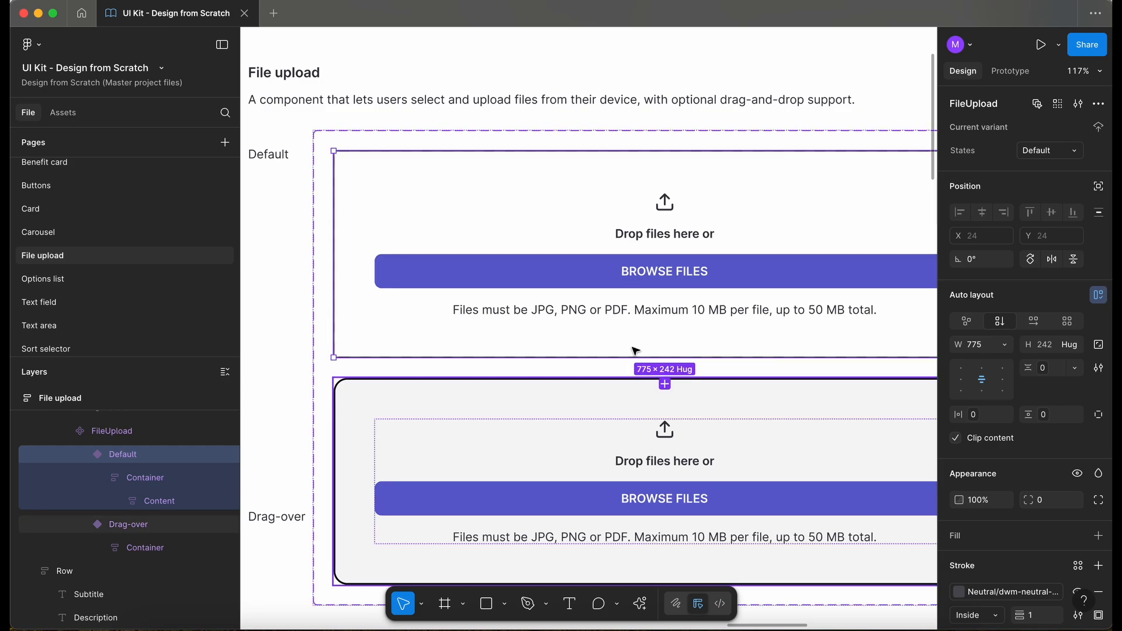
- Set the corner radius of the Default variant's Container to 16
click(145, 478)
scroll(466, 261, right, 1)
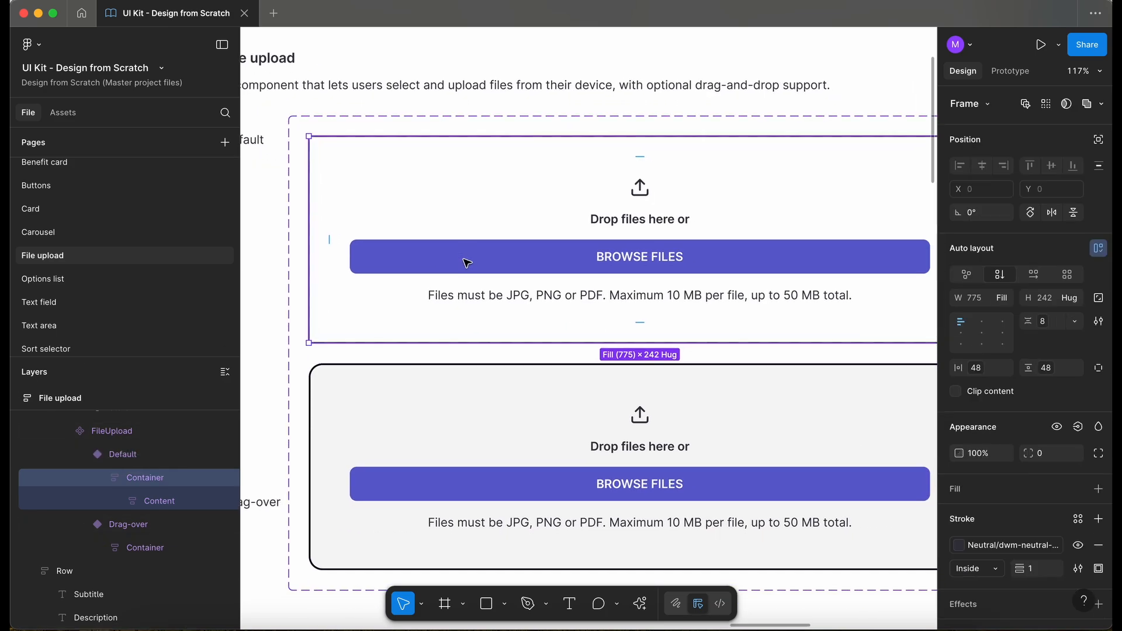
click(1052, 461)
text(16)
key(Return)
- Remove the stroke from the outer Default variant frame
scroll(584, 327, down, 2)
click(1078, 569)
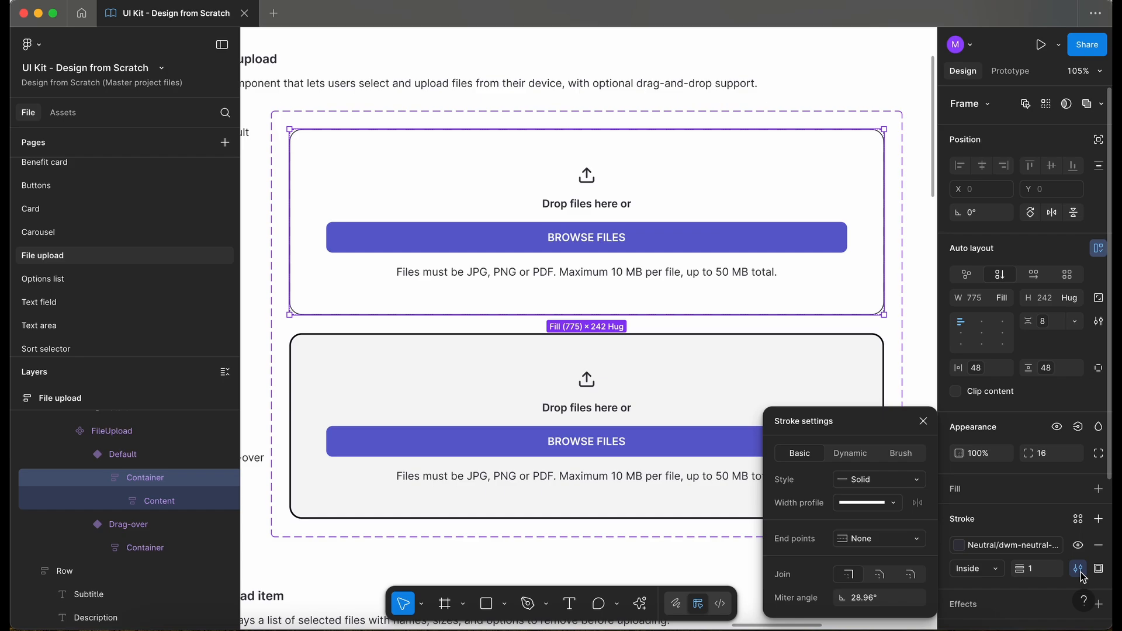
key(Escape)
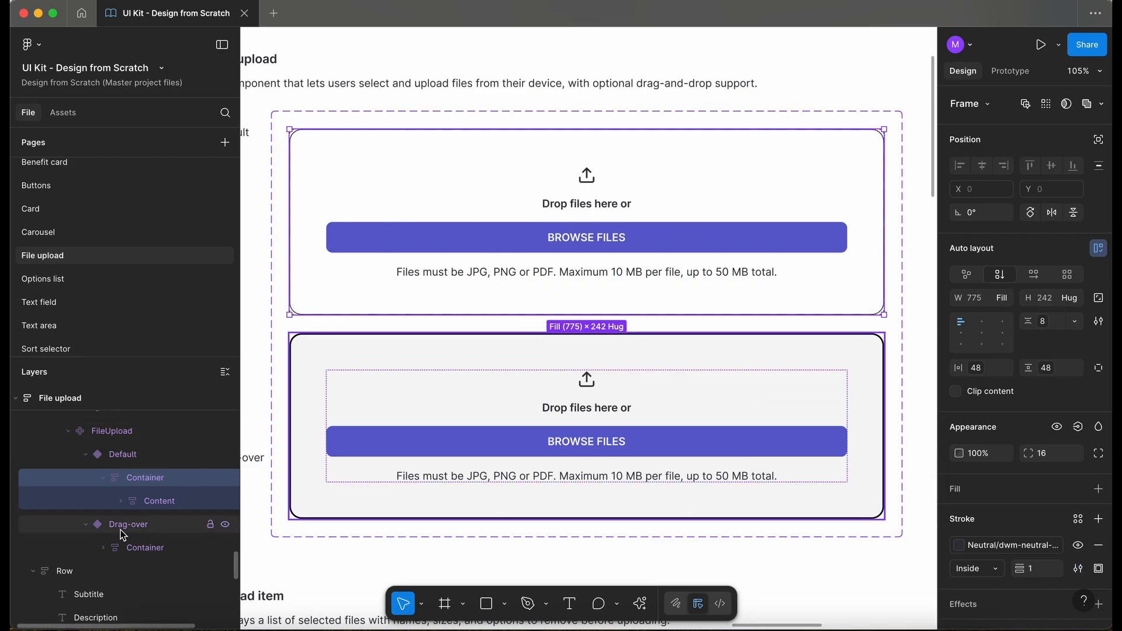
click(130, 456)
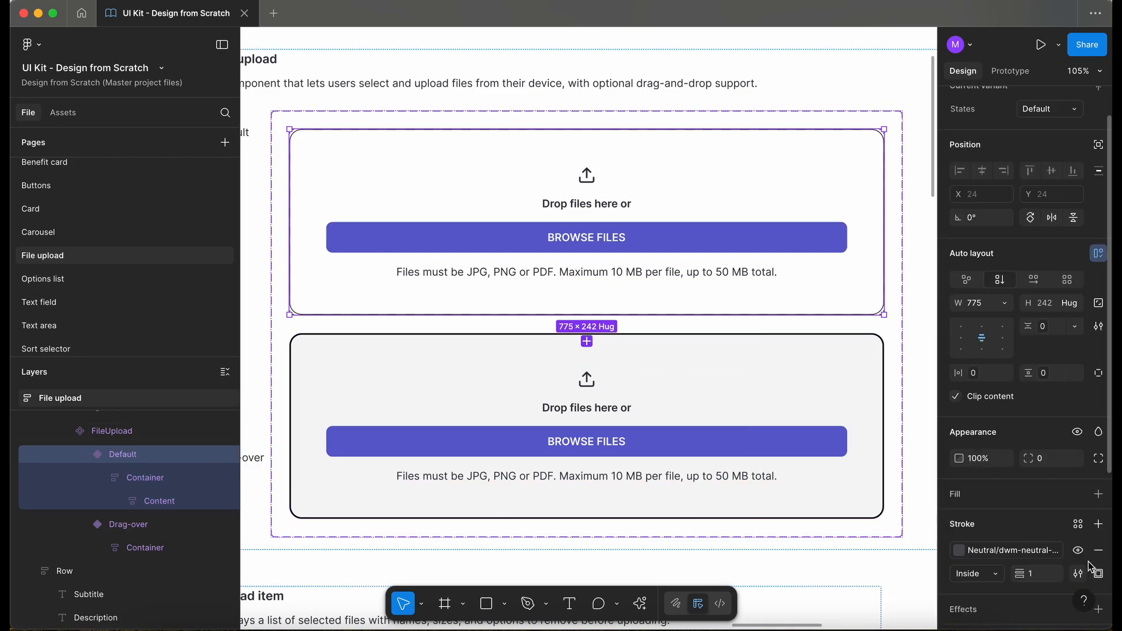
click(1098, 550)
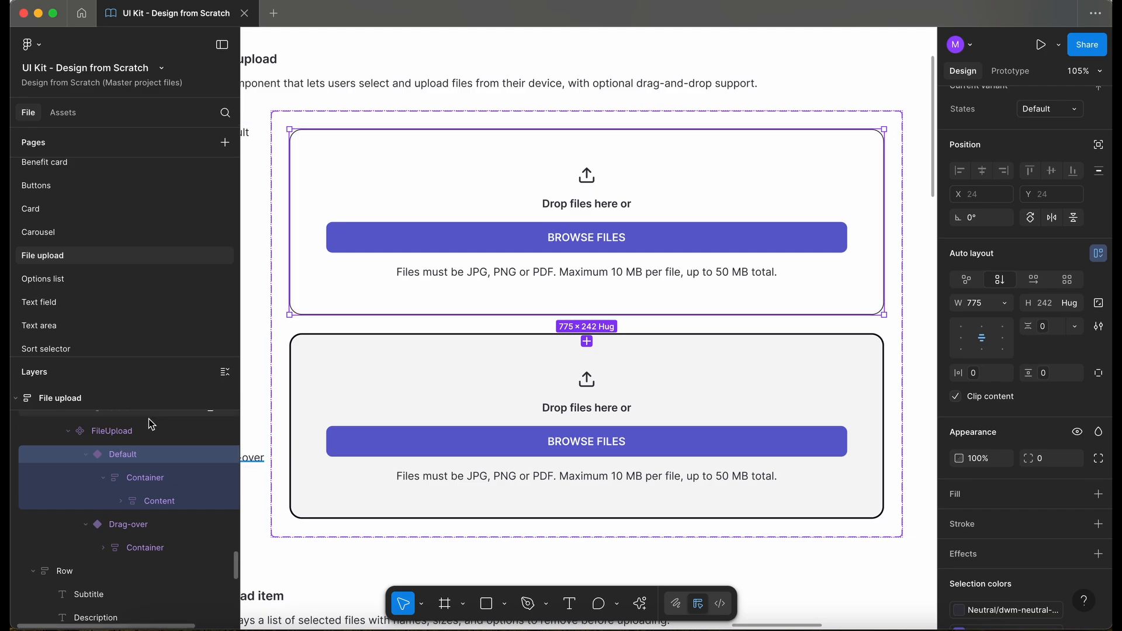
- Change the stroke style of the Default variant's Container to Dashed
click(150, 477)
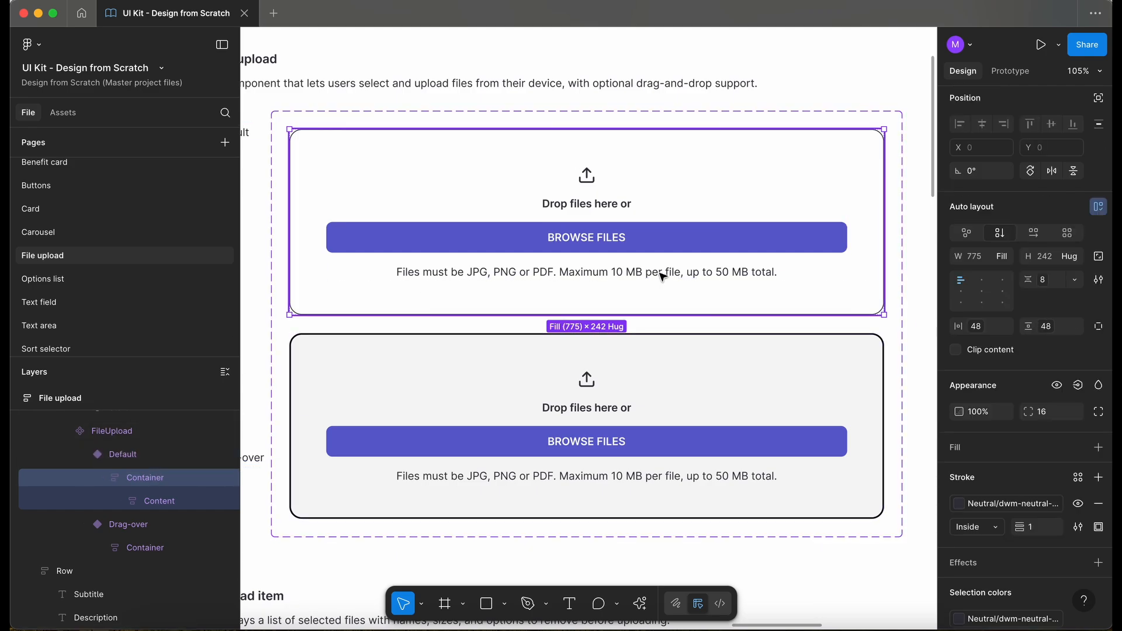
click(1079, 528)
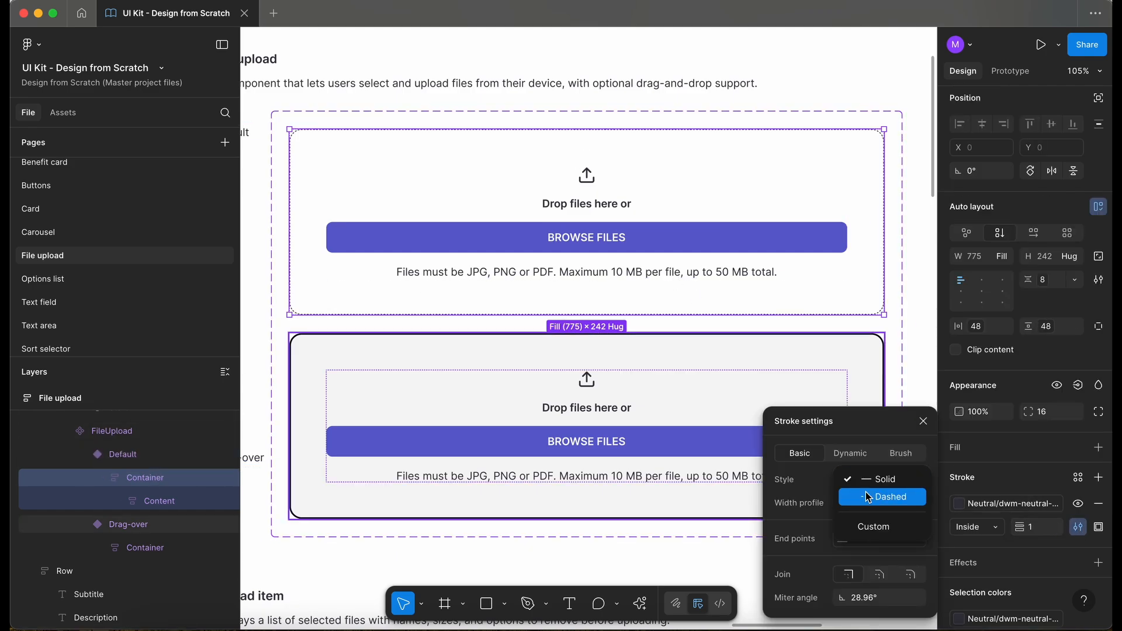
click(867, 496)
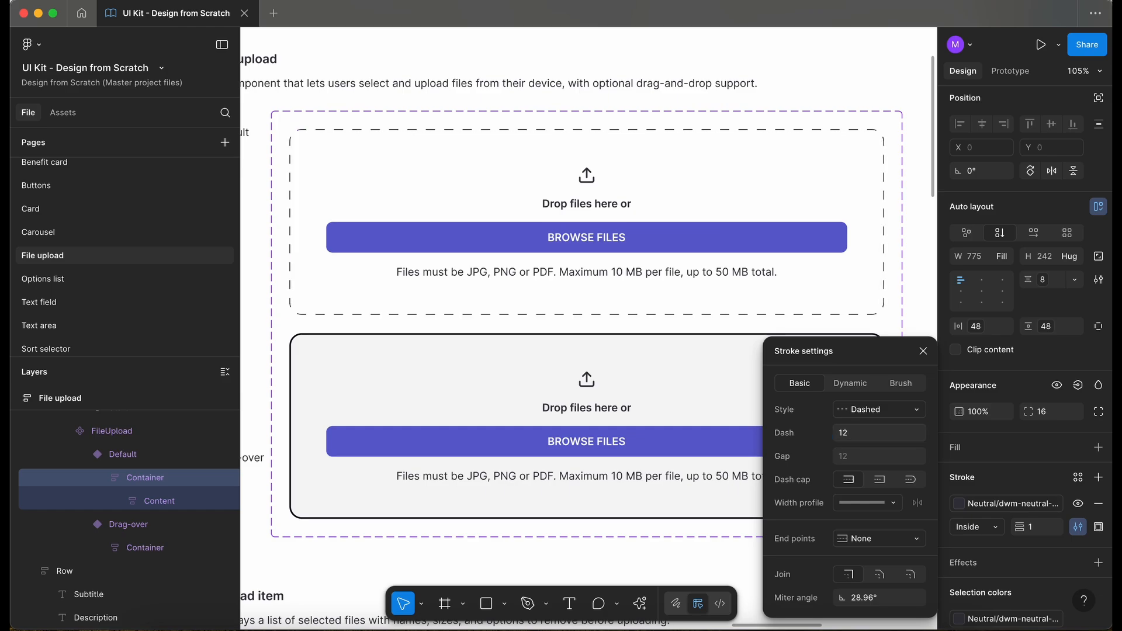
click(368, 350)
scroll(370, 351, down, 1)
scroll(368, 350, up, 1)
scroll(368, 351, left, 1)
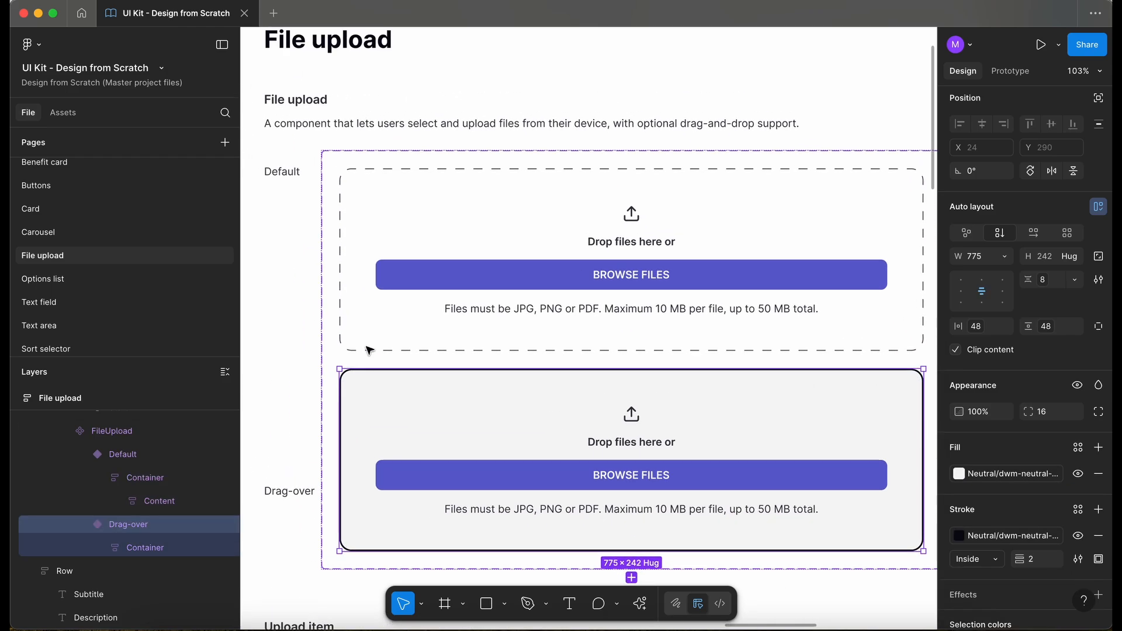
- Duplicate the restructured Default variant directly below itself inside the FileUpload component set
click(366, 311)
click(140, 501)
scroll(108, 444, up, 1)
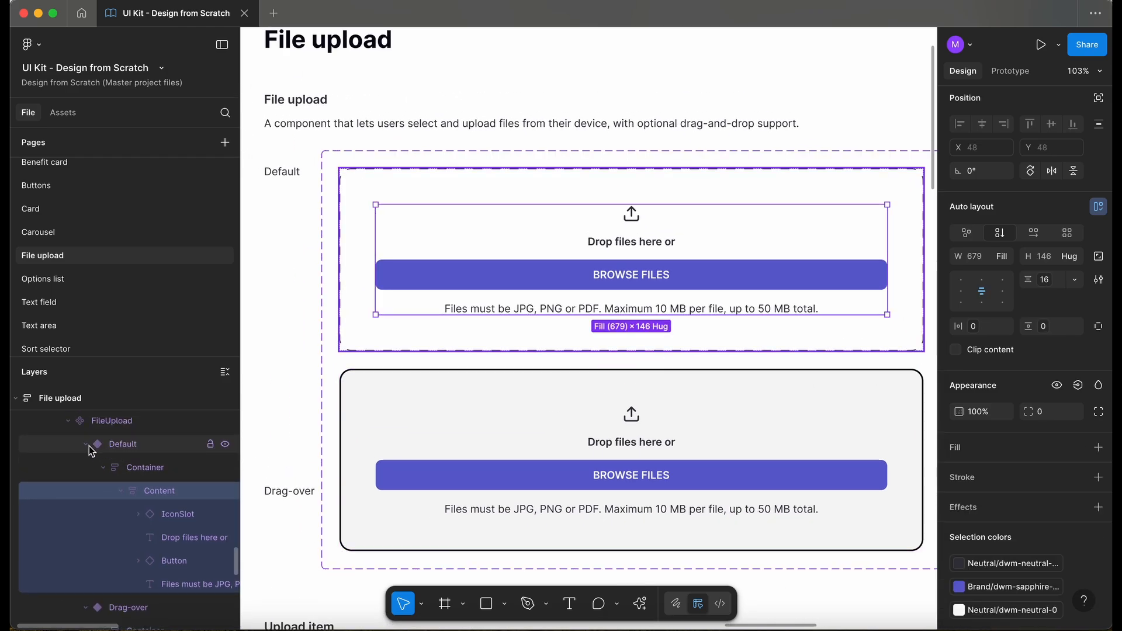
click(87, 444)
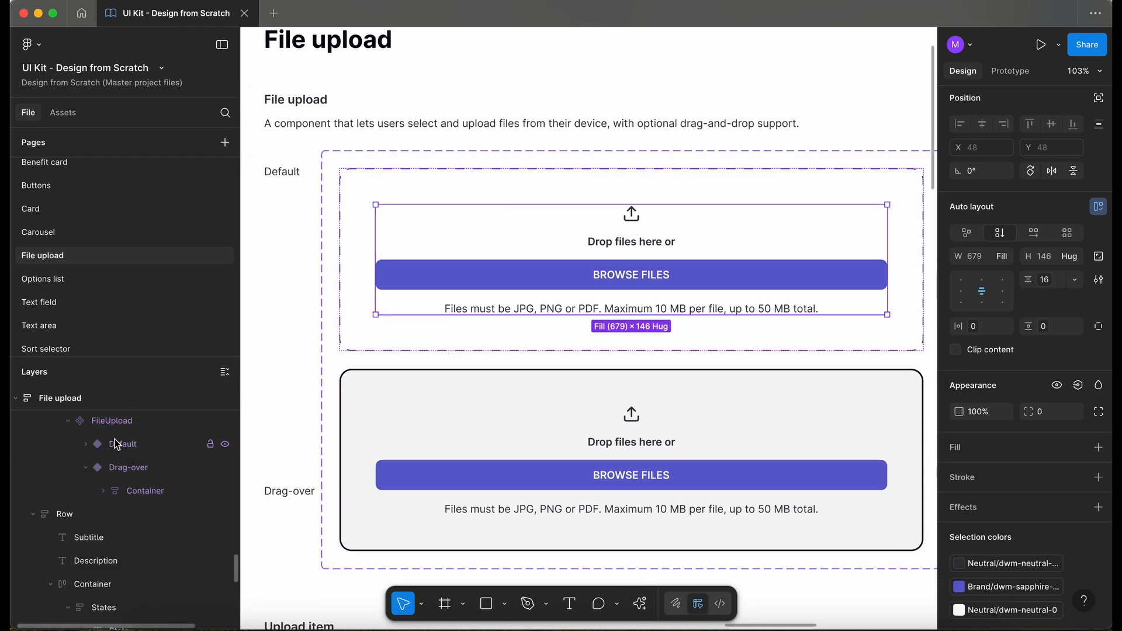
click(686, 433)
click(699, 313)
click(632, 378)
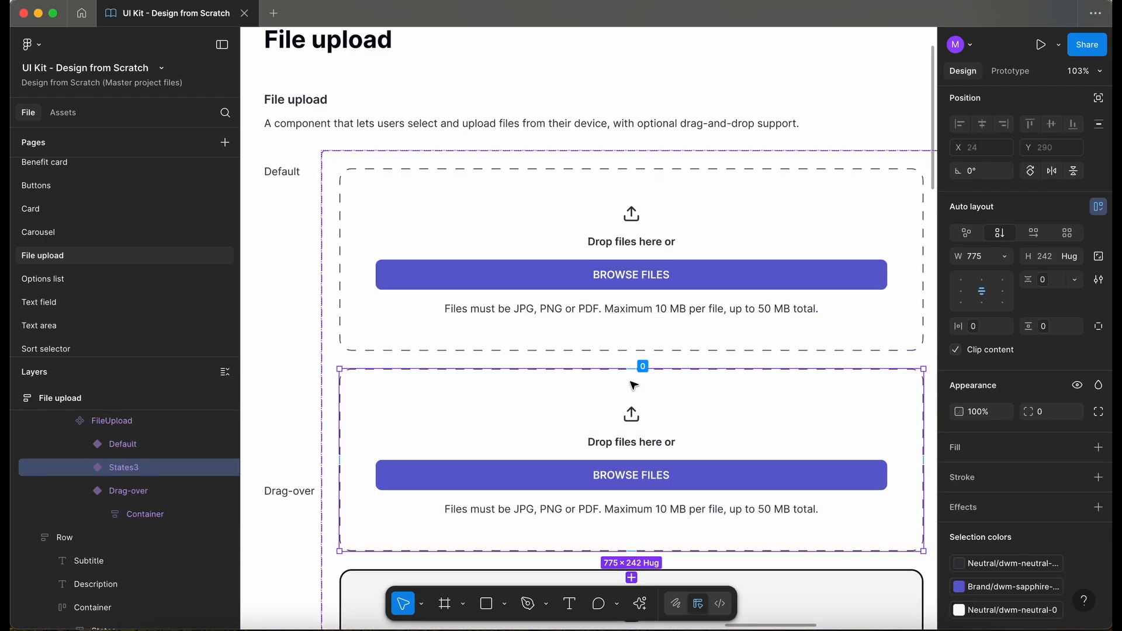
- Set the duplicated variant's States value to Drag-over and check the stroke colour of the old Drag-over variant
scroll(639, 401, down, 2)
scroll(639, 400, right, 1)
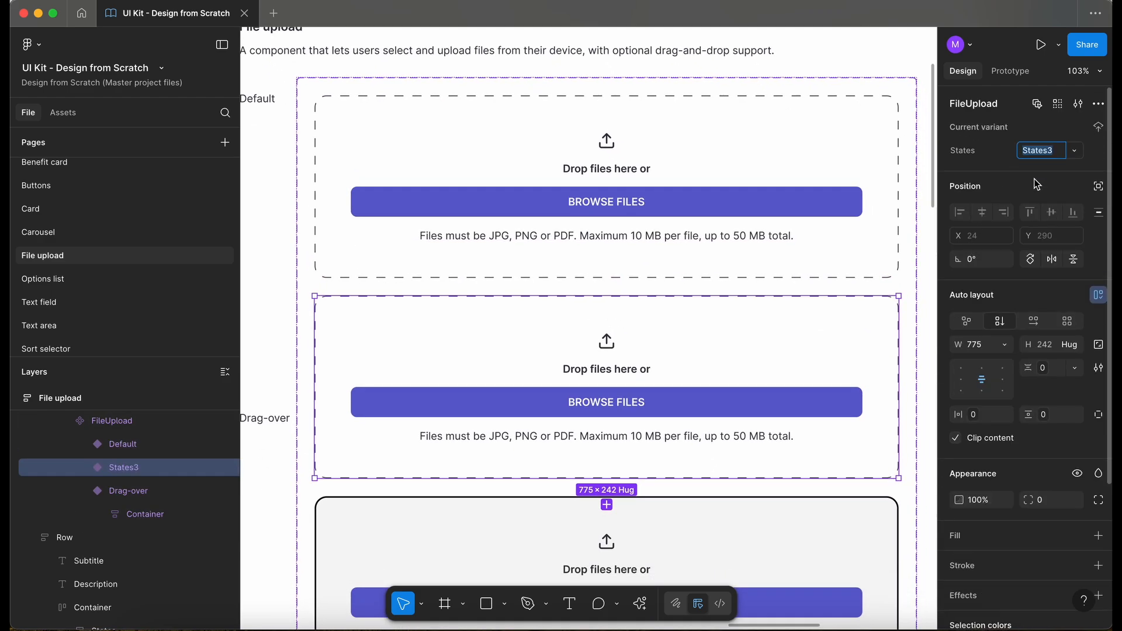
text(over)
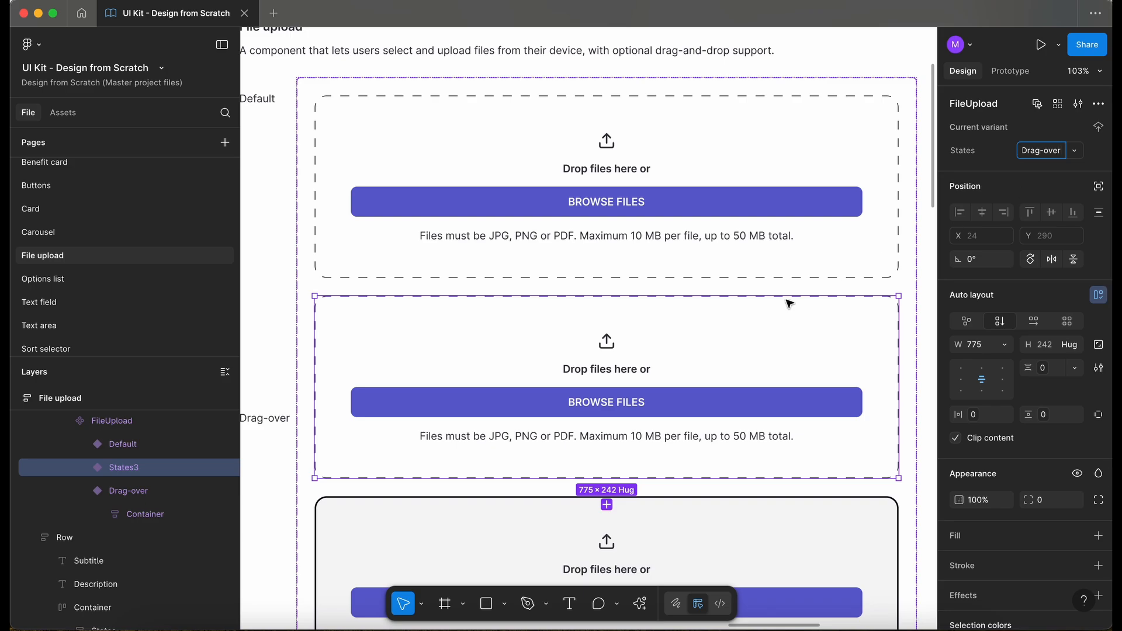
scroll(835, 282, down, 2)
scroll(835, 282, right, 1)
click(766, 521)
scroll(1010, 558, down, 3)
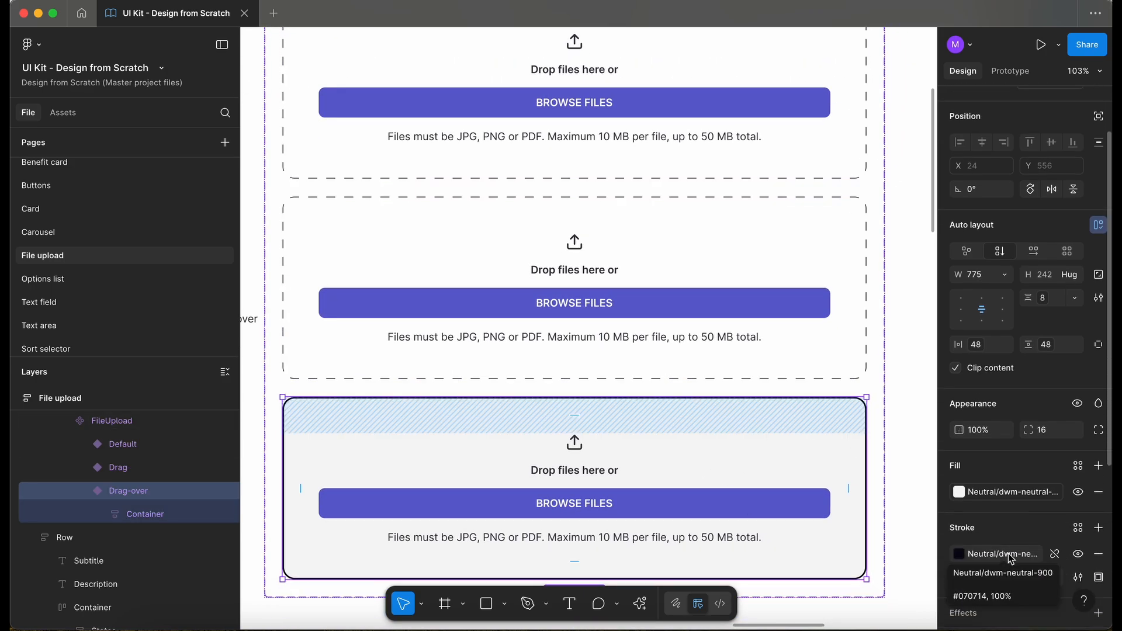
click(685, 207)
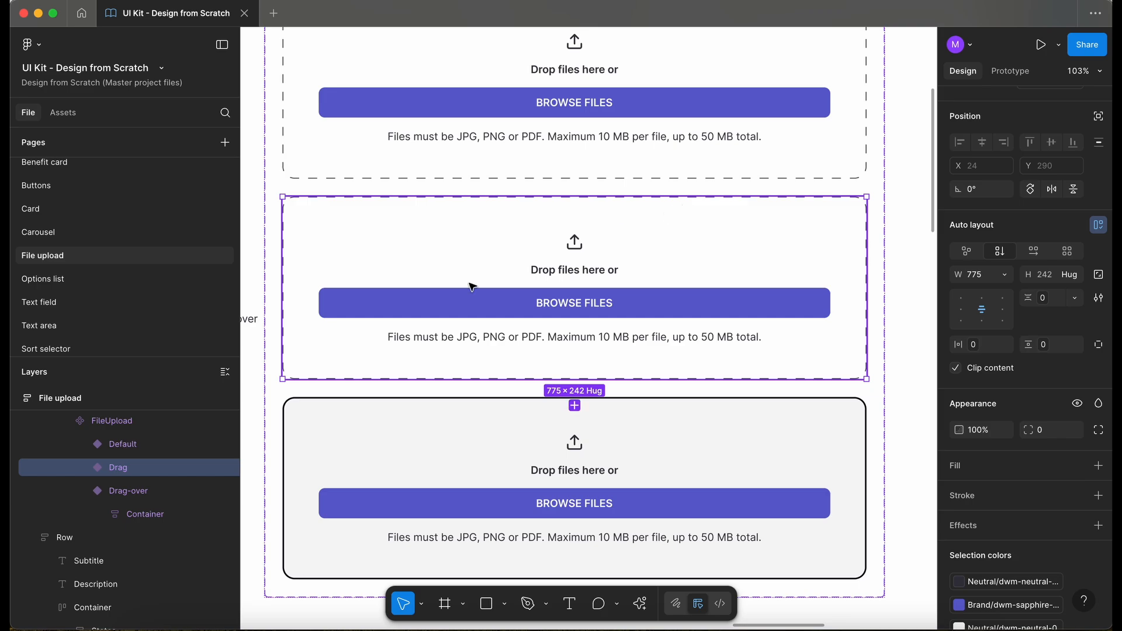
scroll(1057, 158, up, 2)
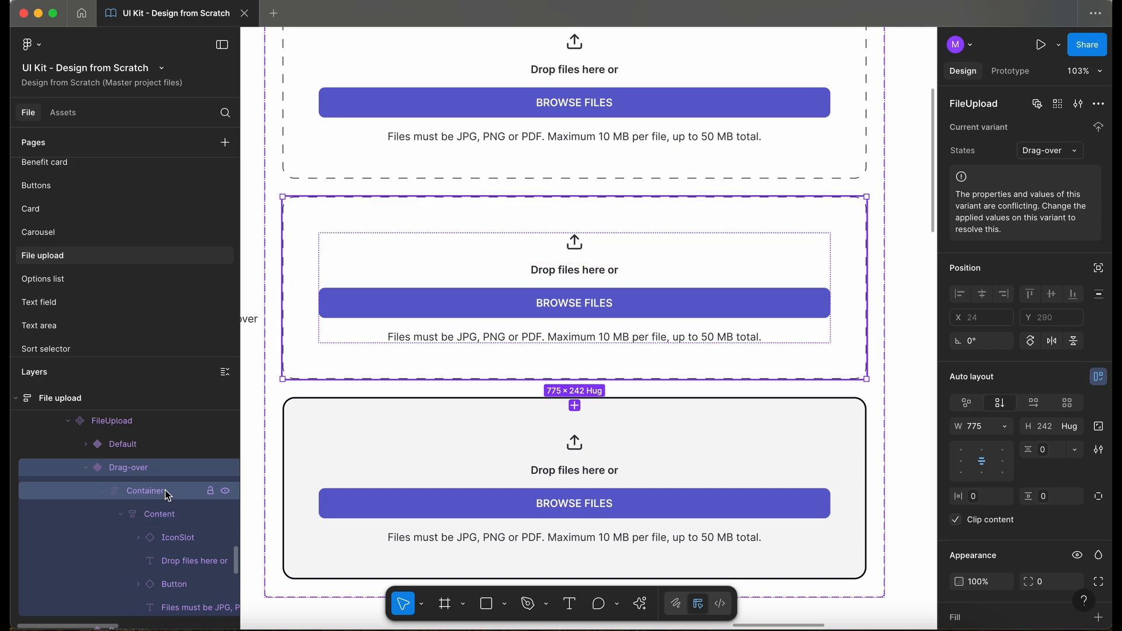
- Restyle the stroke of the new Drag-over variant's Container as Solid, dwm-neutral-900, with a weight of 2
click(164, 490)
click(1021, 547)
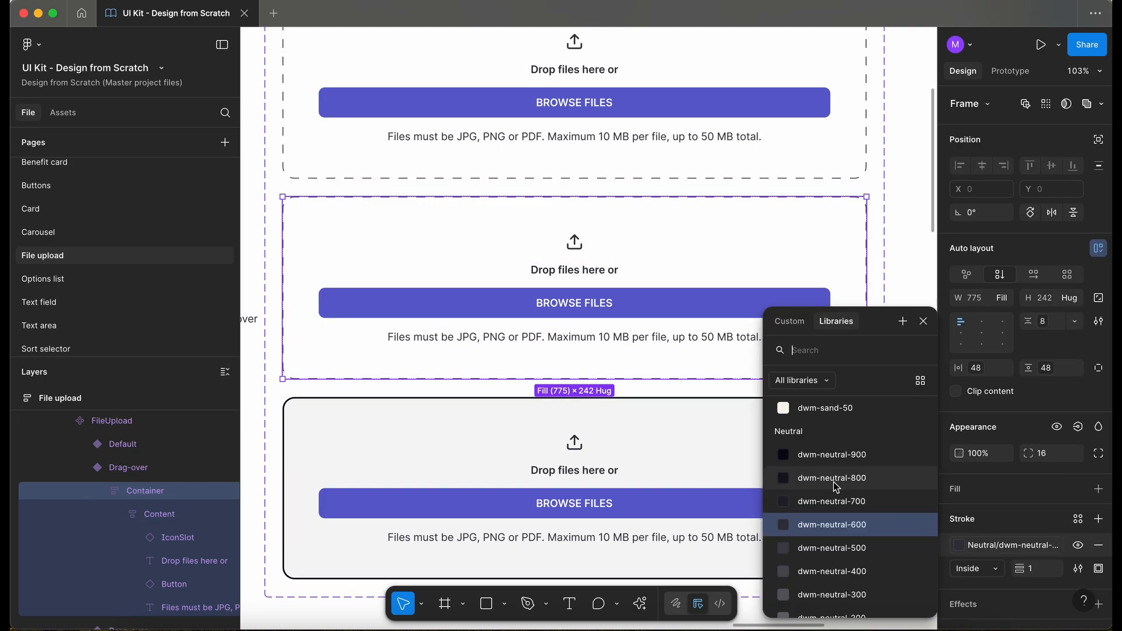
click(834, 454)
text(2)
key(Return)
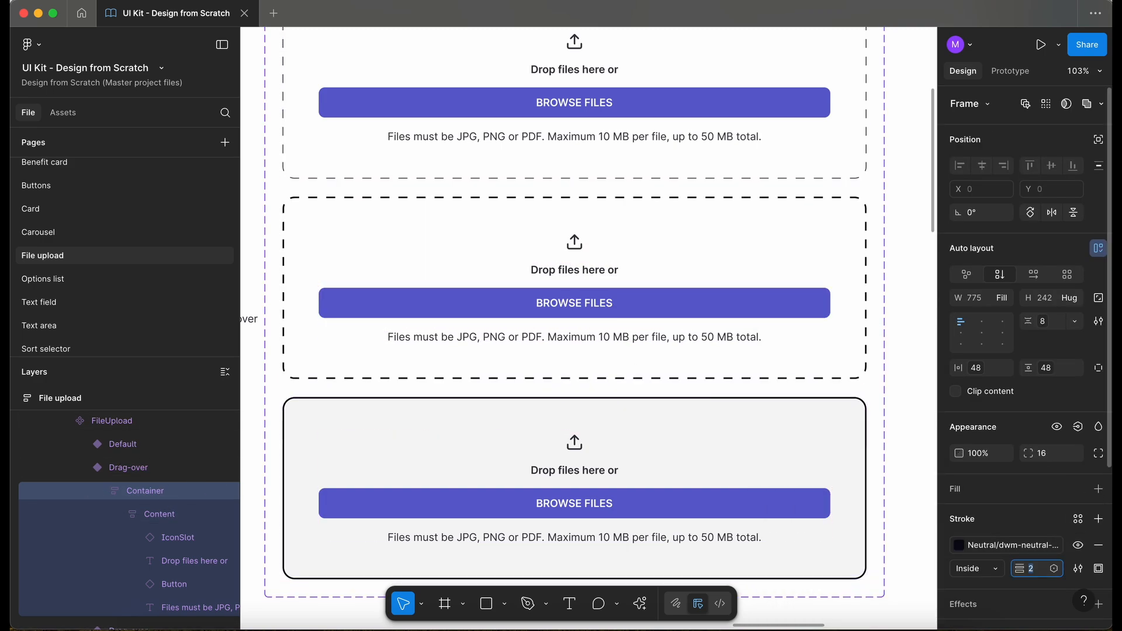
click(1078, 569)
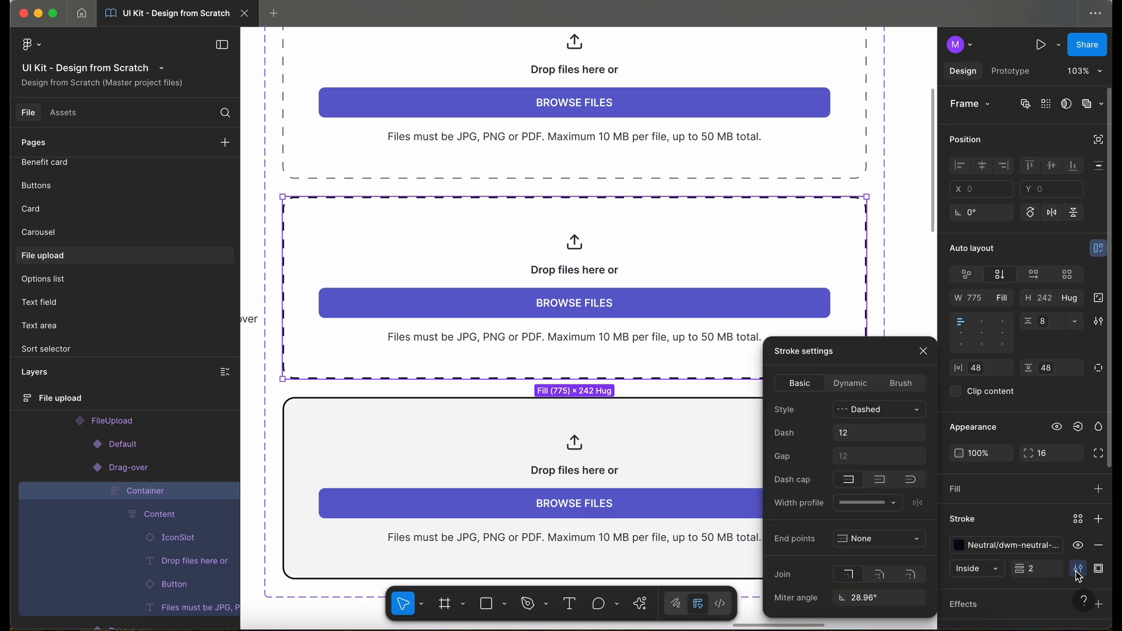
click(848, 410)
click(877, 390)
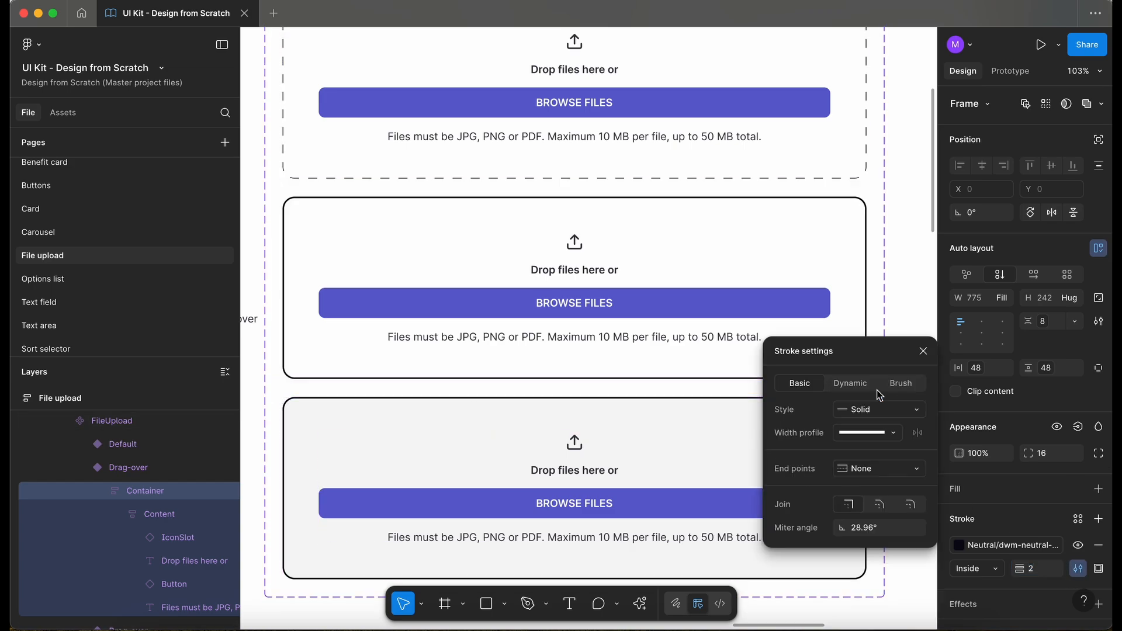
- Copy the old Drag-over variant's neutral fill onto the new Drag-over variant and delete the old one
click(558, 465)
scroll(983, 475, down, 5)
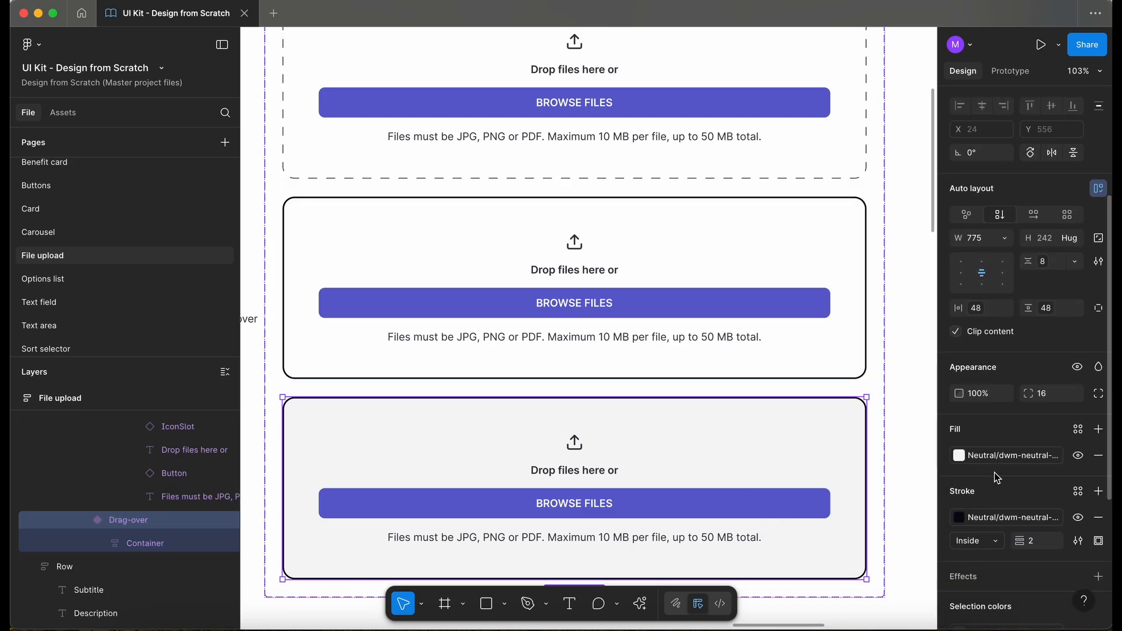
click(1003, 462)
click(650, 230)
key(super+alt+v)
click(745, 472)
key(Delete)
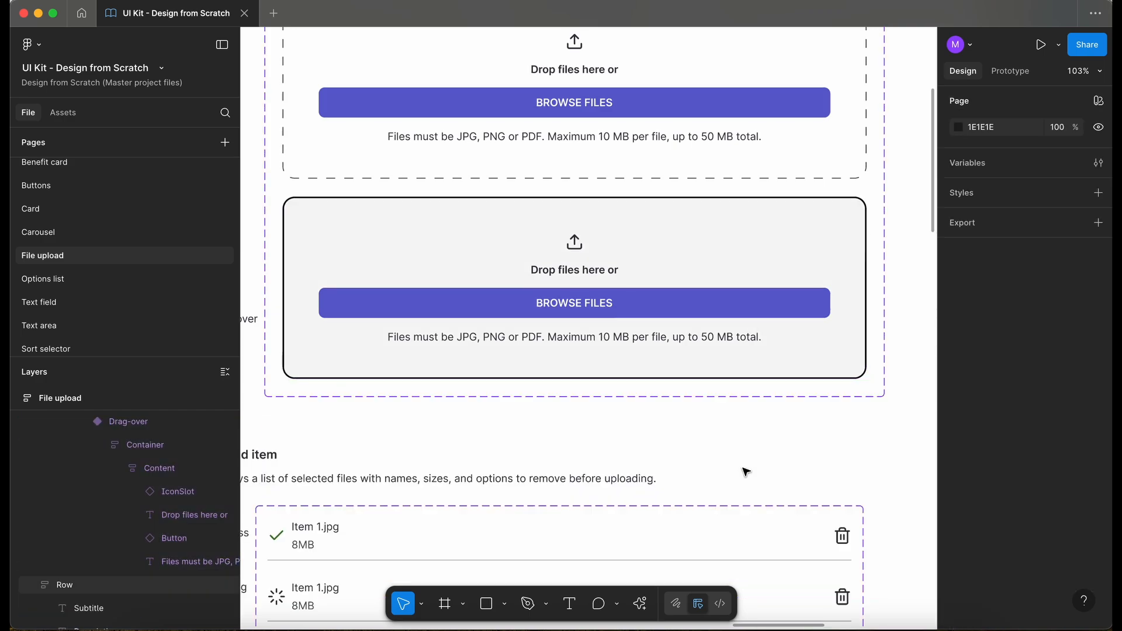
- Check the States options of the FileUpload instance in the Testing frame
scroll(450, 251, down, 5)
scroll(377, 292, left, 4)
click(377, 292)
scroll(377, 292, left, 3)
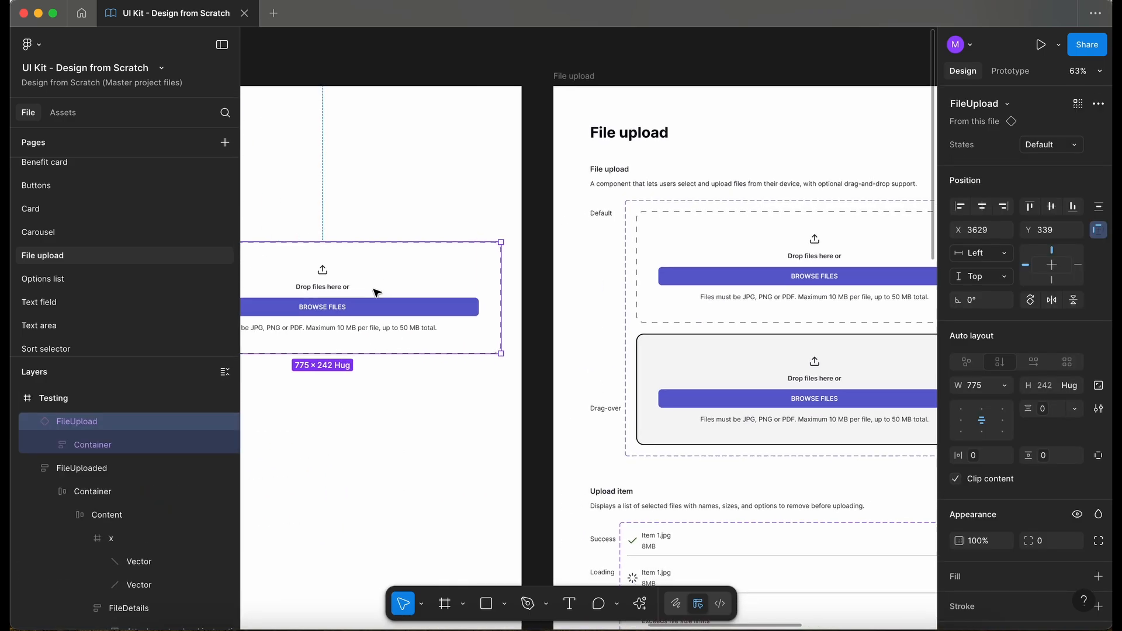
click(1056, 149)
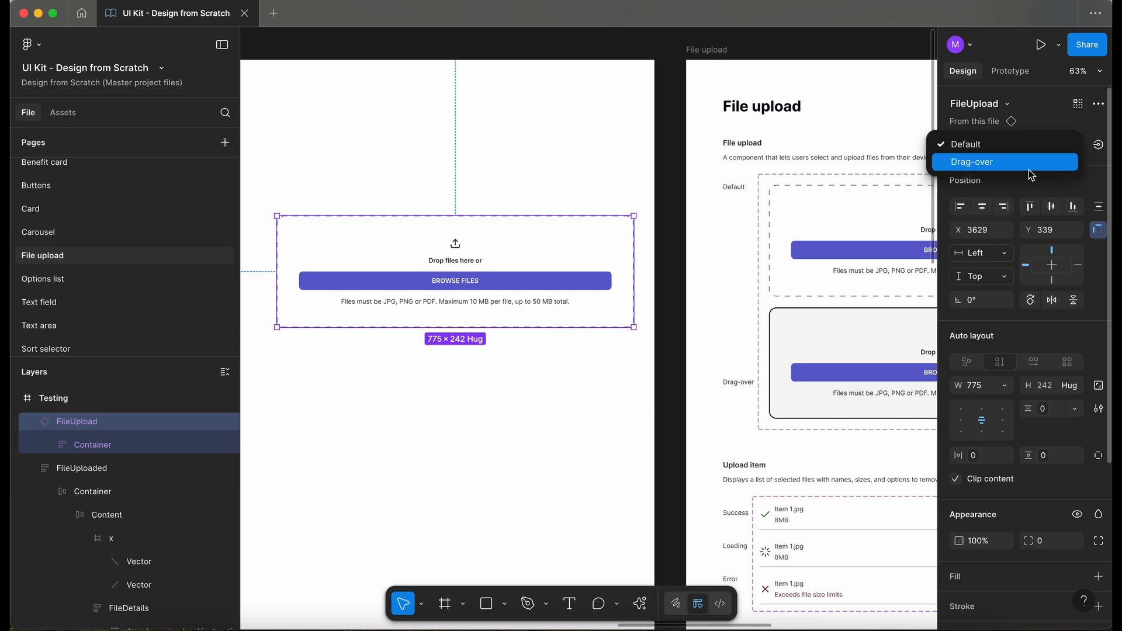
key(Escape)
- Reword Upload item's description to "Displays each uploaded item with its name, size, status such as loading, error or success, and an option to remove it before uploading."
click(504, 429)
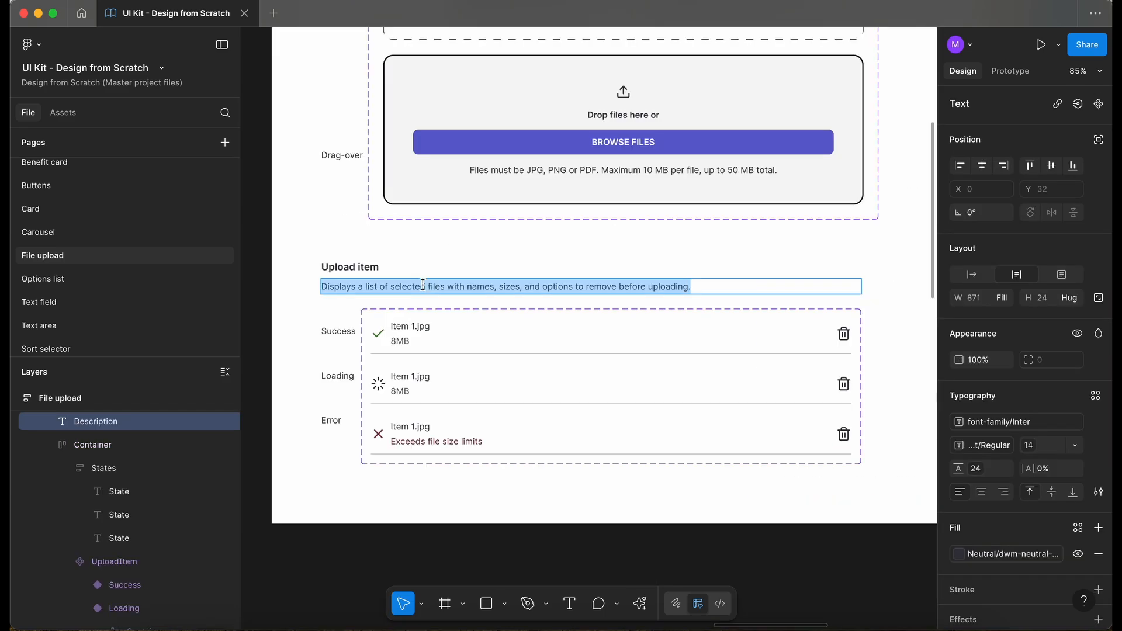
text(Displays each uploaded item with its name, size, status such as loading, error or success, and an option to remove it before uploading.)
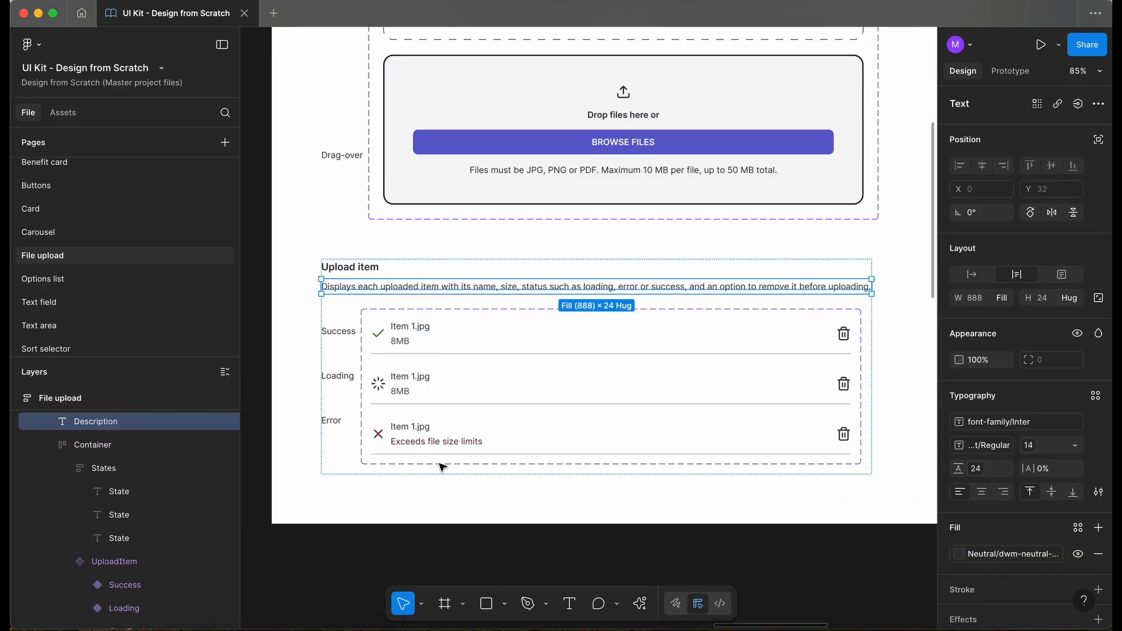
click(456, 363)
click(456, 362)
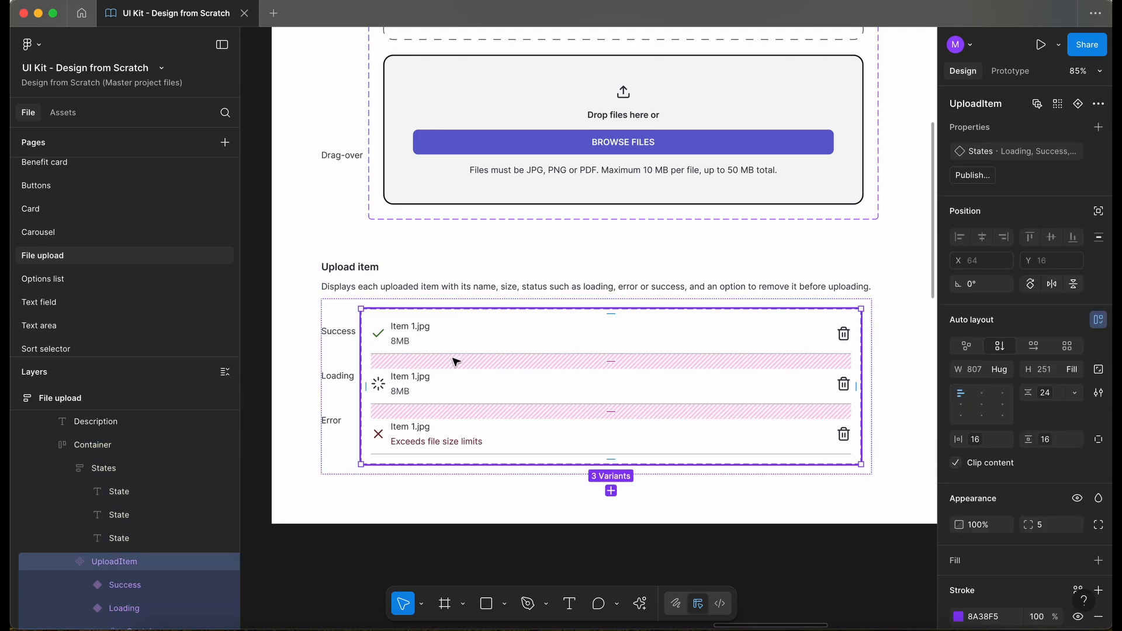
click(377, 288)
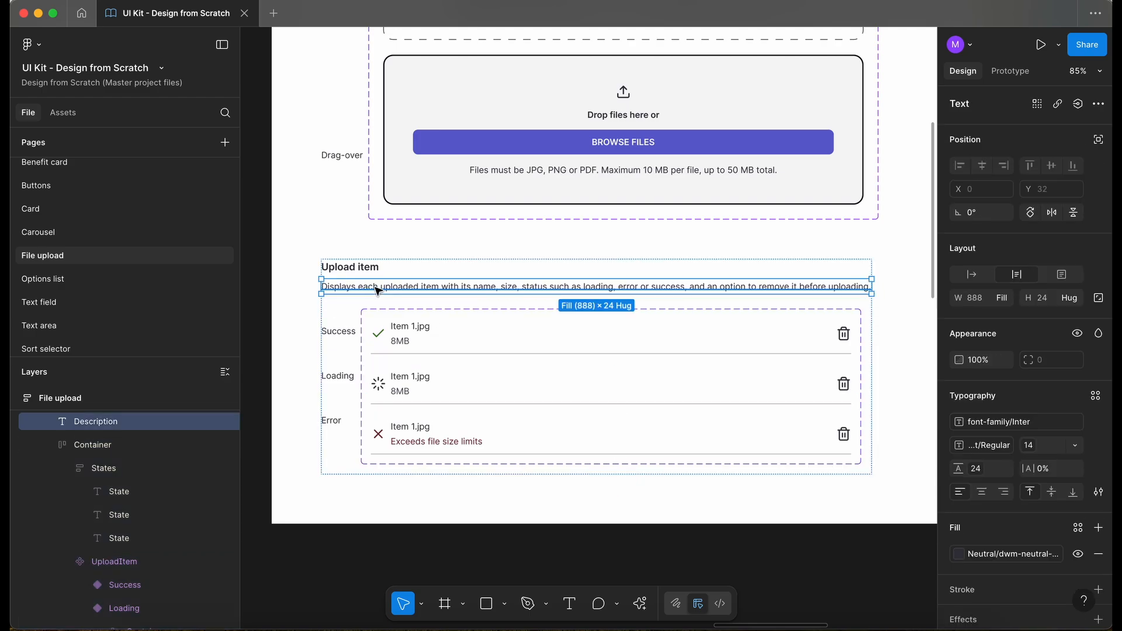
click(563, 547)
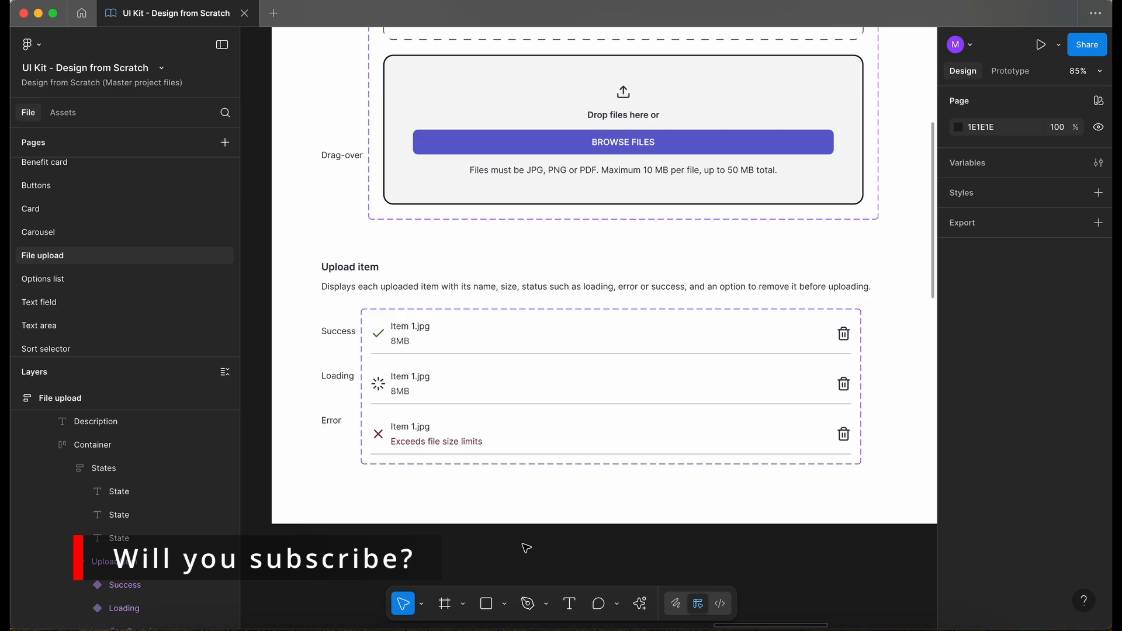
- Copy the Success variant of the UploadItem component set
click(440, 344)
double_click(440, 343)
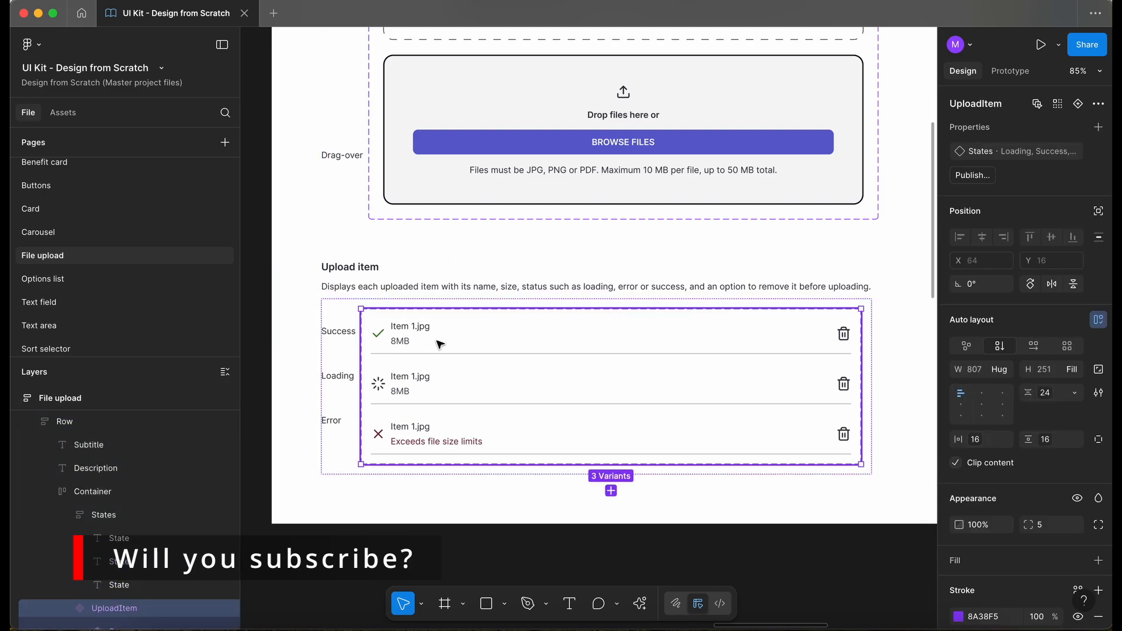
double_click(440, 344)
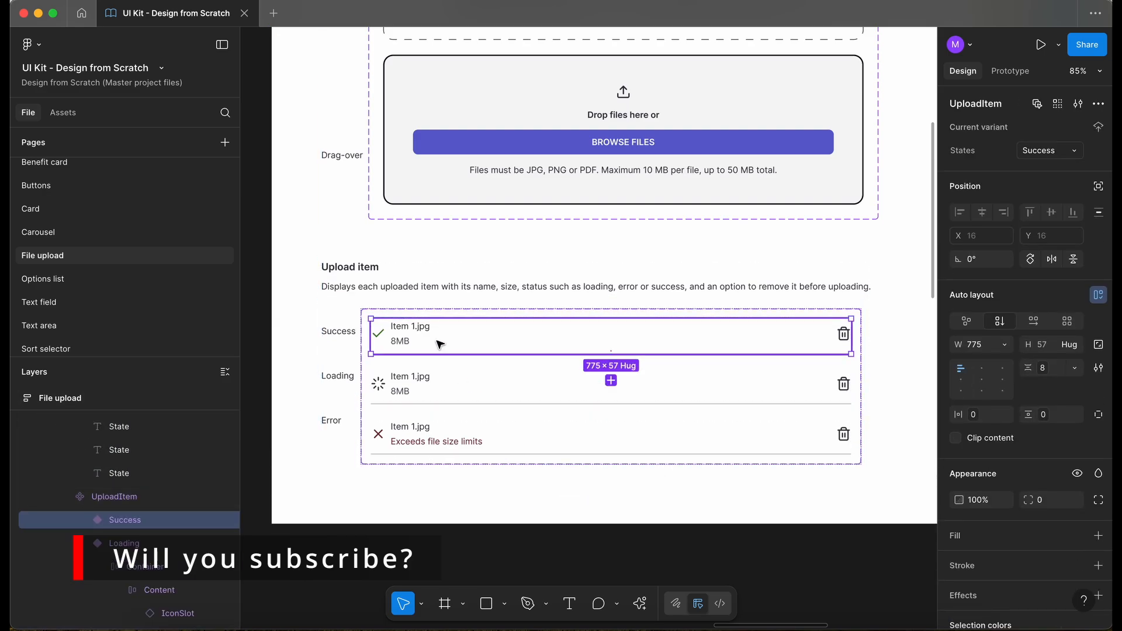
- Draw a frame about 167 × 40 beneath the Container in FileUpload's Default variant and paste the copied UploadItem into it
scroll(439, 344, up, 4)
click(498, 216)
double_click(498, 216)
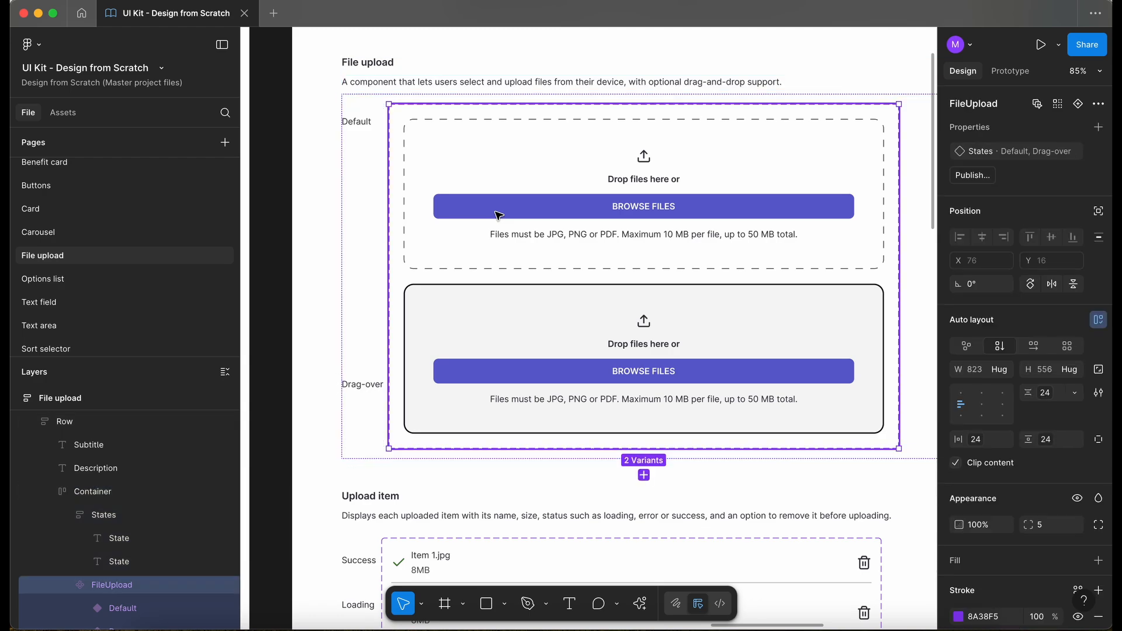
double_click(498, 215)
scroll(163, 537, down, 3)
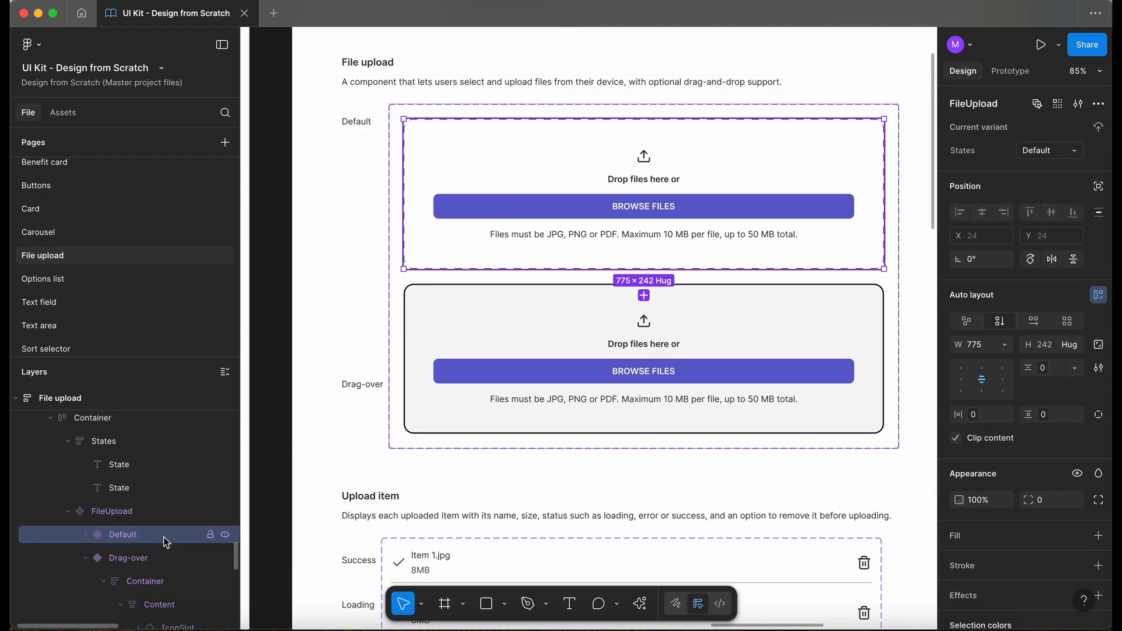
click(88, 535)
click(103, 559)
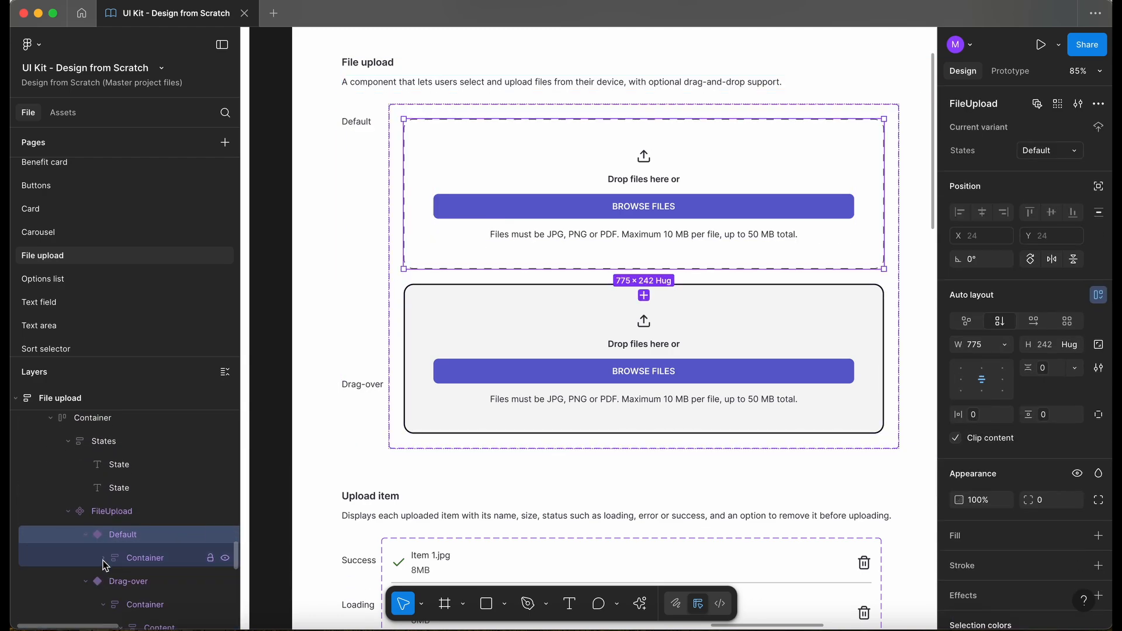
click(160, 544)
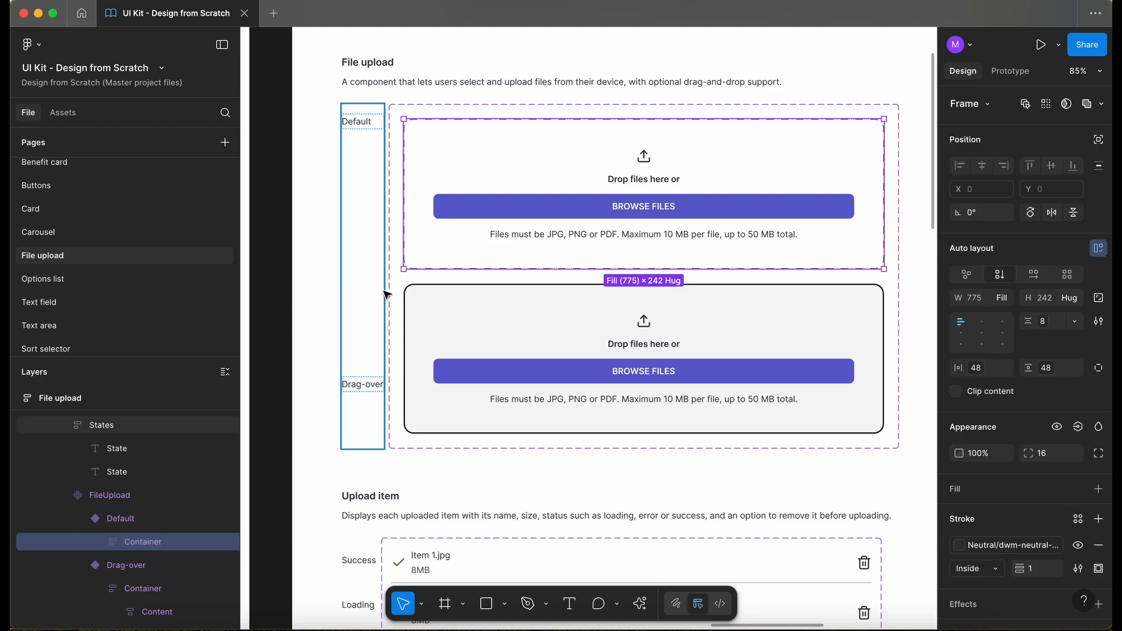
key(f)
drag(416, 263, 521, 289)
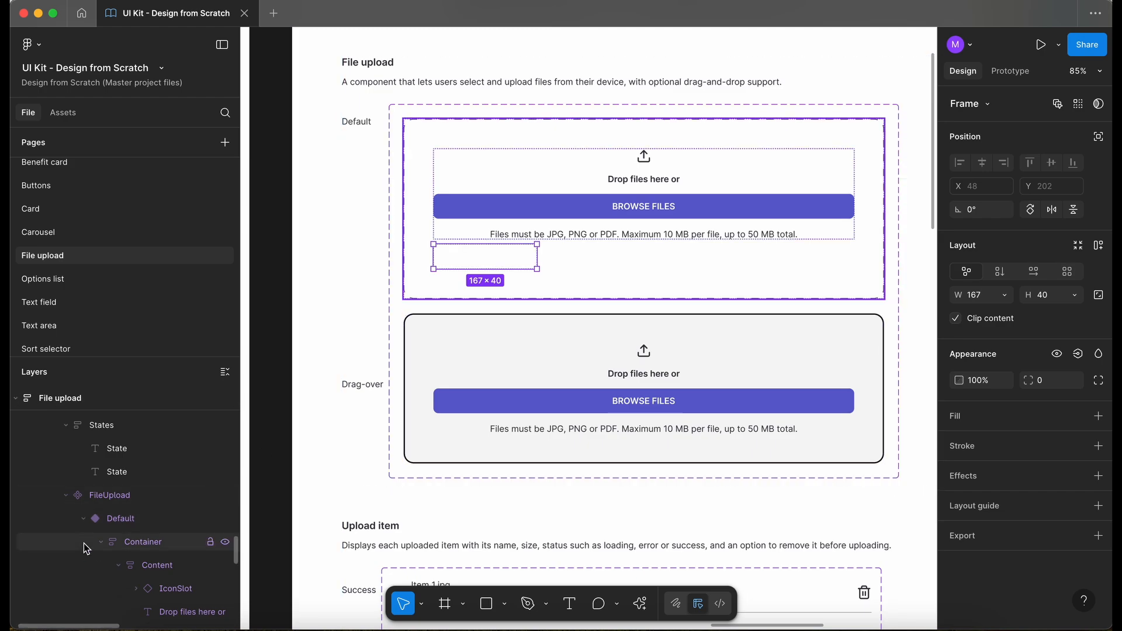
scroll(100, 539, down, 1)
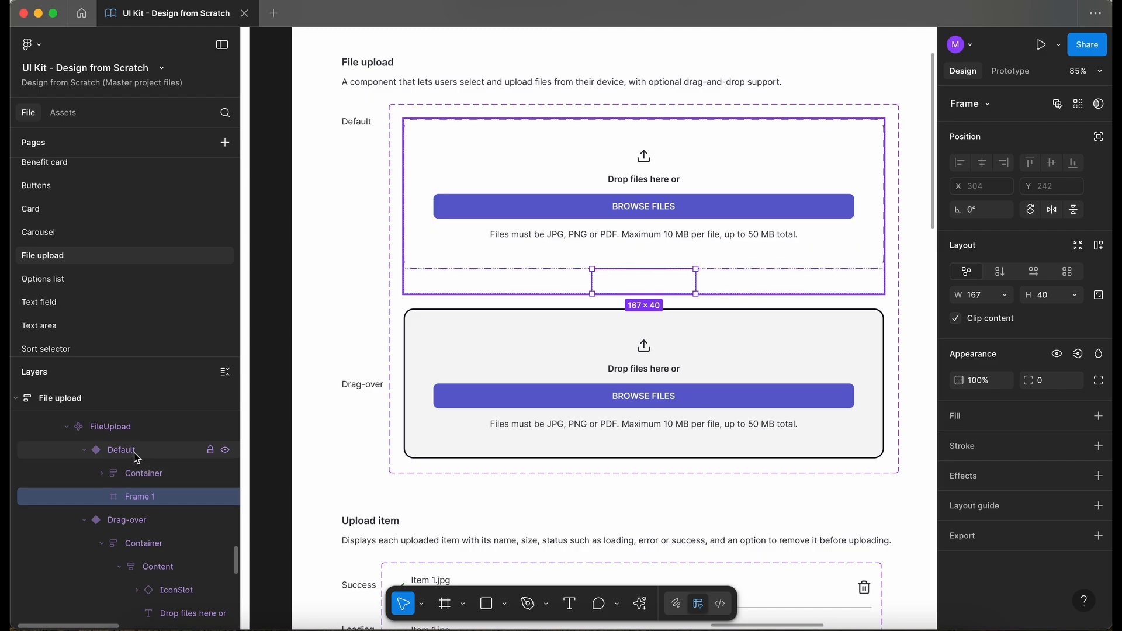
key(ctrl+v)
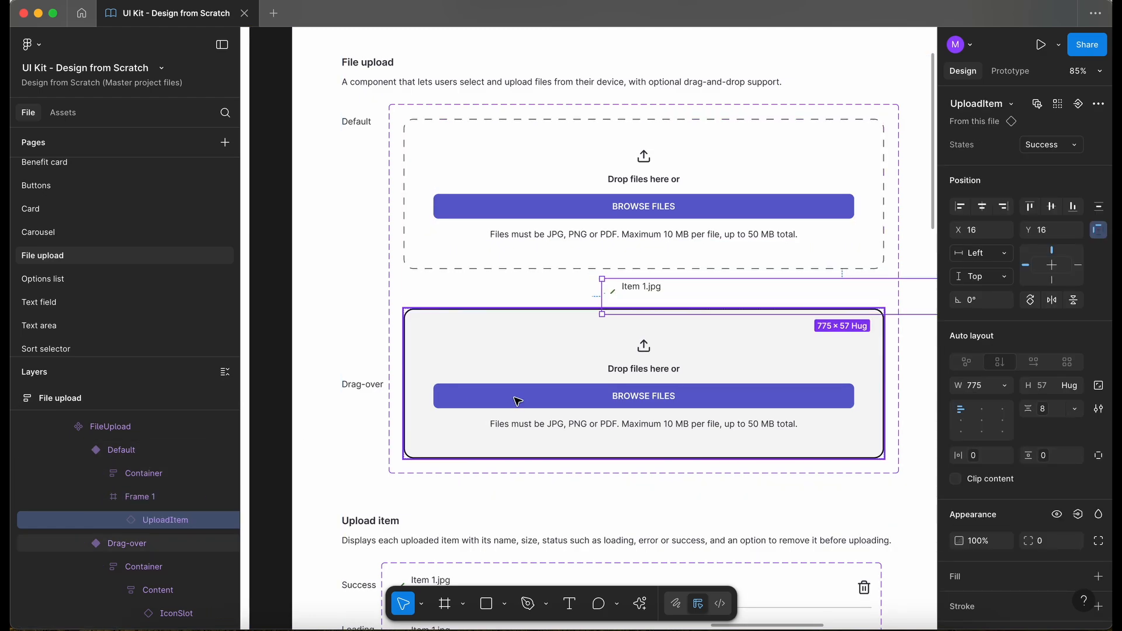
- Make the new frame around the UploadItem fill its parent's width and apply auto layout to it
click(153, 503)
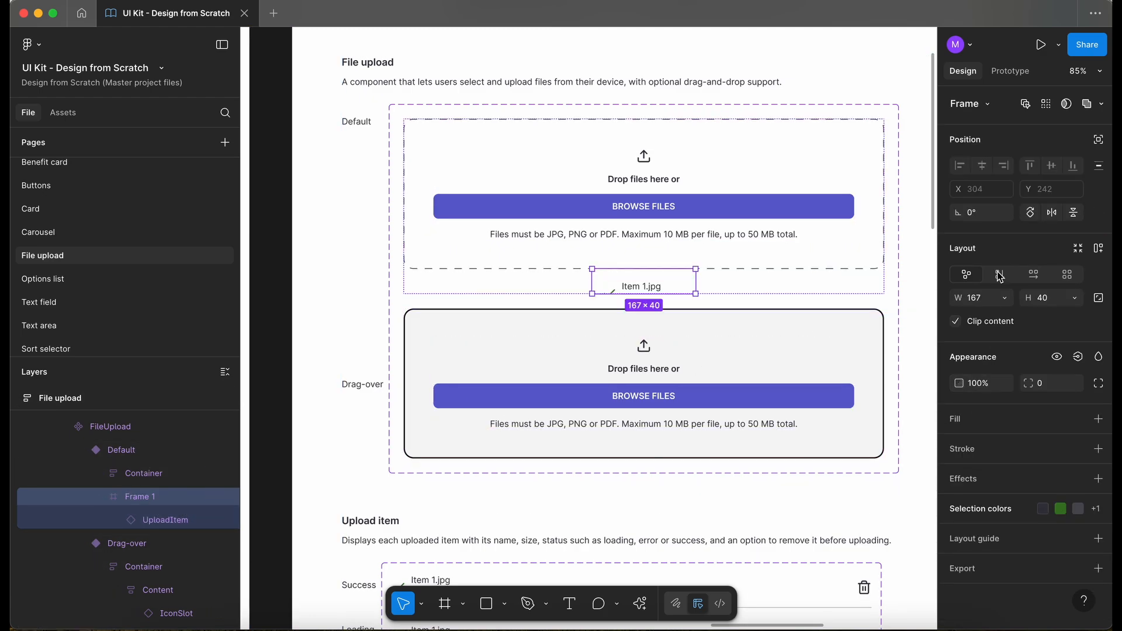
click(1008, 297)
click(1018, 316)
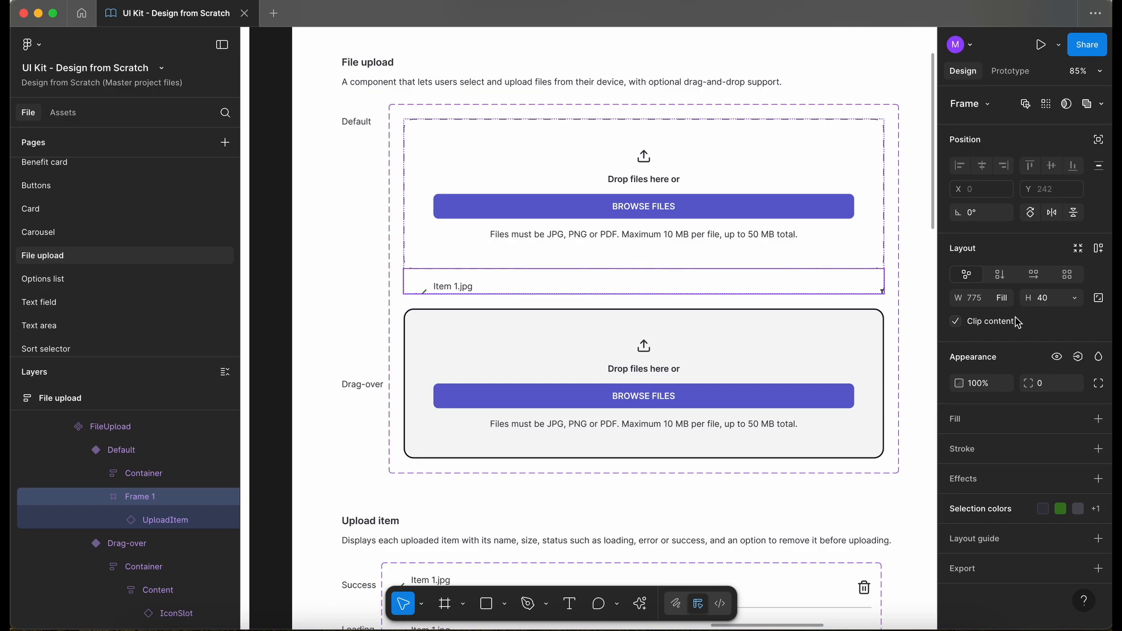
click(1076, 298)
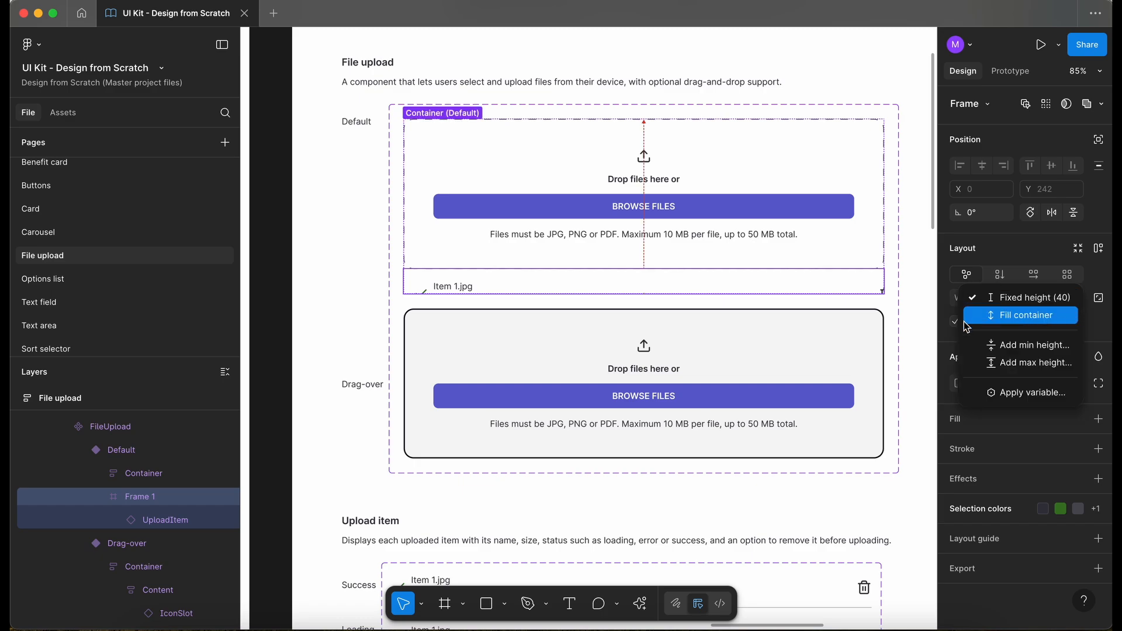
click(830, 371)
key(shift+a)
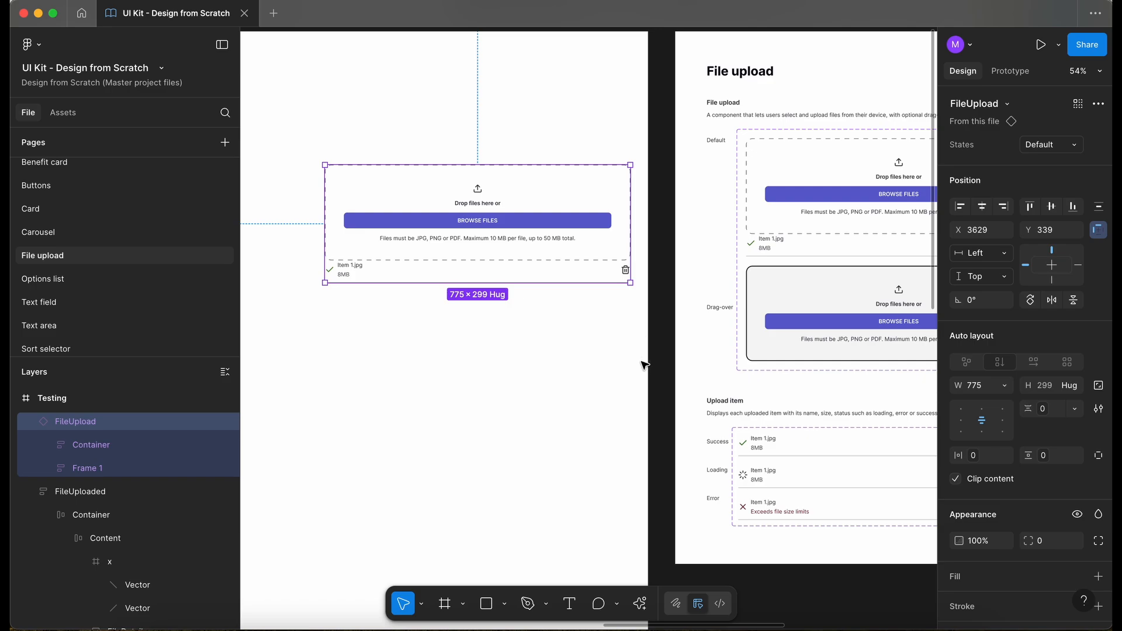
click(643, 365)
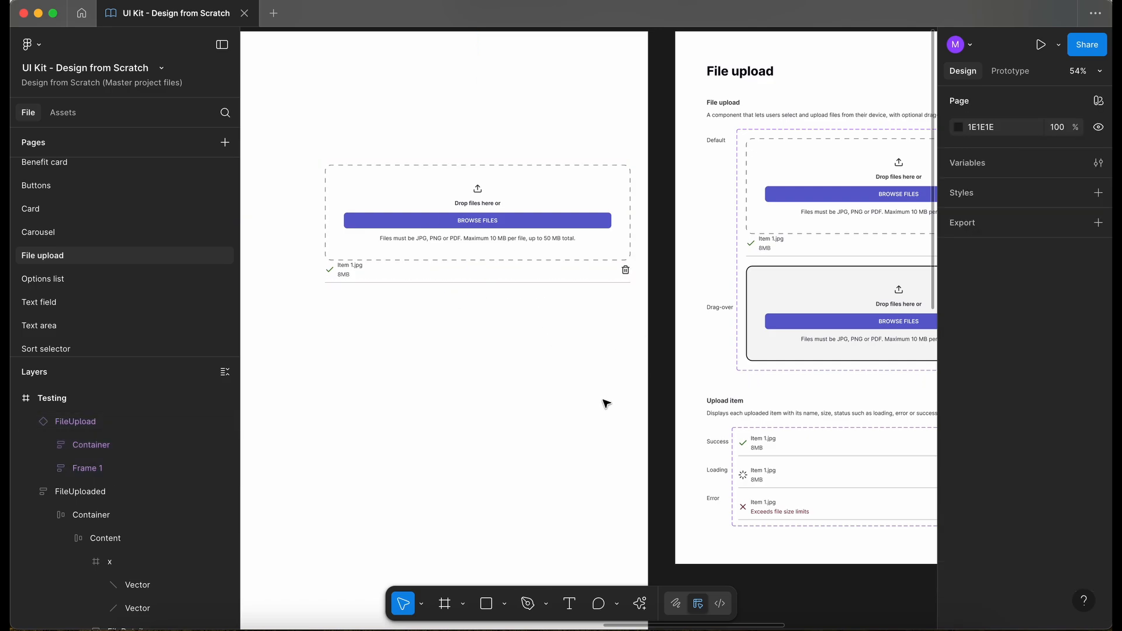
- Rename the frame in the Default variant as Files and duplicate its UploadItem three times
scroll(607, 402, right, 5)
click(618, 290)
double_click(619, 290)
double_click(619, 291)
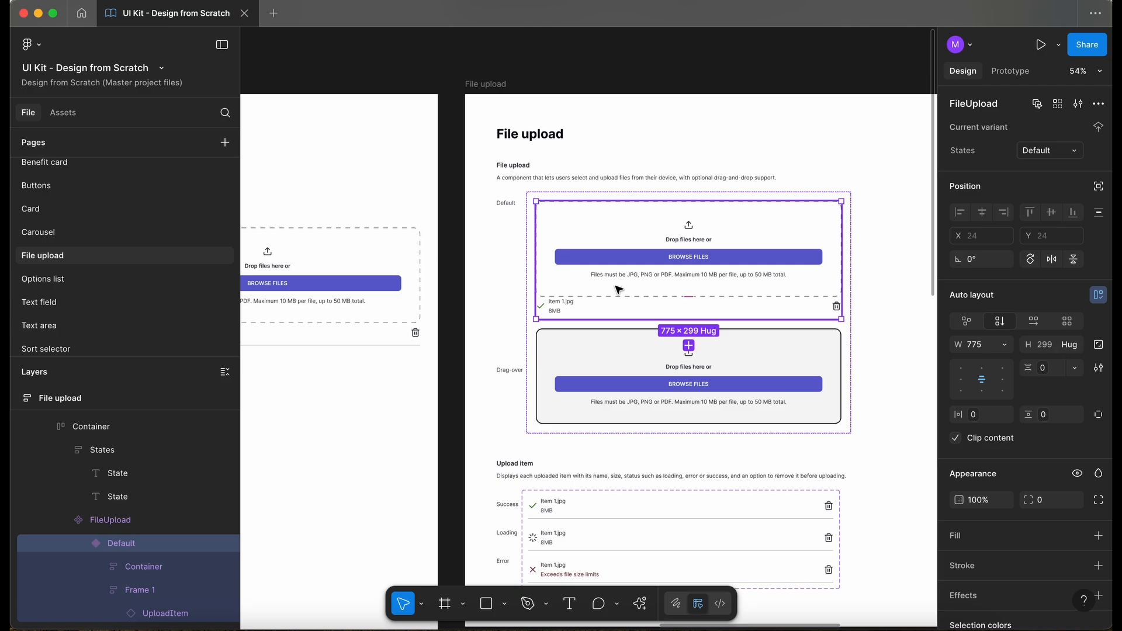
click(163, 596)
key(super+d)
key(super+d)
key(super+d)
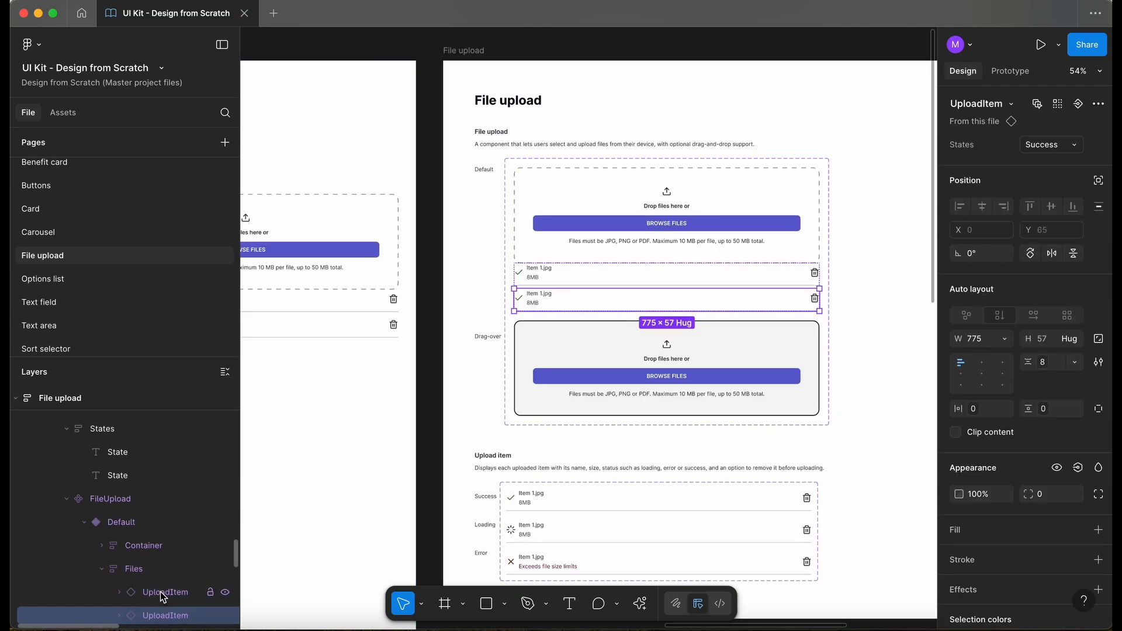
- Apply the 8px spacing variable to the gap between items in the Files frame
scroll(482, 452, up, 2)
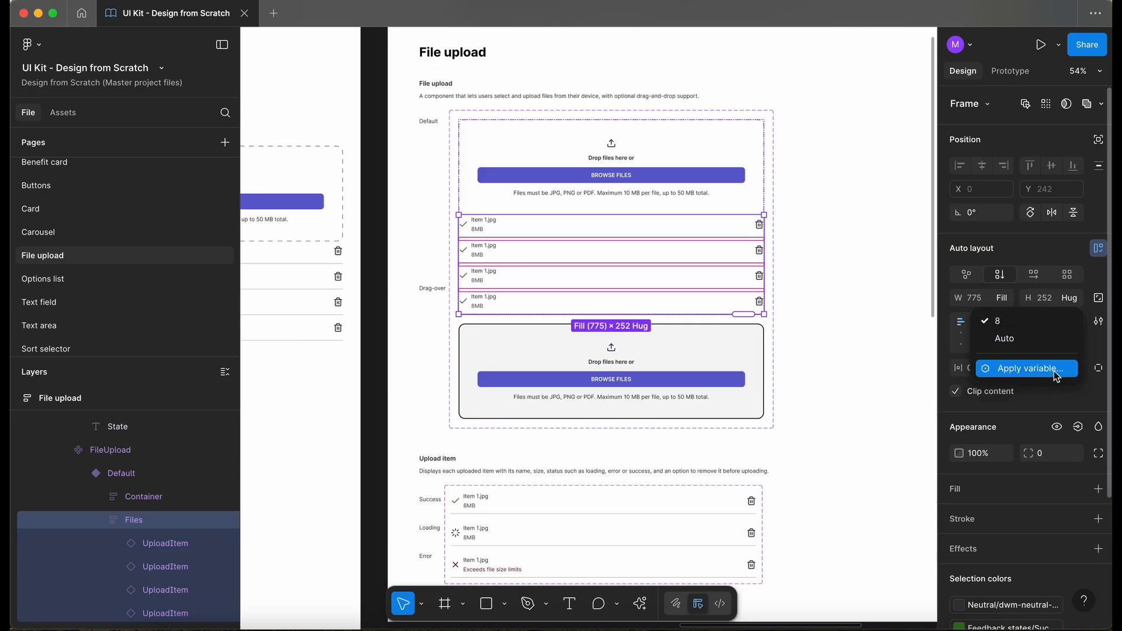
click(1054, 370)
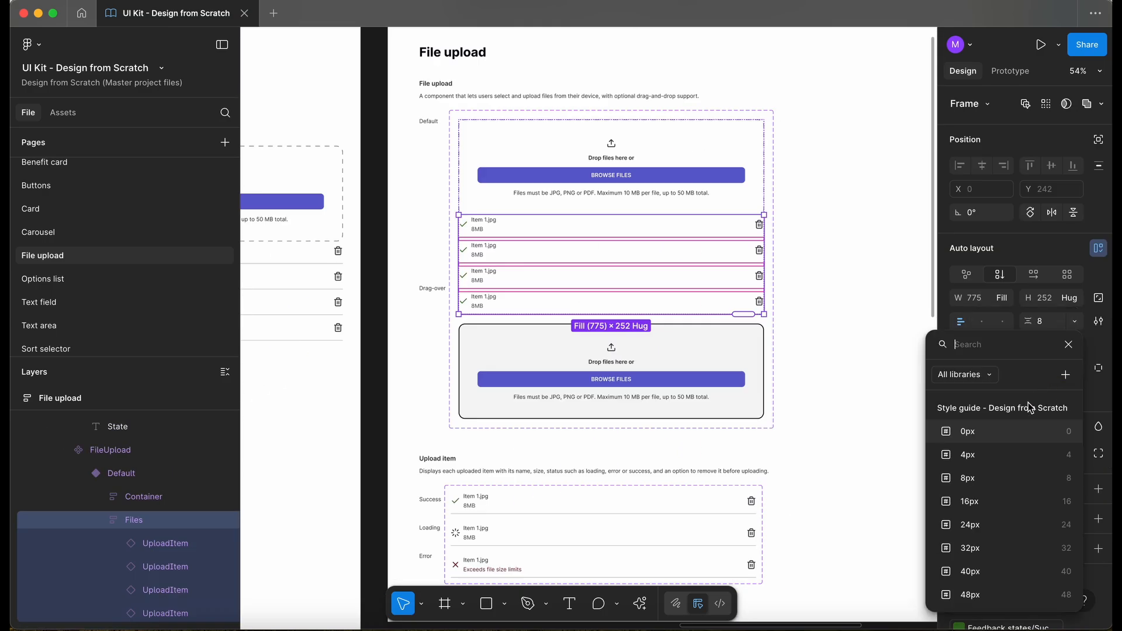
click(981, 478)
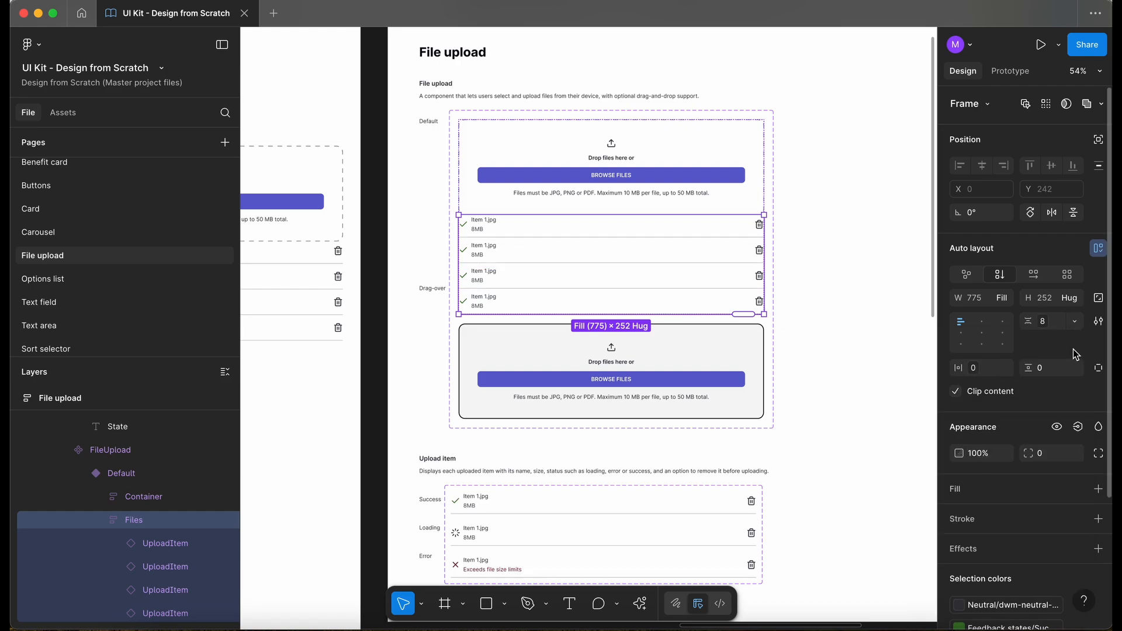
- Try the 8px and 16px variables for the Files frame's vertical padding and settle on 24px
click(1074, 371)
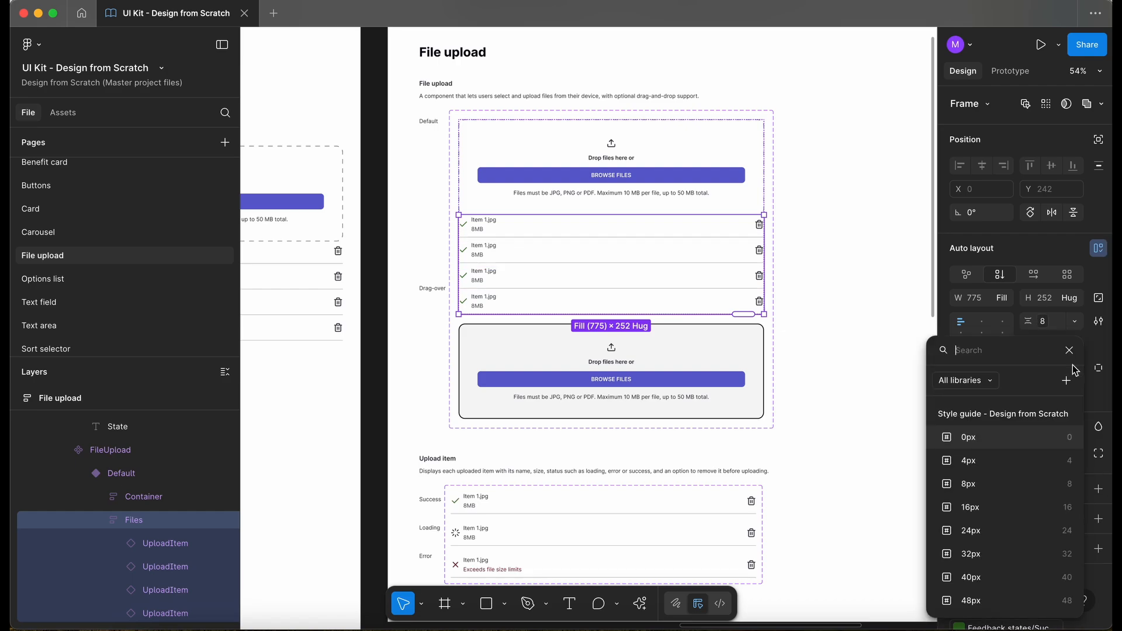
click(971, 490)
scroll(546, 333, left, 5)
scroll(546, 333, up, 3)
click(1049, 376)
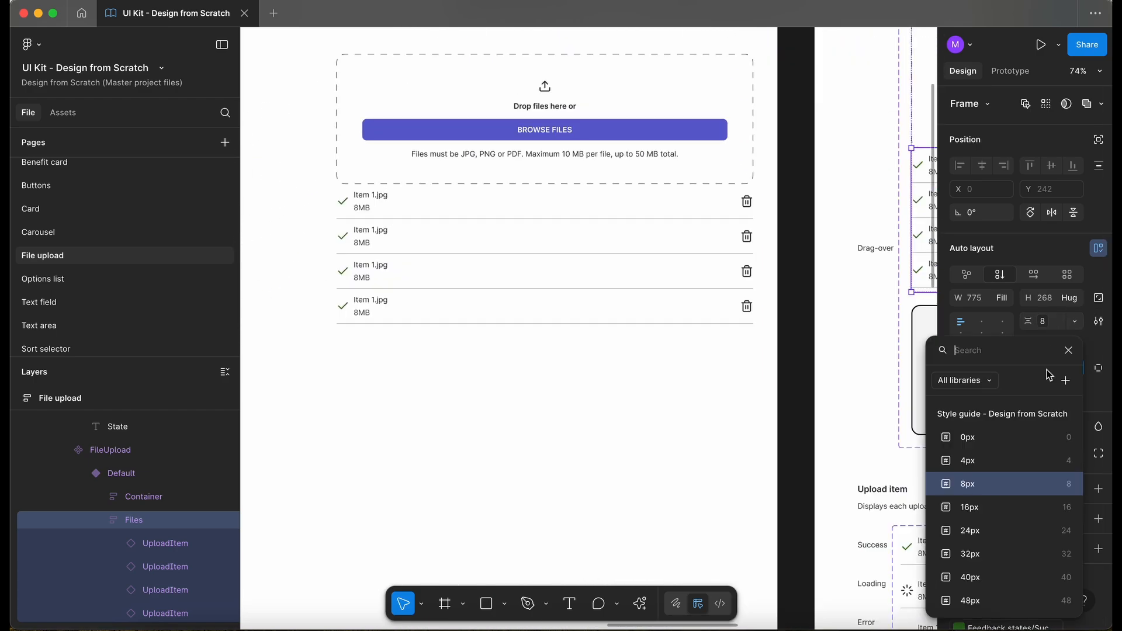
click(979, 504)
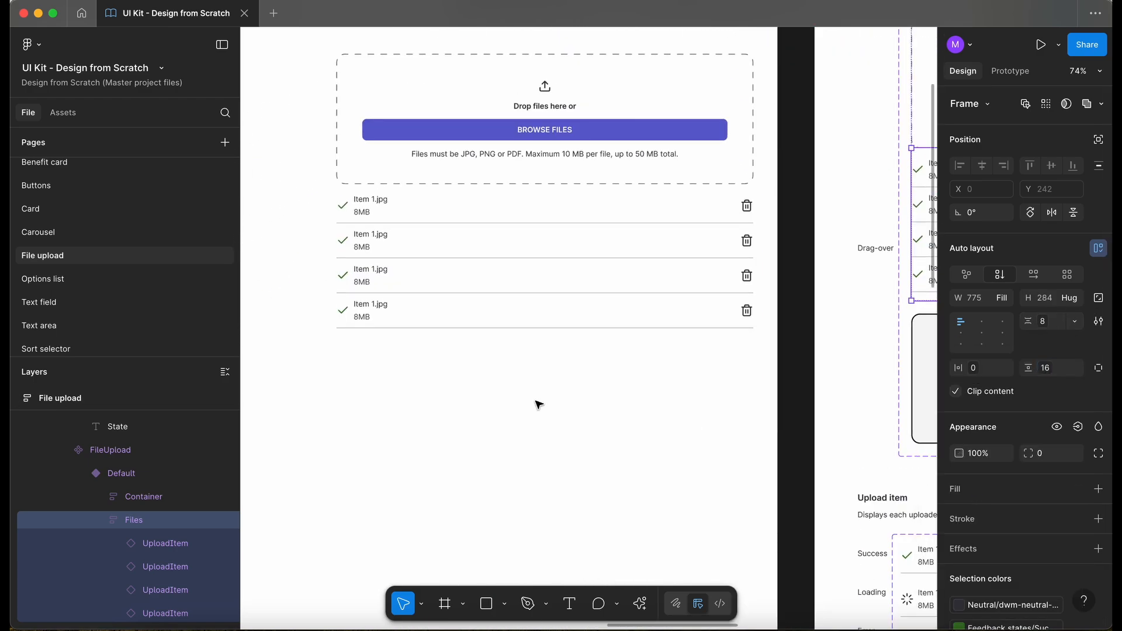
scroll(538, 404, up, 3)
click(1046, 376)
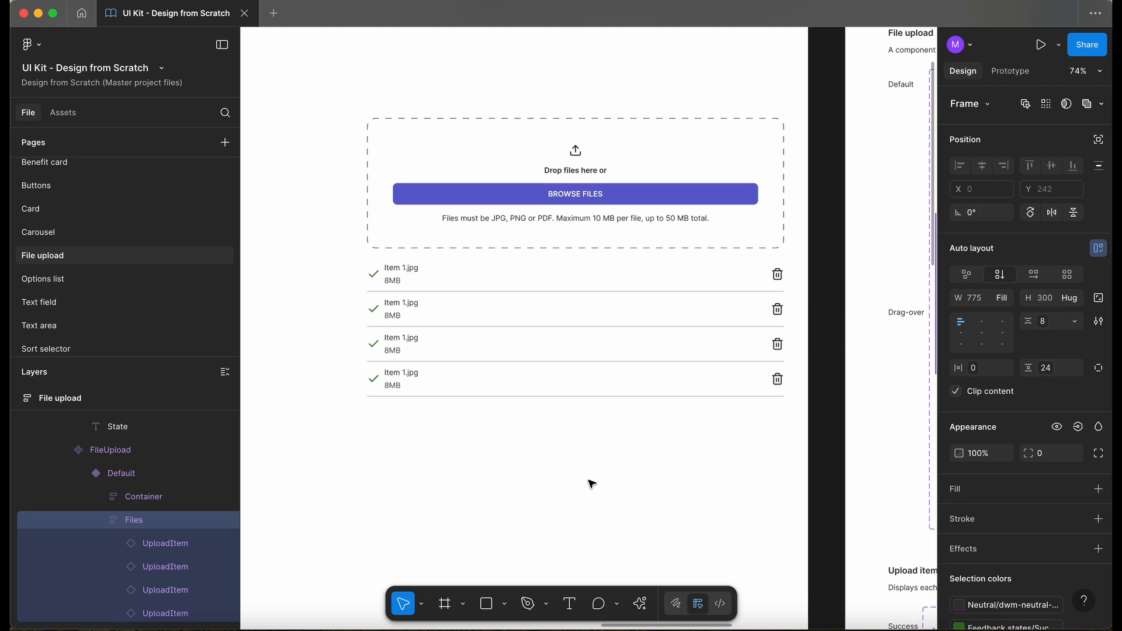
scroll(591, 484, up, 3)
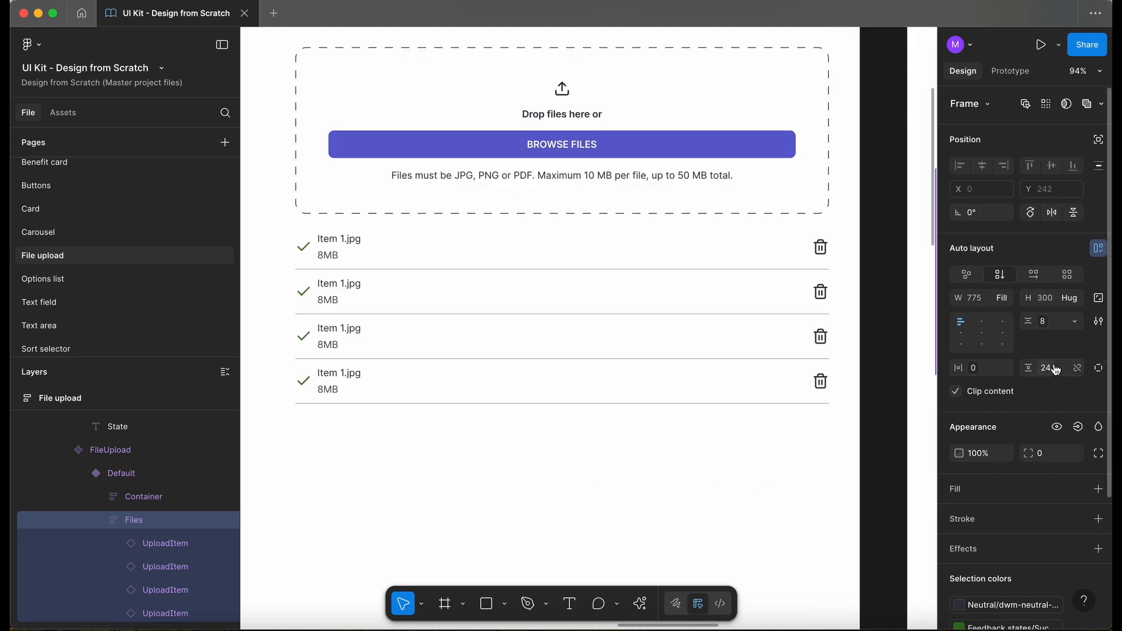
- Switch the Files frame to individual padding and set its bottom padding to 0
click(1098, 368)
click(1076, 389)
key(Escape)
click(551, 481)
- Inspect the updated FileUpload instance in the Testing frame and compare it with the component set
click(593, 286)
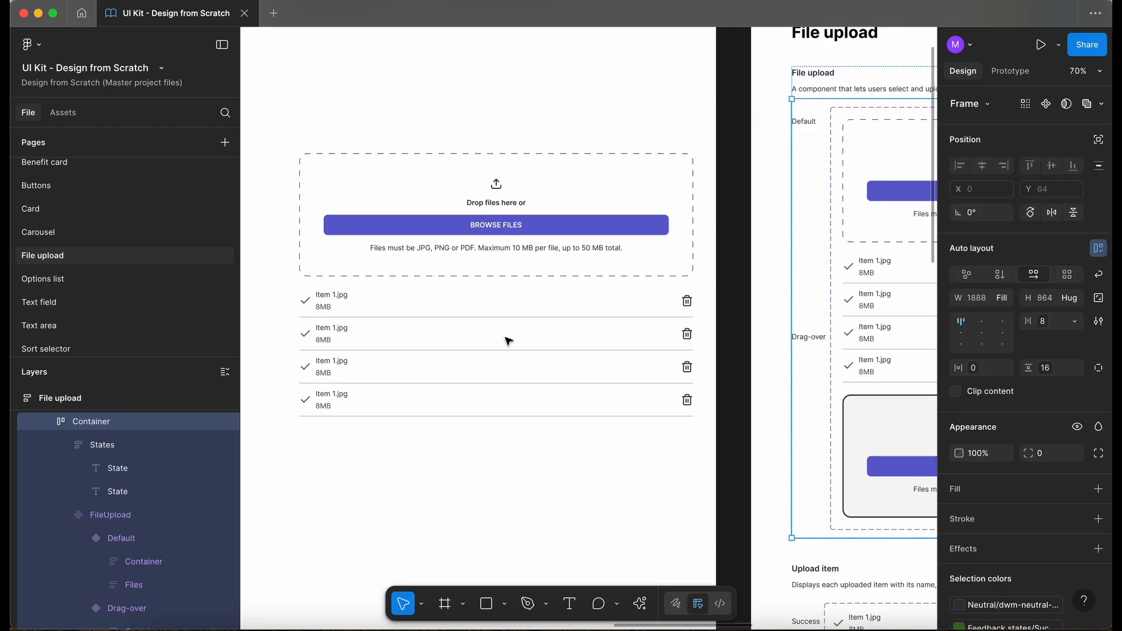
click(508, 341)
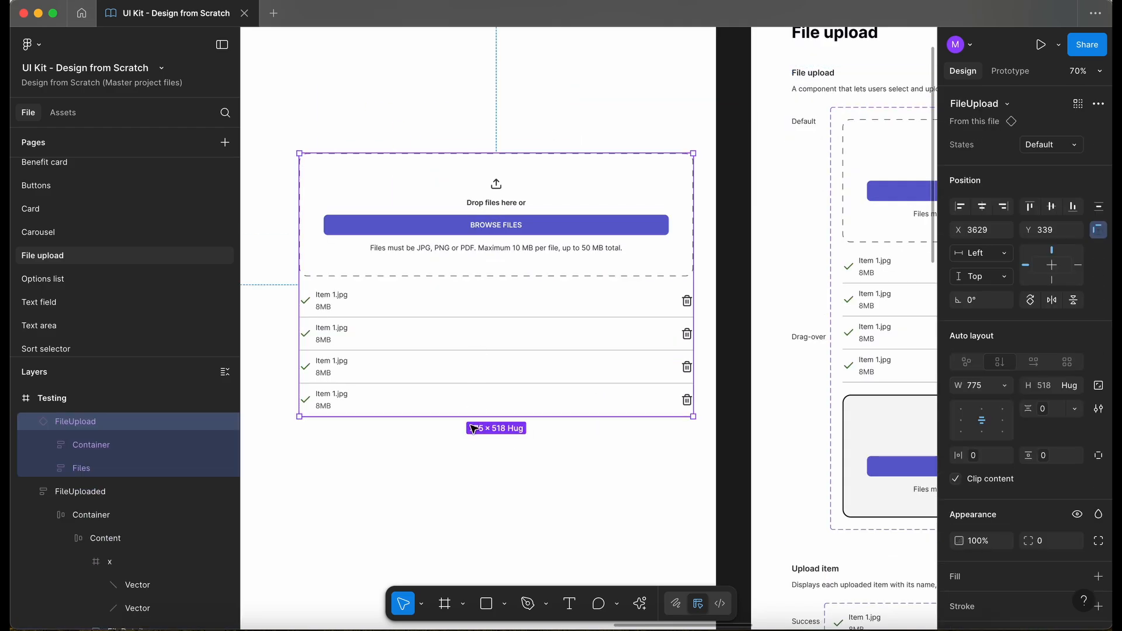
scroll(470, 425, down, 2)
click(427, 108)
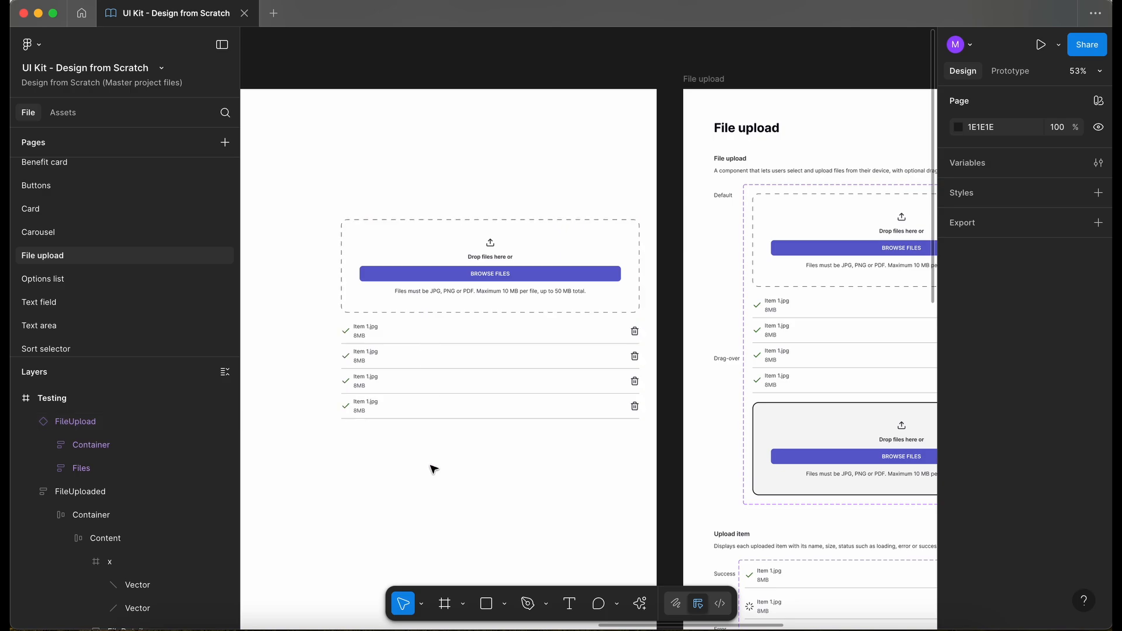
scroll(498, 366, right, 5)
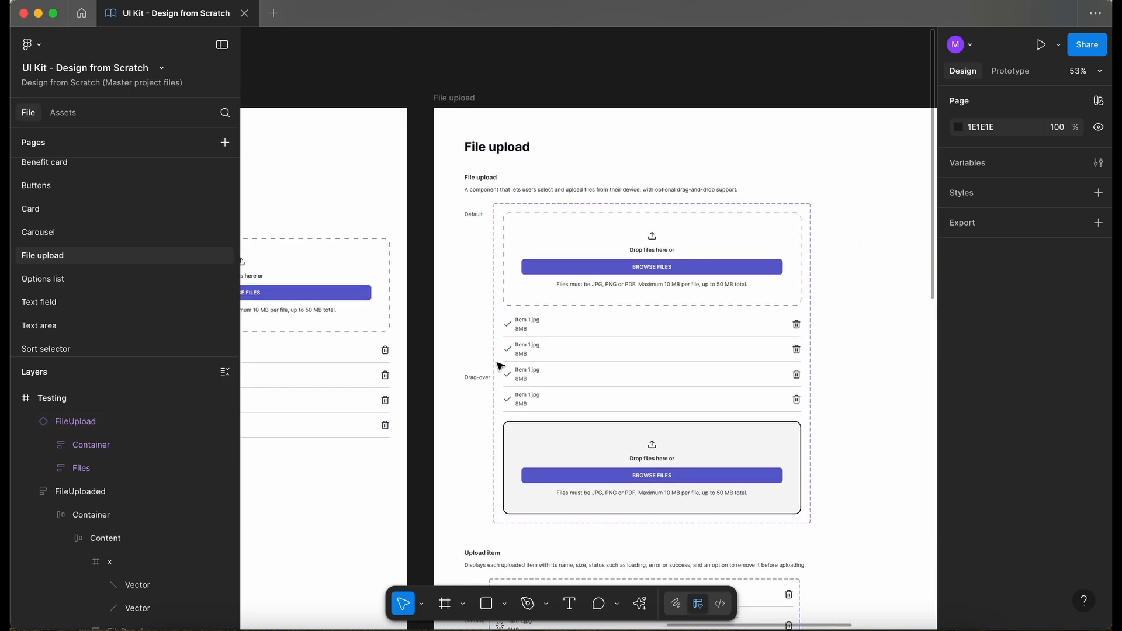
- Create a boolean property named Files with the value False to control the visibility of the Files frame in the Default variant
scroll(498, 366, down, 3)
scroll(498, 366, right, 3)
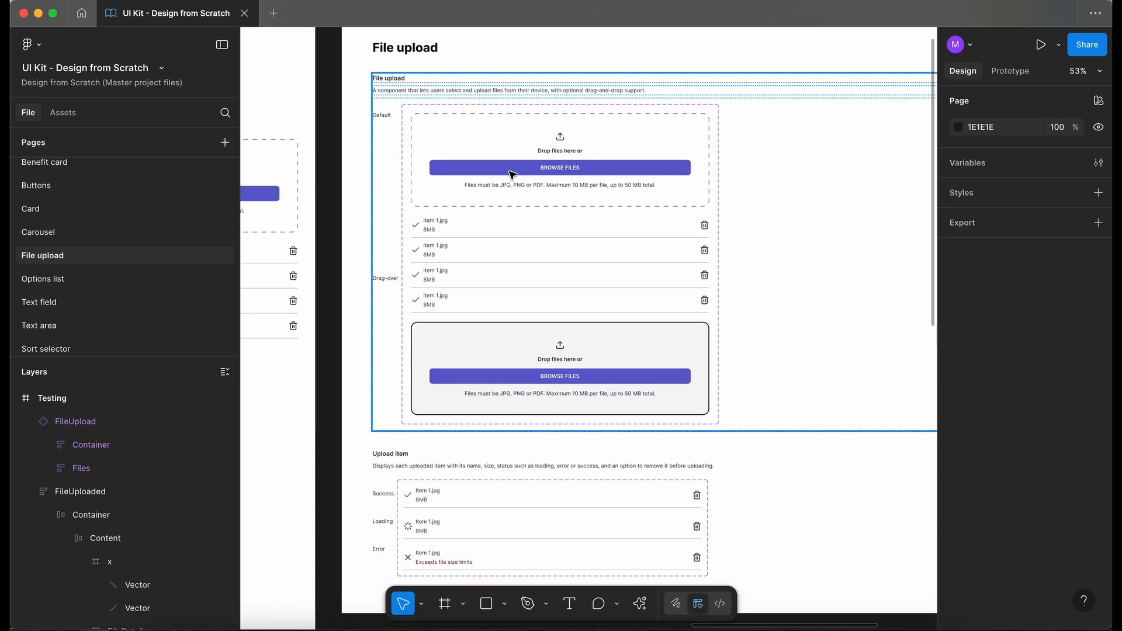
click(513, 174)
double_click(512, 174)
double_click(512, 174)
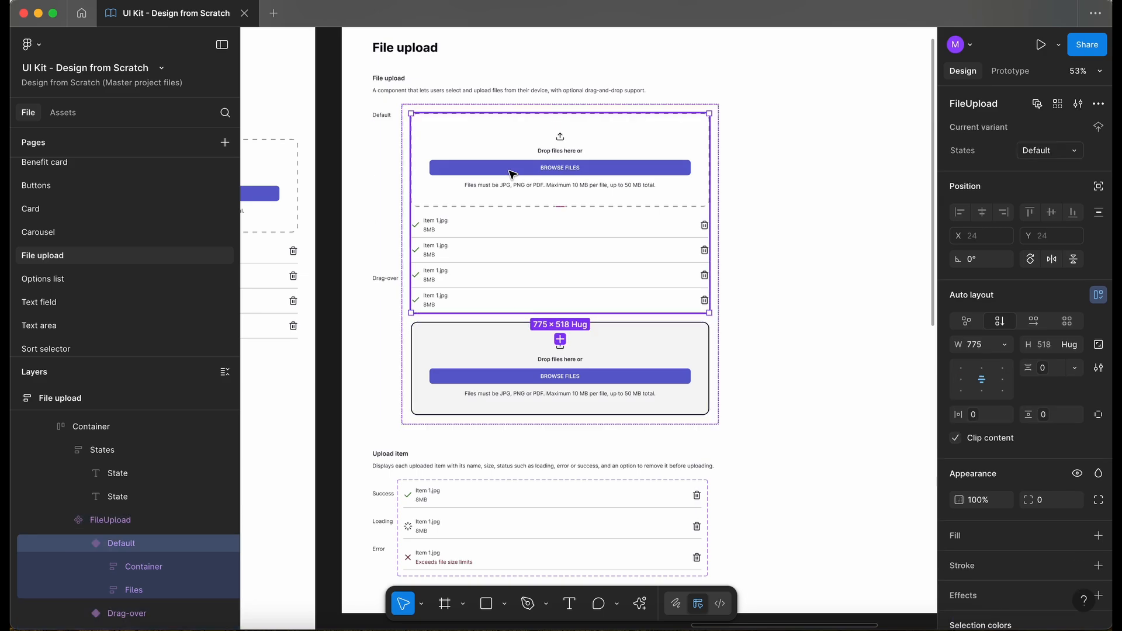
double_click(489, 257)
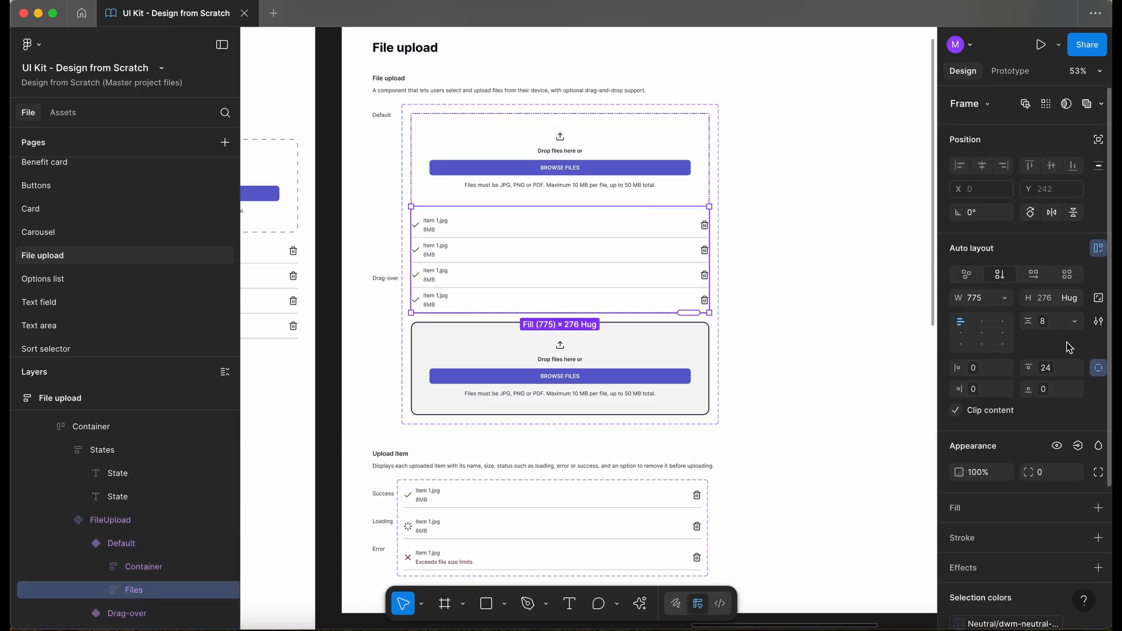
scroll(1087, 384, down, 2)
click(1078, 404)
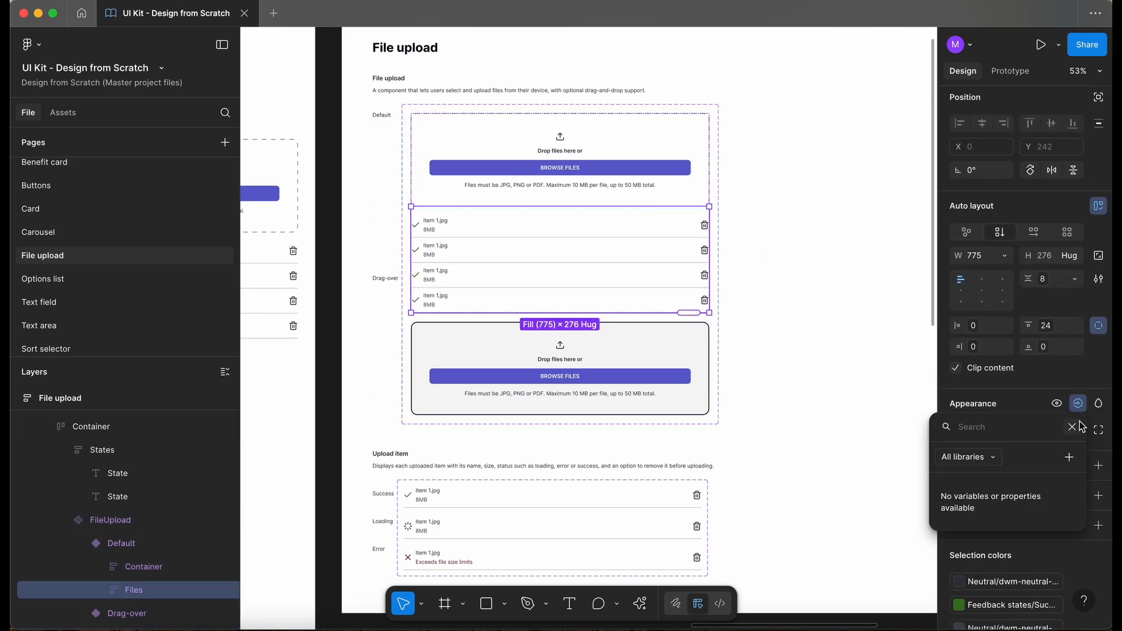
click(1070, 458)
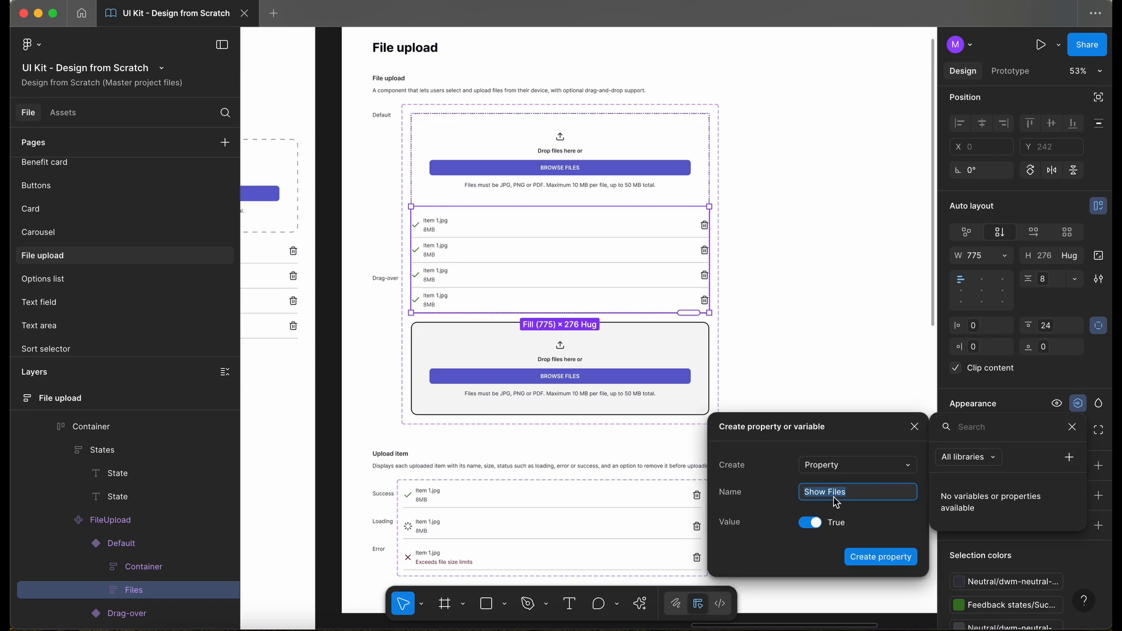
click(811, 523)
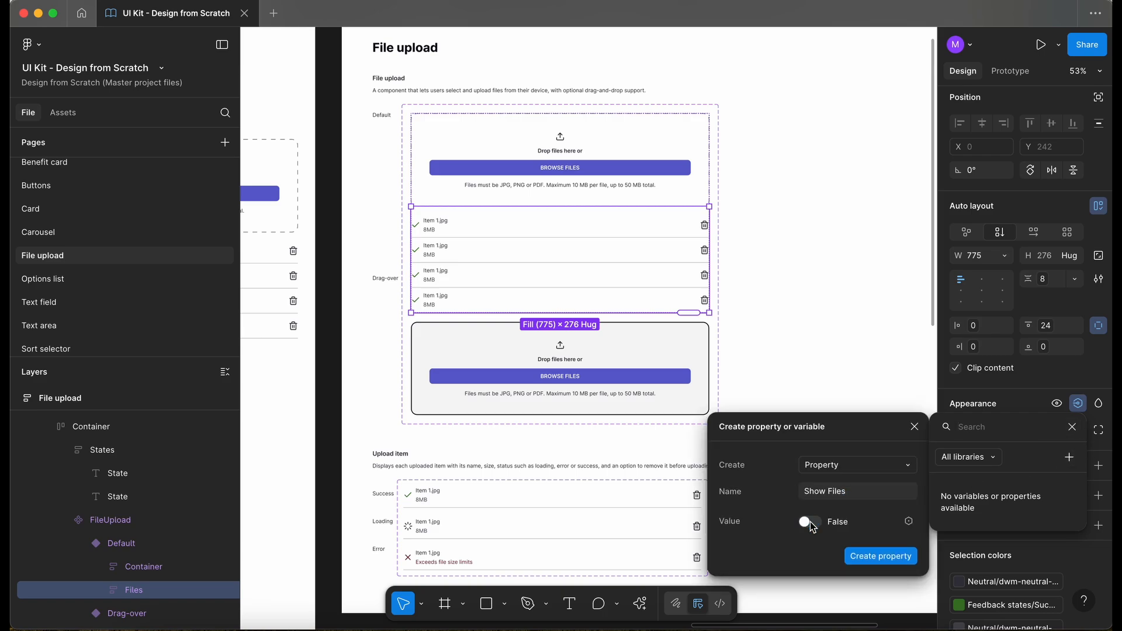
double_click(815, 494)
key(BackSpace)
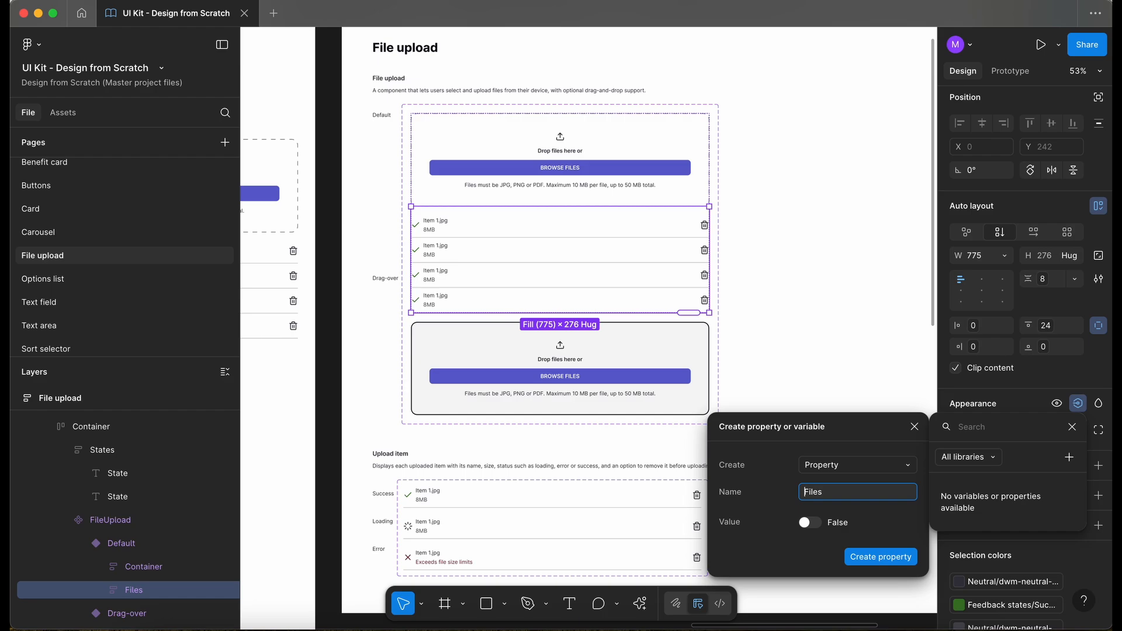
click(887, 555)
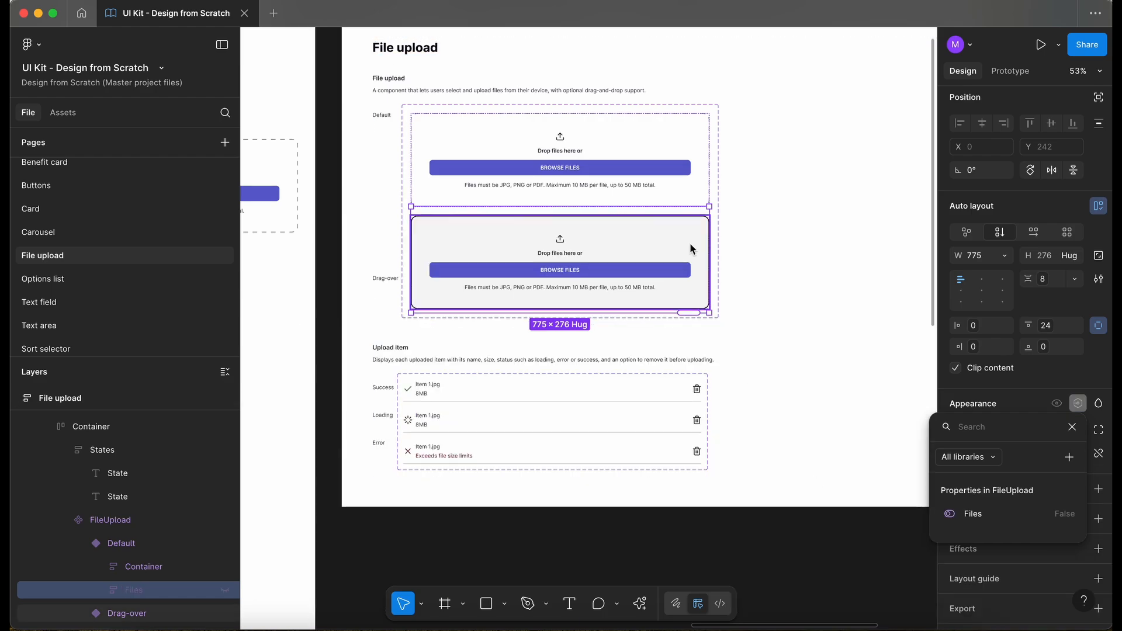
- Switch the FileUpload instance in the Testing frame to the Drag-over state and back to Default
scroll(690, 243, down, 3)
scroll(690, 243, left, 5)
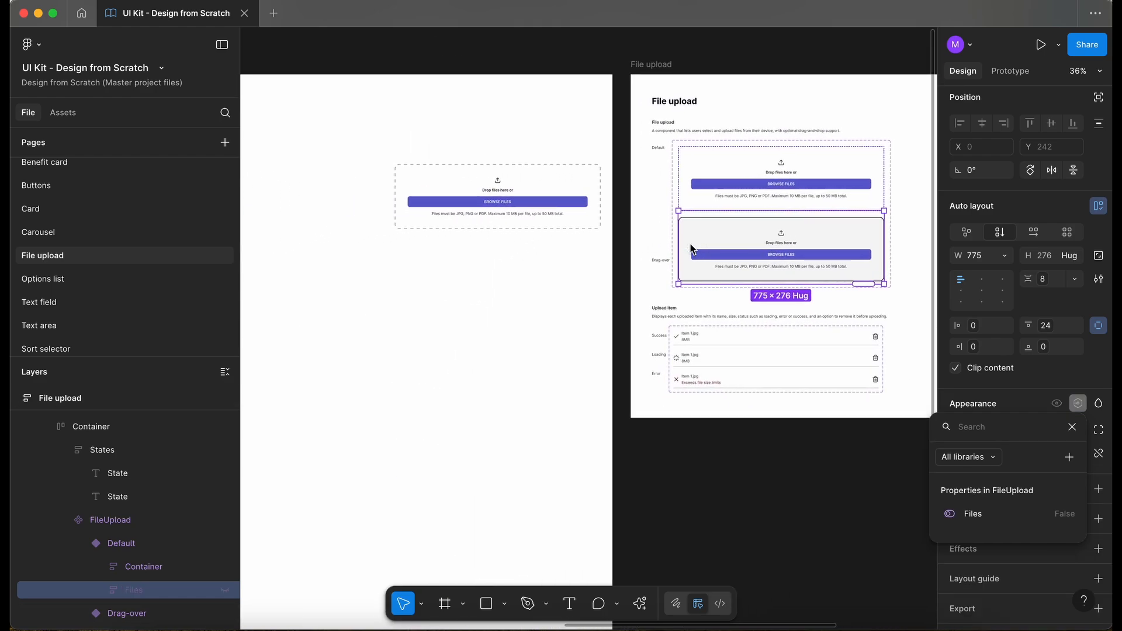
click(539, 207)
scroll(542, 208, left, 1)
scroll(542, 209, up, 1)
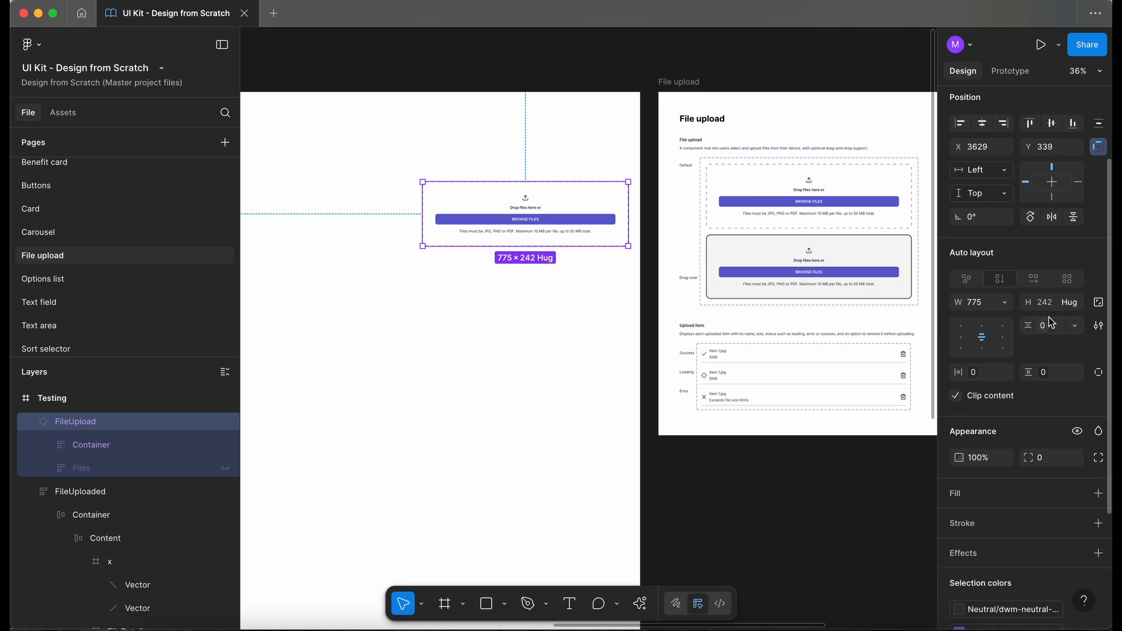
click(1046, 153)
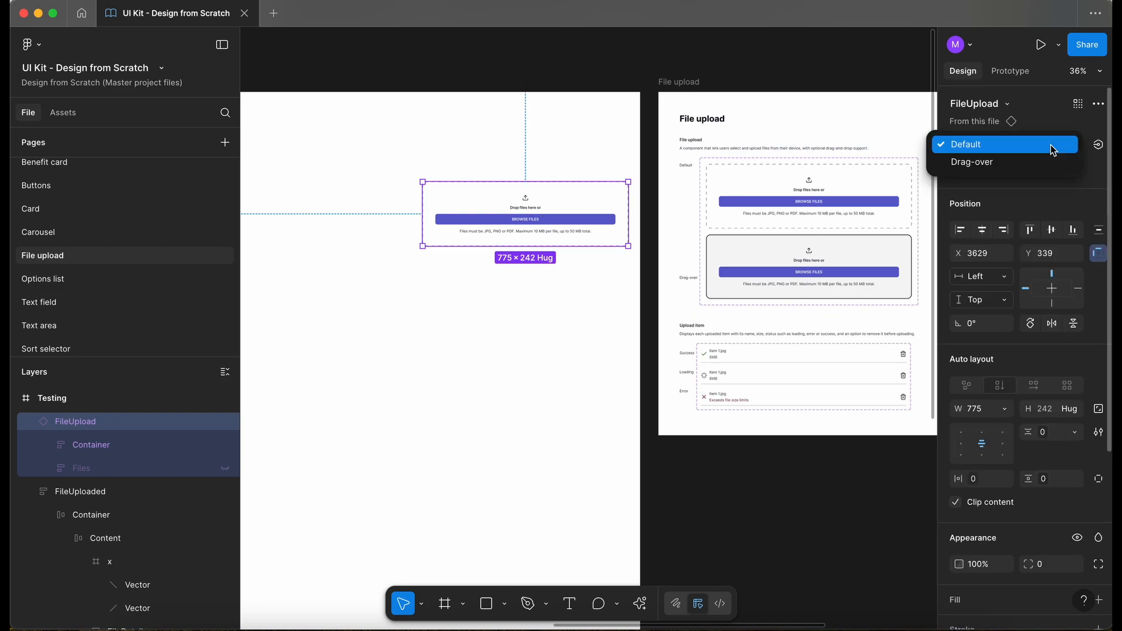
click(1041, 162)
click(1050, 148)
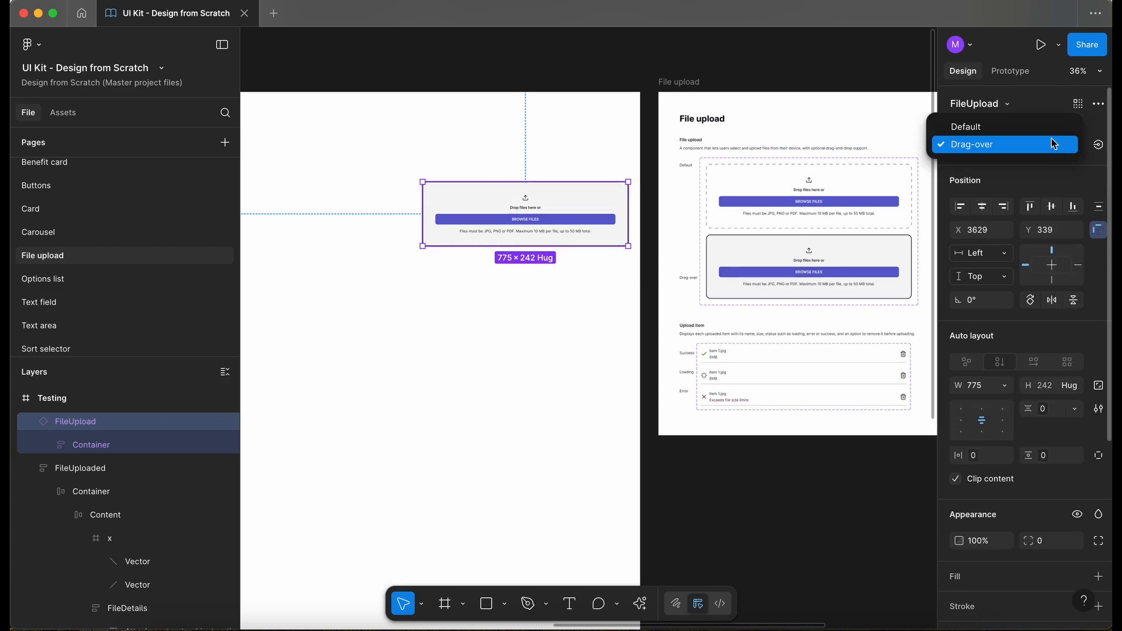
click(1050, 131)
- Toggle the Files property of the Testing instance and leave it on
click(1031, 169)
click(1031, 169)
click(1032, 169)
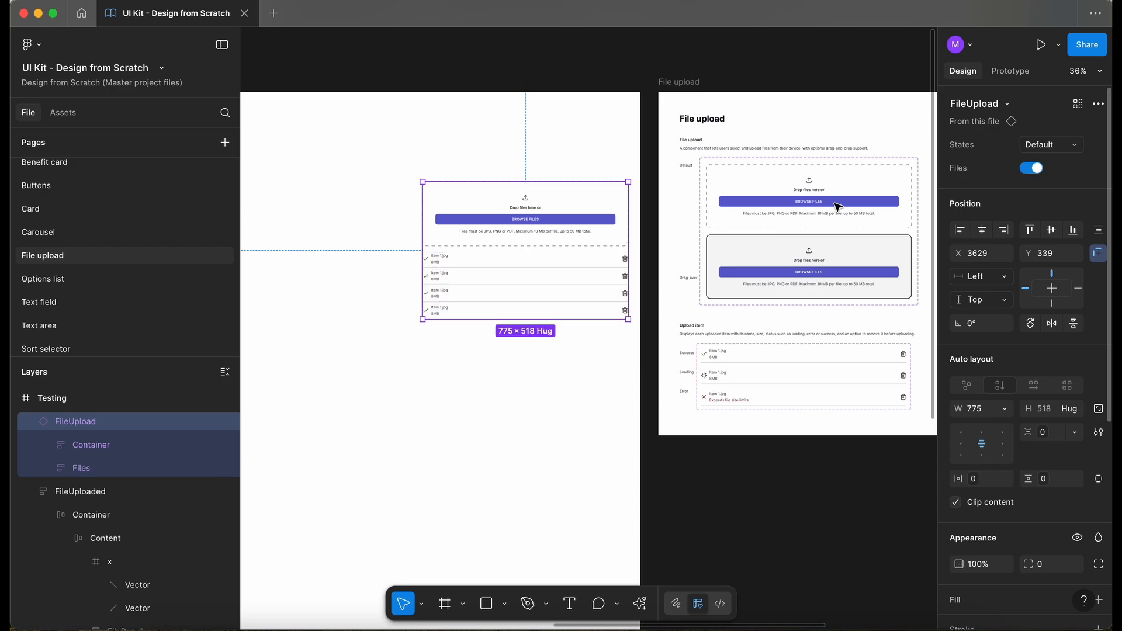
- Copy the Files frame from the Default variant into the Drag-over variant below its Container
scroll(631, 251, up, 5)
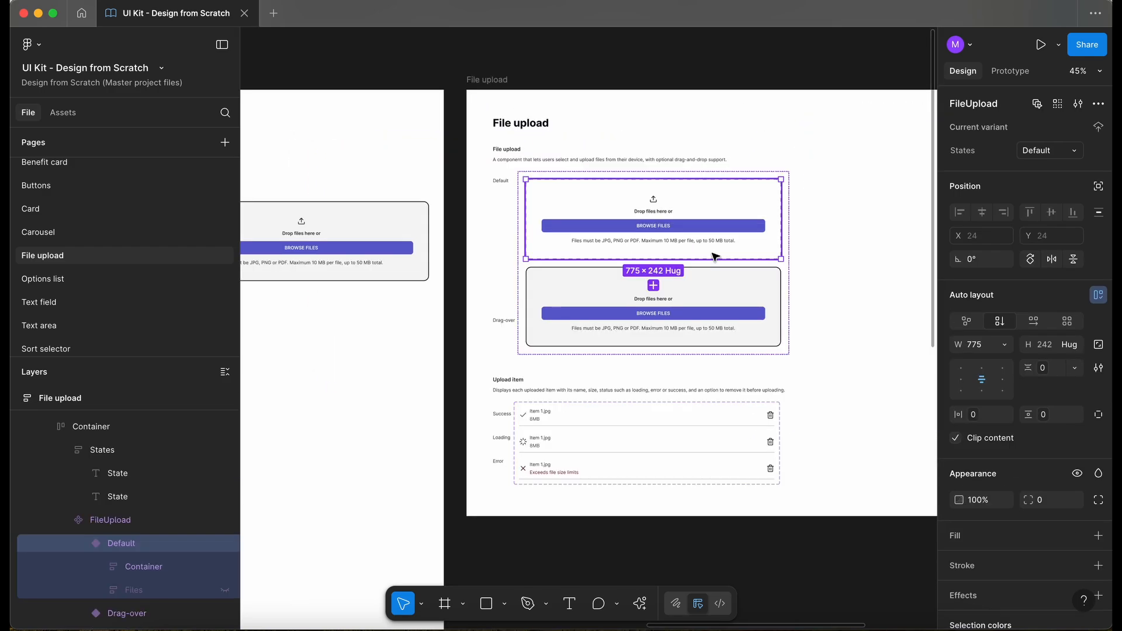
click(164, 594)
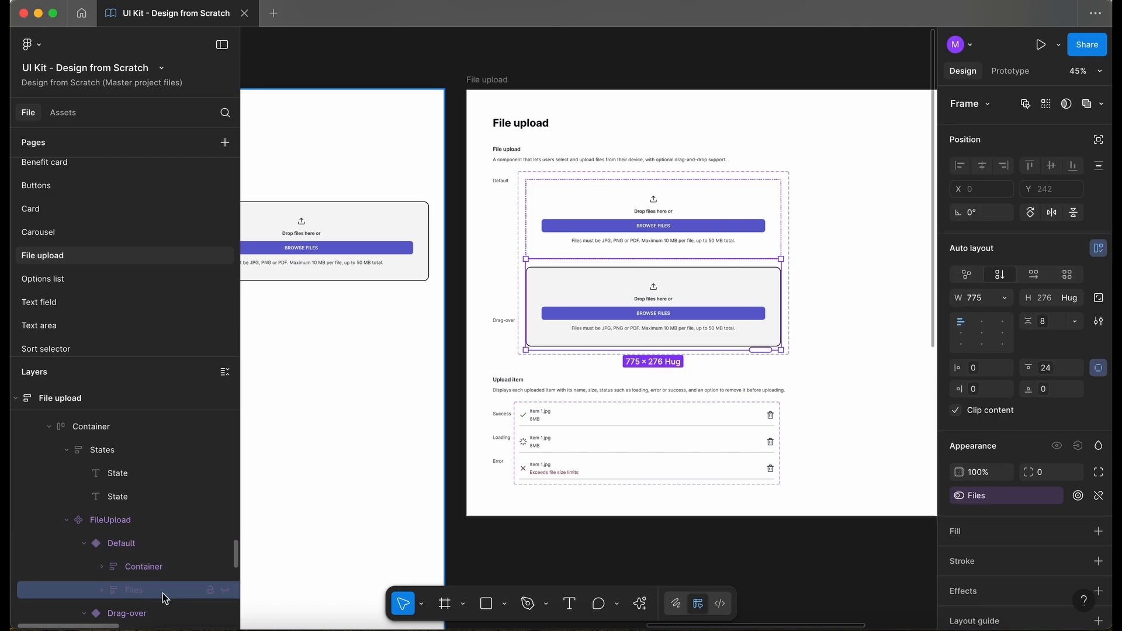
click(629, 335)
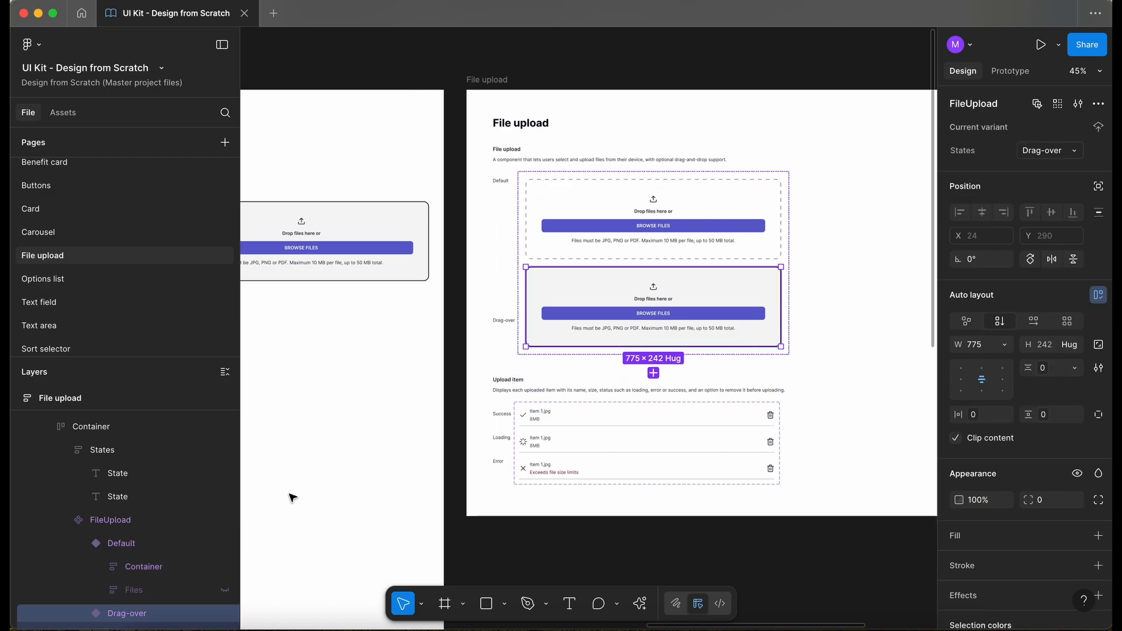
scroll(112, 590, down, 2)
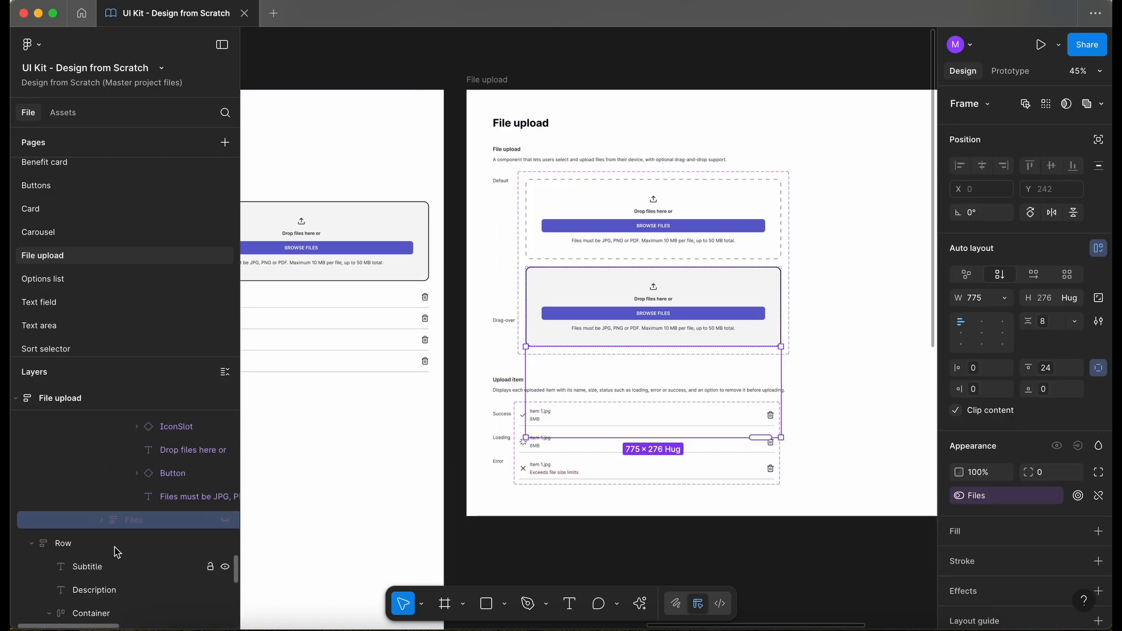
scroll(146, 491, up, 4)
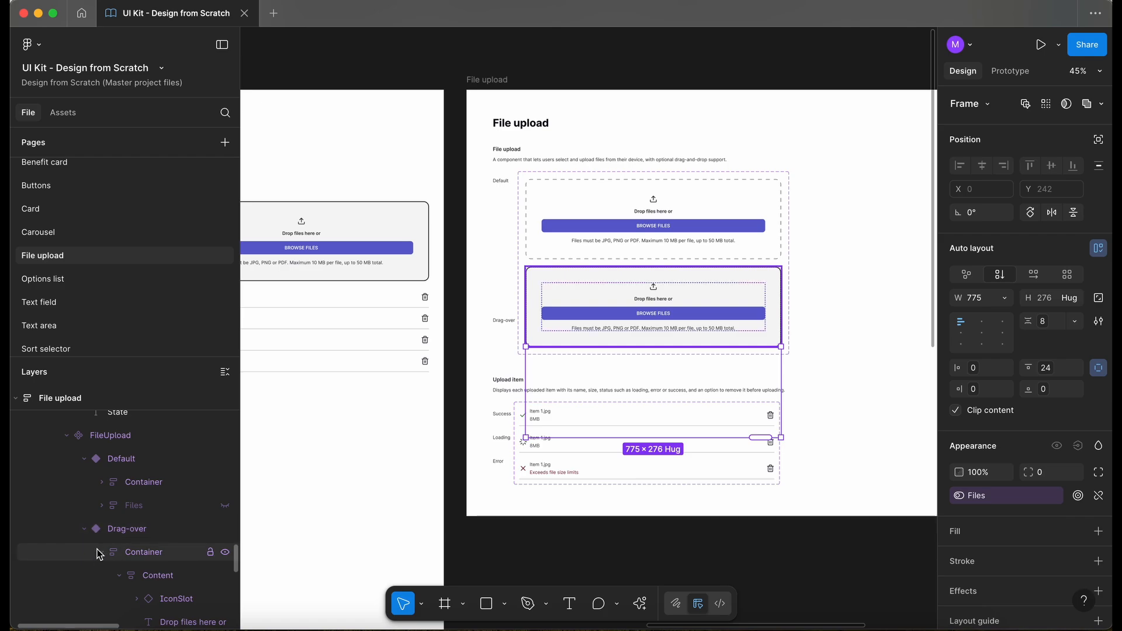
click(100, 551)
- Test the Files property on the Drag-over instance in the Testing frame, leaving it off
click(409, 453)
scroll(499, 413, left, 4)
click(550, 301)
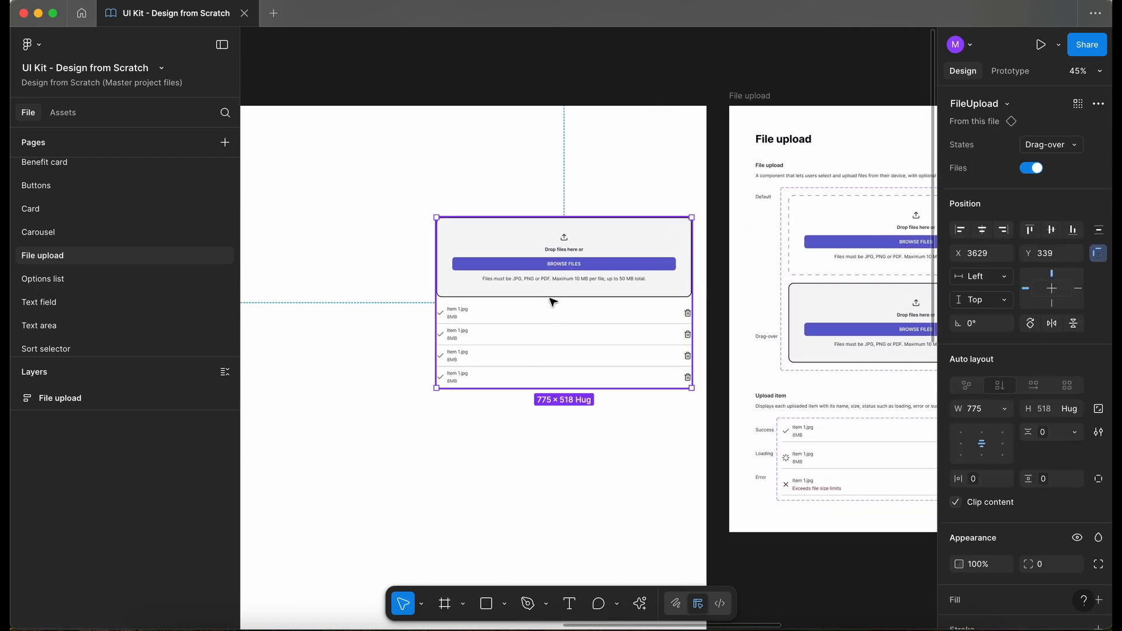
click(1032, 169)
click(1032, 169)
click(1031, 169)
key(Escape)
click(646, 281)
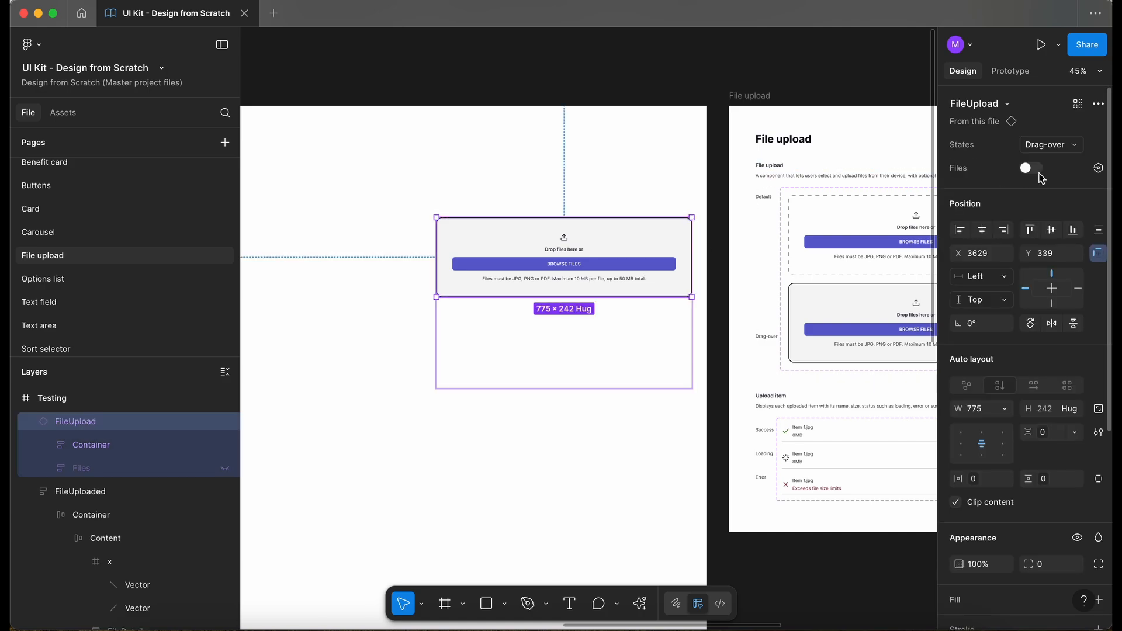
- Set the Testing instance's state to Default and turn its Files property on
click(1051, 145)
click(970, 124)
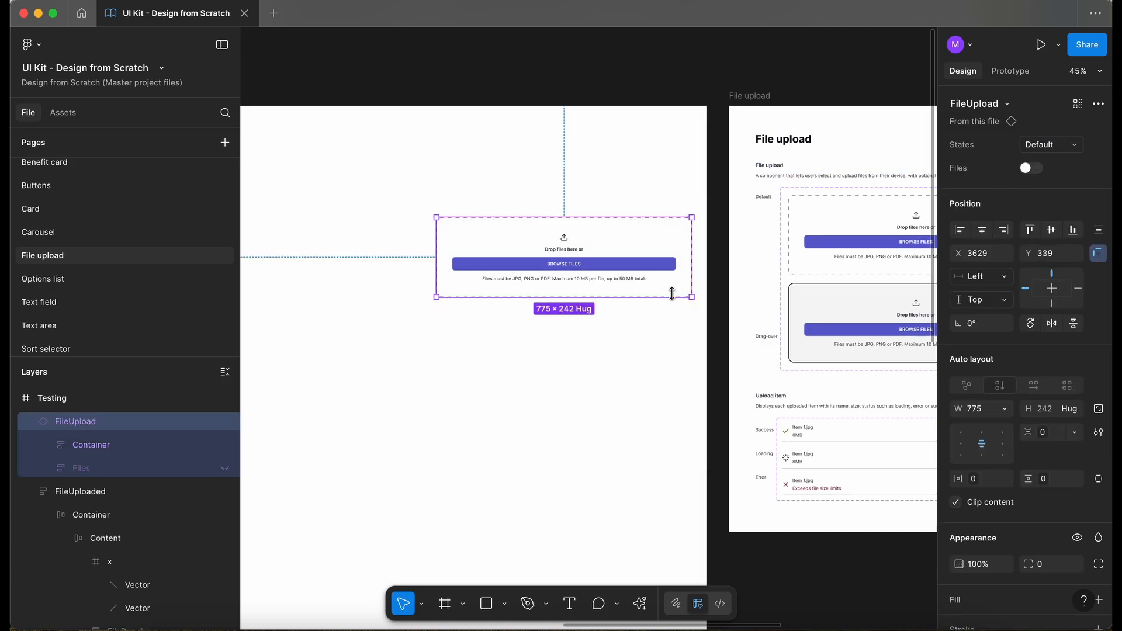
scroll(672, 293, up, 5)
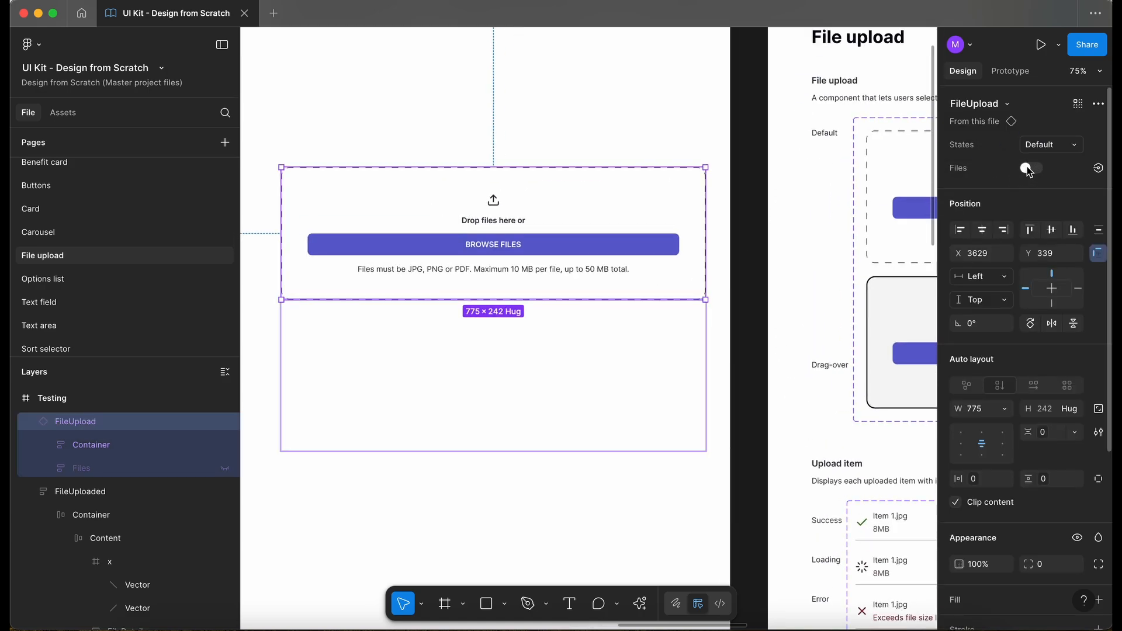
click(1029, 170)
click(754, 401)
scroll(754, 401, down, 3)
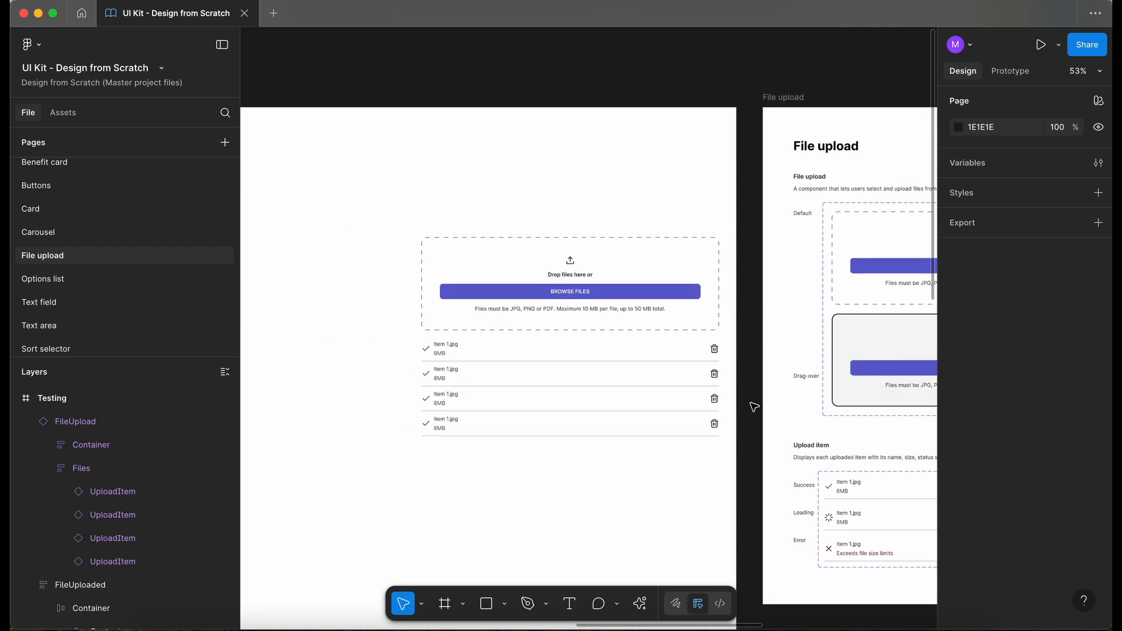
- Expose the properties of all four nested UploadItem instances on the FileUpload component set
scroll(759, 401, right, 5)
click(769, 362)
scroll(769, 362, up, 2)
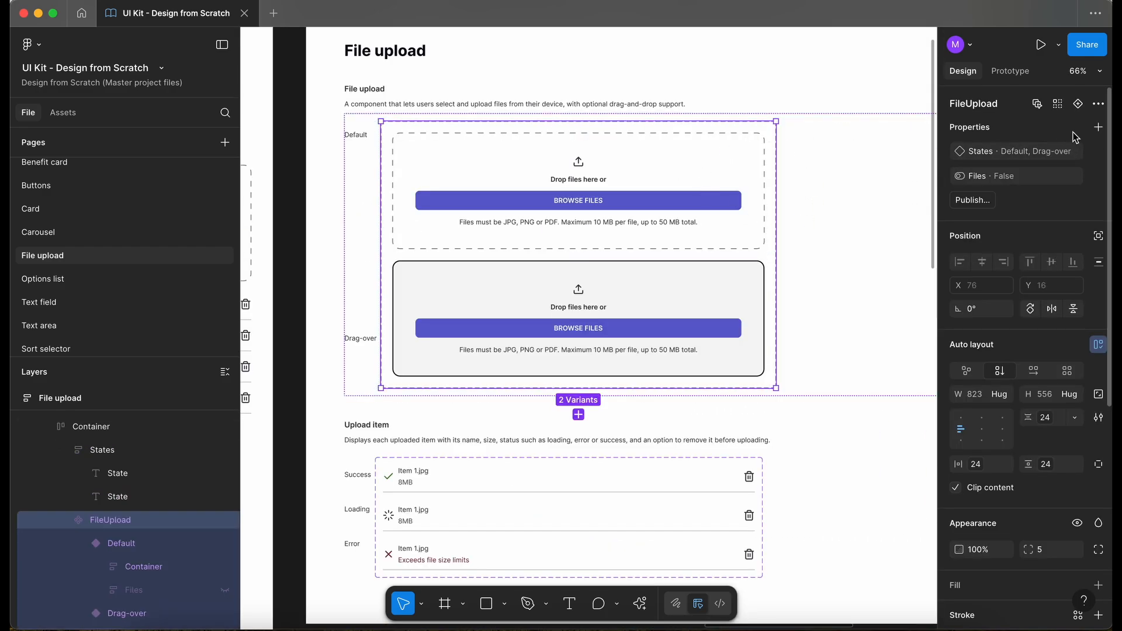
click(1098, 127)
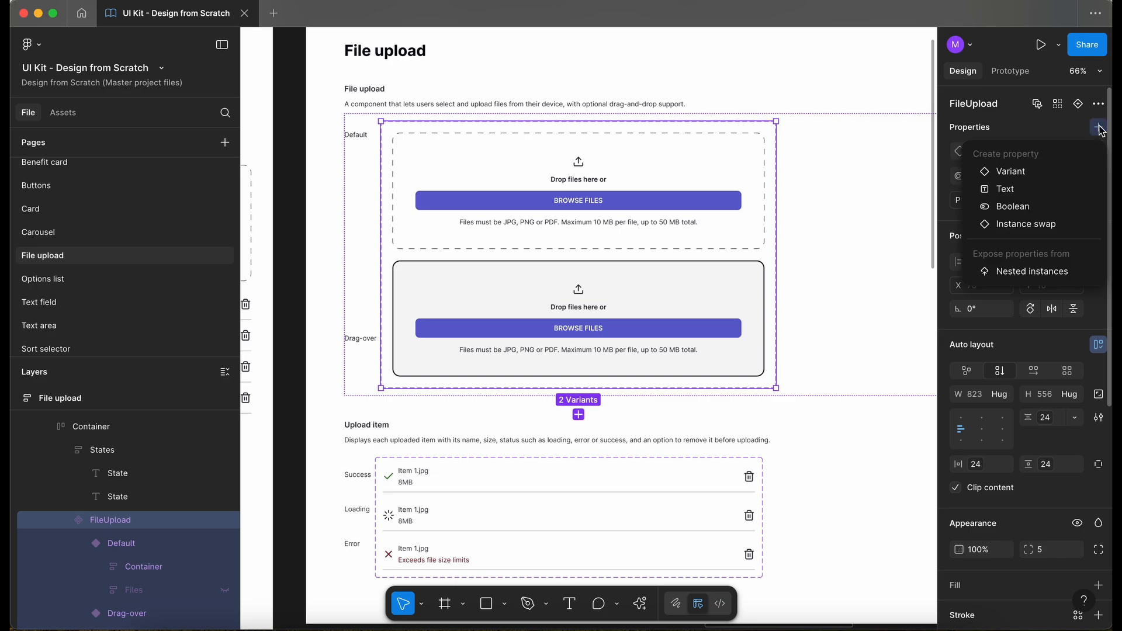
click(1062, 274)
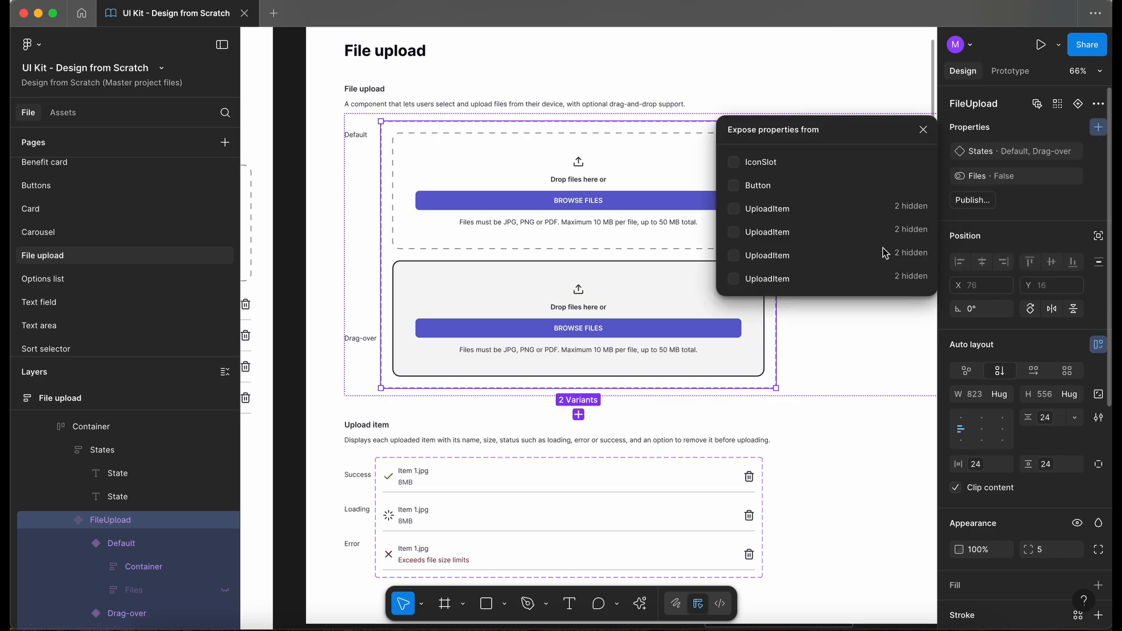
click(734, 210)
click(735, 233)
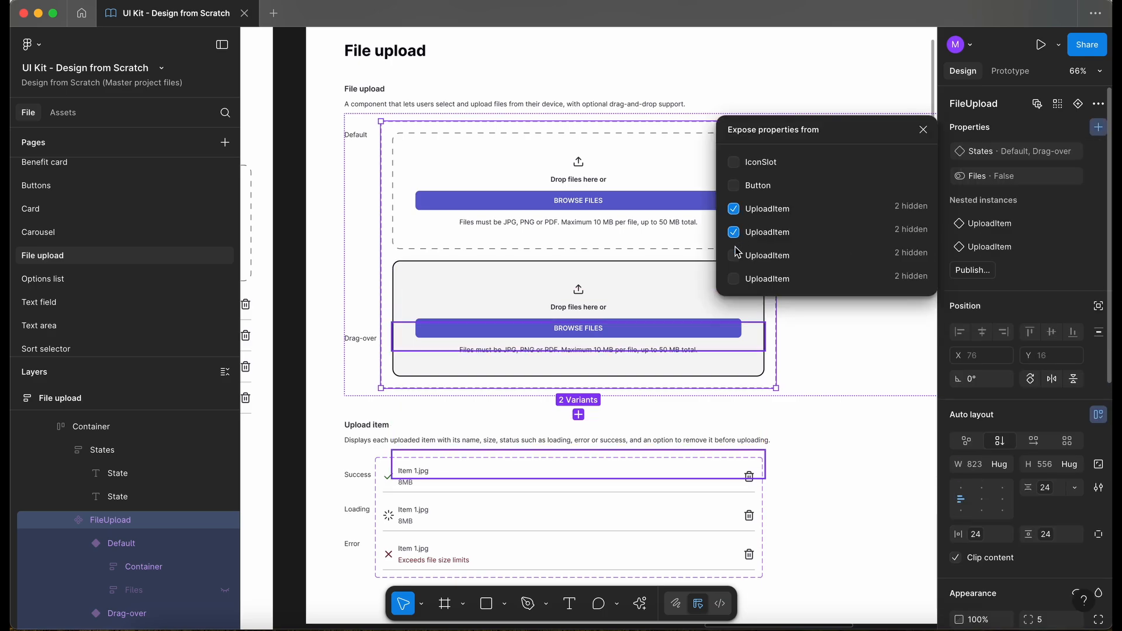
click(734, 256)
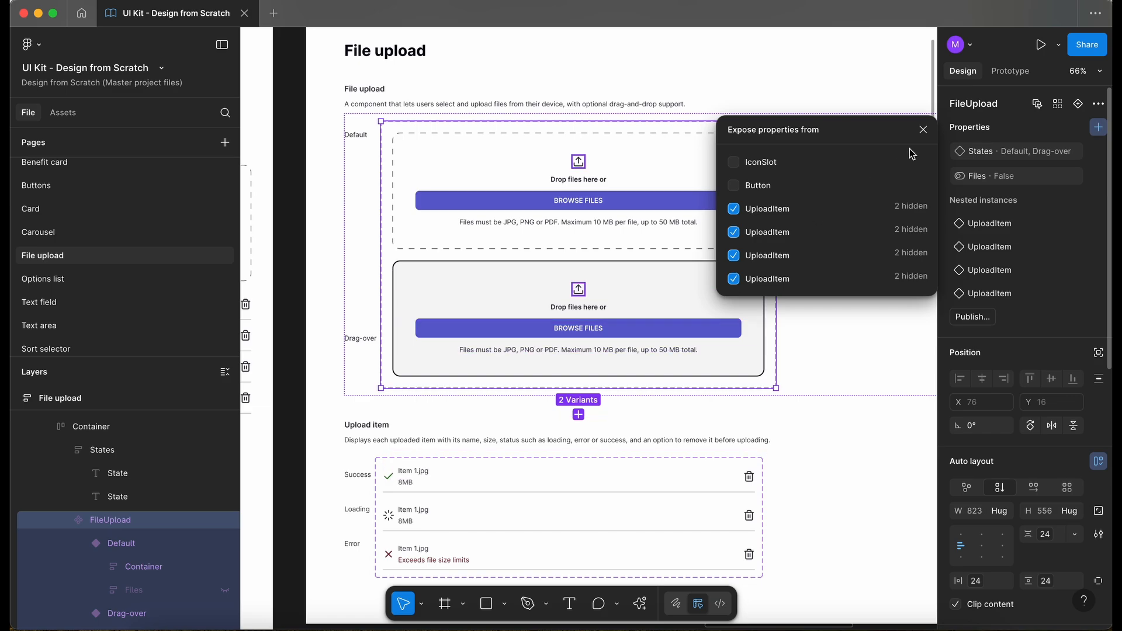
click(924, 129)
- Try the Loading state on the third UploadItem of the Testing instance and settle on Error
scroll(831, 183, down, 5)
scroll(830, 183, left, 2)
click(481, 331)
scroll(481, 331, left, 2)
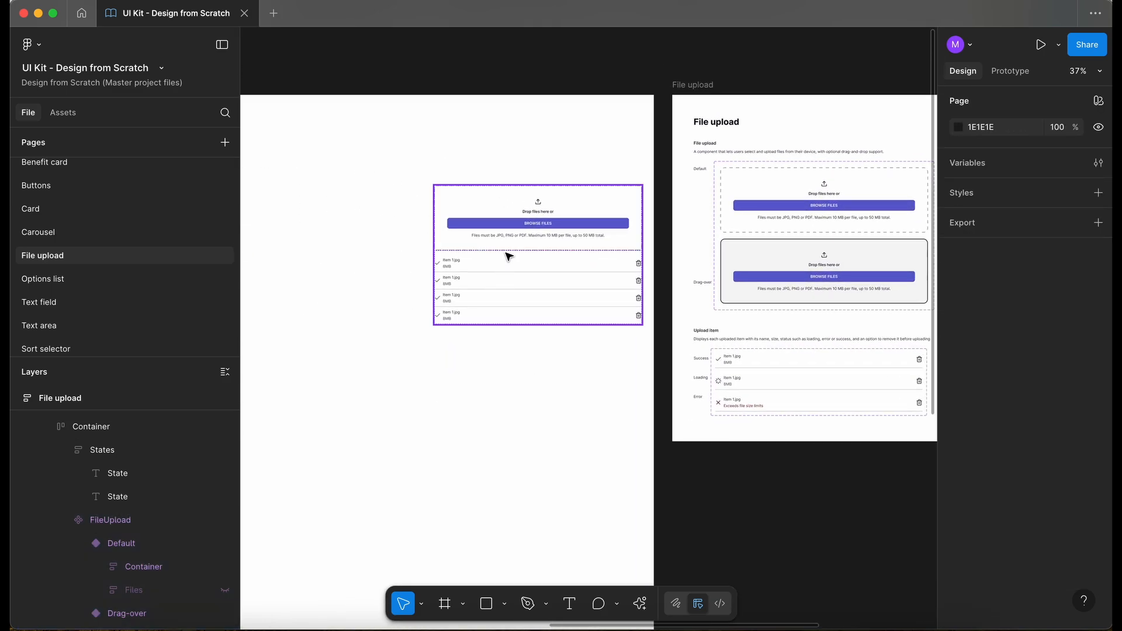
click(508, 256)
scroll(685, 315, up, 3)
scroll(685, 316, left, 2)
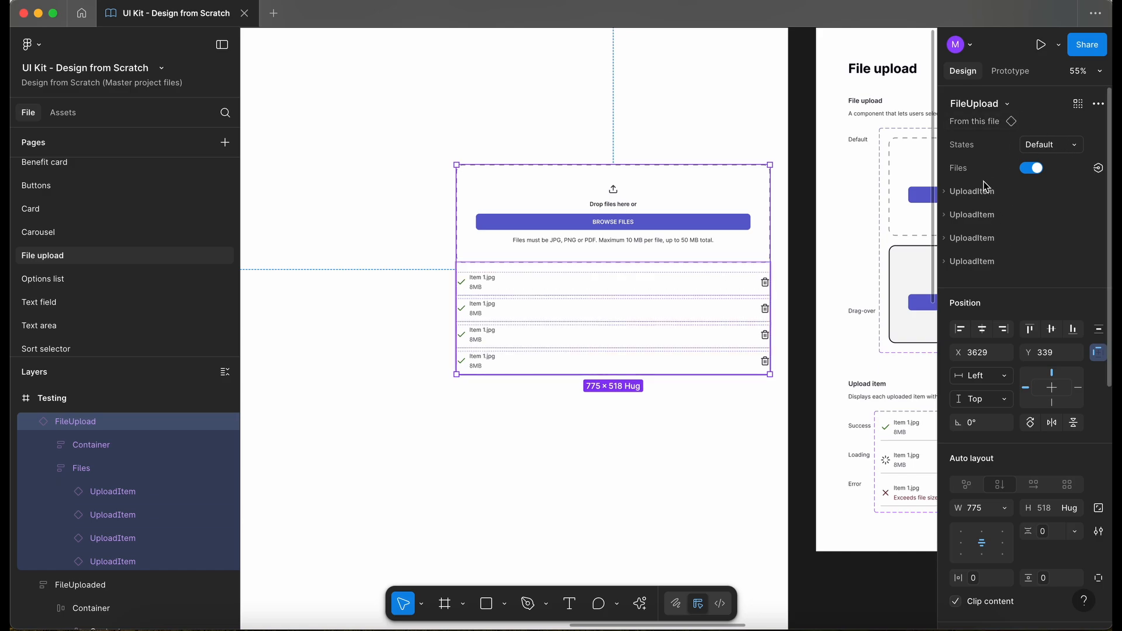
click(945, 238)
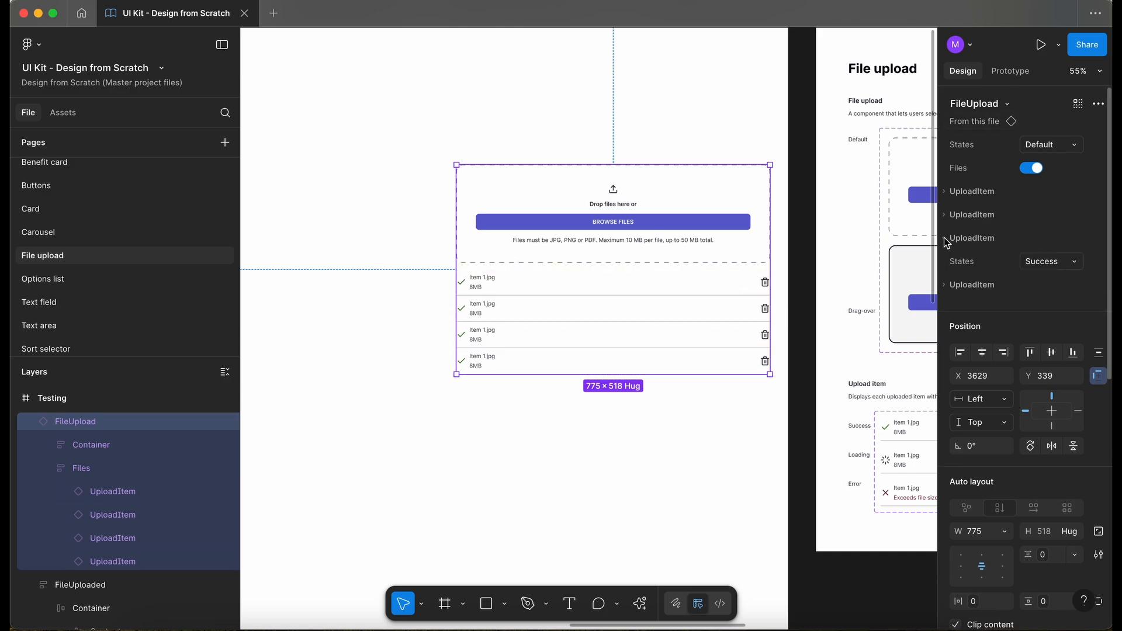
click(1053, 267)
click(1037, 244)
click(1046, 264)
click(1014, 296)
scroll(596, 398, up, 5)
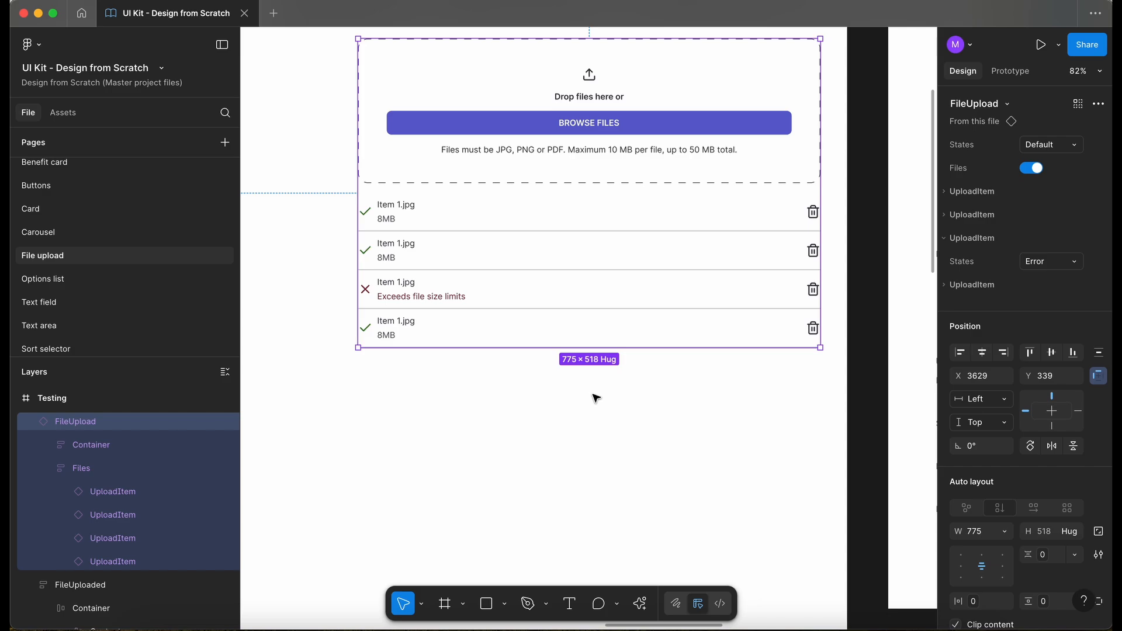
- Reorder the UploadItem component set's States values so that Success comes before Loading
scroll(596, 398, down, 3)
scroll(643, 374, right, 8)
click(714, 337)
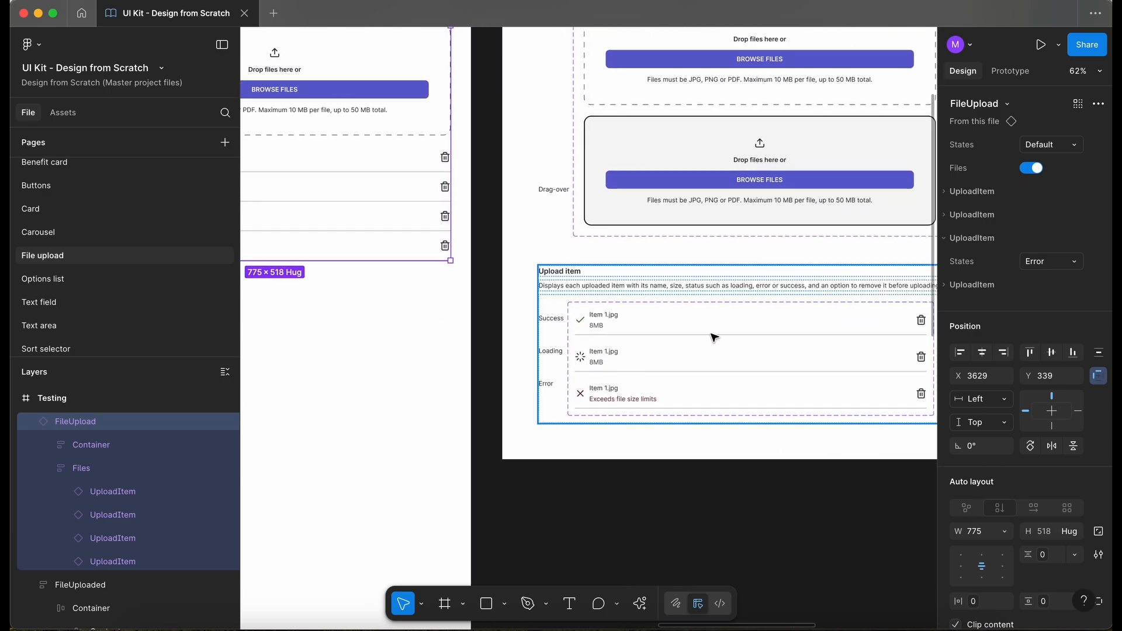
click(713, 338)
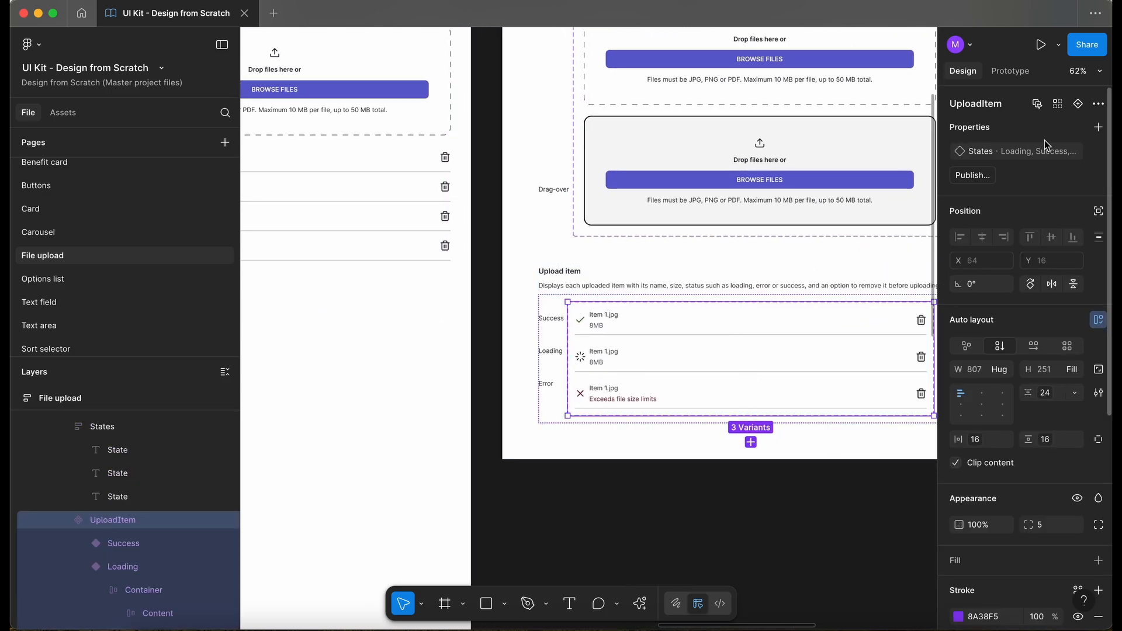
click(1076, 150)
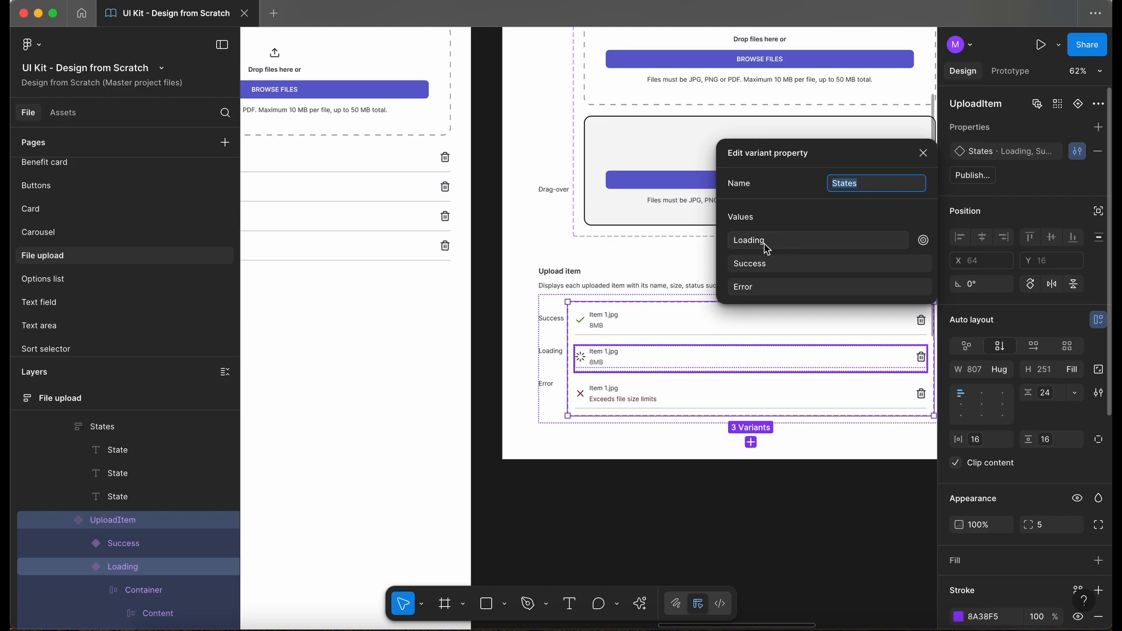
drag(723, 263, 727, 239)
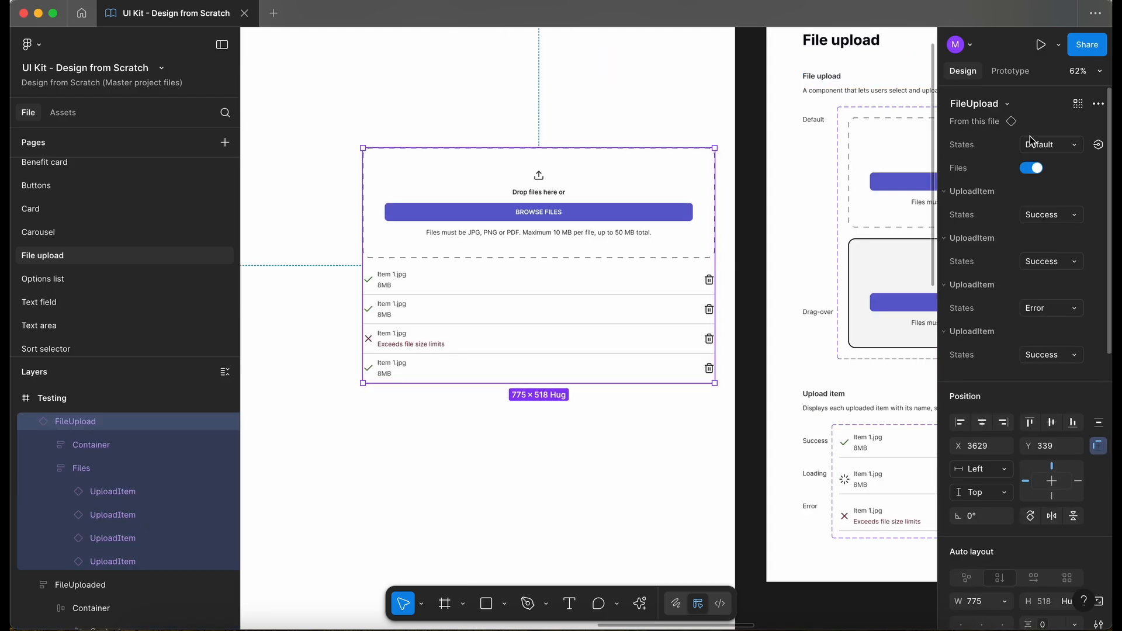
- Switch the Testing FileUpload instance to Drag-over and set its first UploadItem to Loading
click(1032, 143)
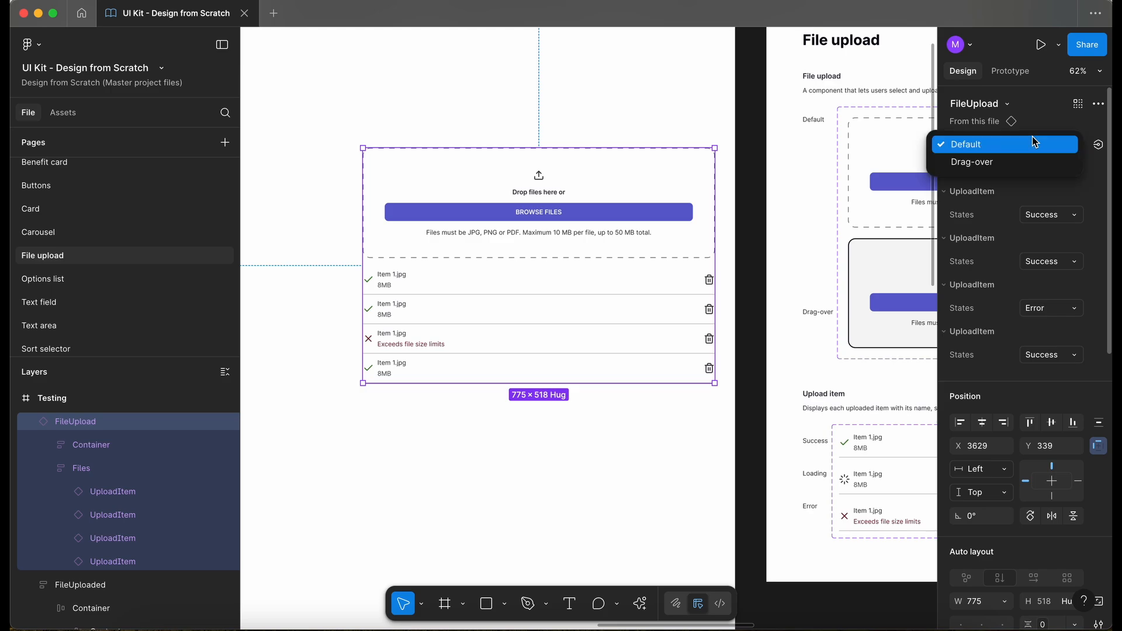
click(1028, 162)
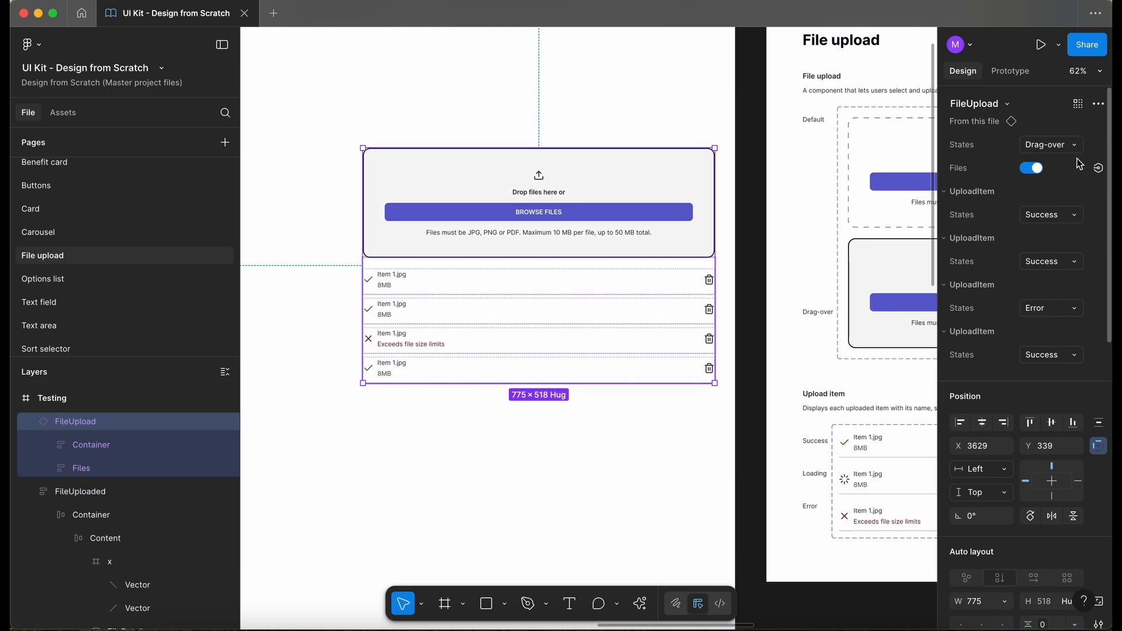
click(1050, 215)
click(1050, 231)
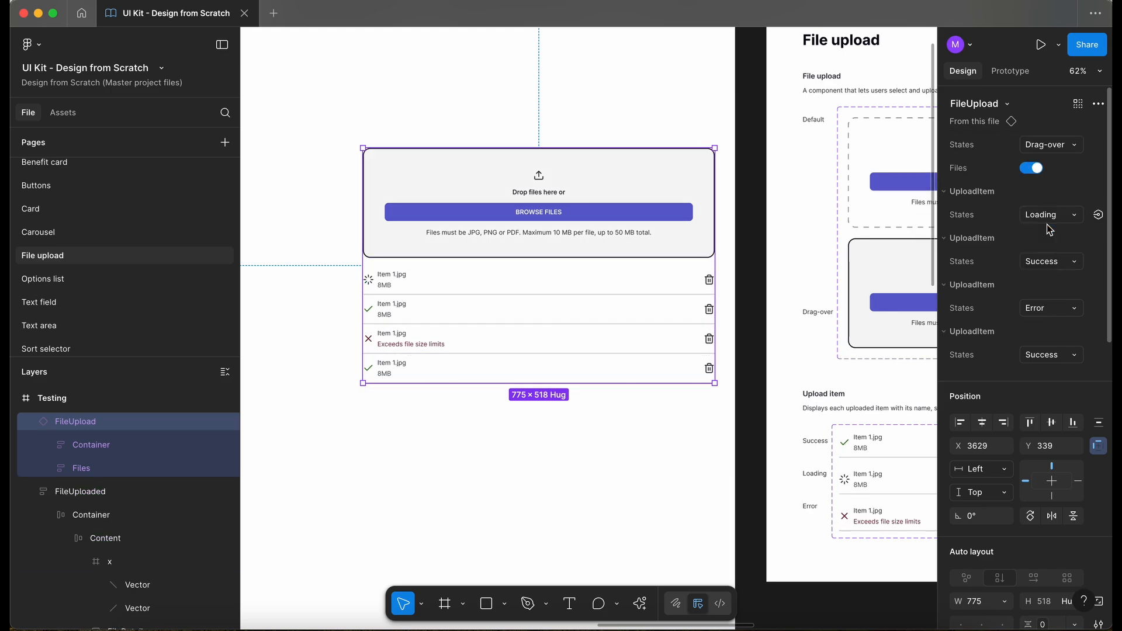
scroll(437, 202, up, 2)
scroll(437, 203, up, 2)
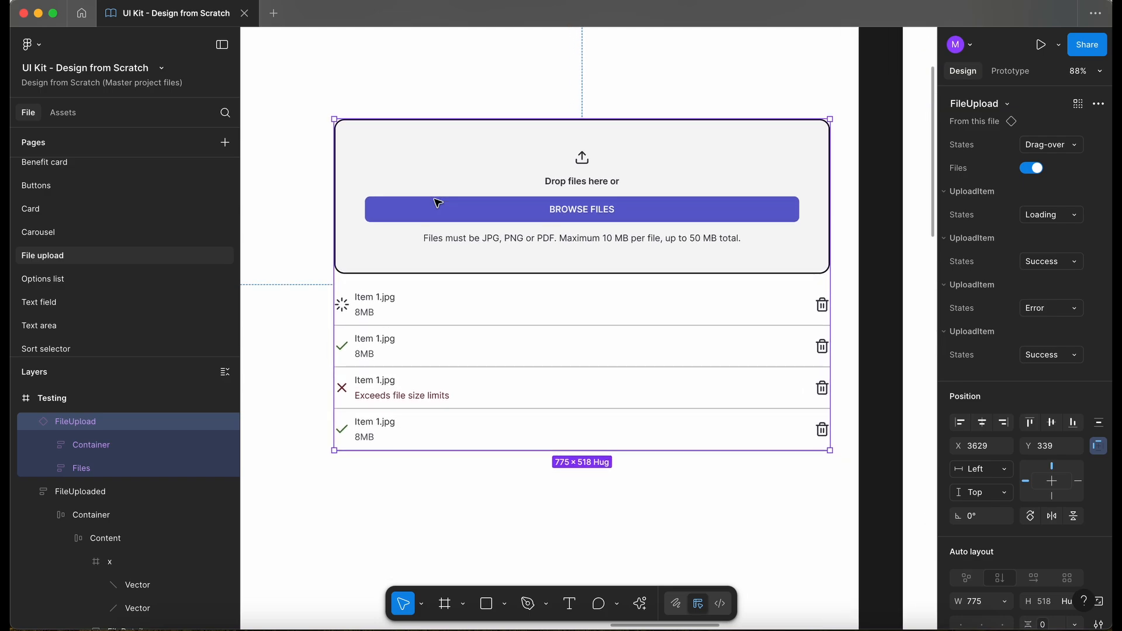
click(526, 473)
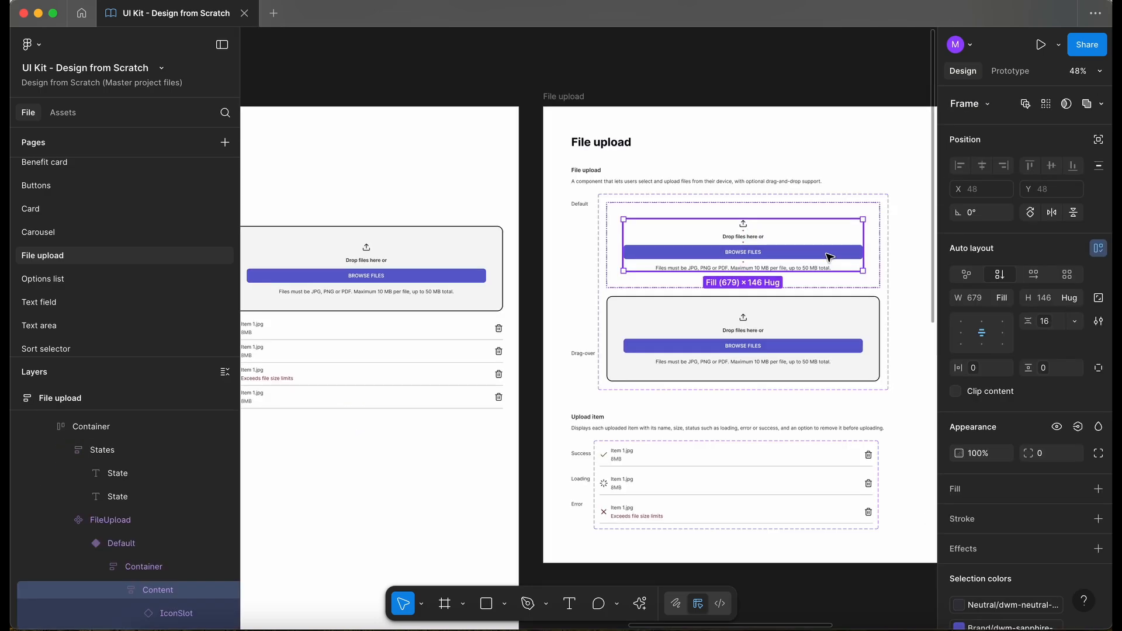
- Set the BROWSE FILES buttons in both FileUpload variants to the Secondary style
click(830, 250)
scroll(829, 257, right, 1)
scroll(830, 257, up, 1)
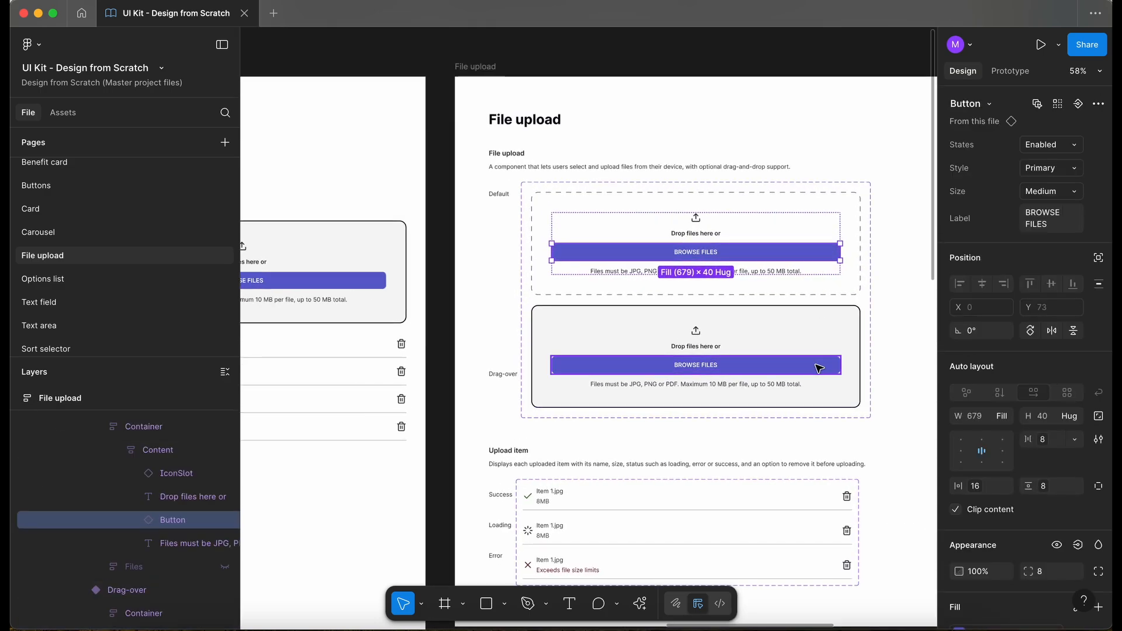
shift+click(818, 363)
click(1043, 168)
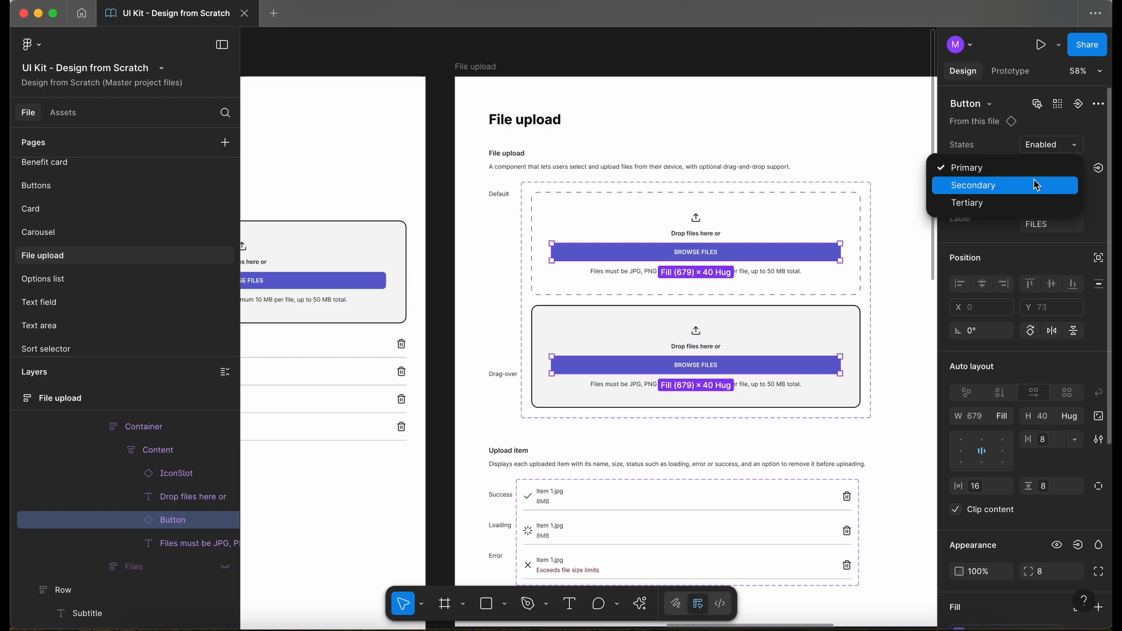
click(1037, 183)
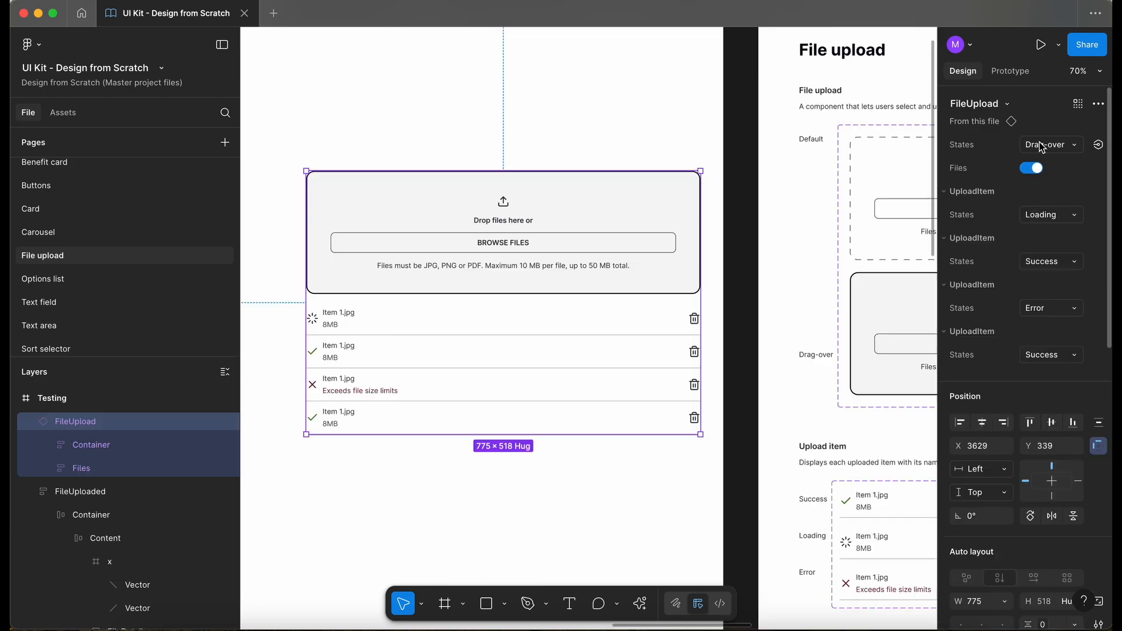
- Set the Testing FileUpload instance's state back to Default and deselect it
click(1042, 148)
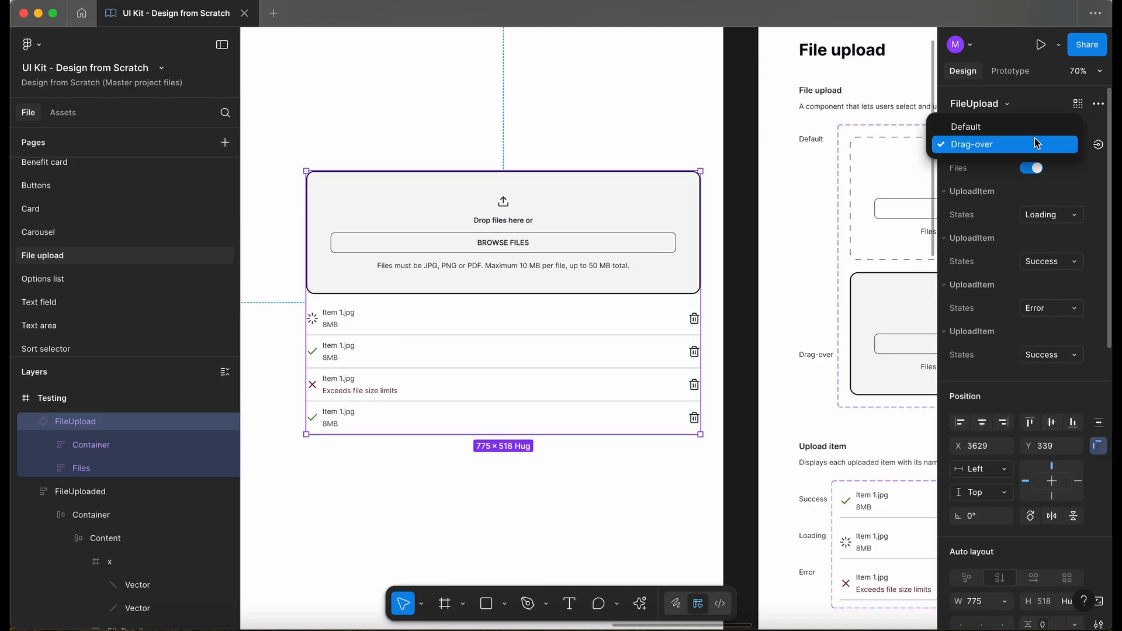
click(1029, 128)
click(556, 117)
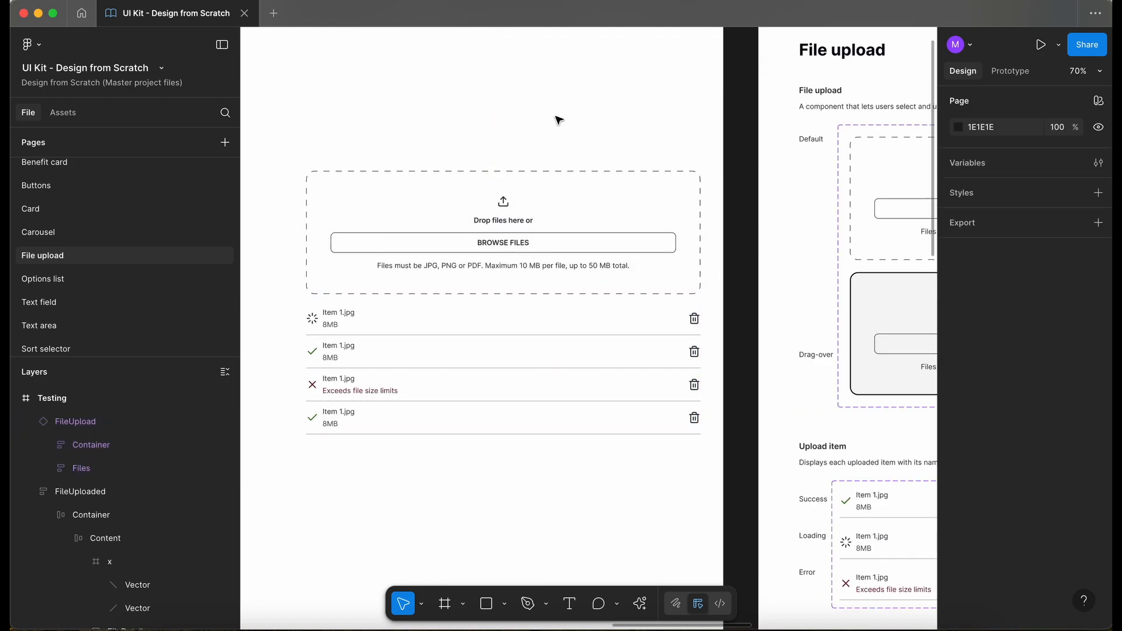
scroll(557, 118, left, 2)
scroll(557, 119, down, 1)
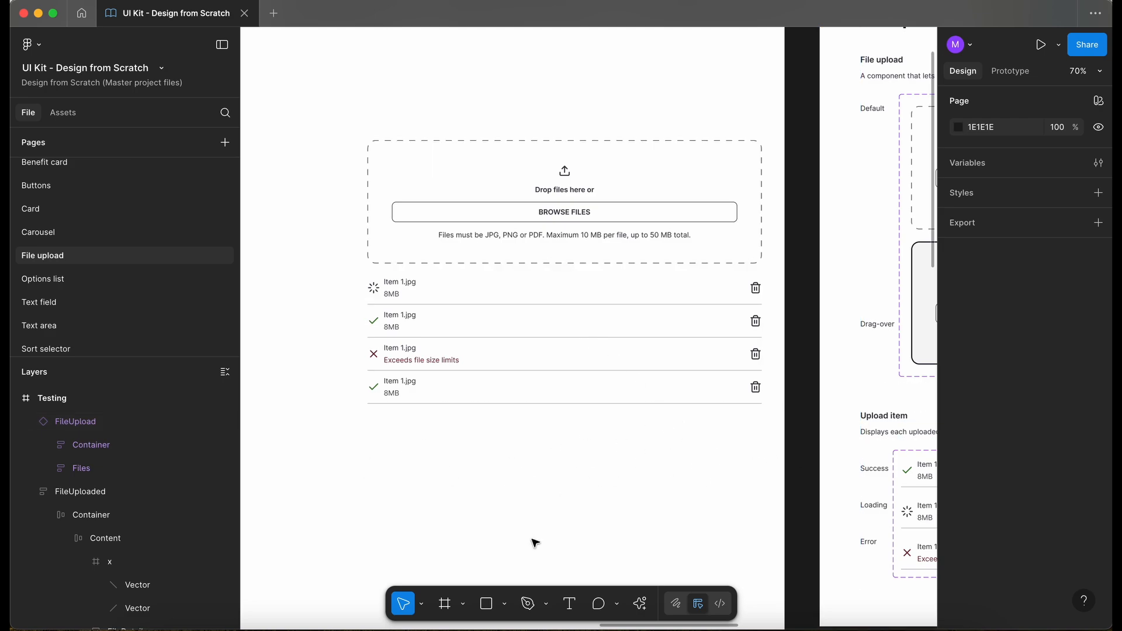
- Review the File upload frame down to the Examples row and its description
scroll(533, 538, down, 5)
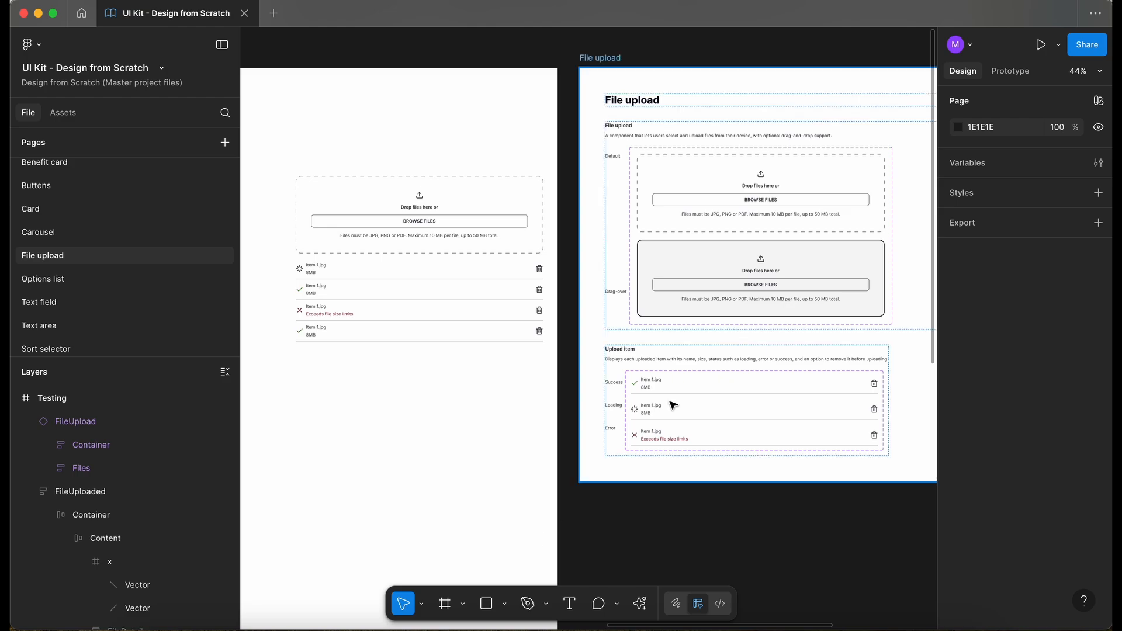
scroll(677, 439, right, 3)
scroll(677, 439, down, 2)
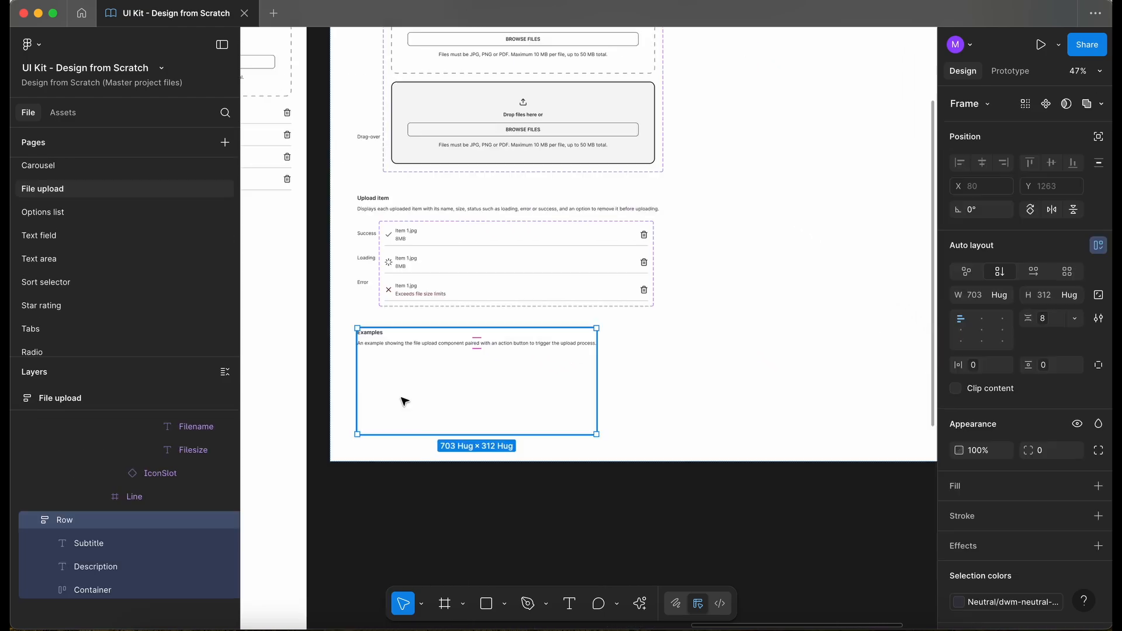
scroll(402, 399, up, 4)
scroll(379, 404, up, 3)
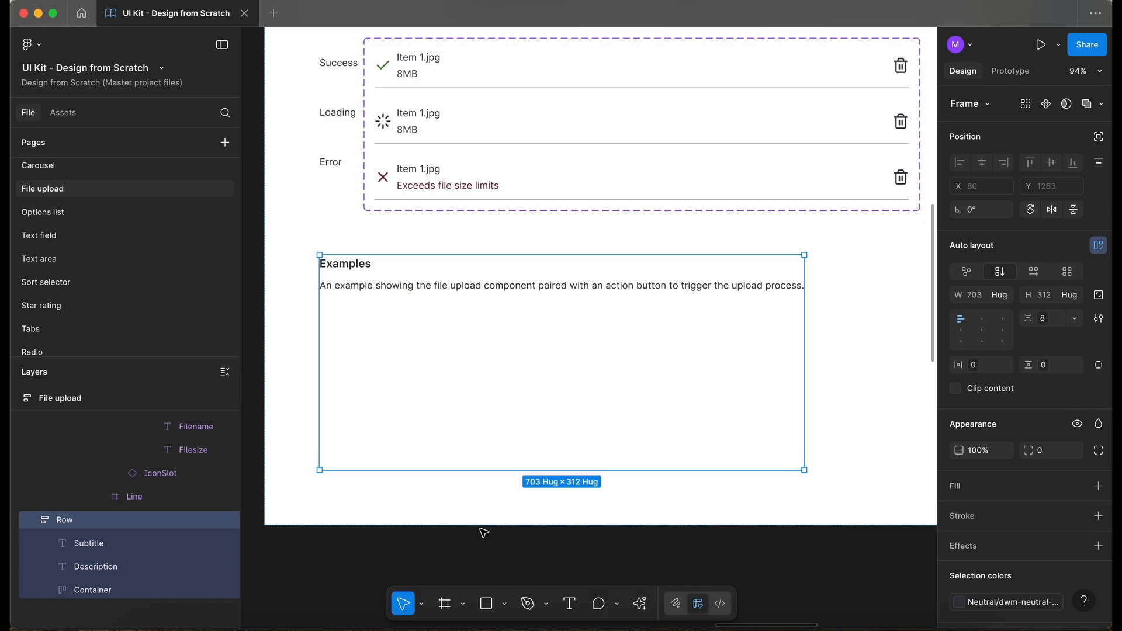
scroll(484, 532, down, 5)
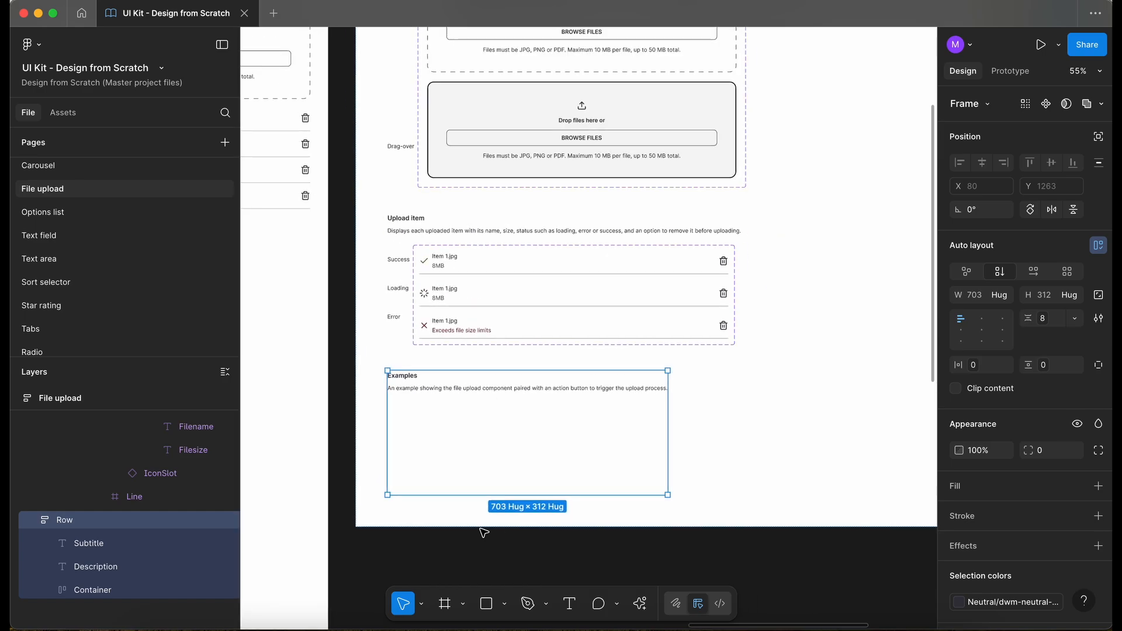
scroll(468, 468, down, 2)
scroll(453, 406, down, 2)
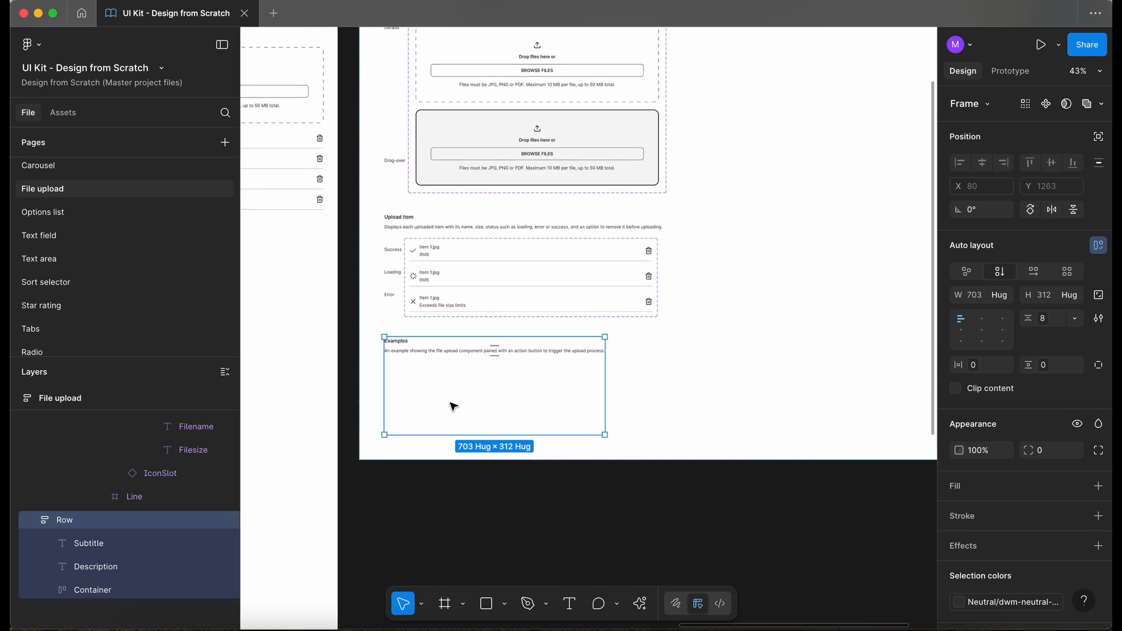
- Copy the Default FileUpload variant and paste it as an instance into the container of the Examples row
scroll(451, 406, up, 2)
click(476, 92)
click(479, 91)
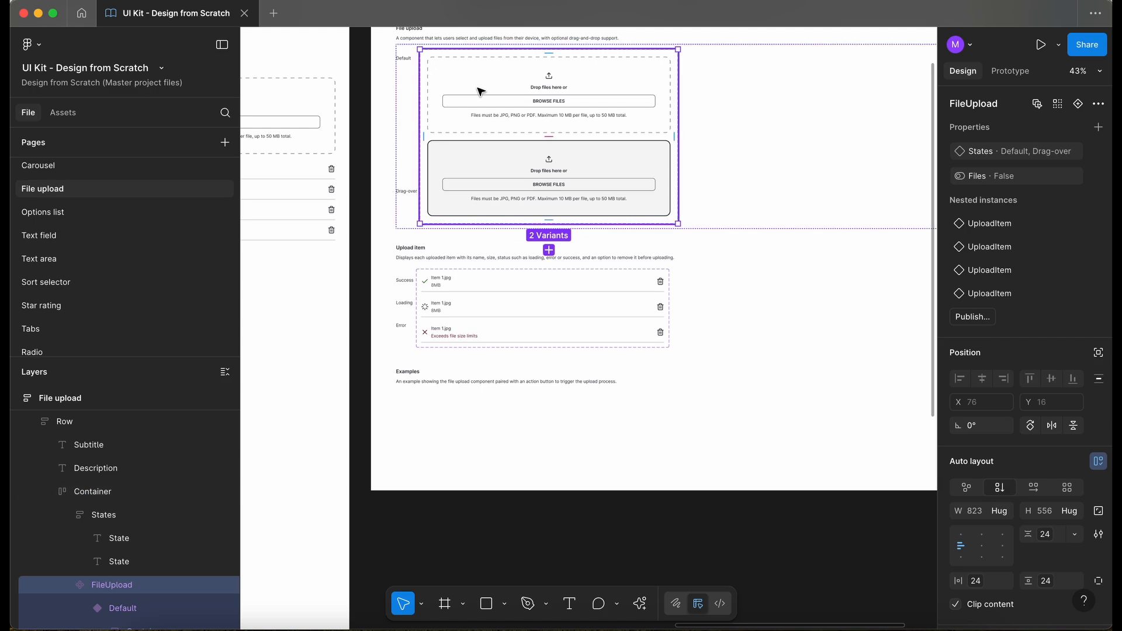
click(479, 91)
click(437, 417)
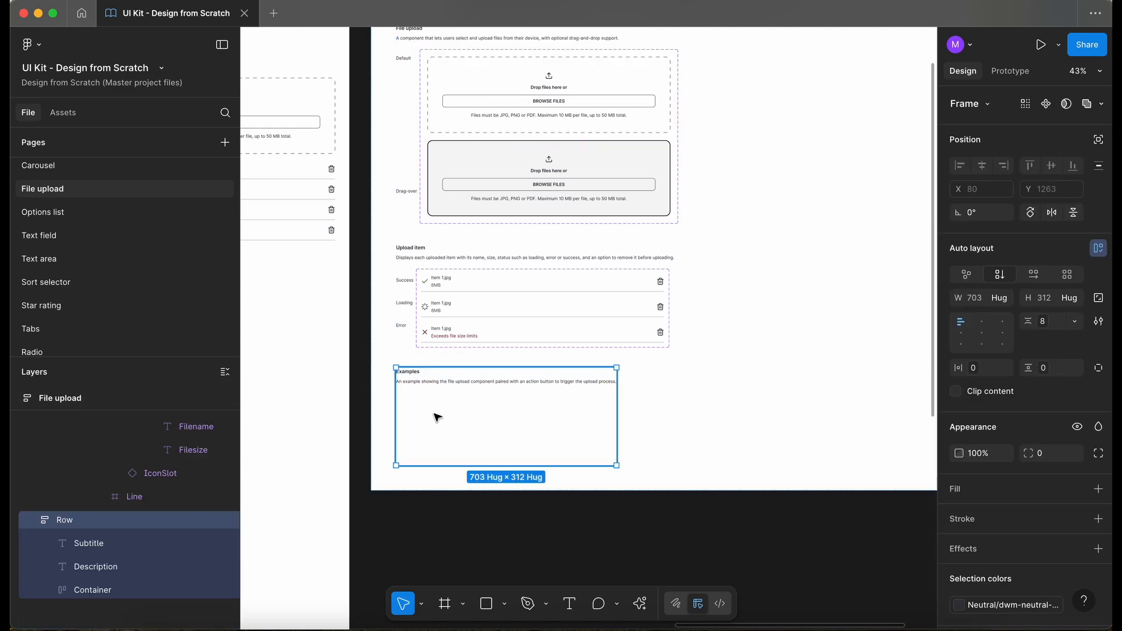
click(437, 418)
key(ctrl+v)
scroll(434, 417, up, 3)
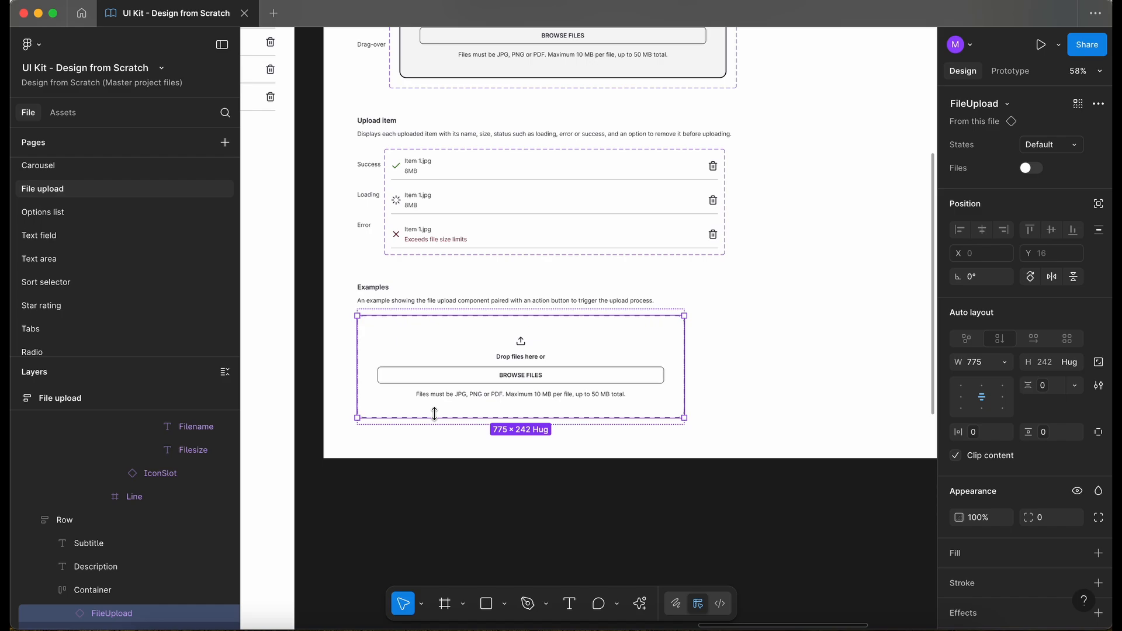
scroll(434, 413, up, 2)
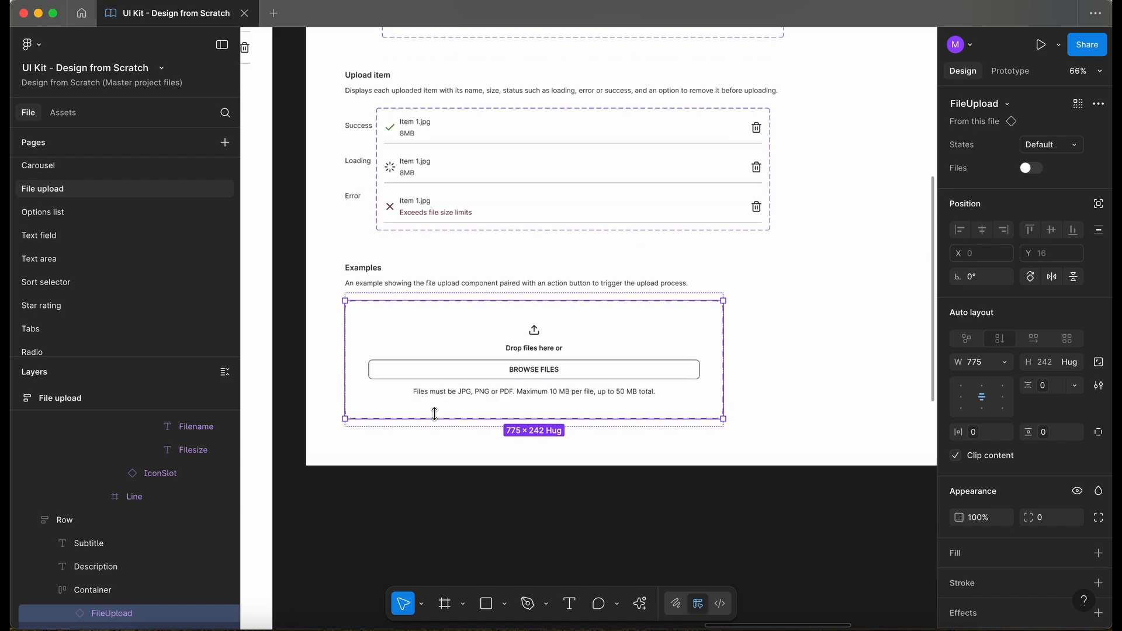
- Add a Button instance below the FileUpload in the Examples container, stacked vertically with a gap of 24 and labelled Upload
click(75, 117)
text(butt)
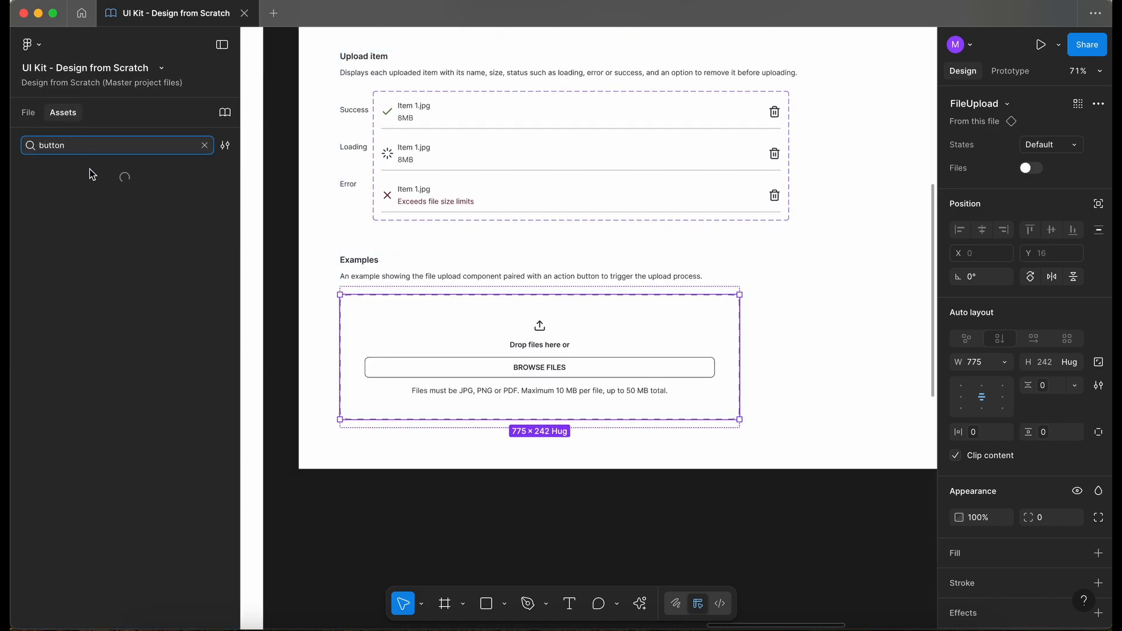
text(on)
drag(69, 194, 551, 409)
click(779, 378)
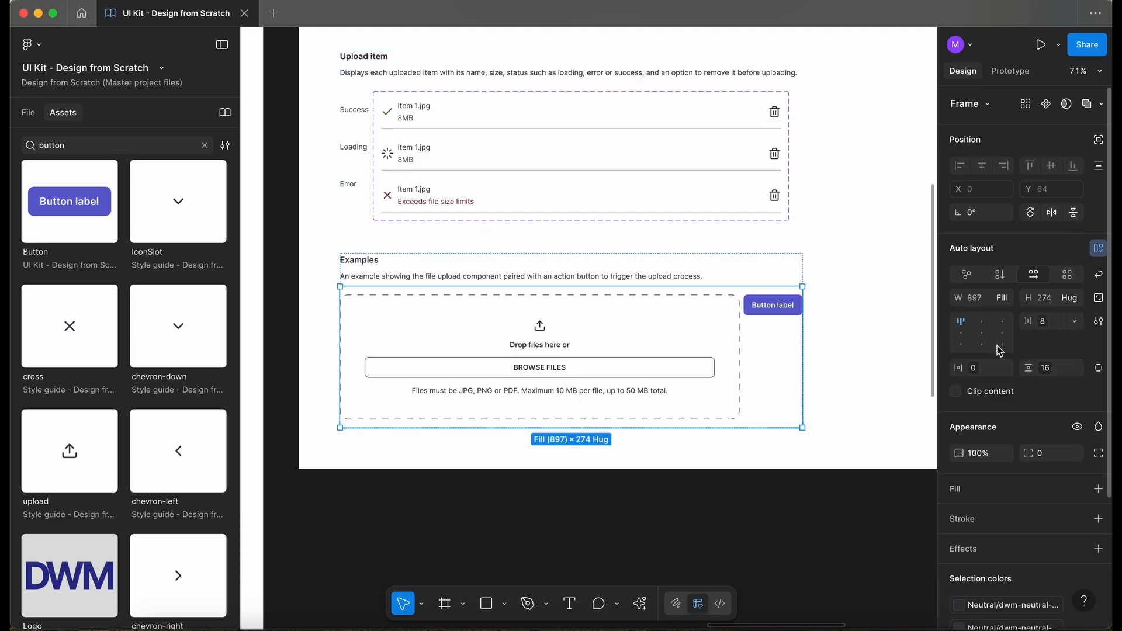
click(999, 274)
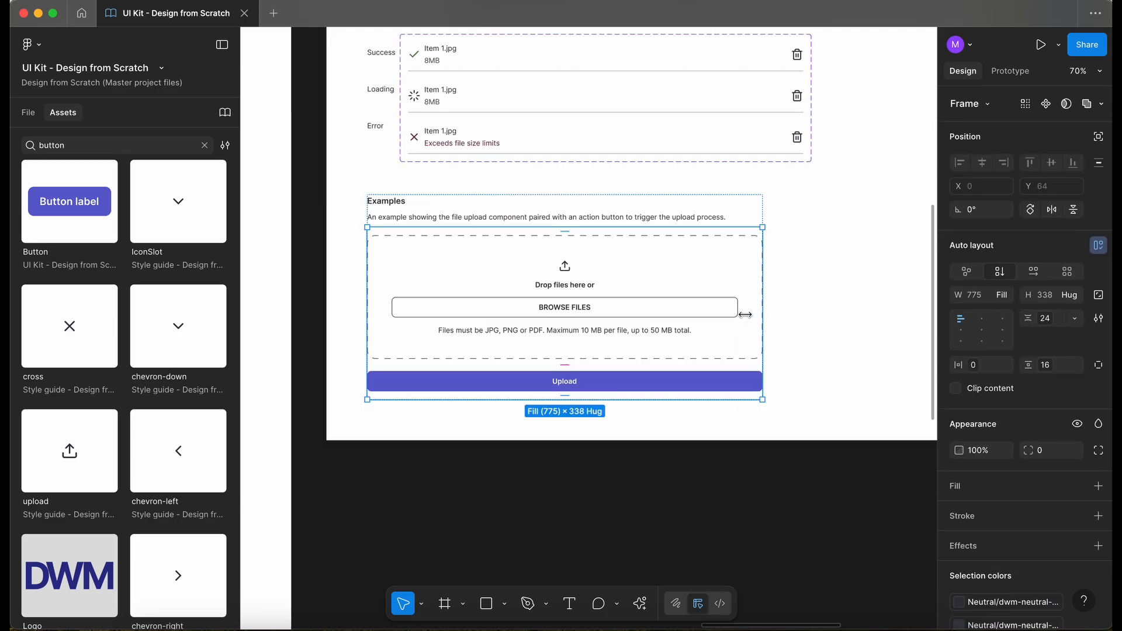
- Narrow the example to about 525 px wide and set its FileUpload instance's width to Fill container
drag(763, 314, 635, 320)
click(604, 318)
click(1004, 365)
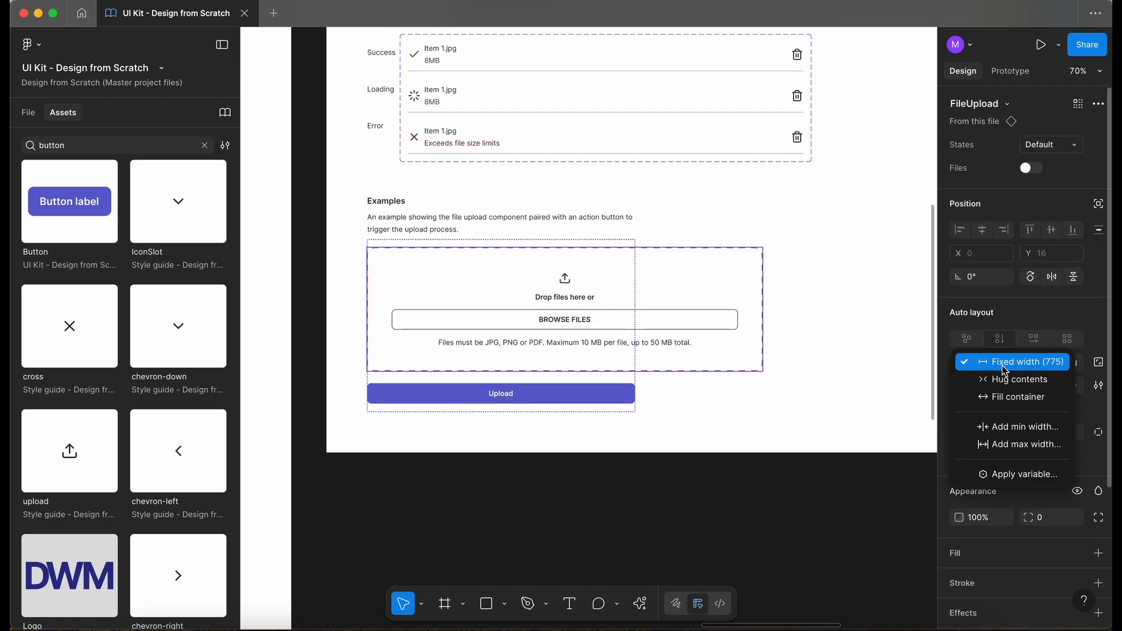
click(1018, 397)
scroll(435, 524, up, 2)
click(436, 524)
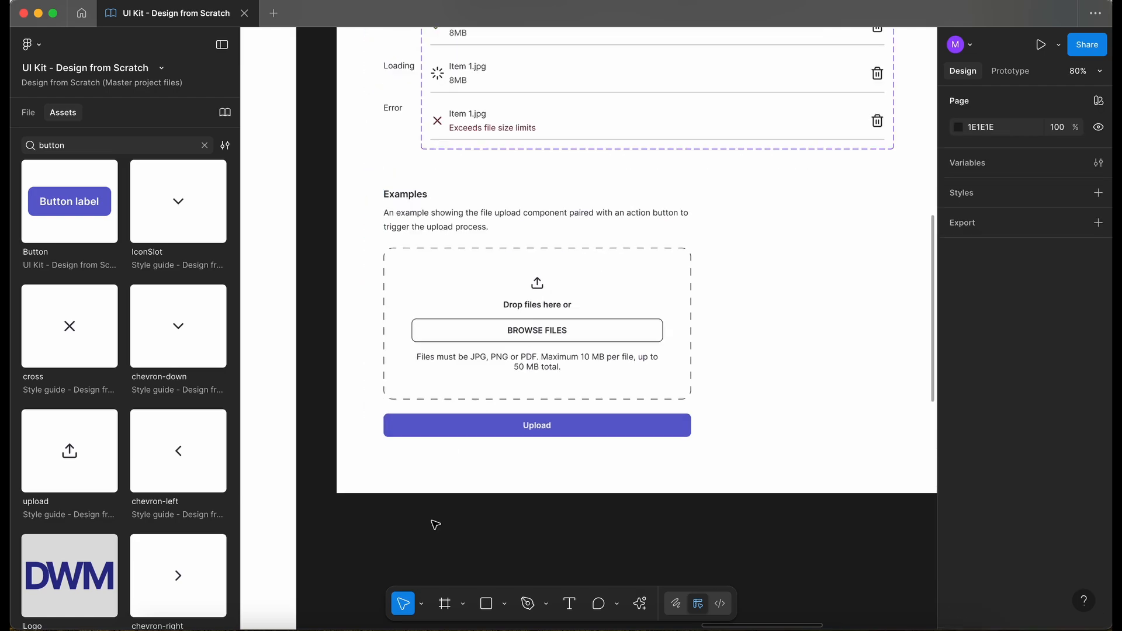
- Inspect the example's layout in the Examples row and select its FileUpload instance
scroll(435, 525, down, 3)
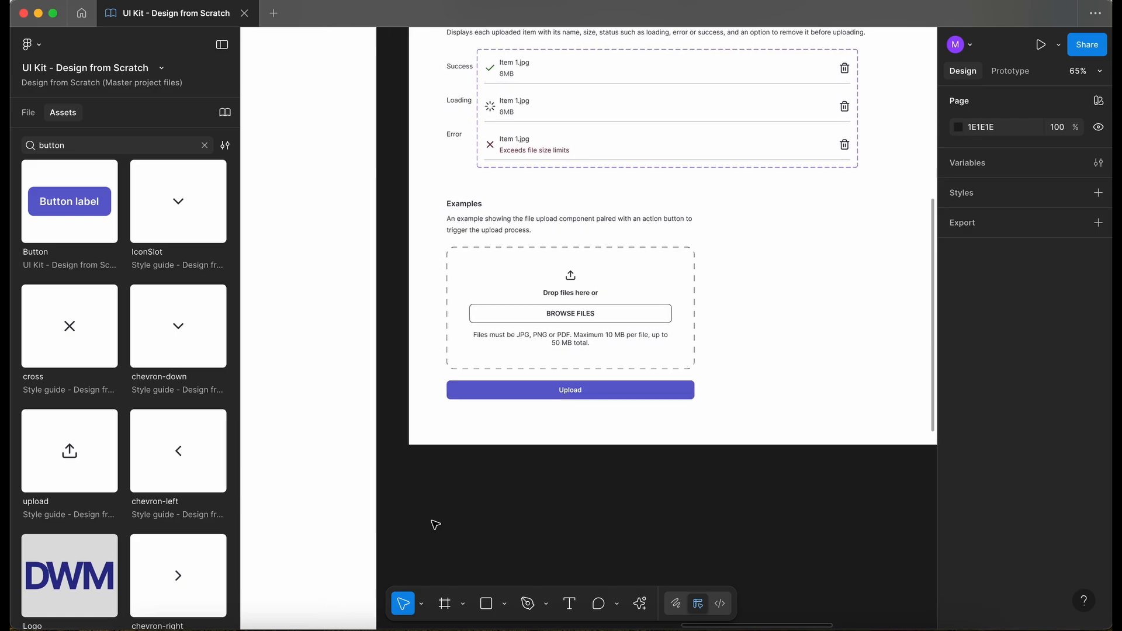
scroll(435, 525, up, 2)
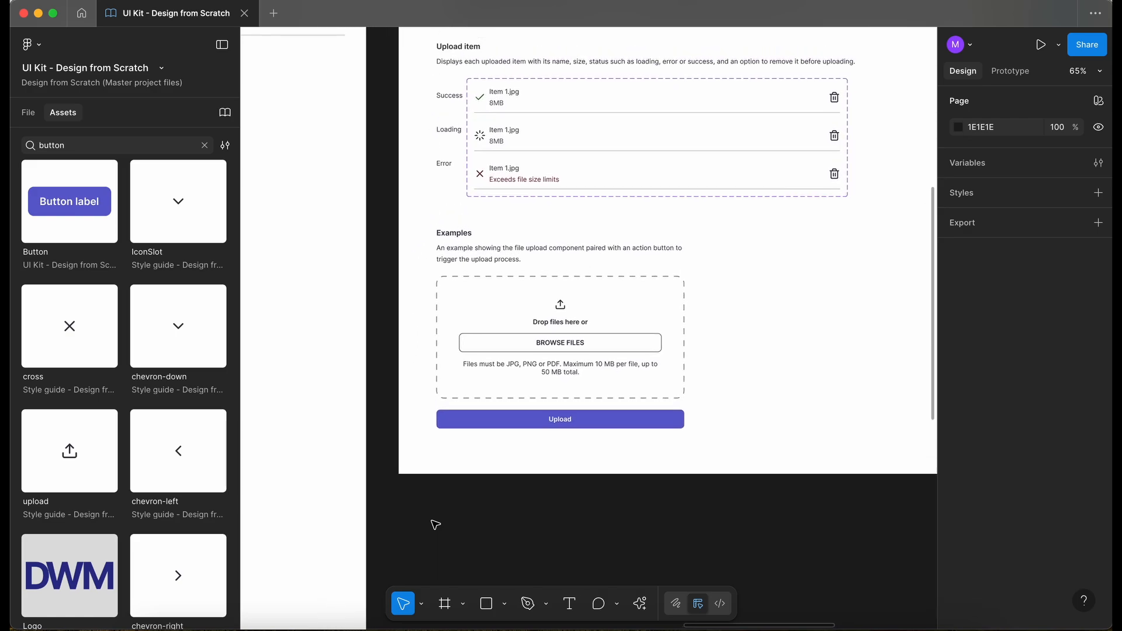
scroll(519, 461, up, 3)
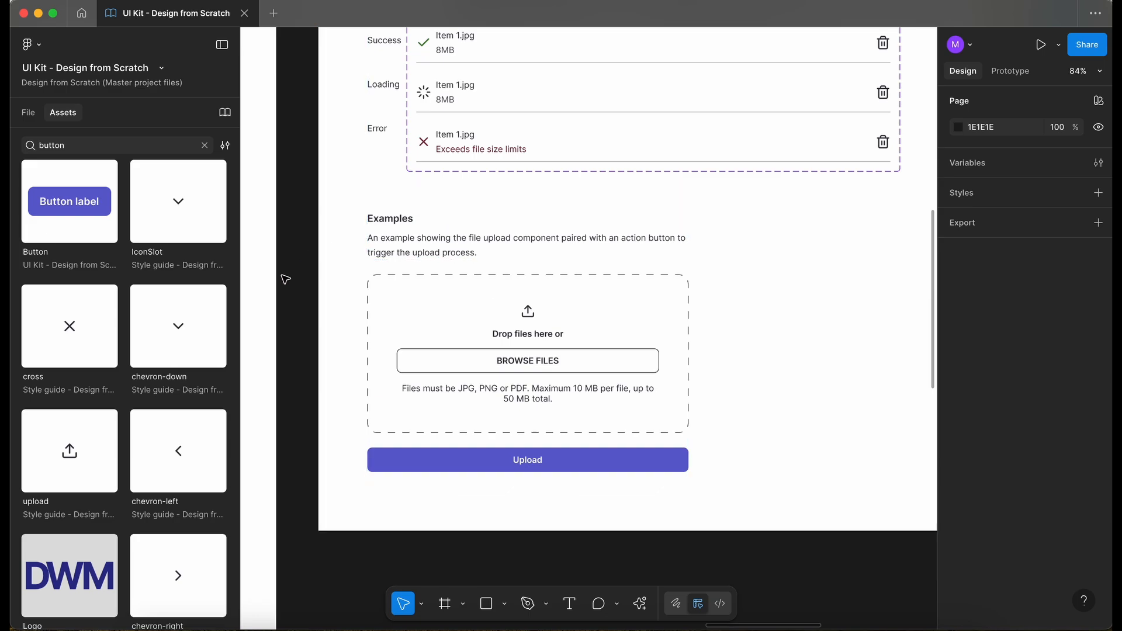
click(492, 365)
click(493, 364)
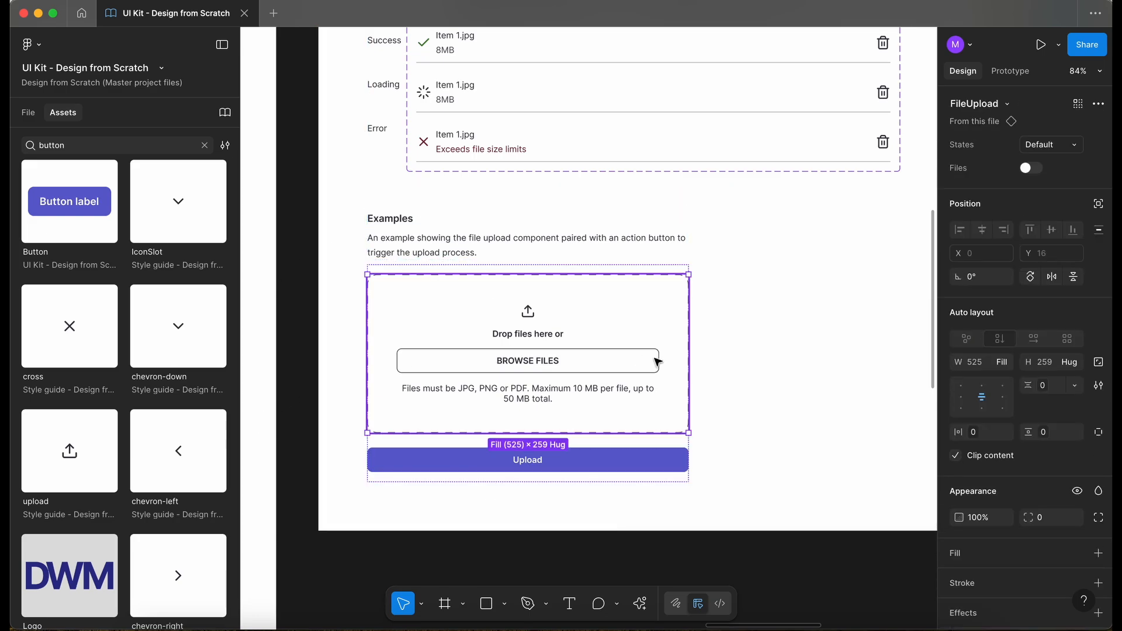
scroll(532, 335, up, 3)
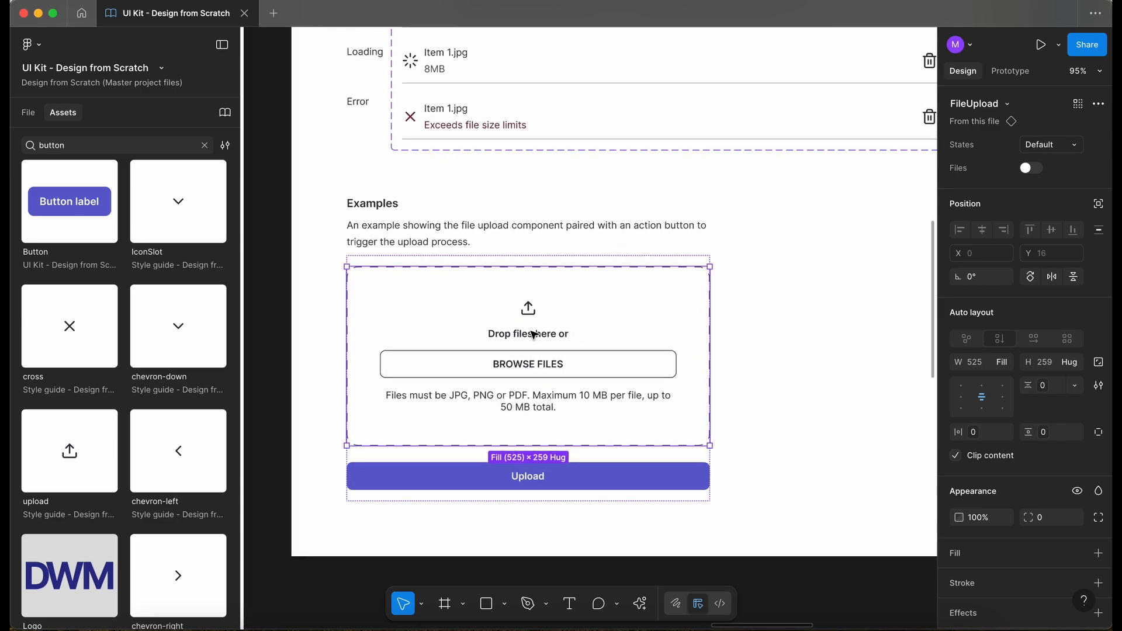
scroll(590, 354, down, 3)
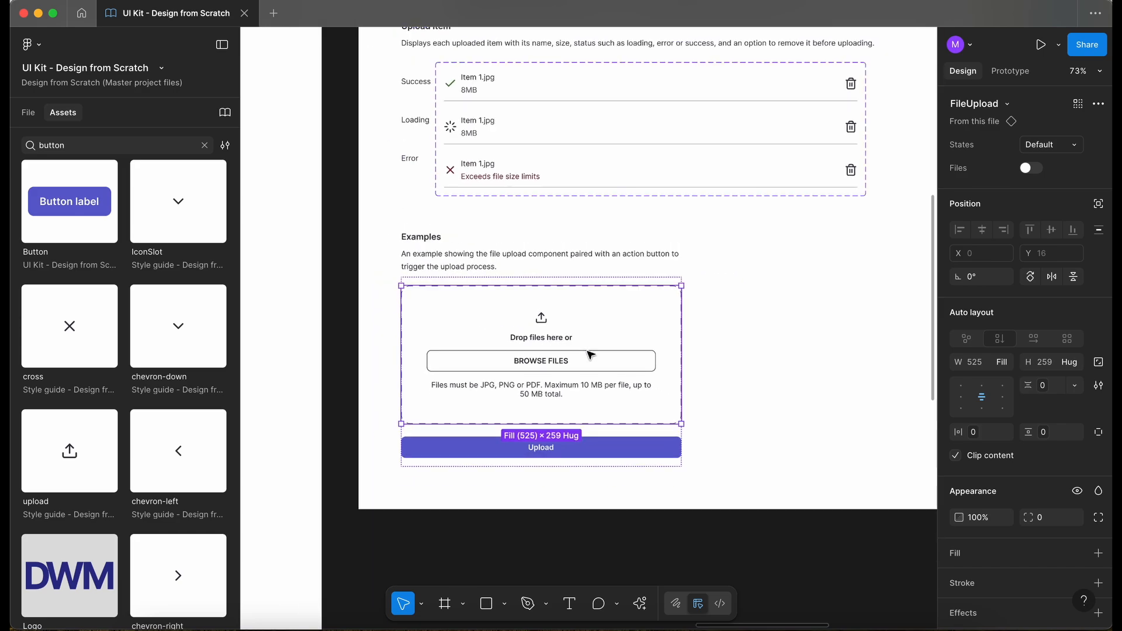
- Turn on the Files property of the FileUpload instance in the Examples row
scroll(663, 215, down, 5)
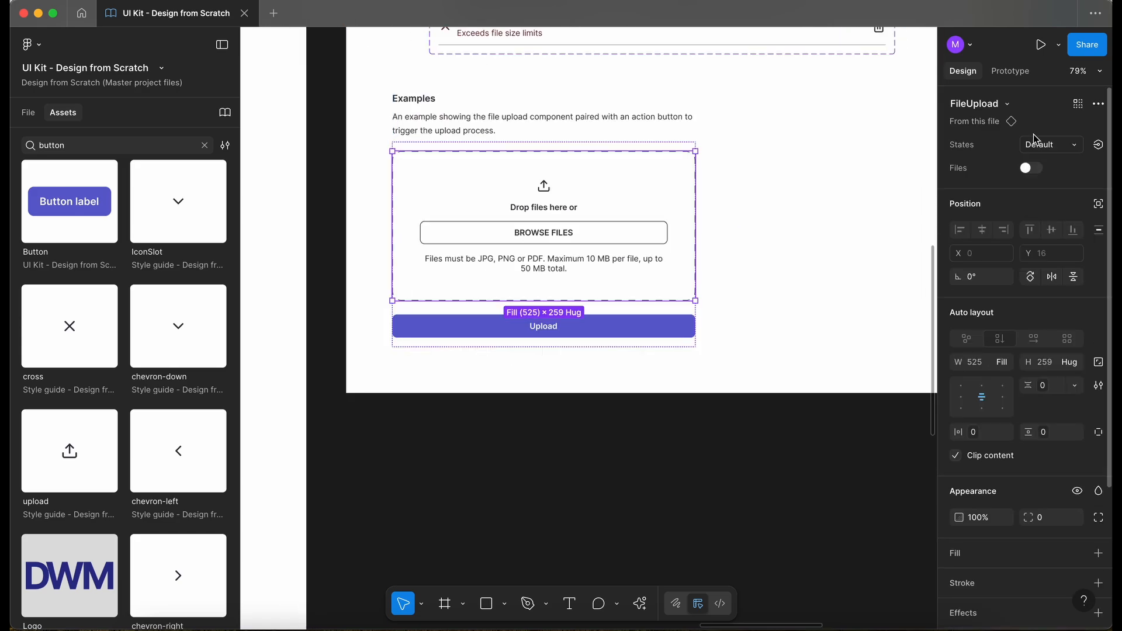
click(1033, 169)
scroll(591, 464, up, 5)
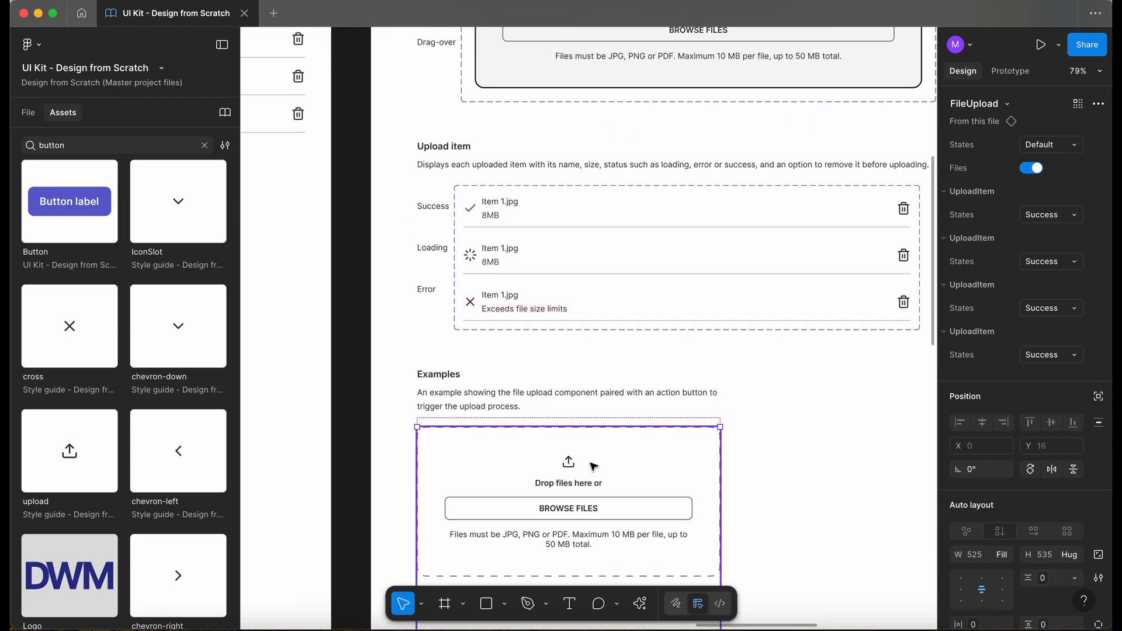
- Set the width of the Success, Loading and Error variants of UploadItem to Fill container
scroll(592, 464, down, 5)
click(619, 294)
shift+click(624, 321)
shift+click(690, 347)
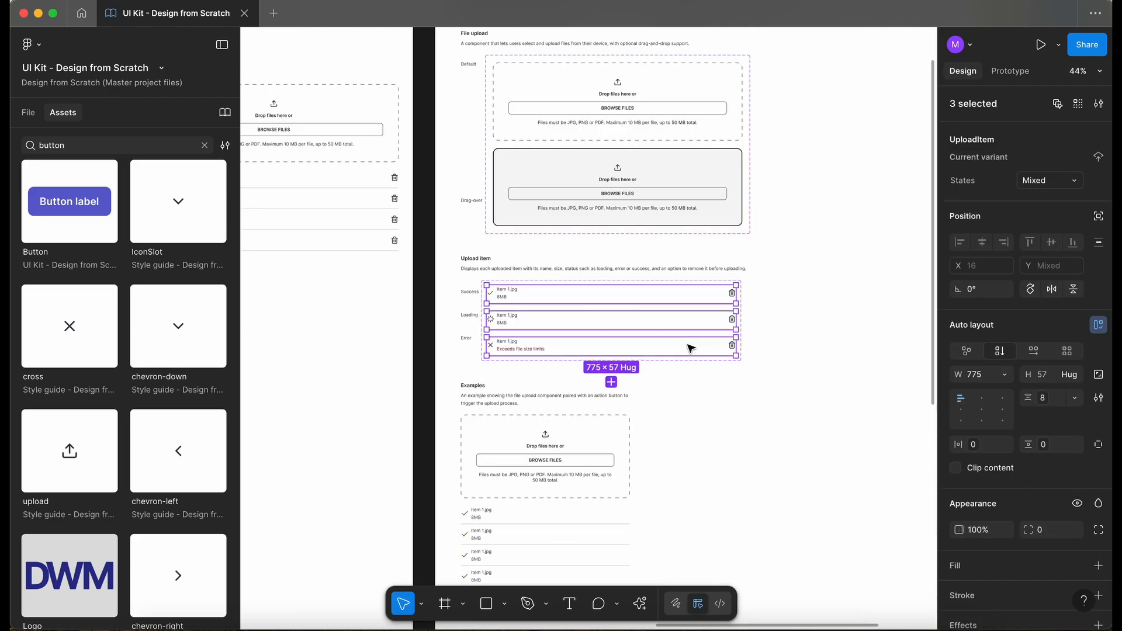
click(1004, 375)
click(1013, 393)
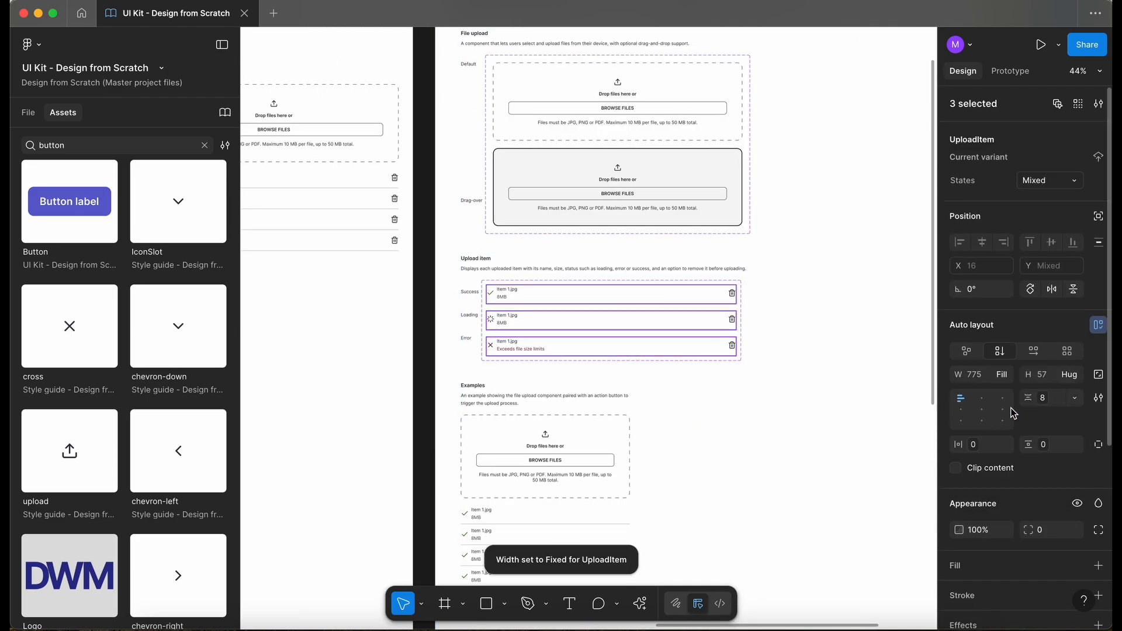
- Set all four UploadItem instances in the Default FileUpload variant's hidden Files frame to Fill container width
scroll(713, 292, up, 5)
scroll(713, 292, left, 2)
click(700, 270)
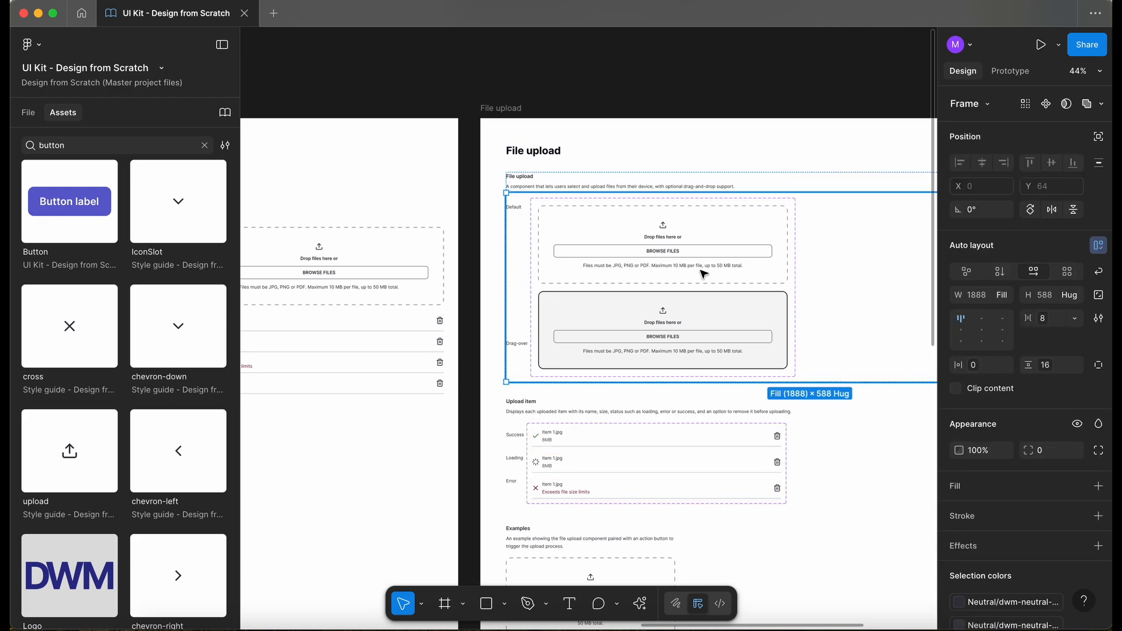
double_click(700, 270)
click(26, 115)
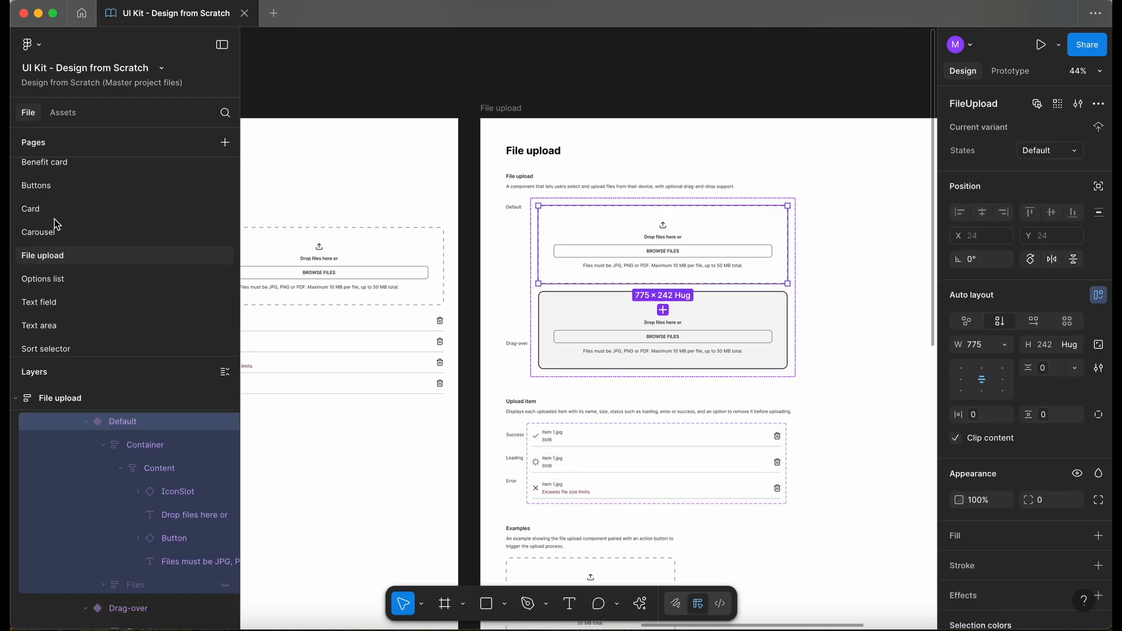
scroll(181, 549, down, 2)
click(175, 535)
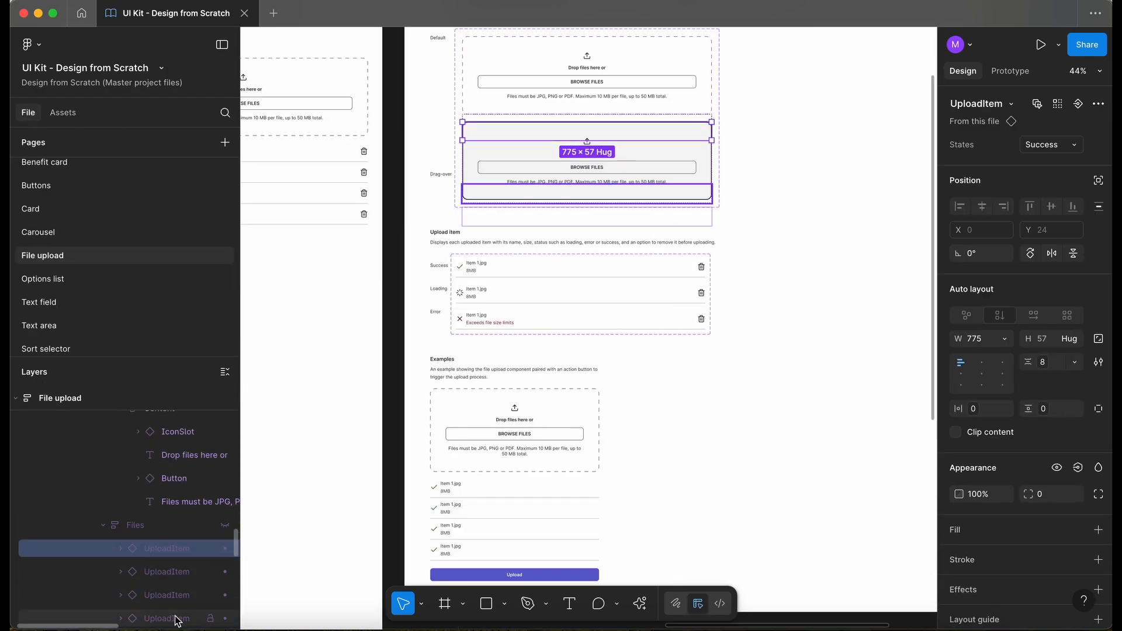
shift+click(175, 618)
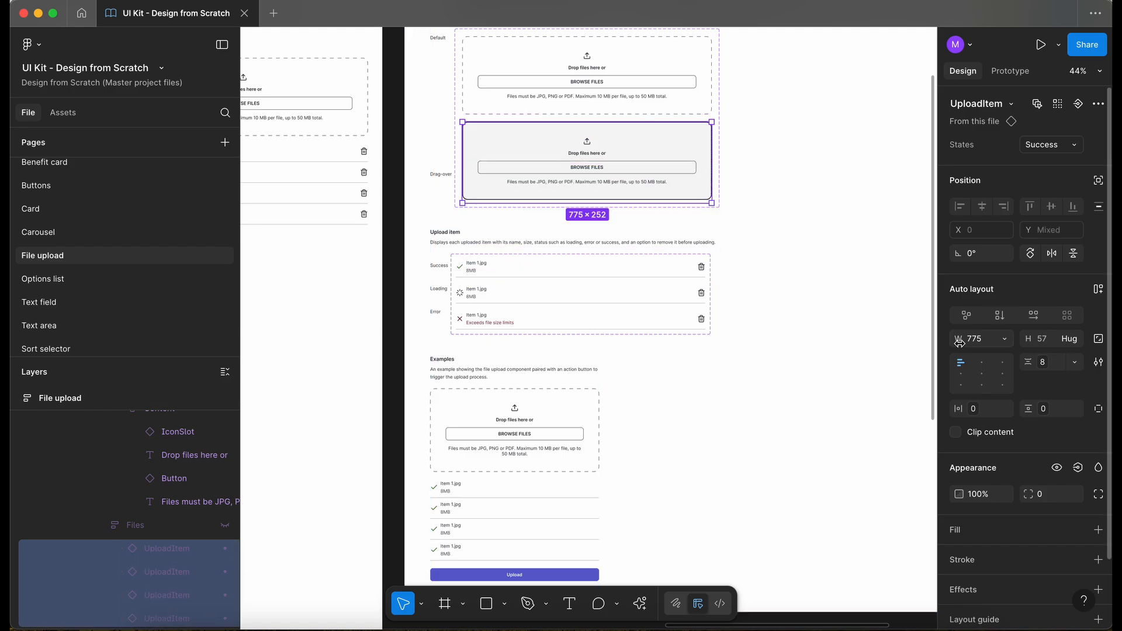
click(1005, 339)
click(1000, 373)
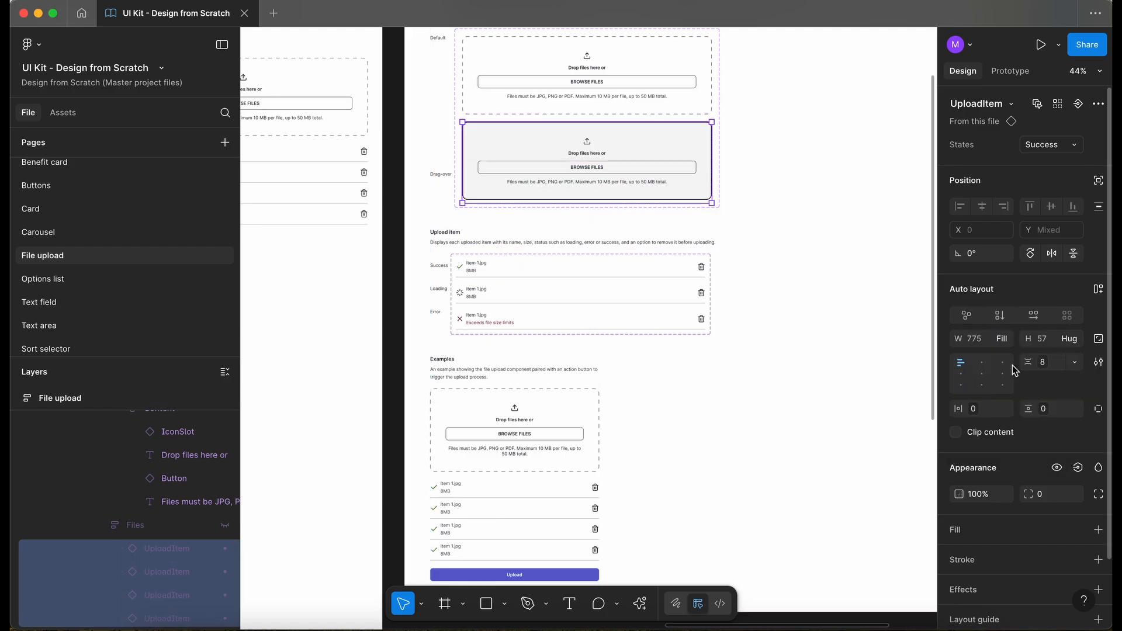
scroll(565, 460, down, 2)
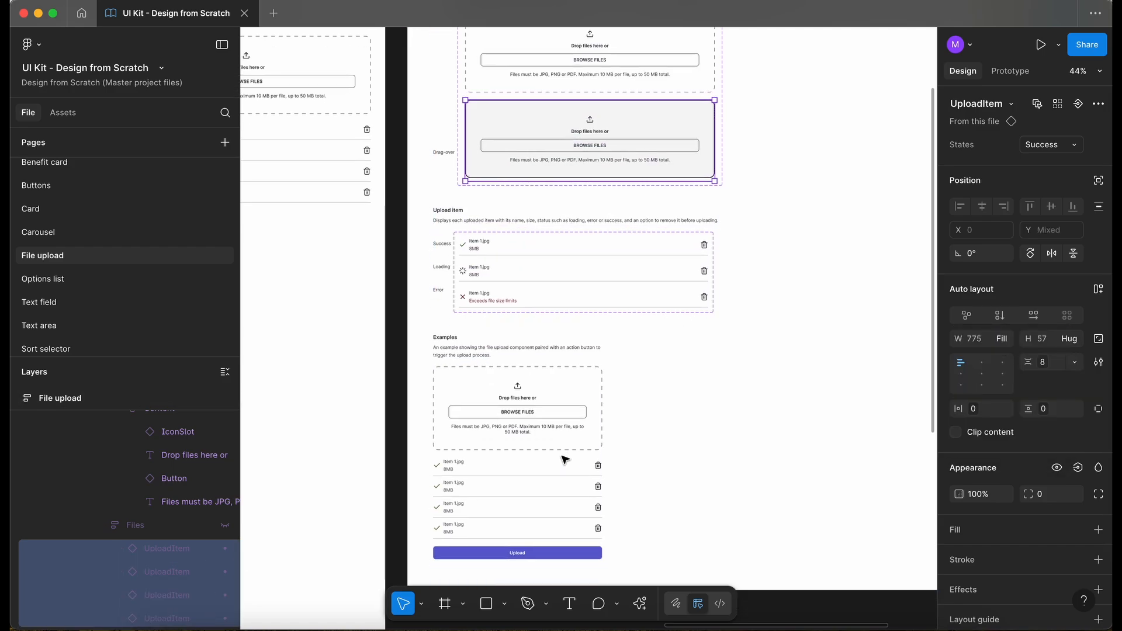
- Set the width of the Drag-over variant's Files frame and its four UploadItem instances to Fill container
scroll(516, 340, up, 5)
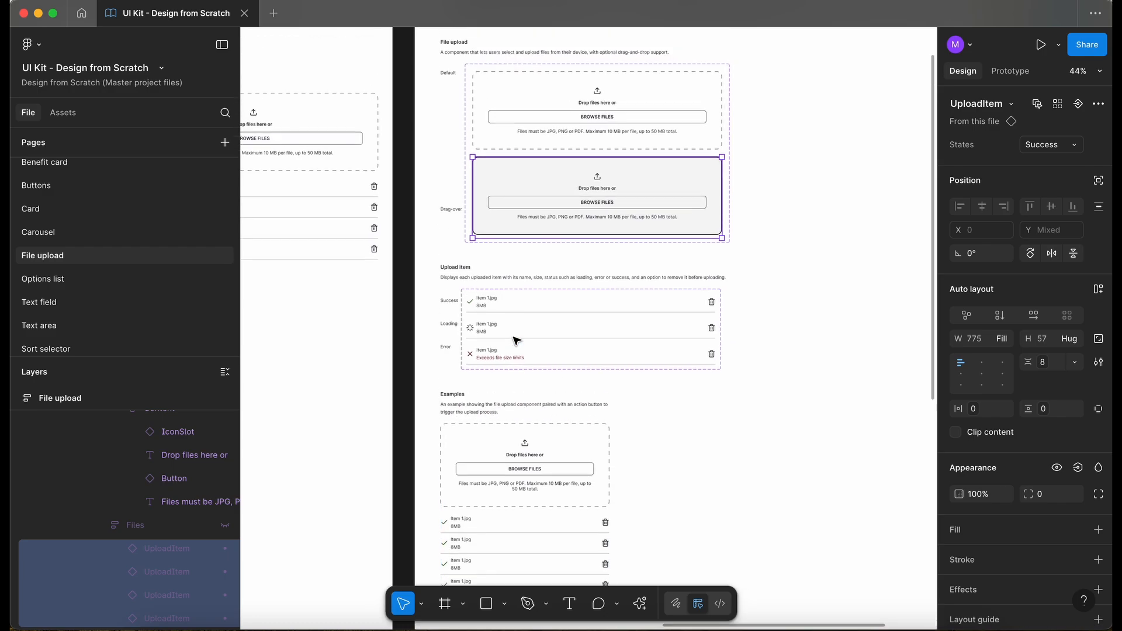
click(531, 236)
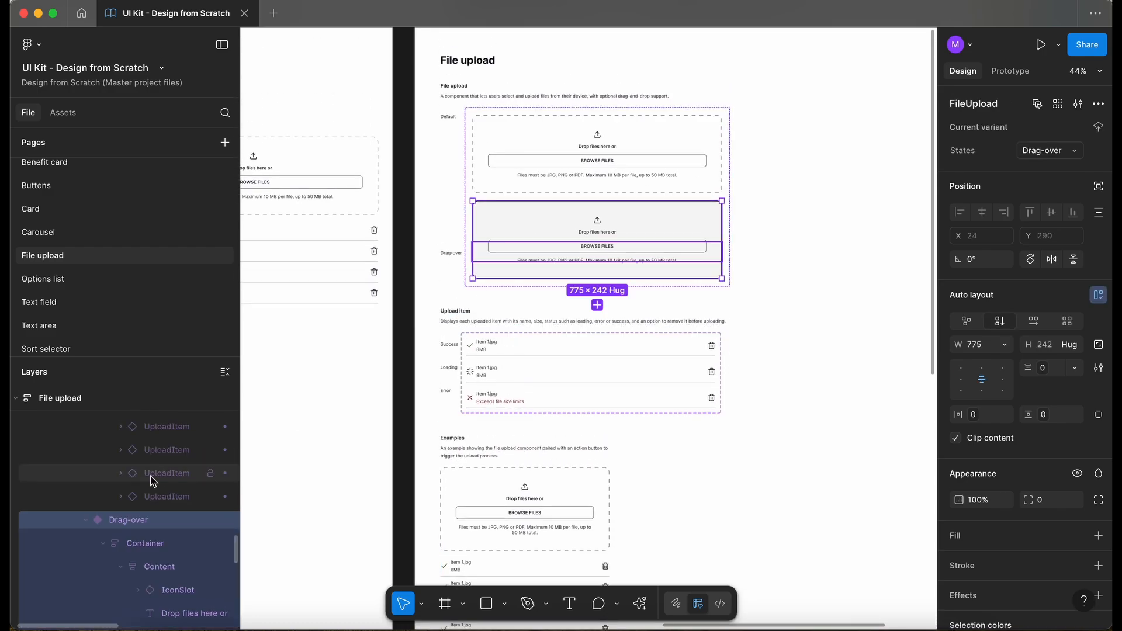
scroll(150, 473, down, 4)
click(135, 577)
click(1005, 300)
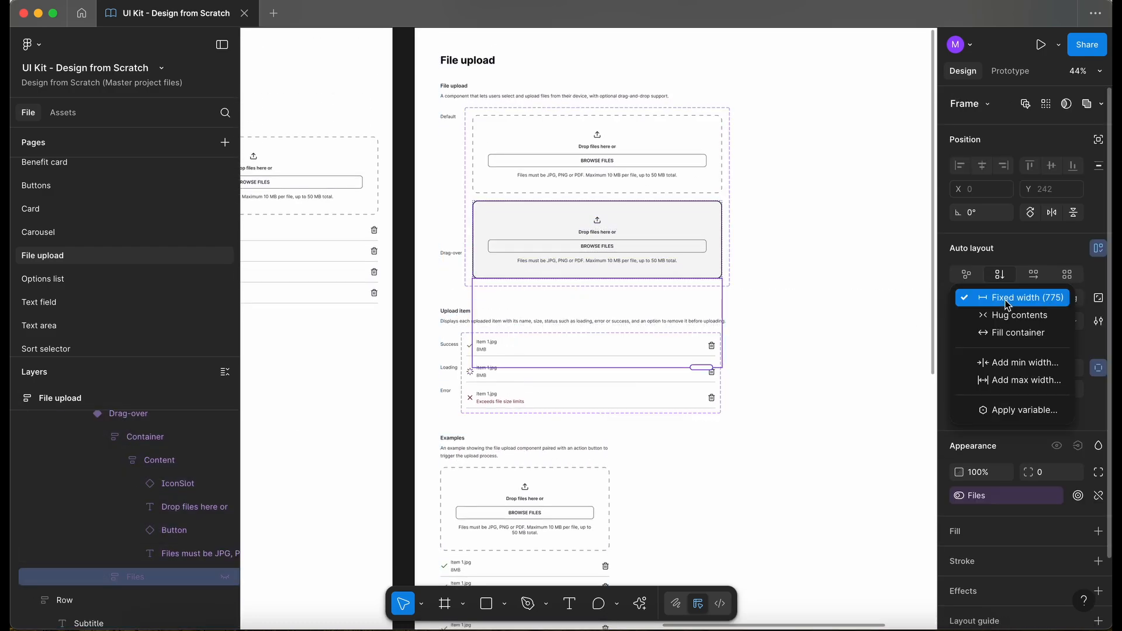
click(1015, 332)
key(Return)
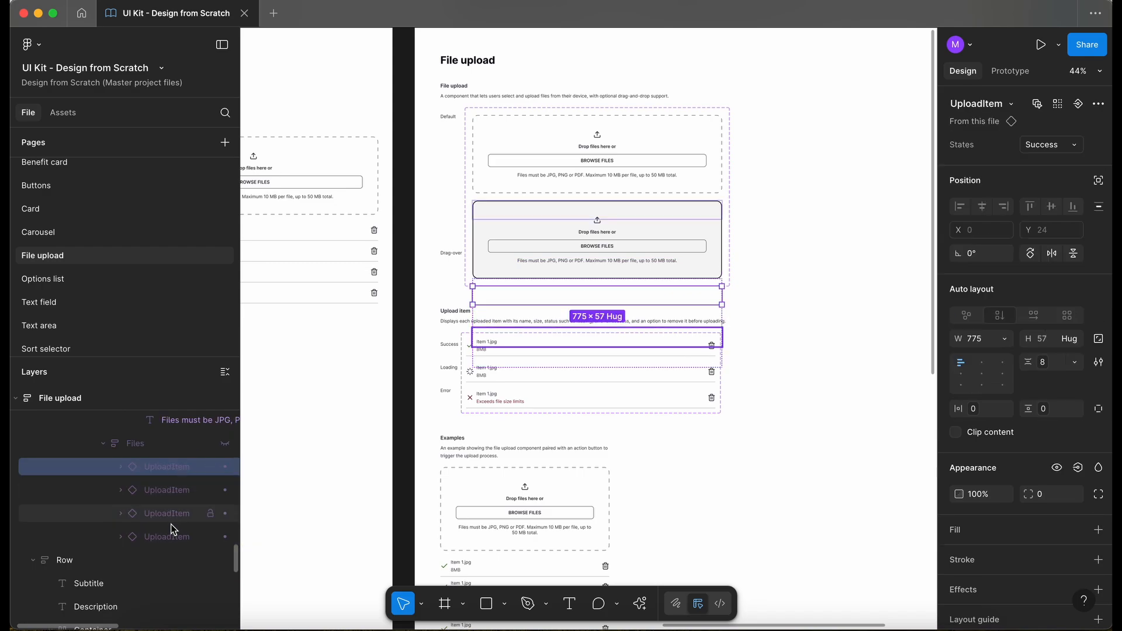
click(1005, 339)
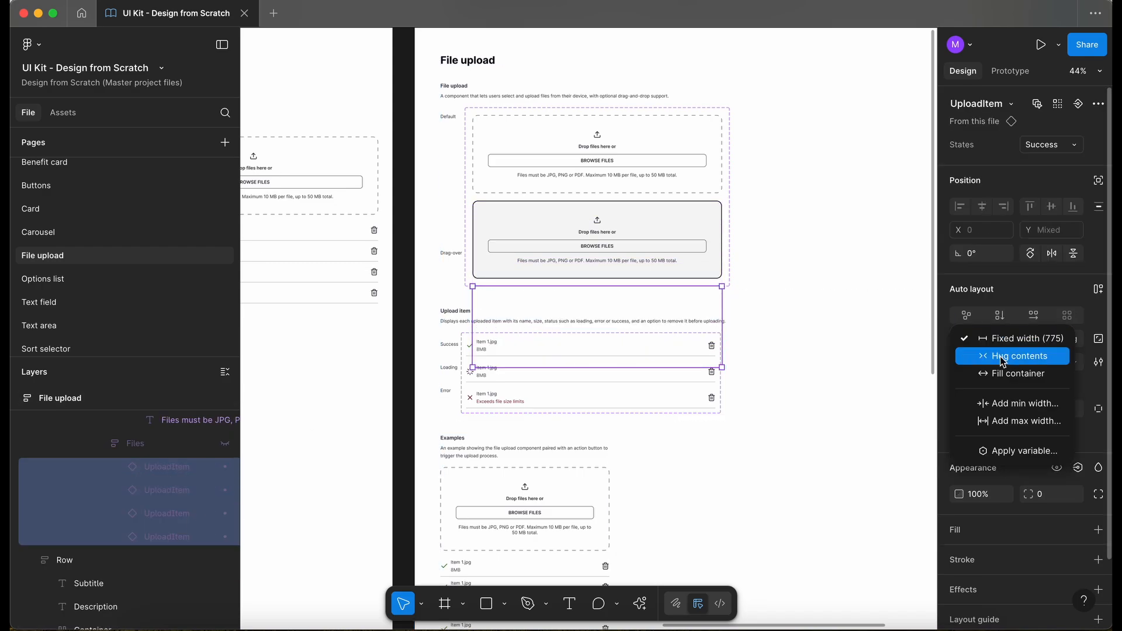
click(1004, 374)
- Examine the finished example in the Examples row up close with the interface hidden
scroll(594, 374, down, 5)
scroll(595, 374, right, 1)
click(624, 358)
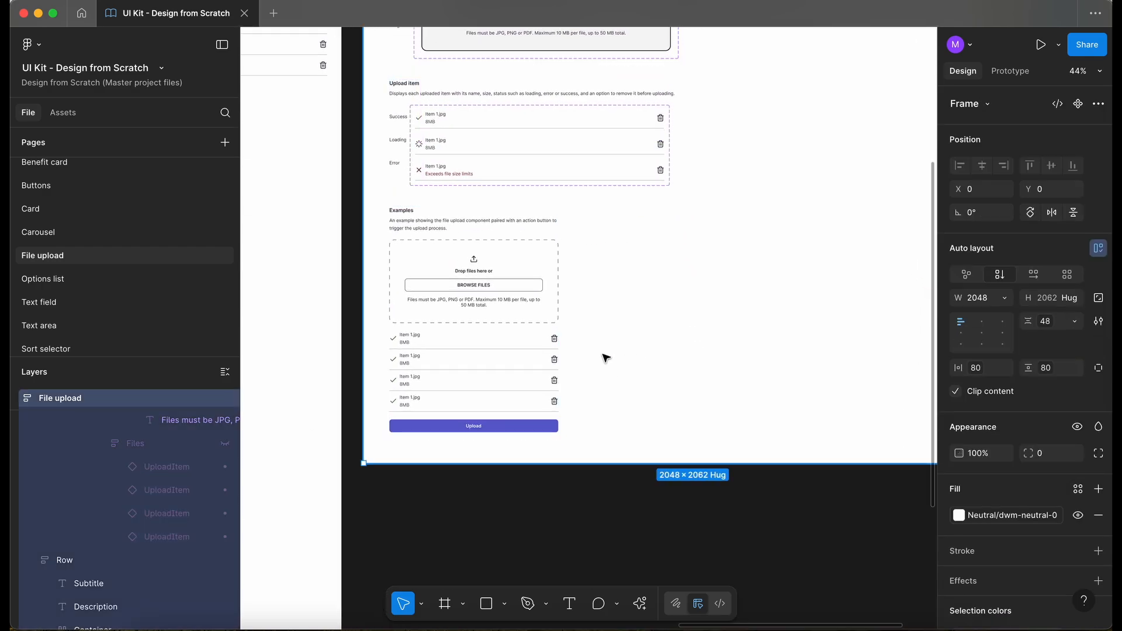
click(435, 338)
key(shift+2)
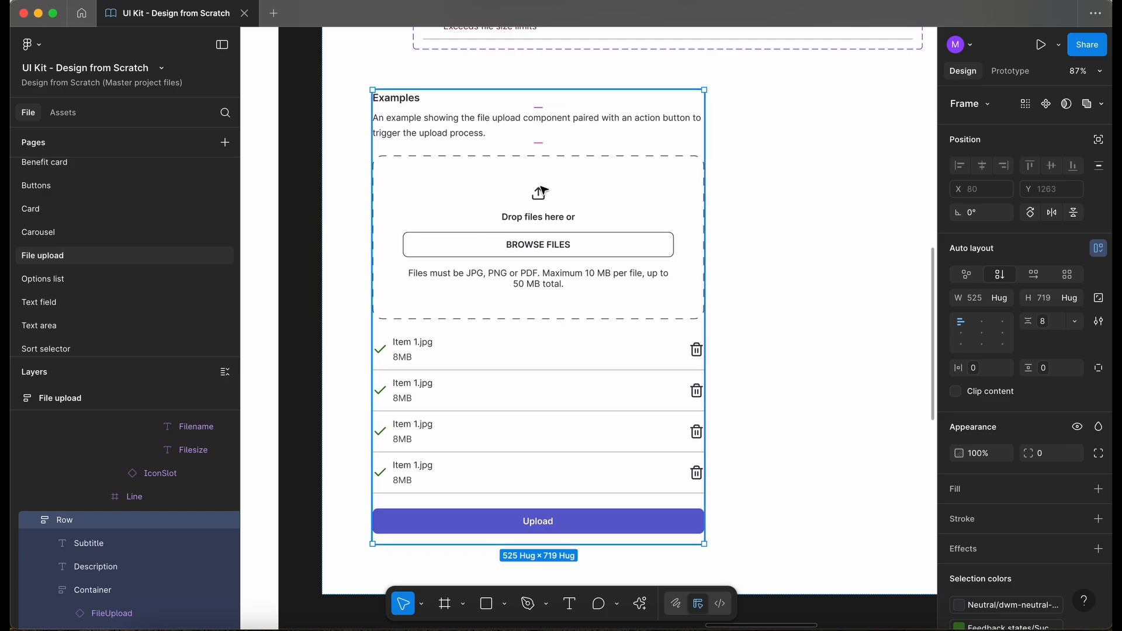
click(298, 324)
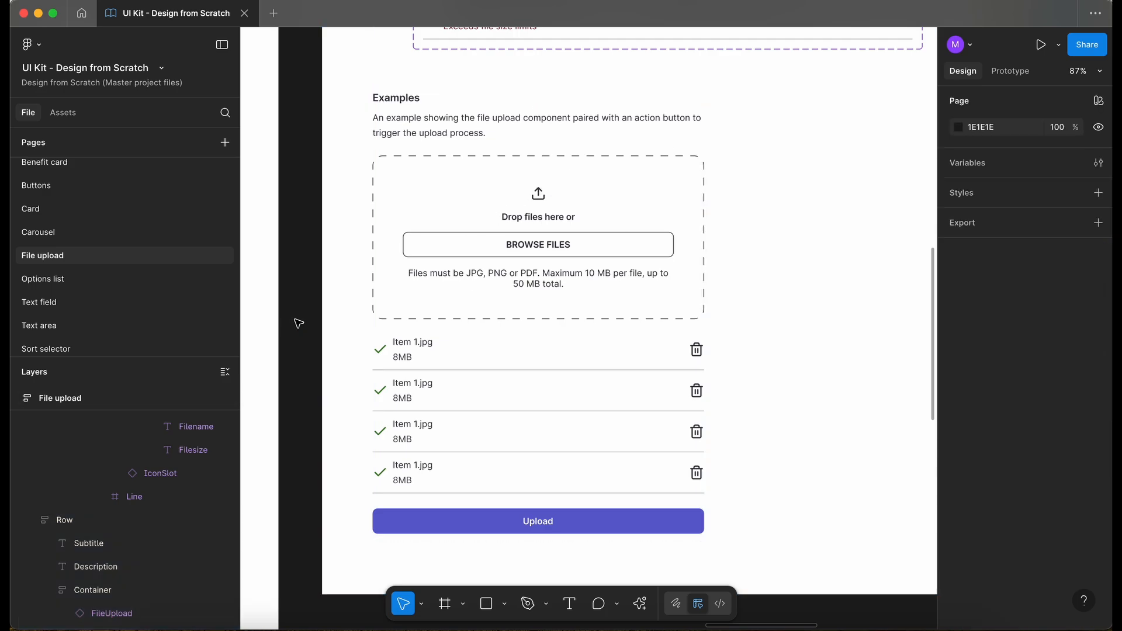
key(super+backslash)
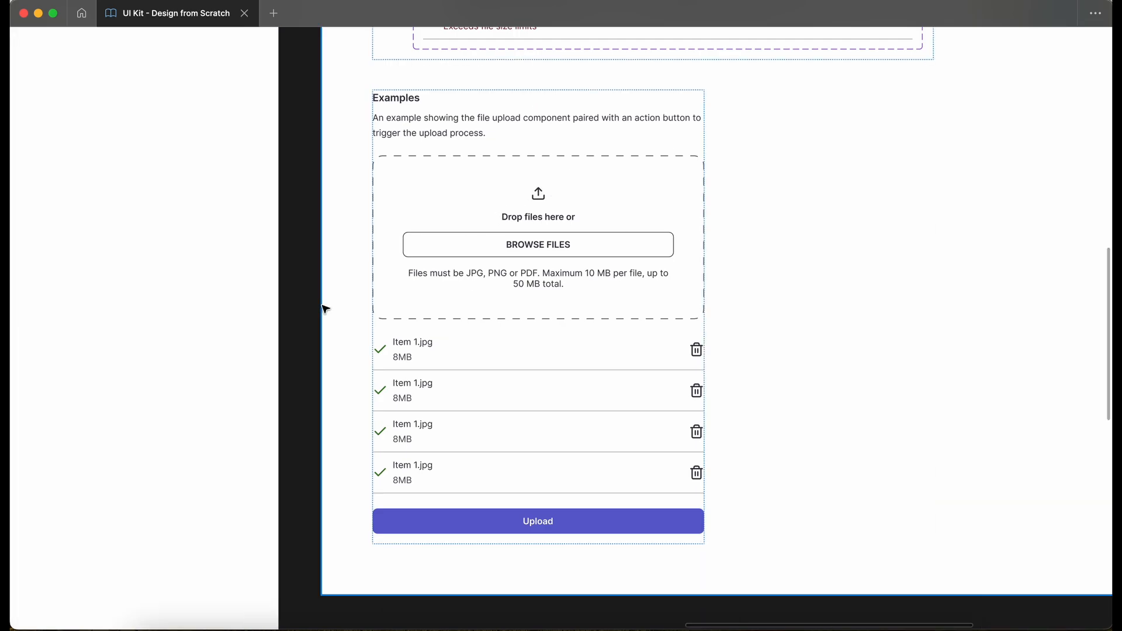
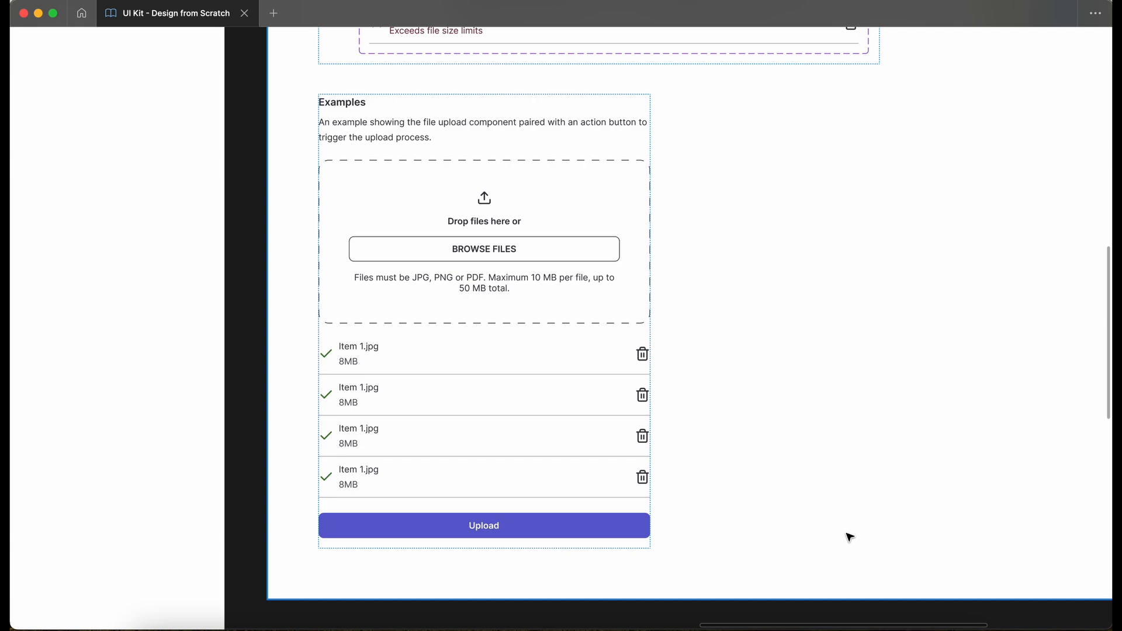
- Review the File upload frame alongside the wireframes and draft states in the Testing frame
scroll(754, 456, down, 5)
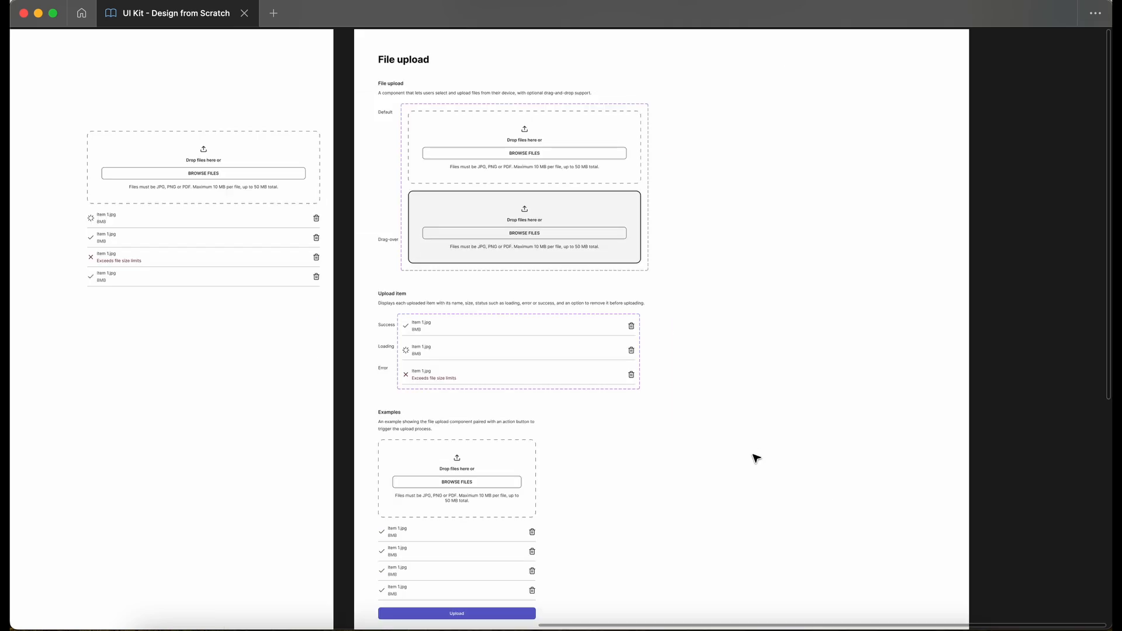
scroll(755, 457, down, 5)
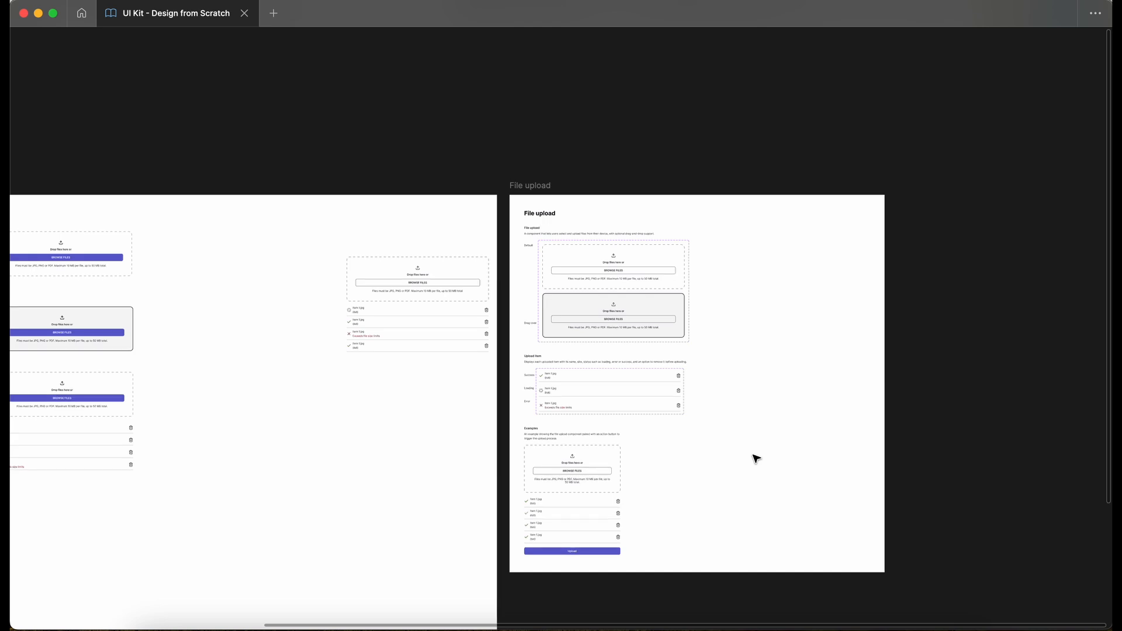
scroll(646, 400, left, 6)
scroll(646, 399, down, 4)
scroll(633, 397, left, 10)
scroll(632, 397, down, 3)
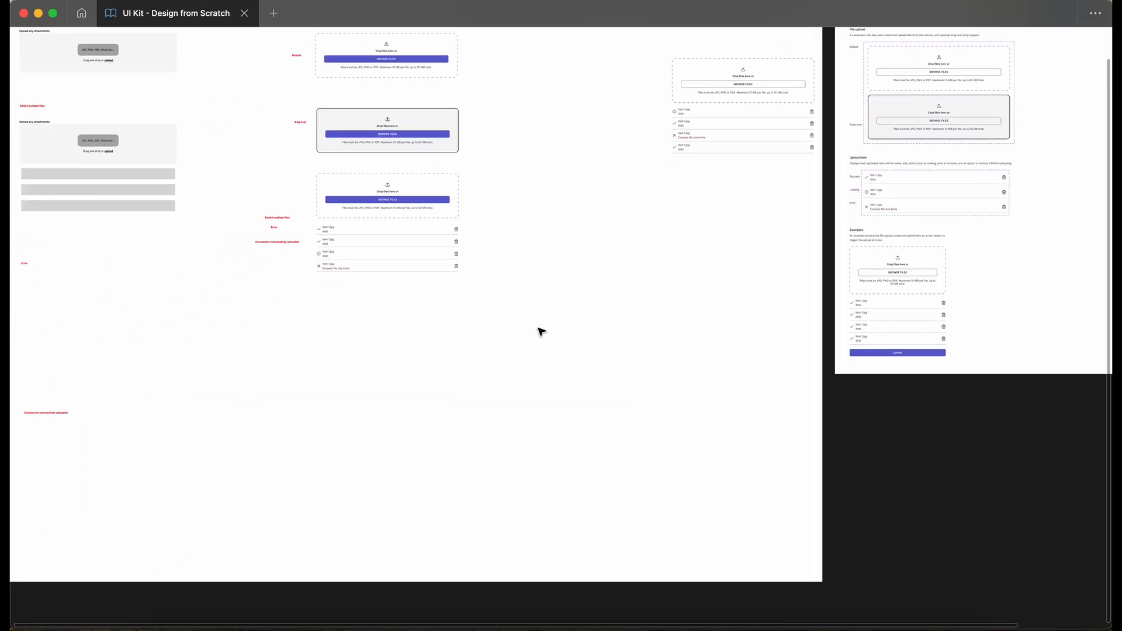
scroll(454, 275, up, 4)
click(281, 193)
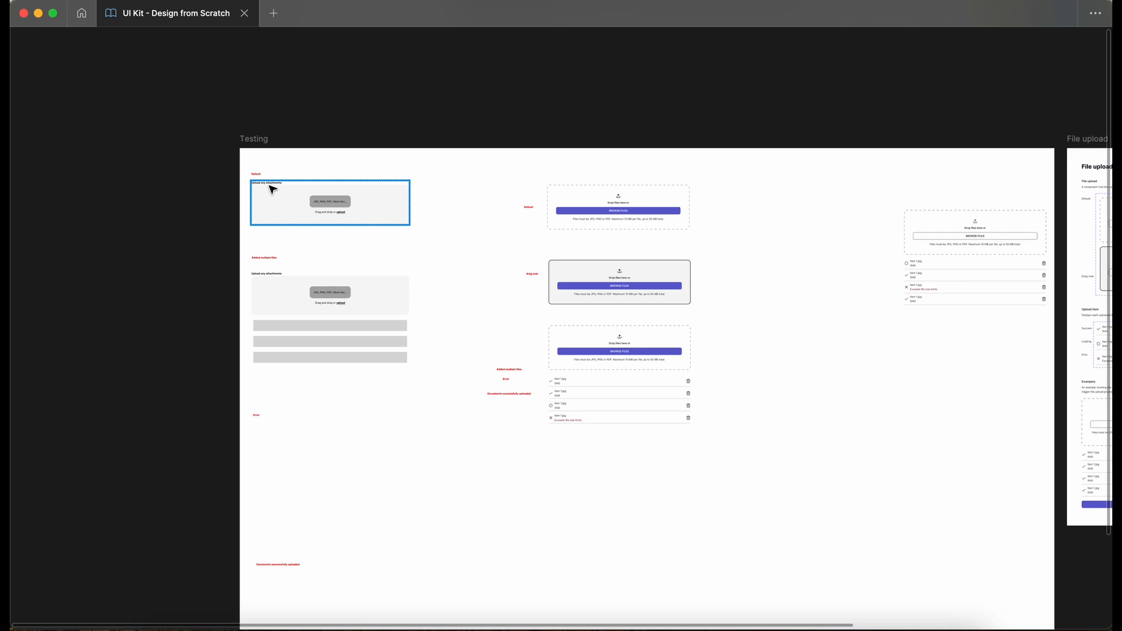
scroll(268, 186, up, 6)
scroll(268, 186, down, 3)
scroll(268, 185, down, 6)
scroll(272, 188, down, 1)
scroll(272, 188, up, 5)
scroll(273, 189, right, 6)
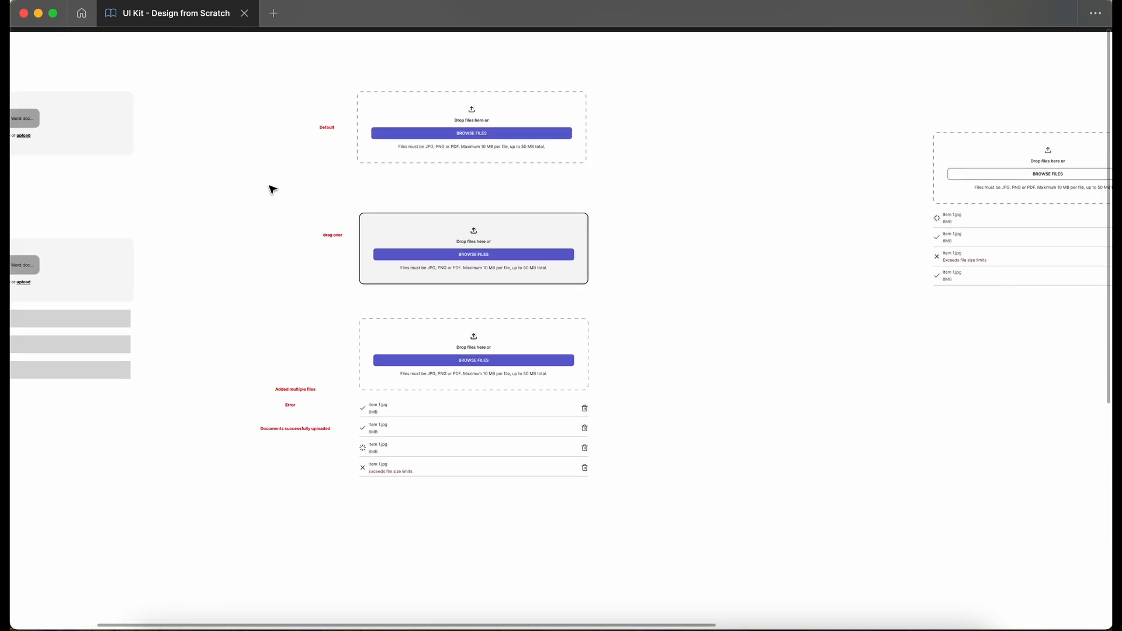
scroll(272, 189, up, 1)
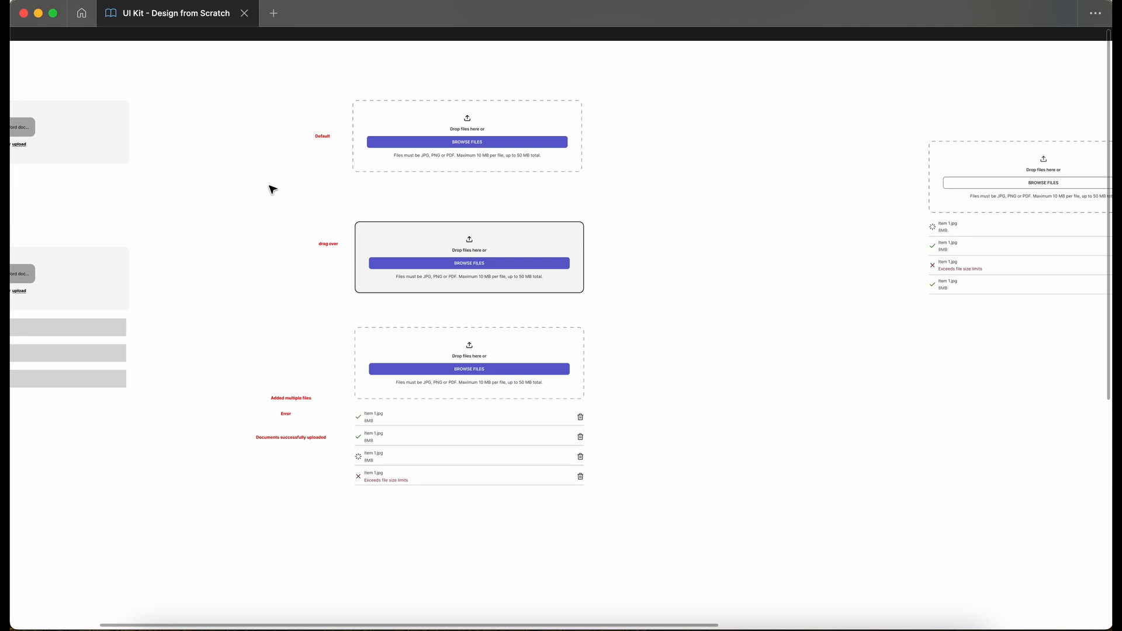
scroll(272, 189, down, 5)
- Restore the interface and delete the whole Testing frame beside the File upload frame
click(659, 201)
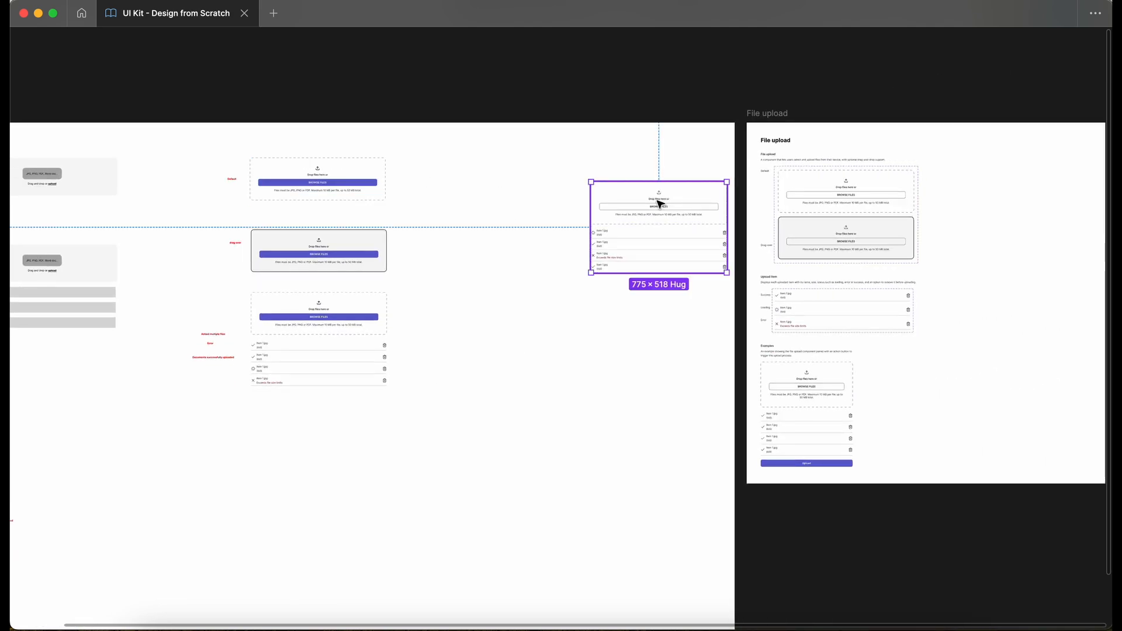
key(super+backslash)
scroll(661, 202, down, 5)
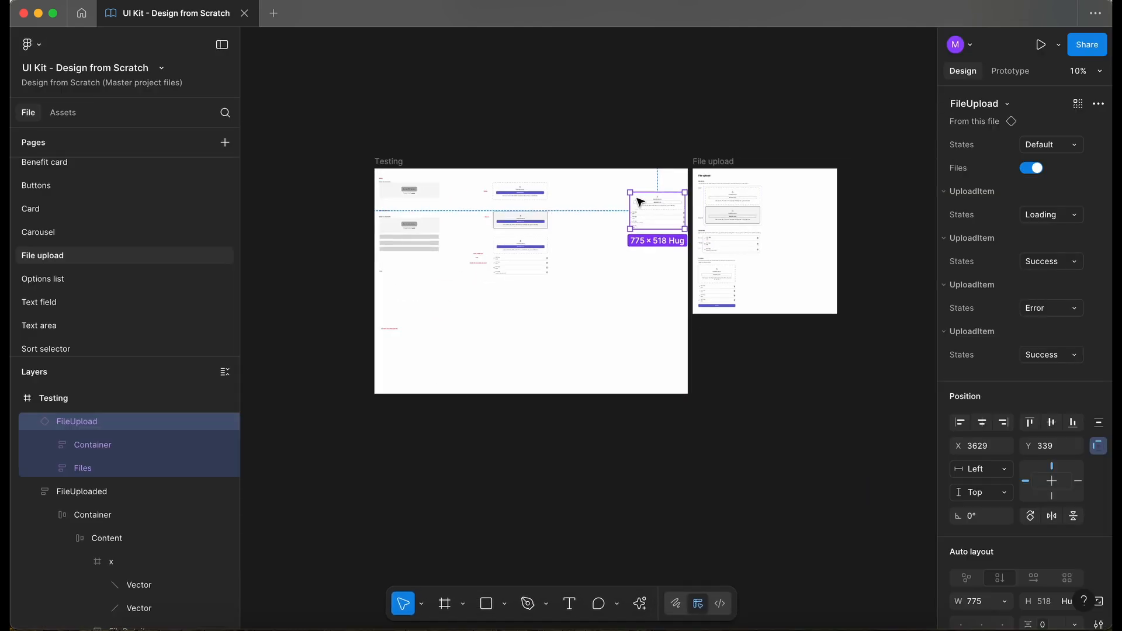
click(379, 164)
key(Delete)
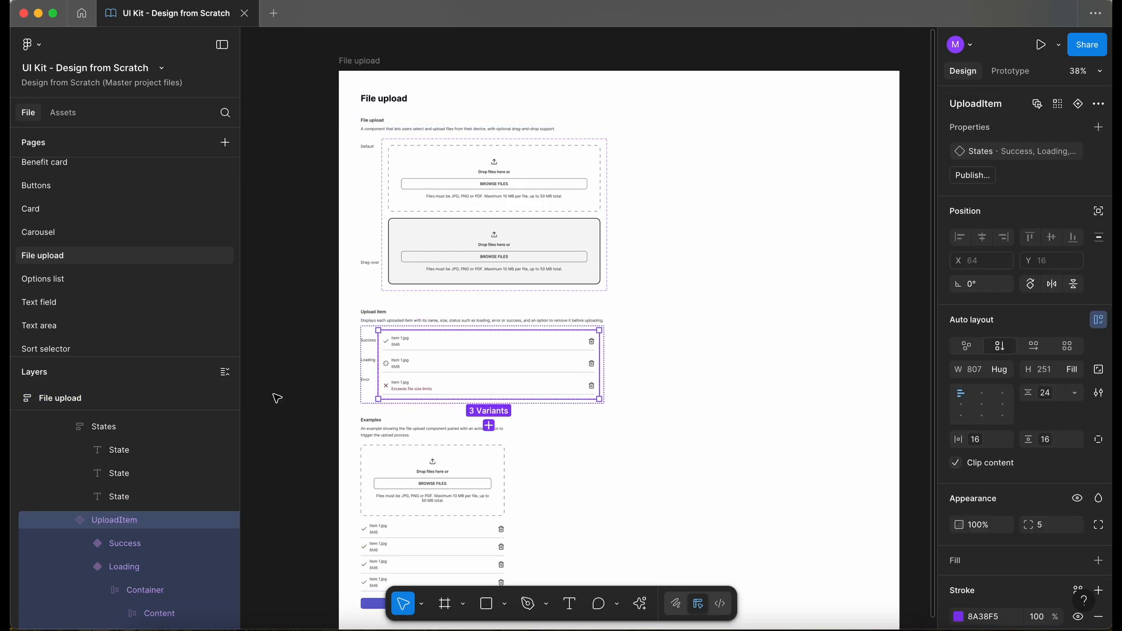
- Rename the UploadItem component set to _UploadItem and collapse the File upload frame's layers
double_click(968, 109)
key(Left)
text(_)
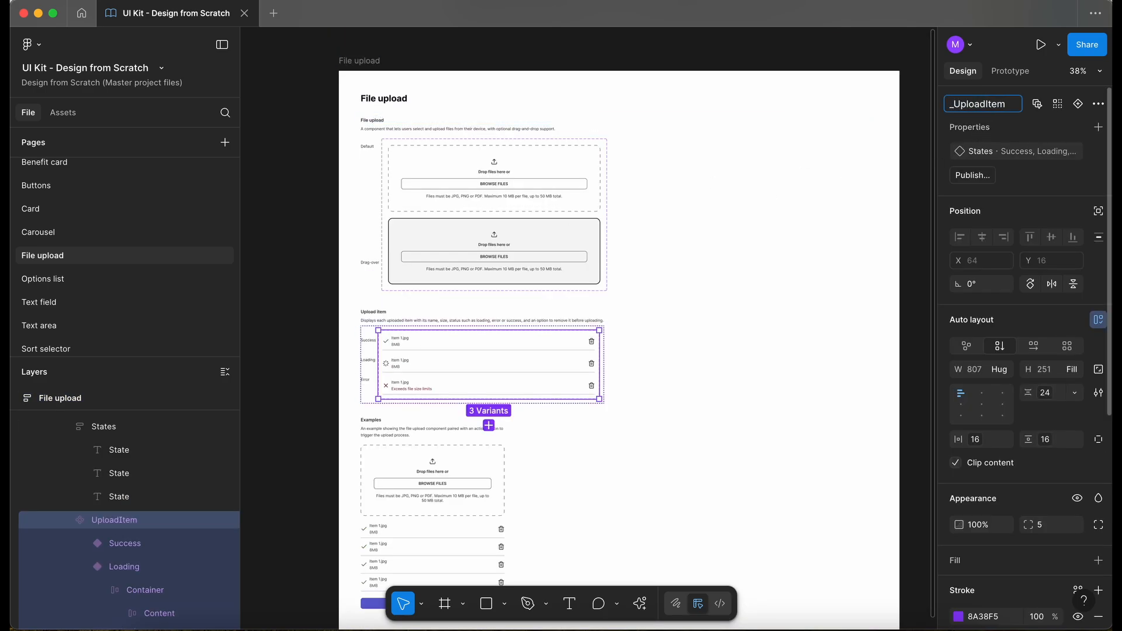
click(307, 381)
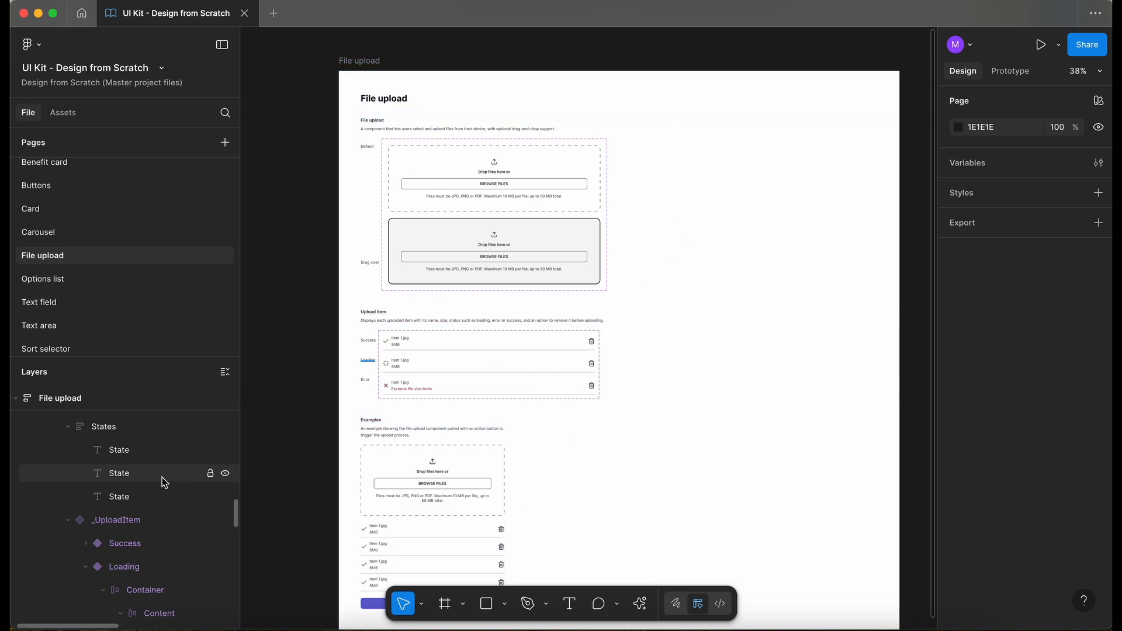
scroll(165, 483, up, 4)
click(16, 398)
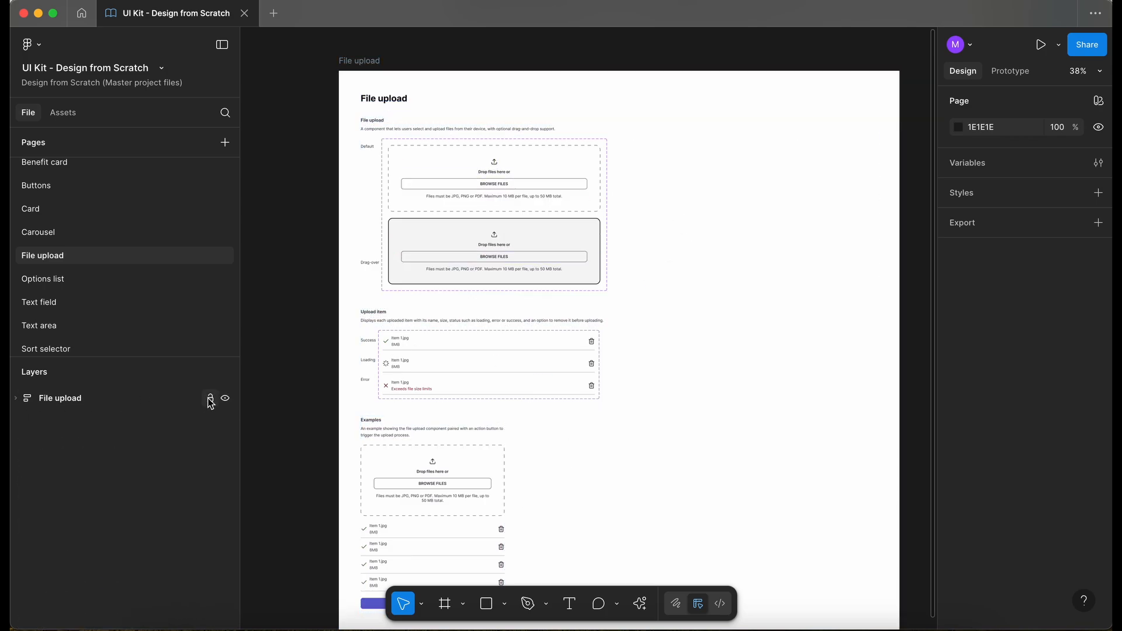
- Publish the FileUpload component to the library with the description "Created new component FileUpload." and return to the file's pages and layers
click(73, 112)
click(225, 112)
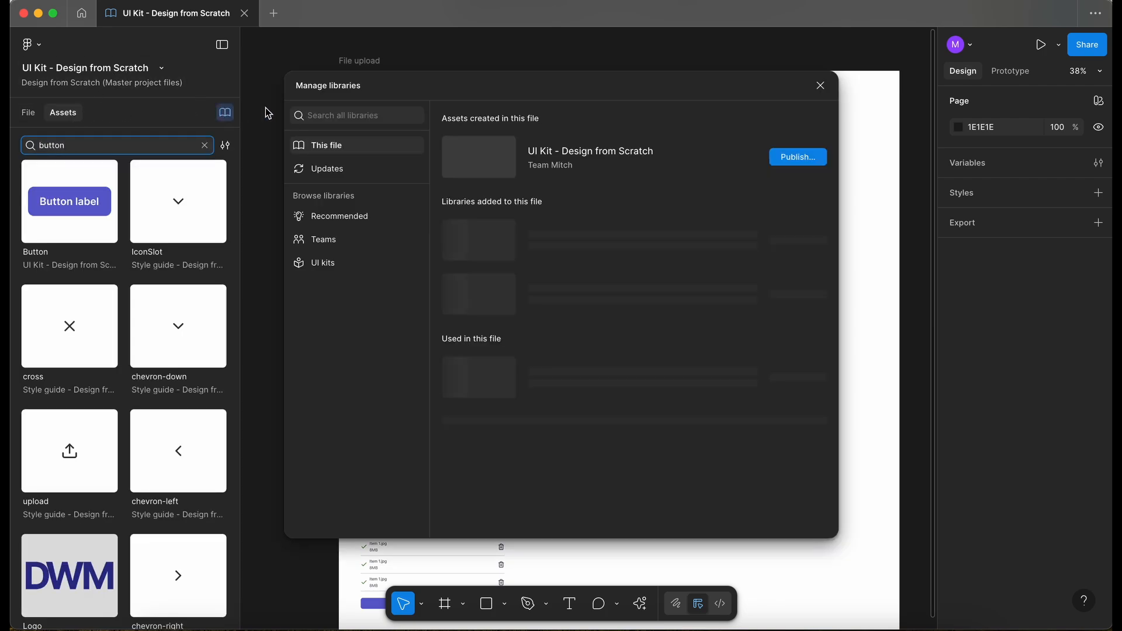
click(789, 158)
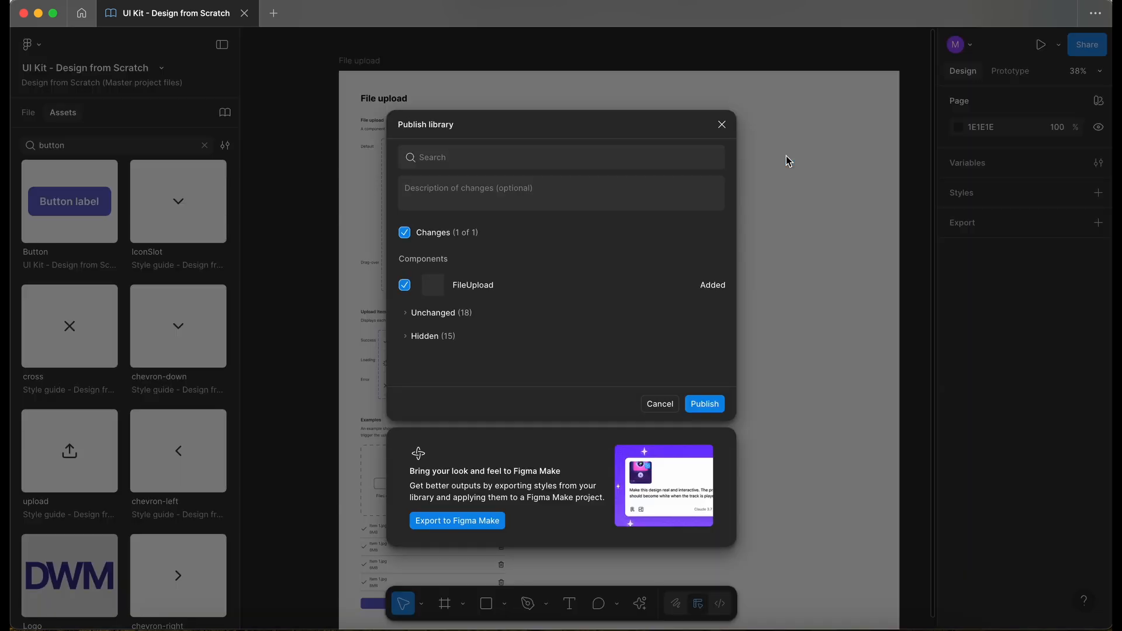
click(469, 199)
text(Created new component FileUpload.)
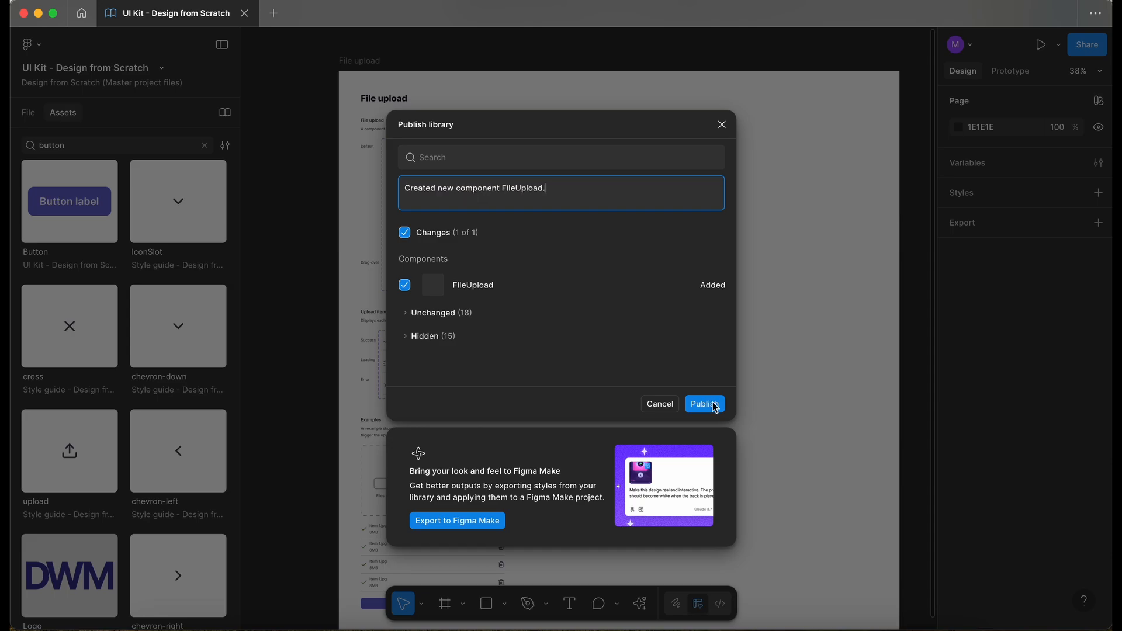
click(704, 404)
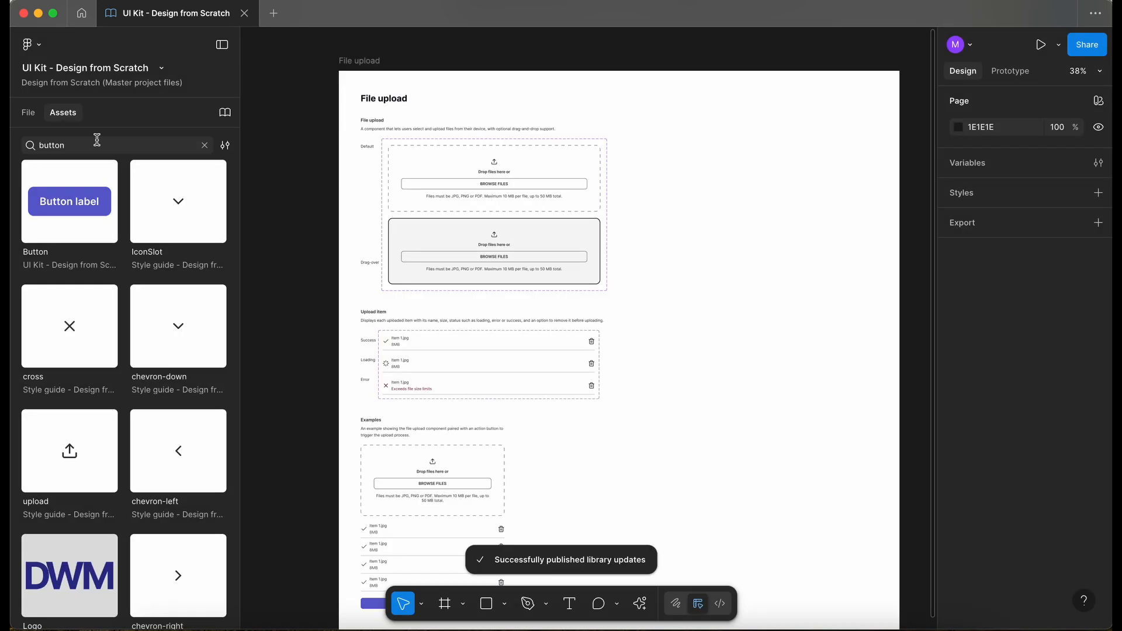
click(26, 114)
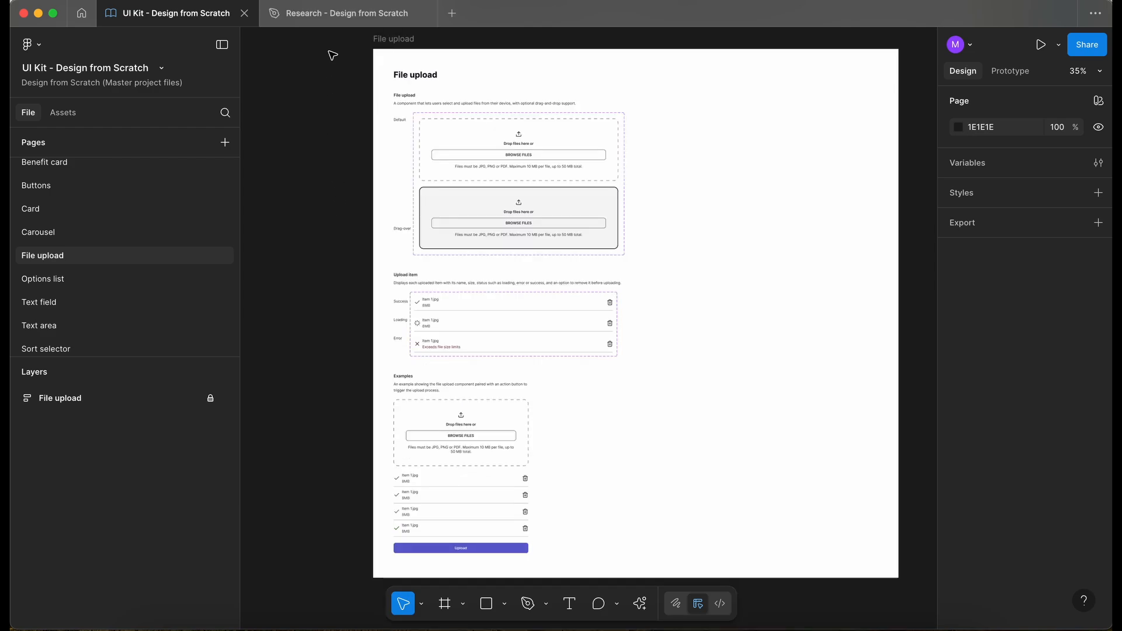
- Switch to the Research file's Wireframes page and examine the form fields, help options and attachment area of the Get in touch wireframe
click(333, 13)
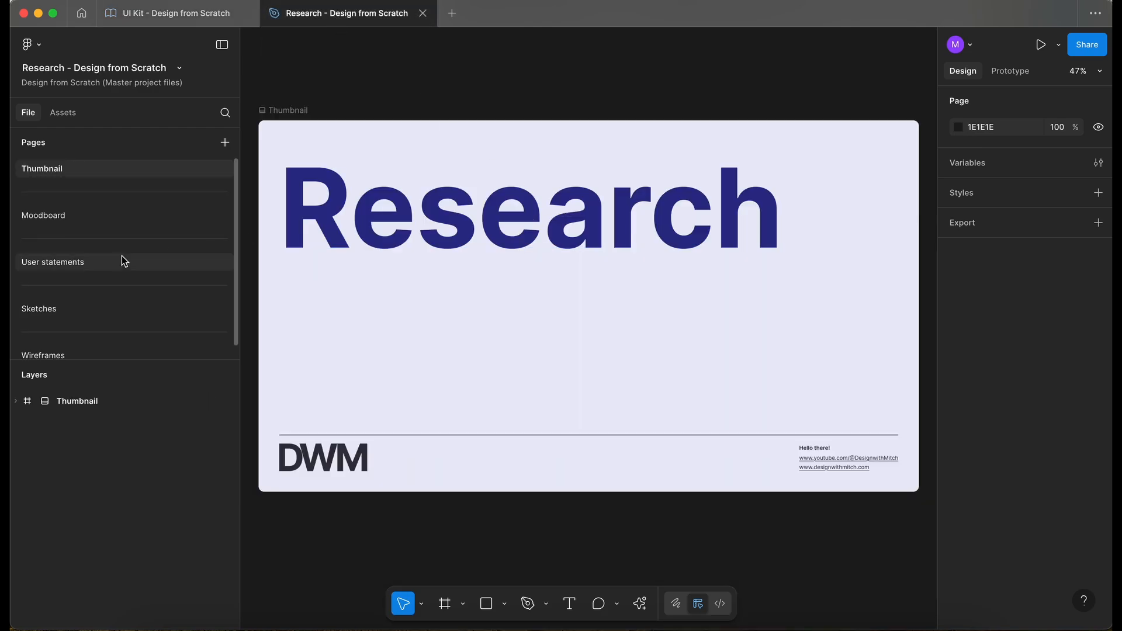
scroll(121, 254, down, 1)
click(94, 346)
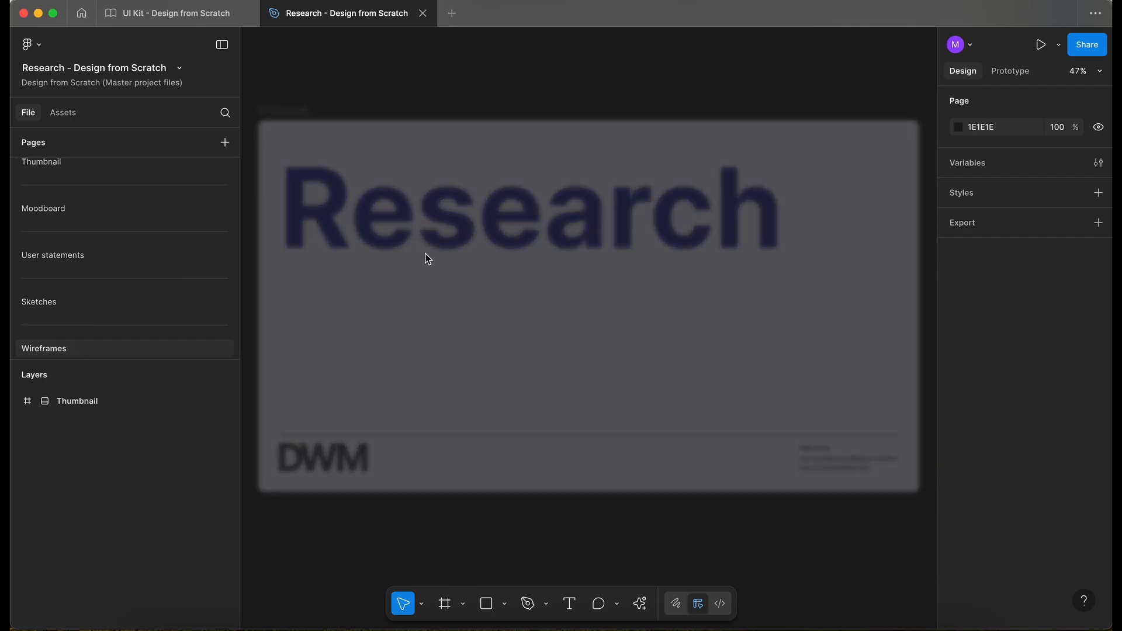
scroll(756, 299, up, 10)
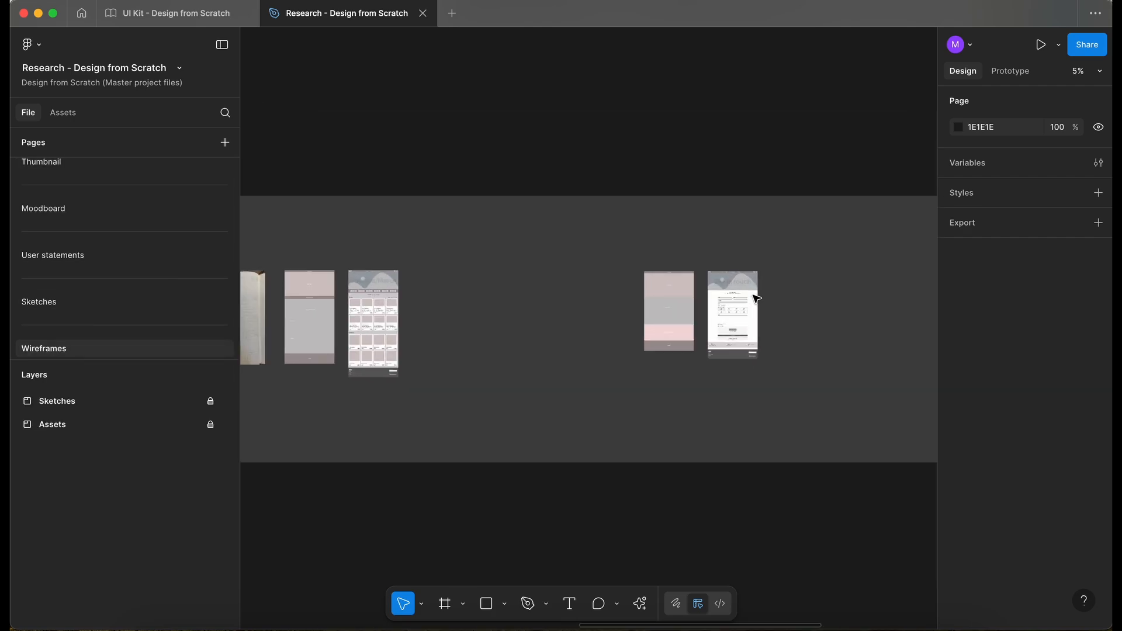
scroll(755, 299, up, 5)
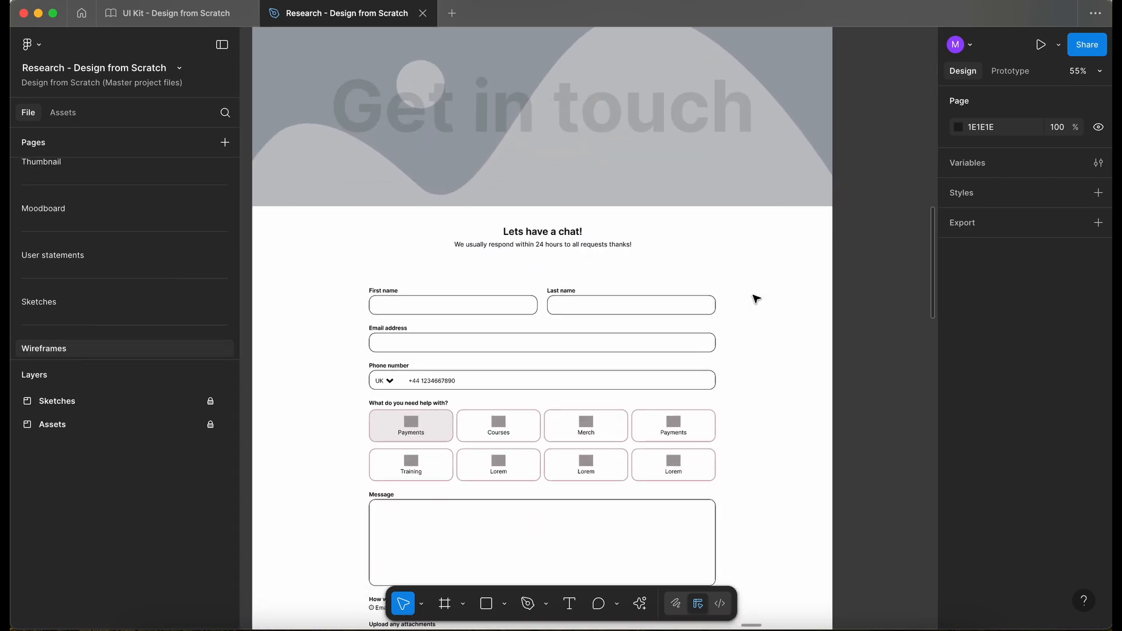
scroll(615, 273, down, 5)
scroll(615, 272, up, 2)
scroll(615, 273, up, 3)
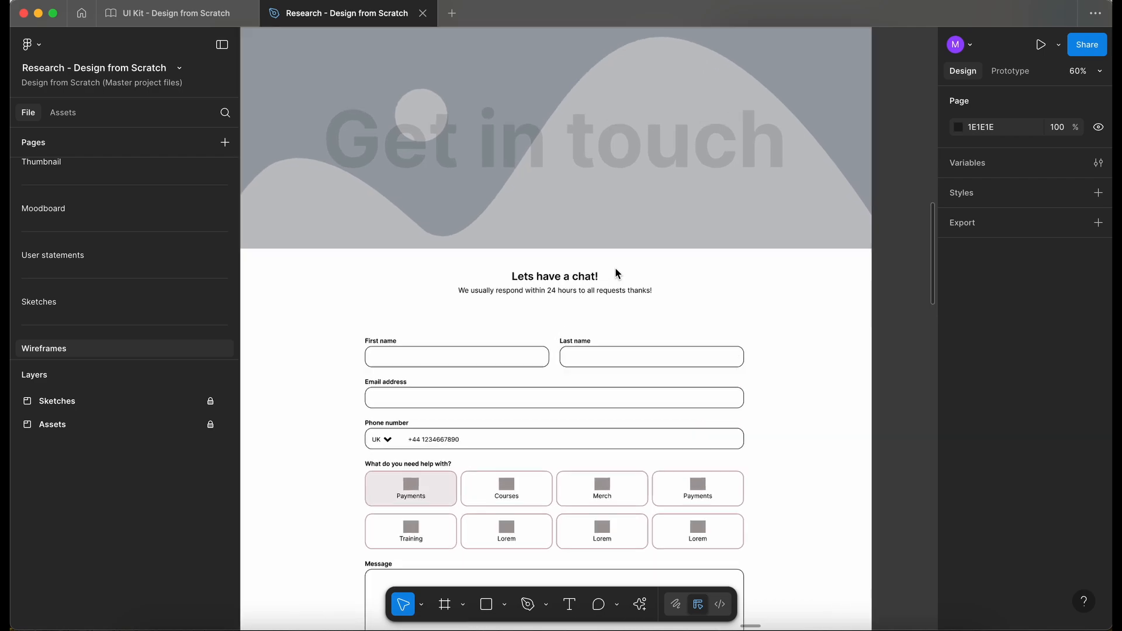
scroll(616, 273, down, 5)
scroll(615, 273, down, 6)
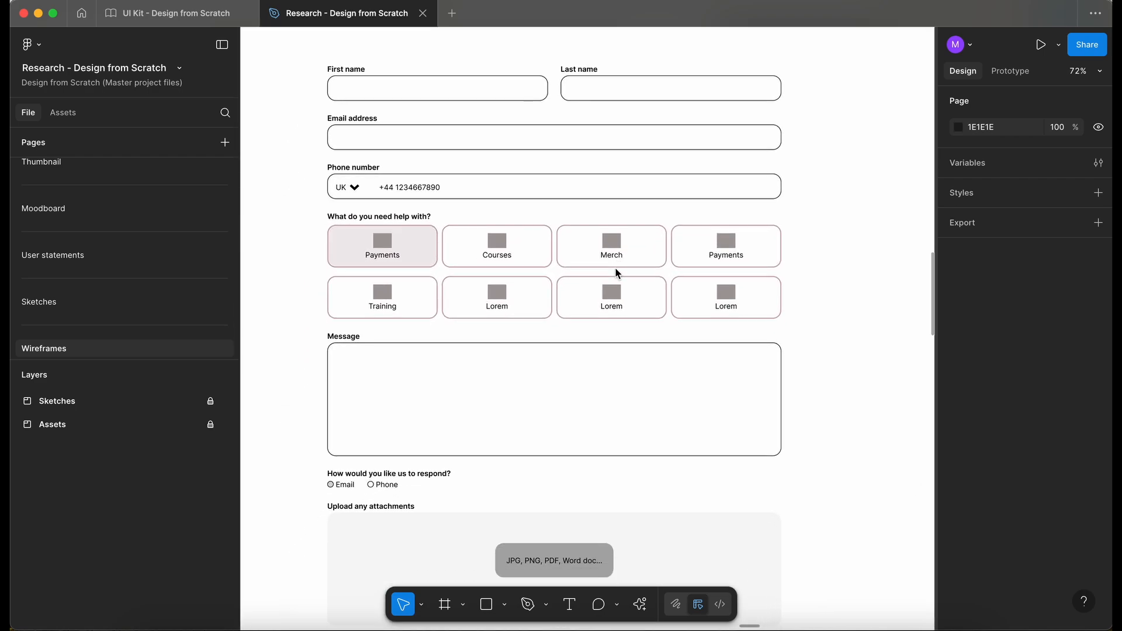
scroll(616, 273, up, 3)
scroll(615, 273, up, 4)
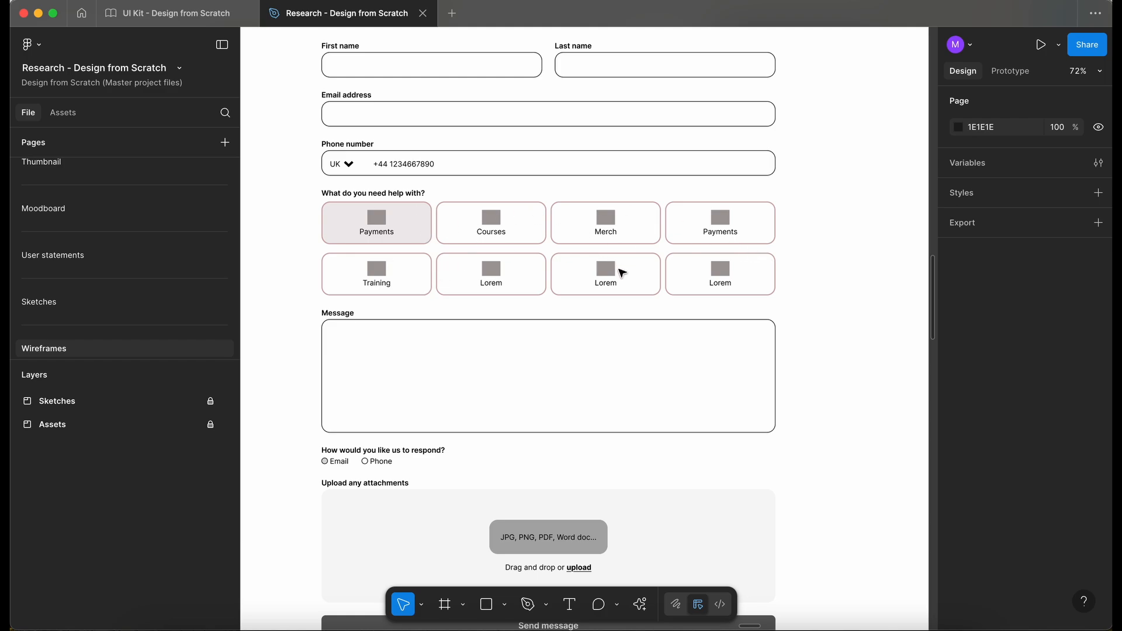
scroll(438, 221, up, 1)
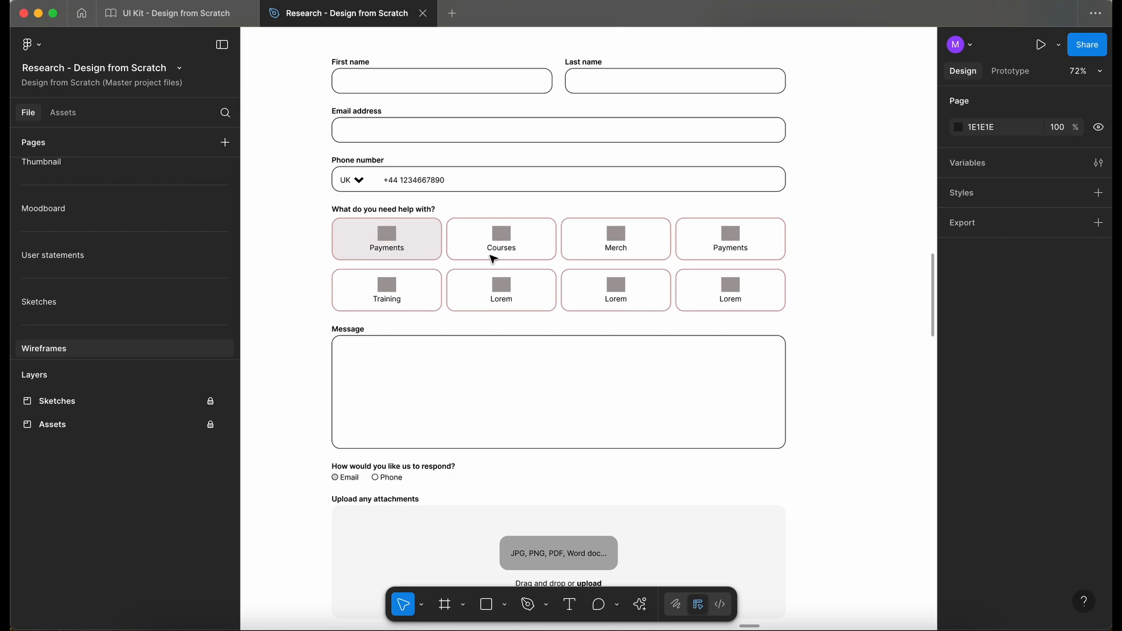
- Examine the Checkout wireframe's Country dropdown and delivery options up close, and return to the Get in touch form for comparison
scroll(493, 259, down, 5)
scroll(493, 259, right, 10)
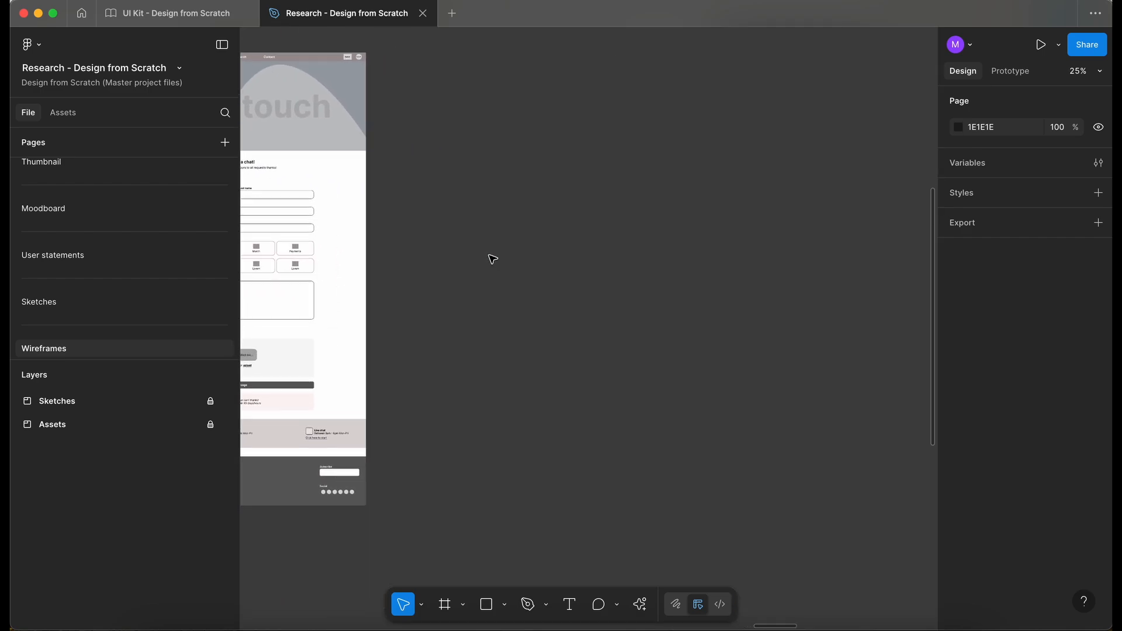
scroll(493, 259, left, 15)
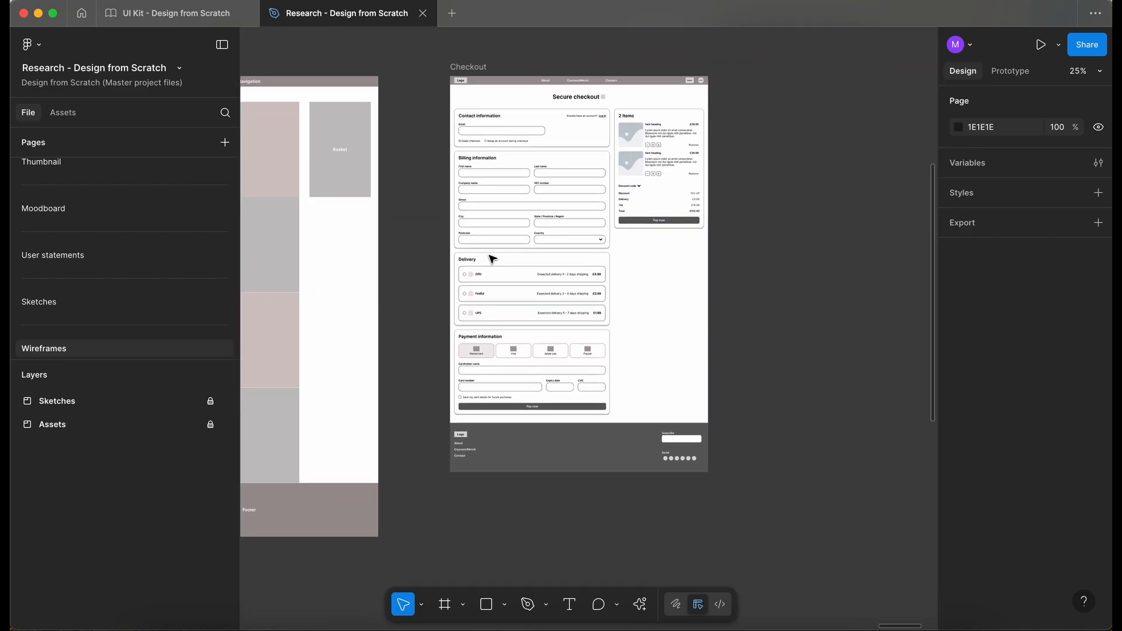
scroll(543, 250, up, 5)
scroll(663, 230, up, 5)
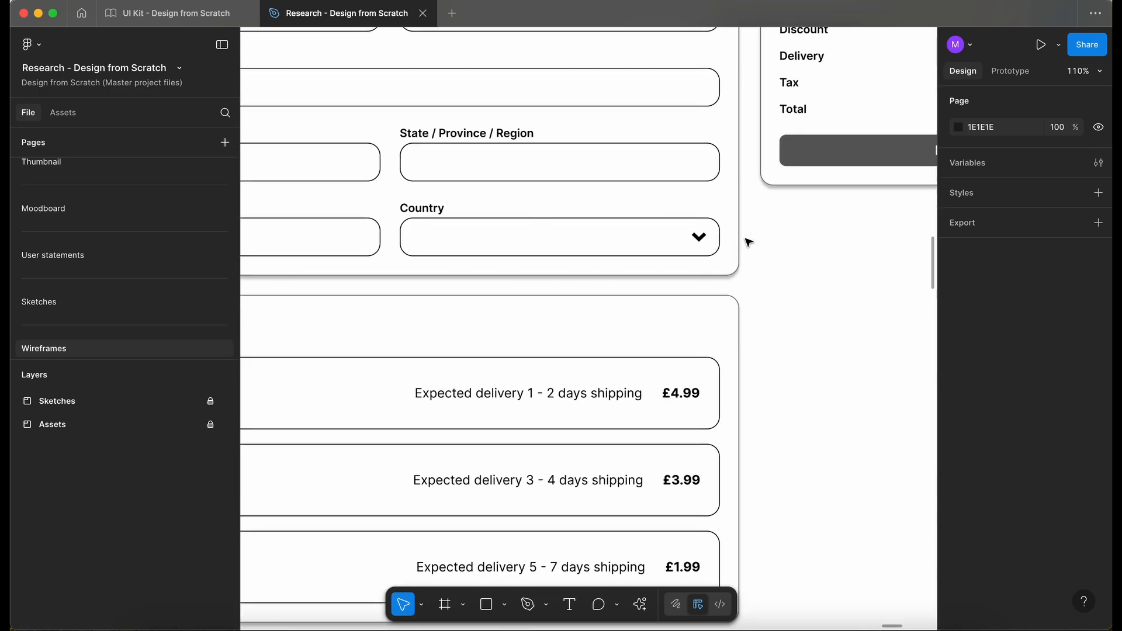
scroll(748, 241, down, 10)
scroll(749, 242, left, 12)
scroll(749, 242, right, 10)
scroll(748, 241, up, 3)
scroll(746, 238, up, 5)
scroll(744, 241, right, 5)
scroll(744, 241, down, 2)
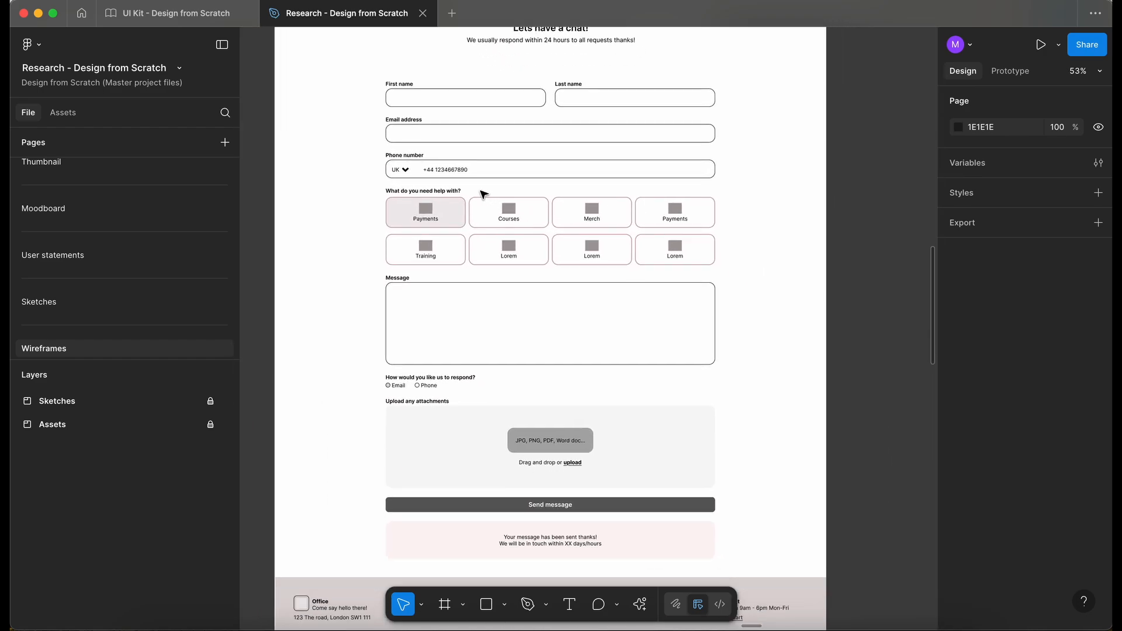